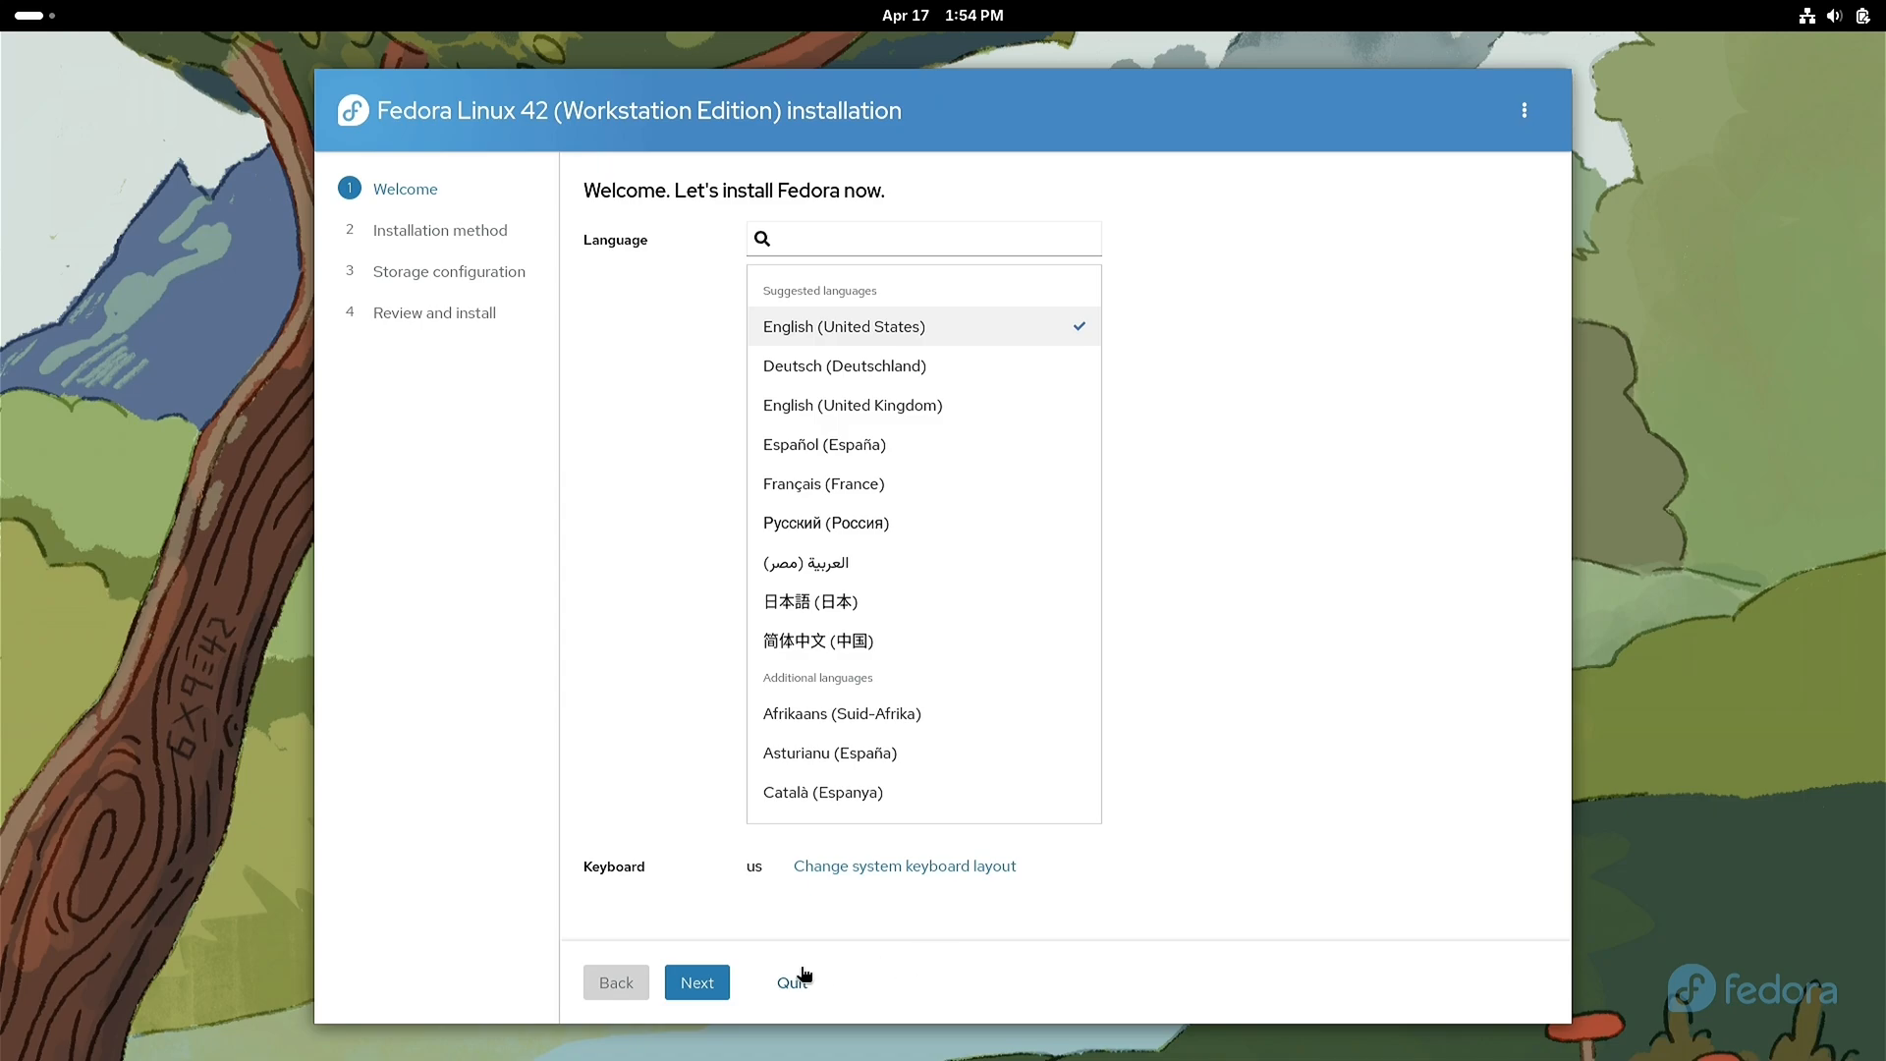
Step: Keep English (United States) as the installer language and select the 512 GB SAMSUNG disk (nvme0n1) as the installation destination
left_click(703, 991)
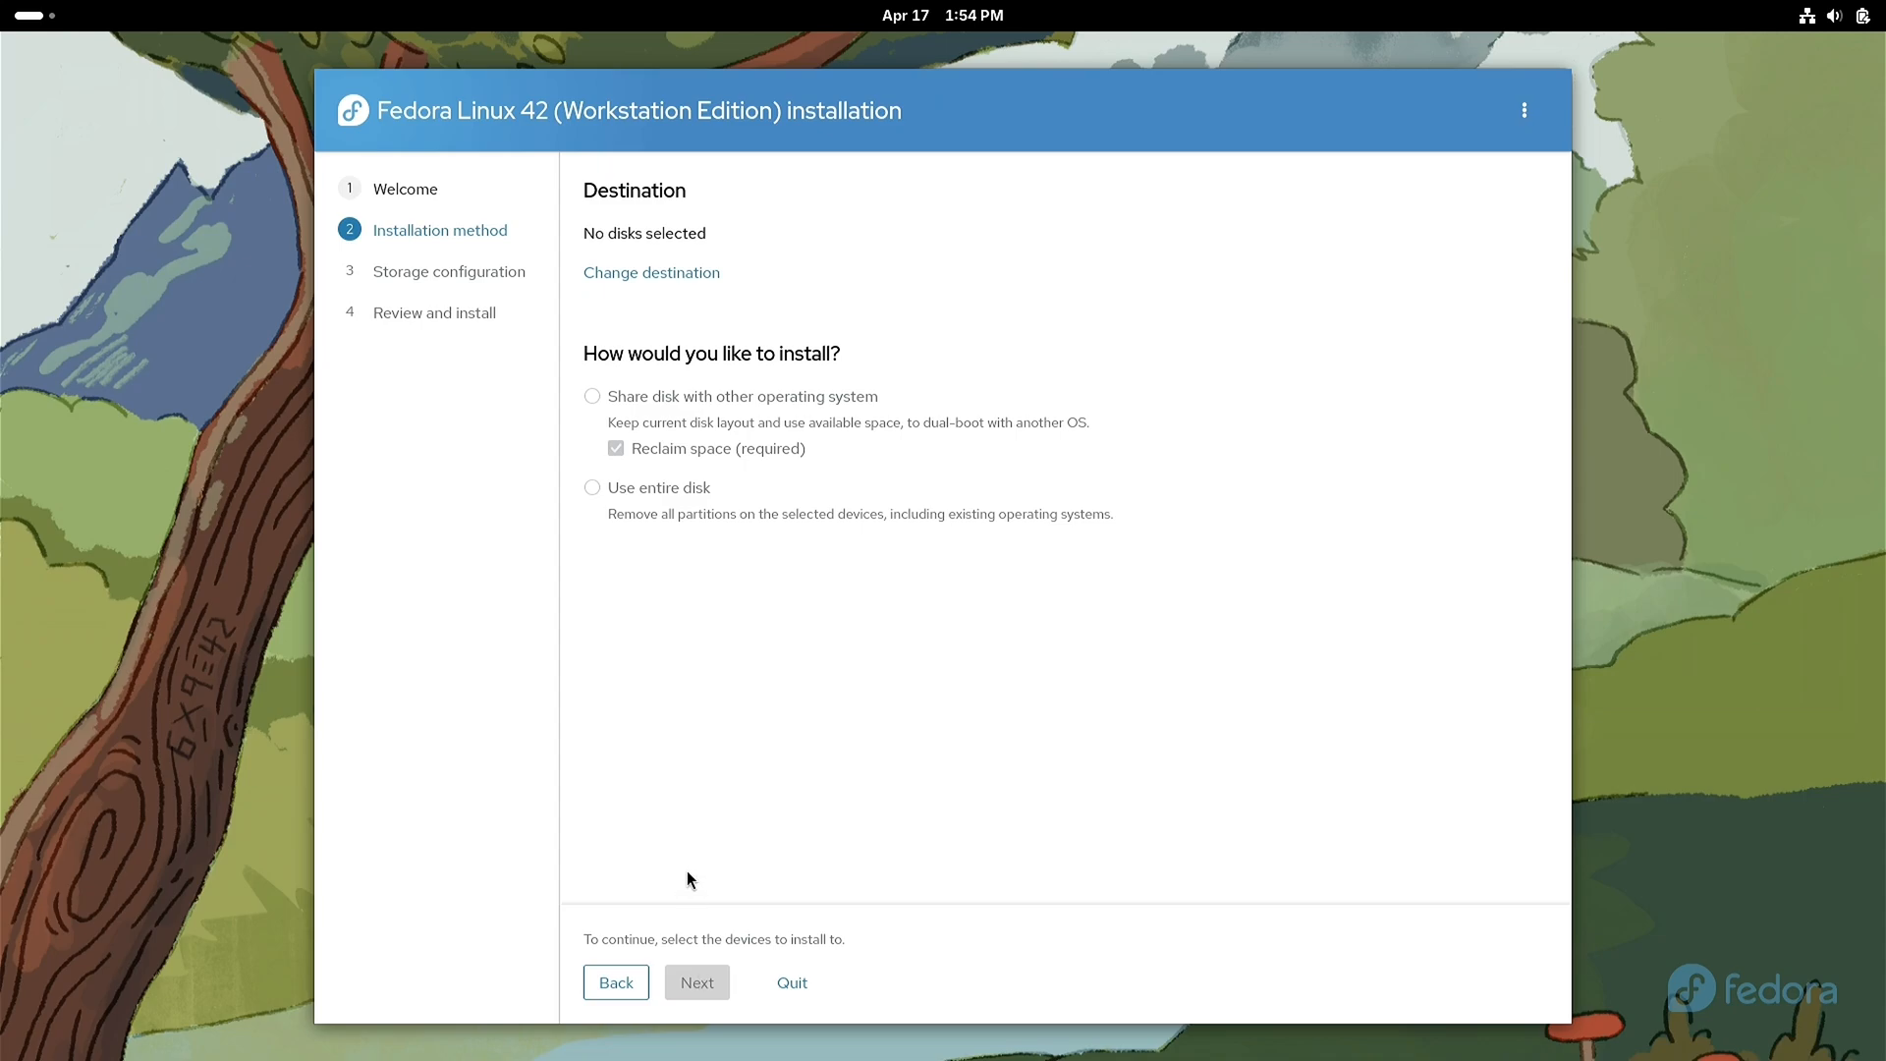
left_click(653, 282)
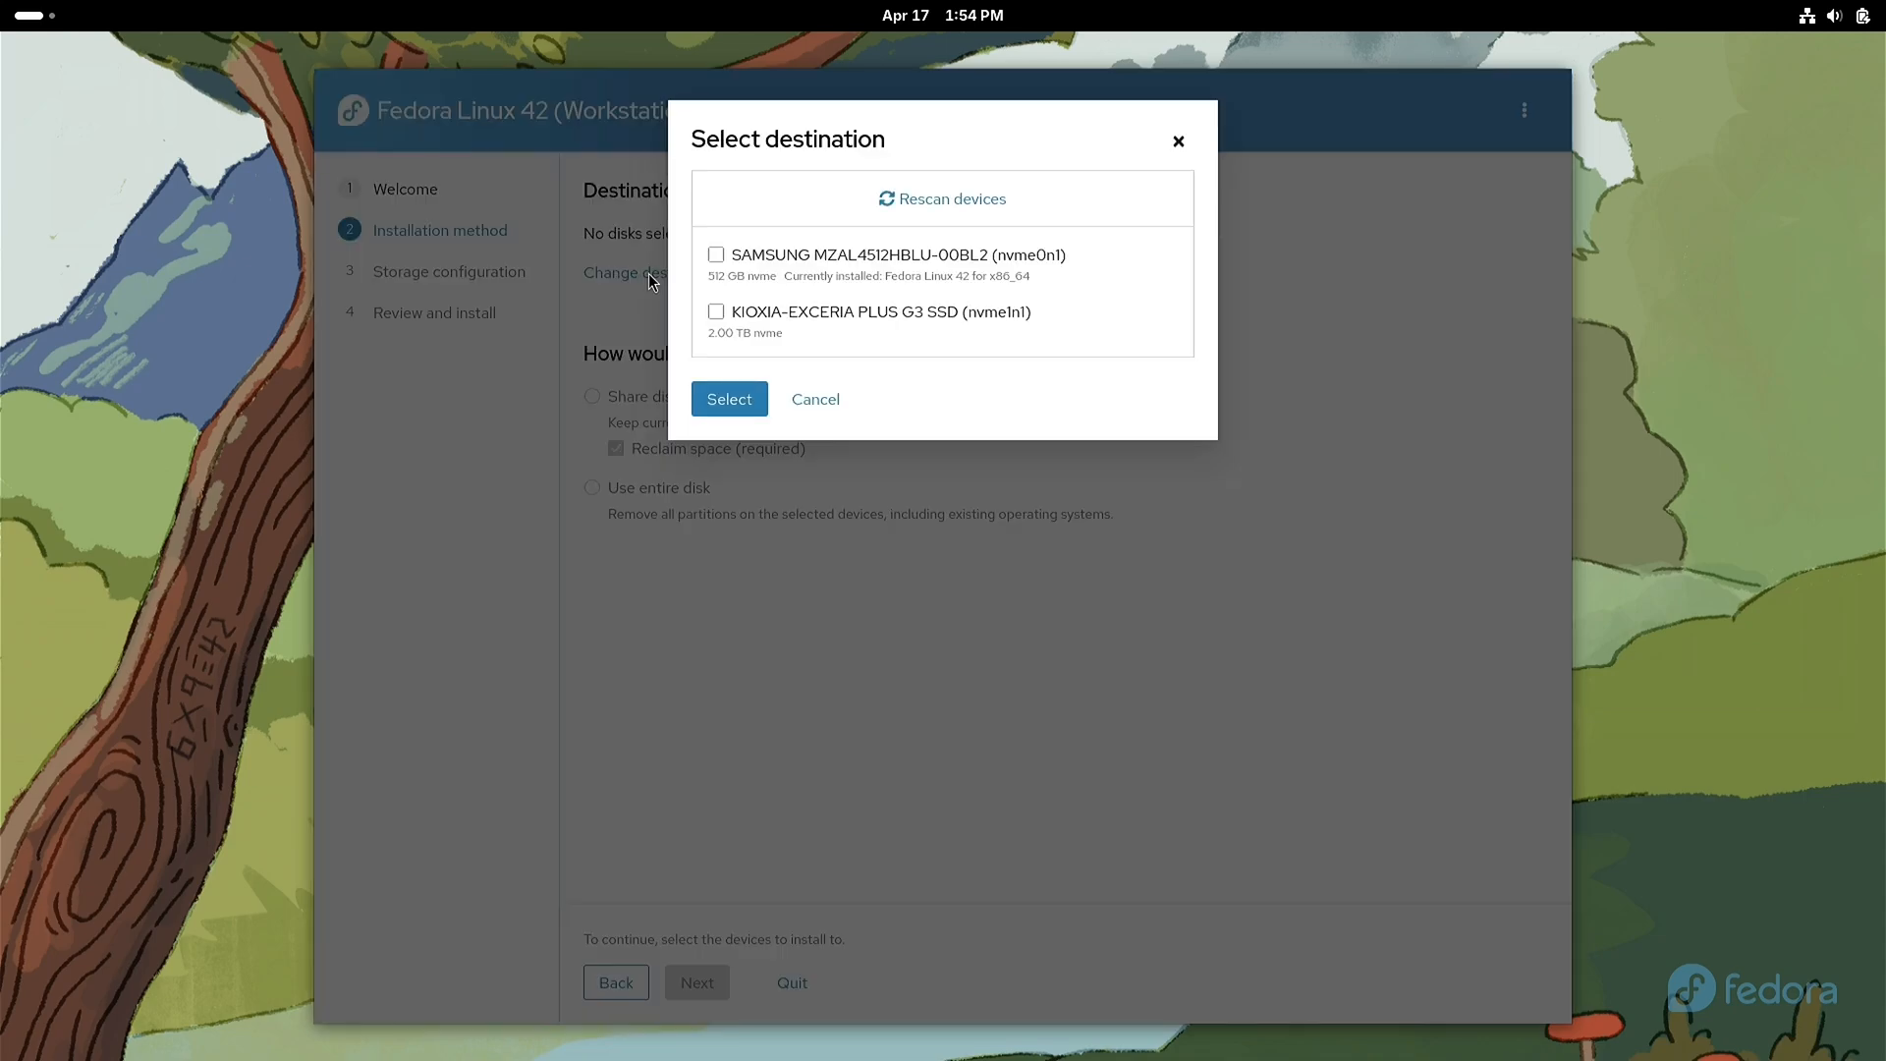
left_click(715, 256)
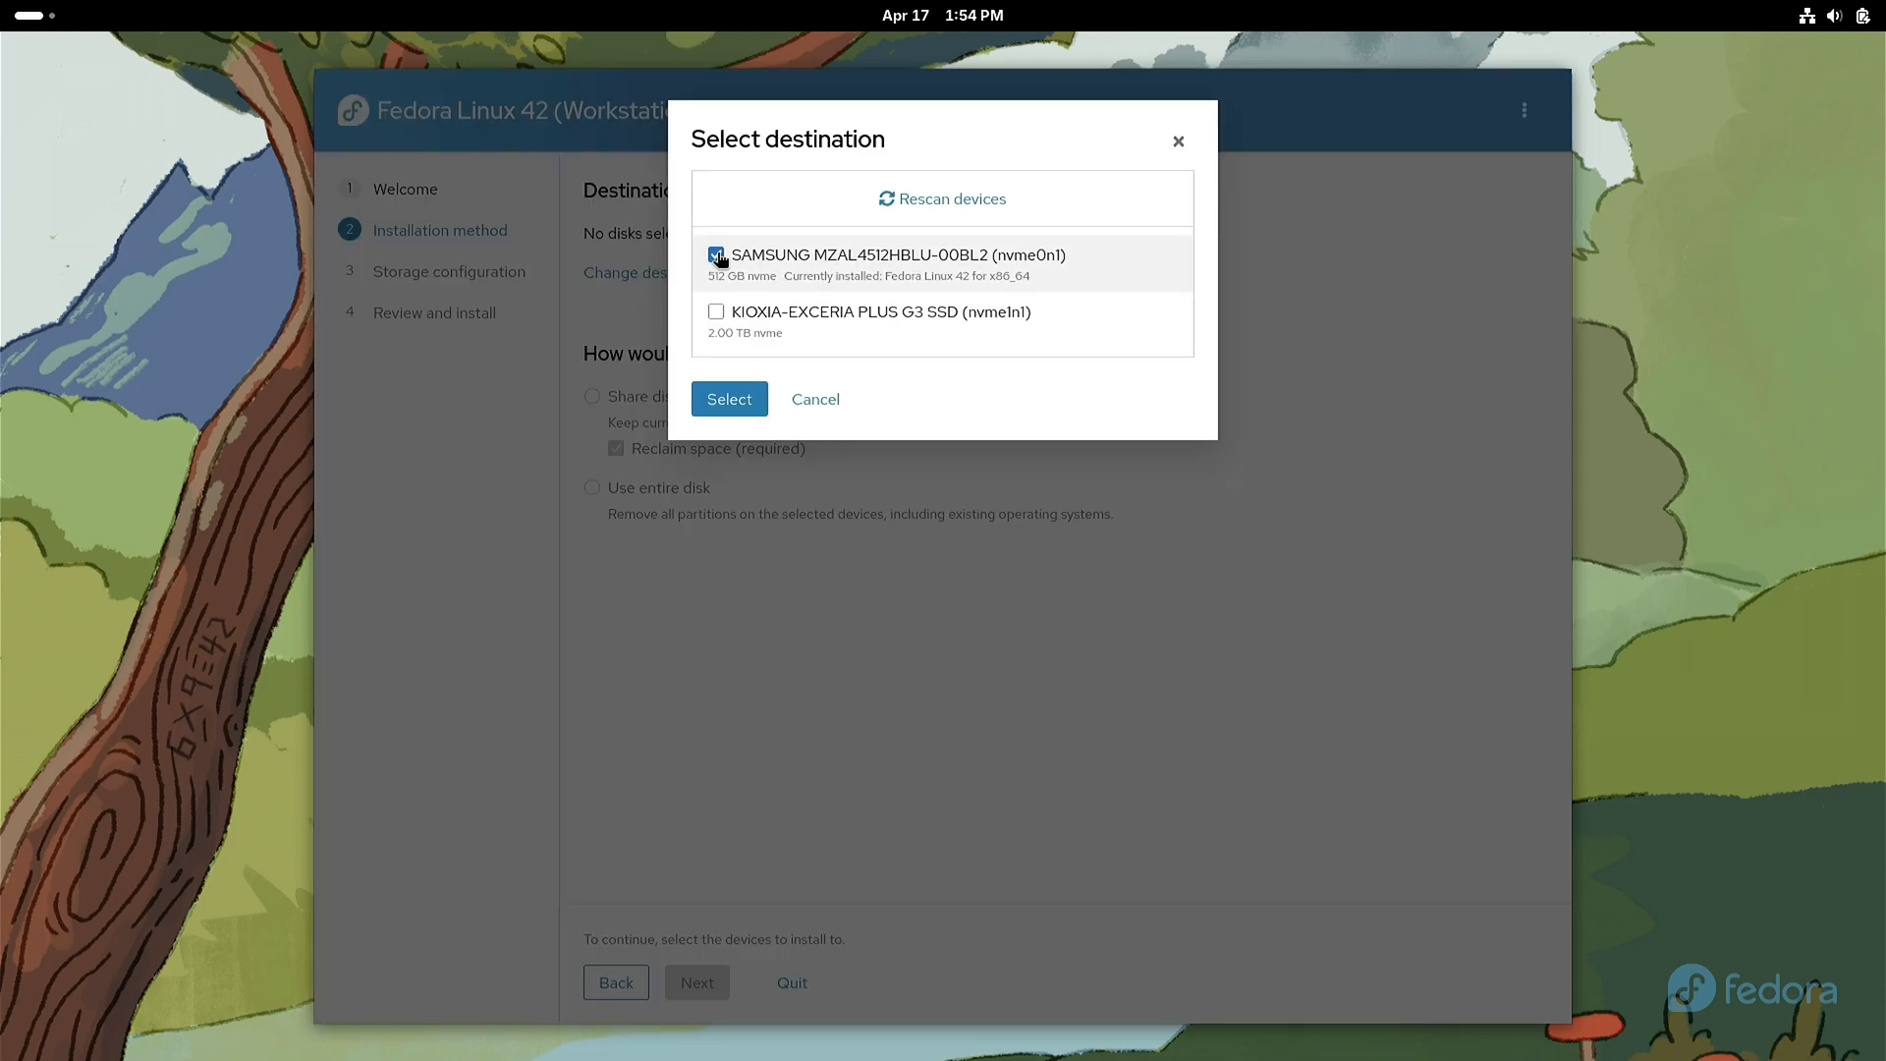
left_click(730, 402)
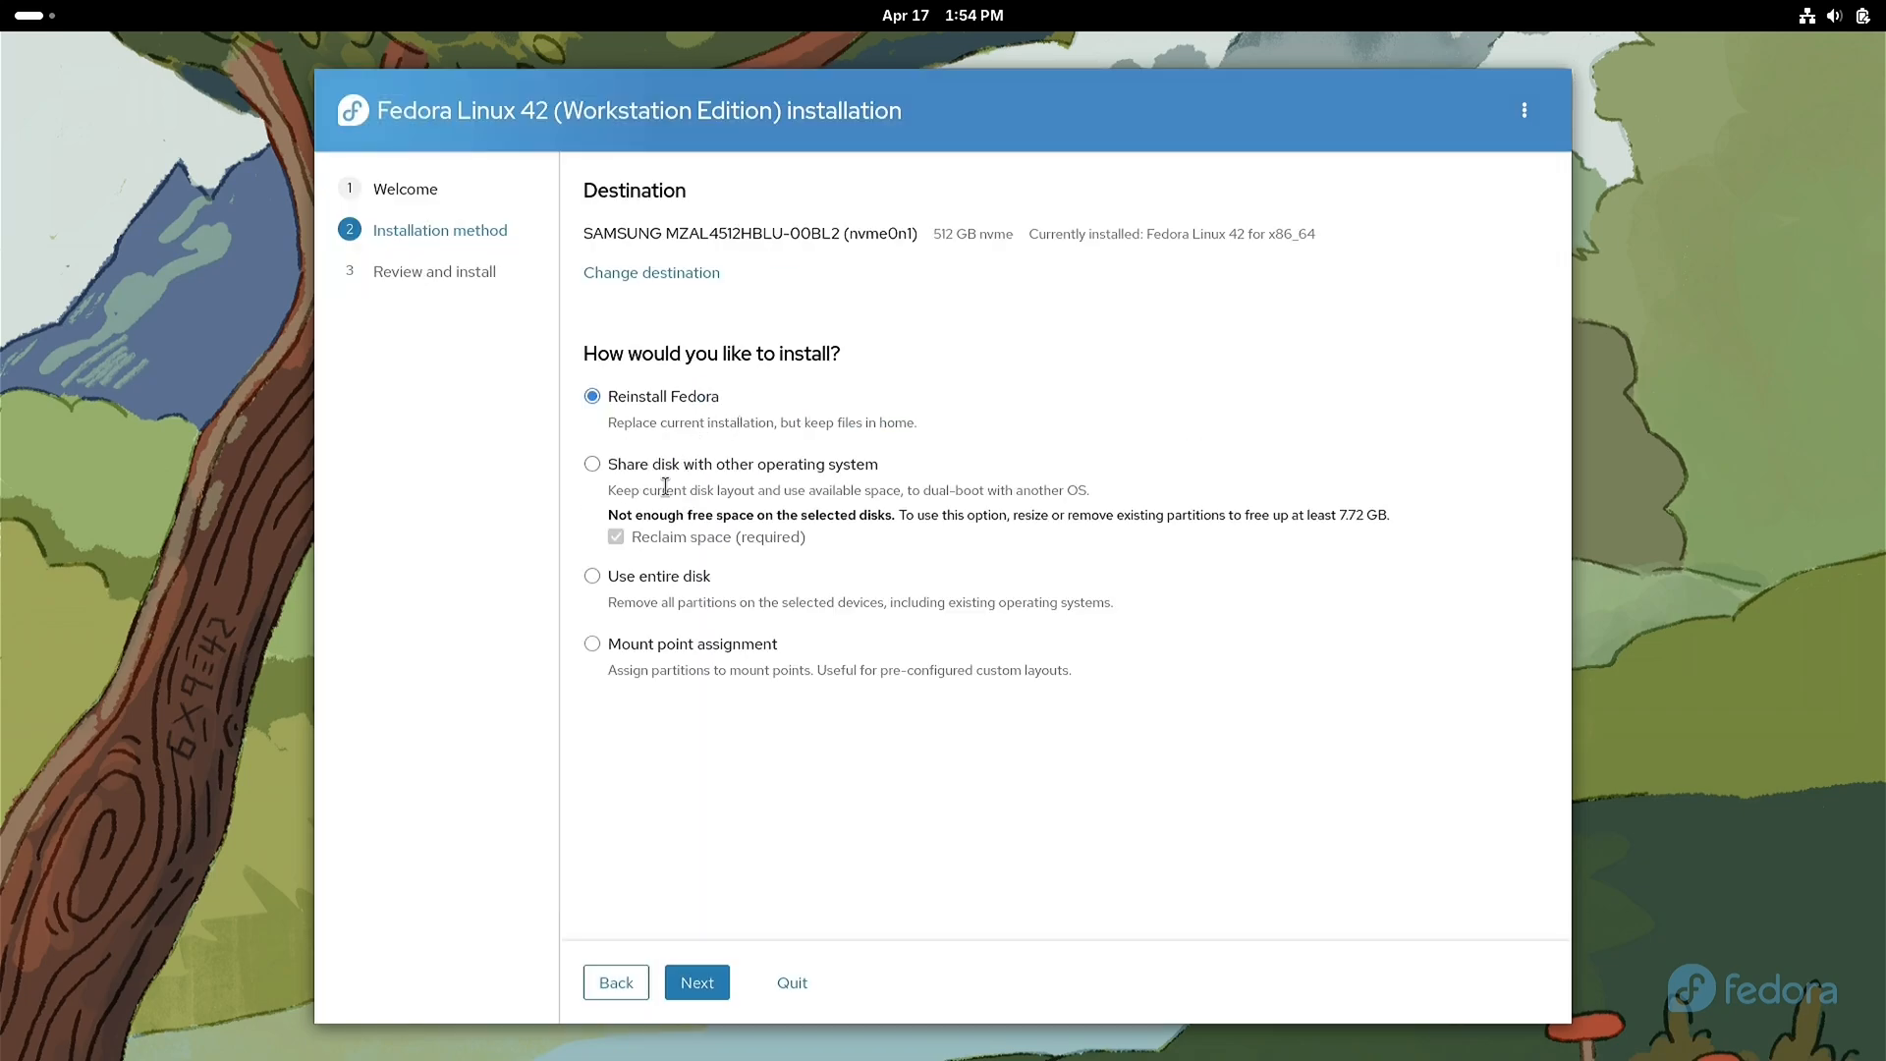
Step: Start installing Fedora on the entire disk without encryption, acknowledging that all existing data will be erased
left_click(622, 580)
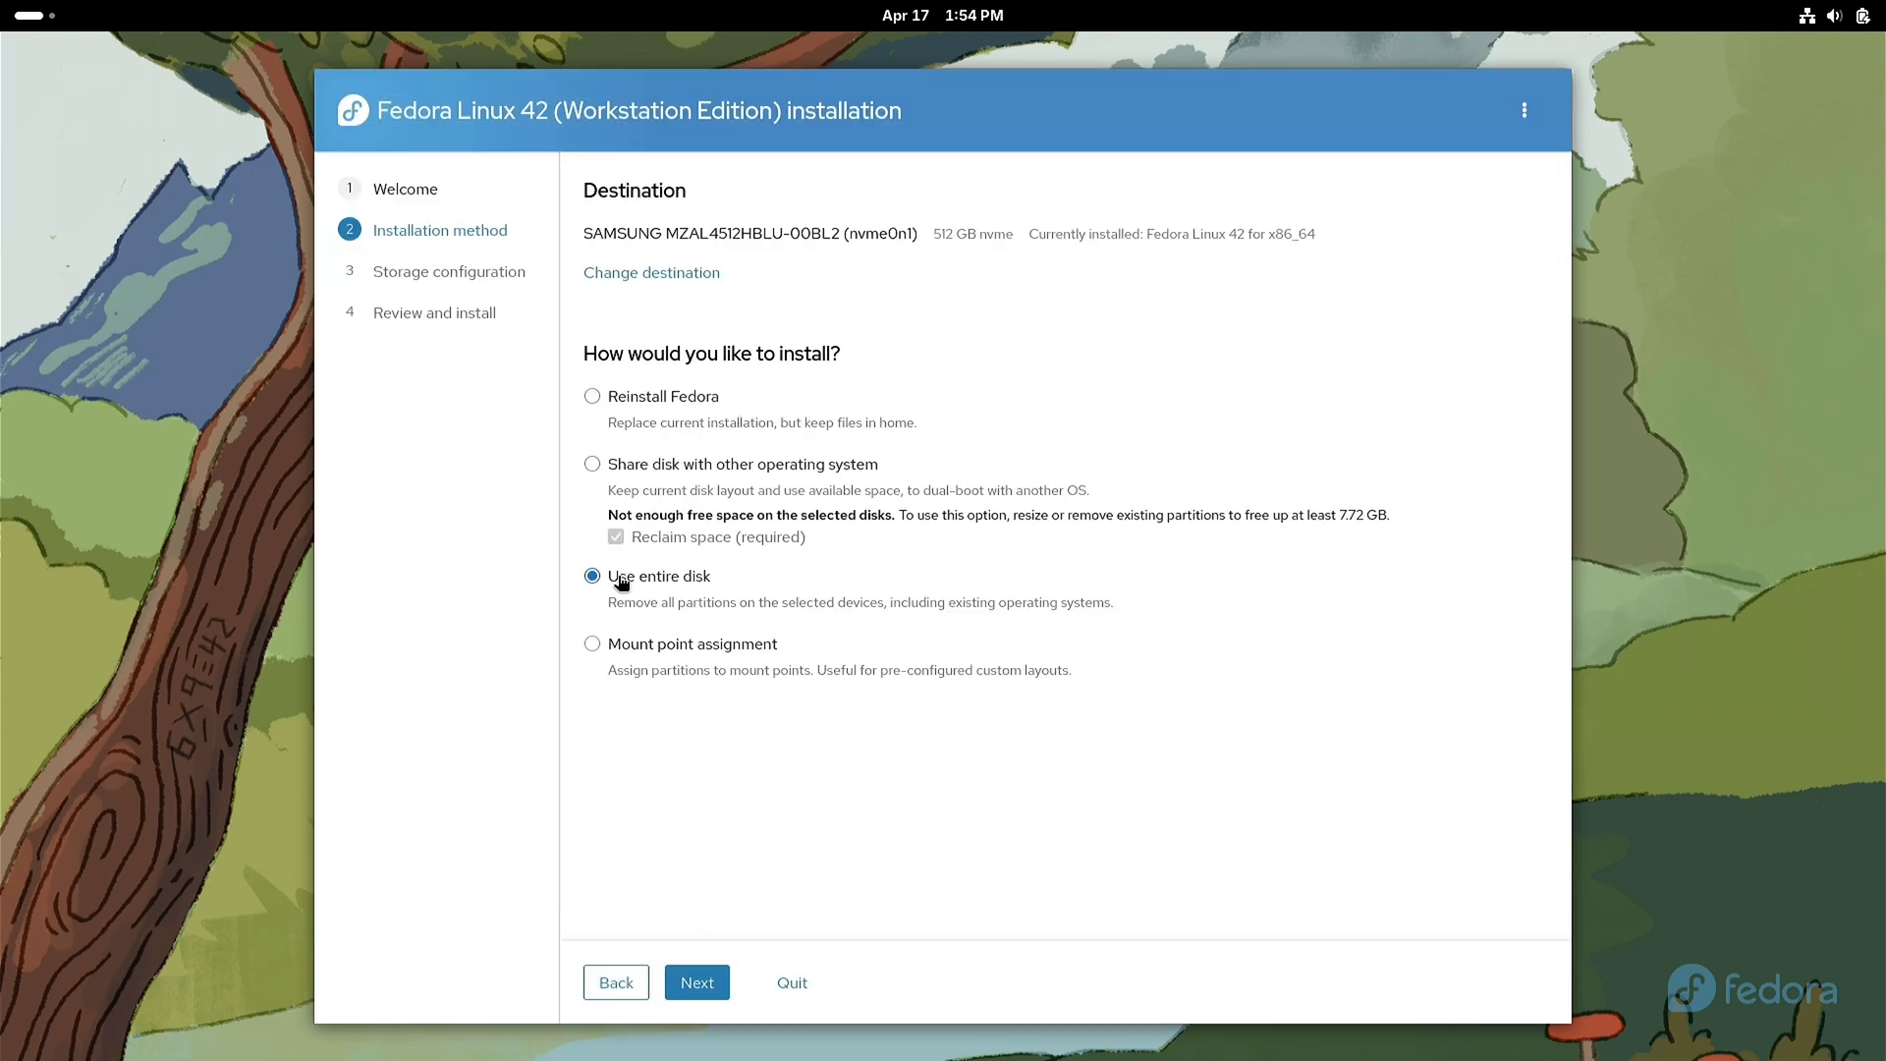
left_click(694, 985)
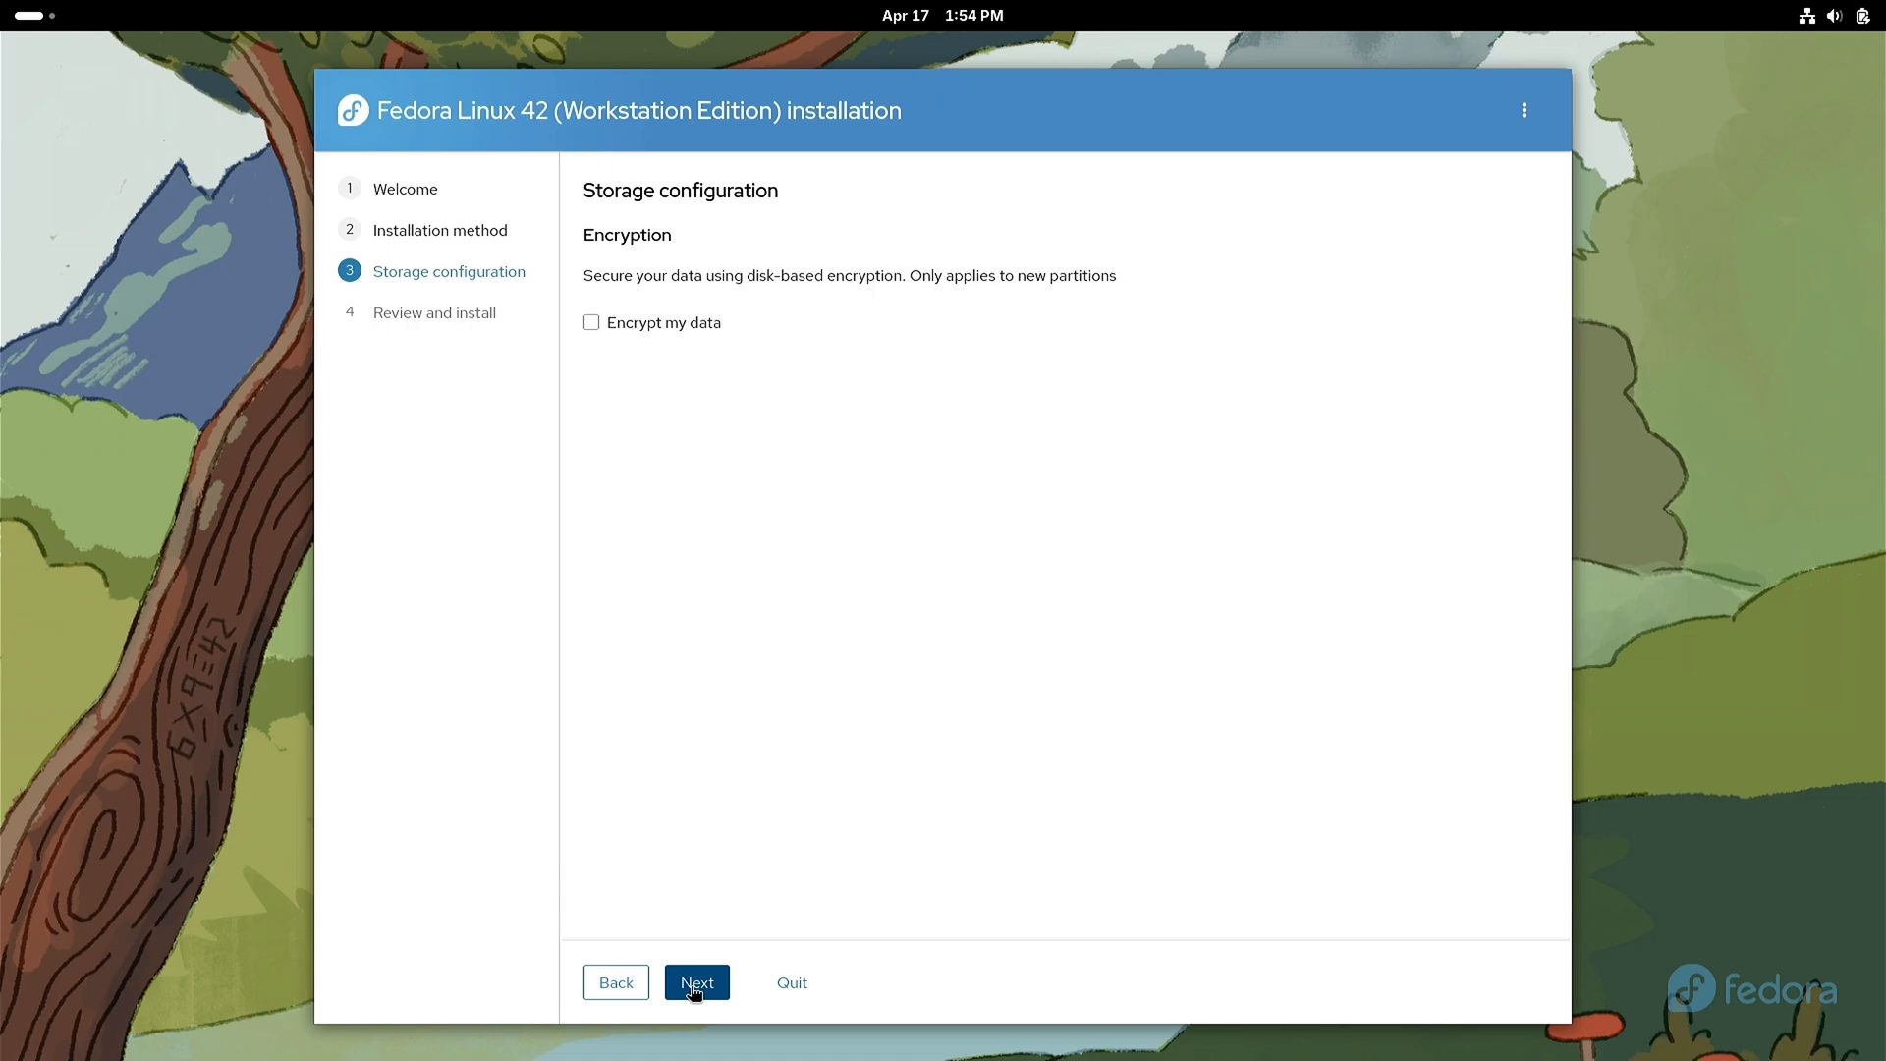
left_click(695, 985)
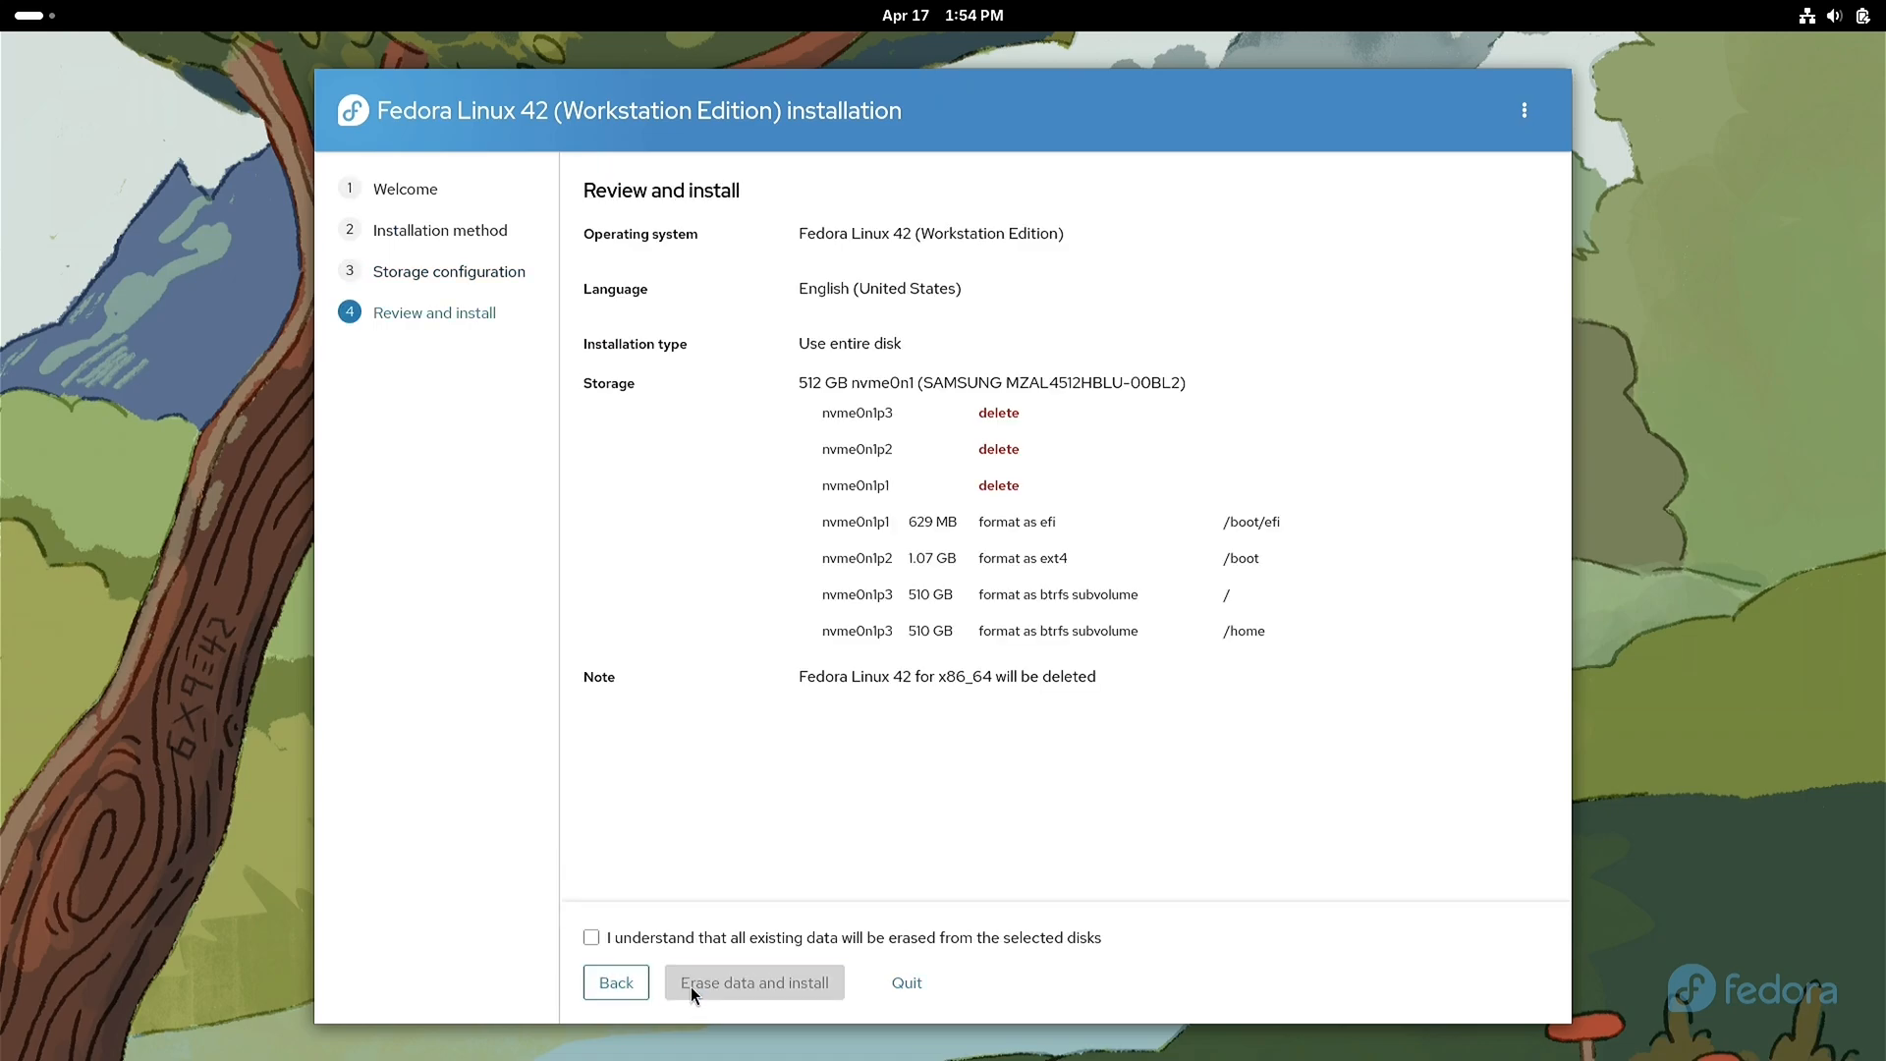
left_click(591, 939)
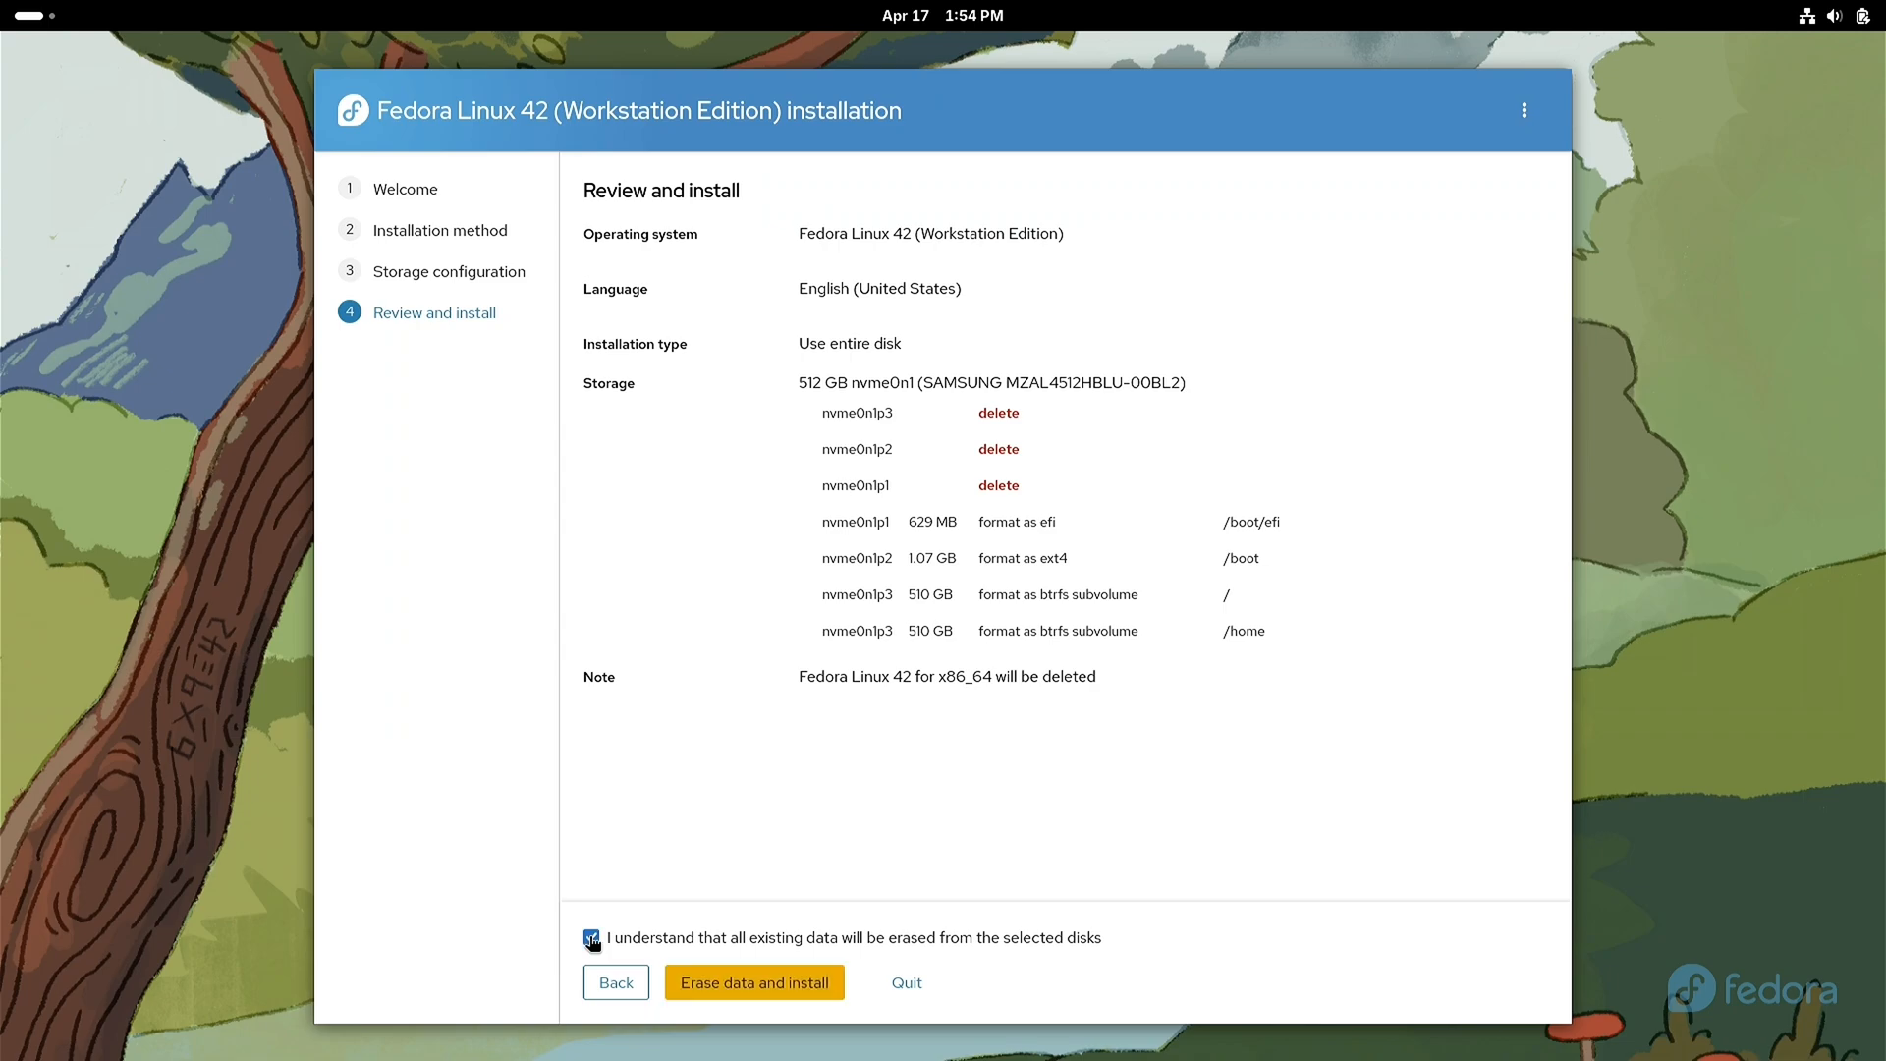
left_click(734, 984)
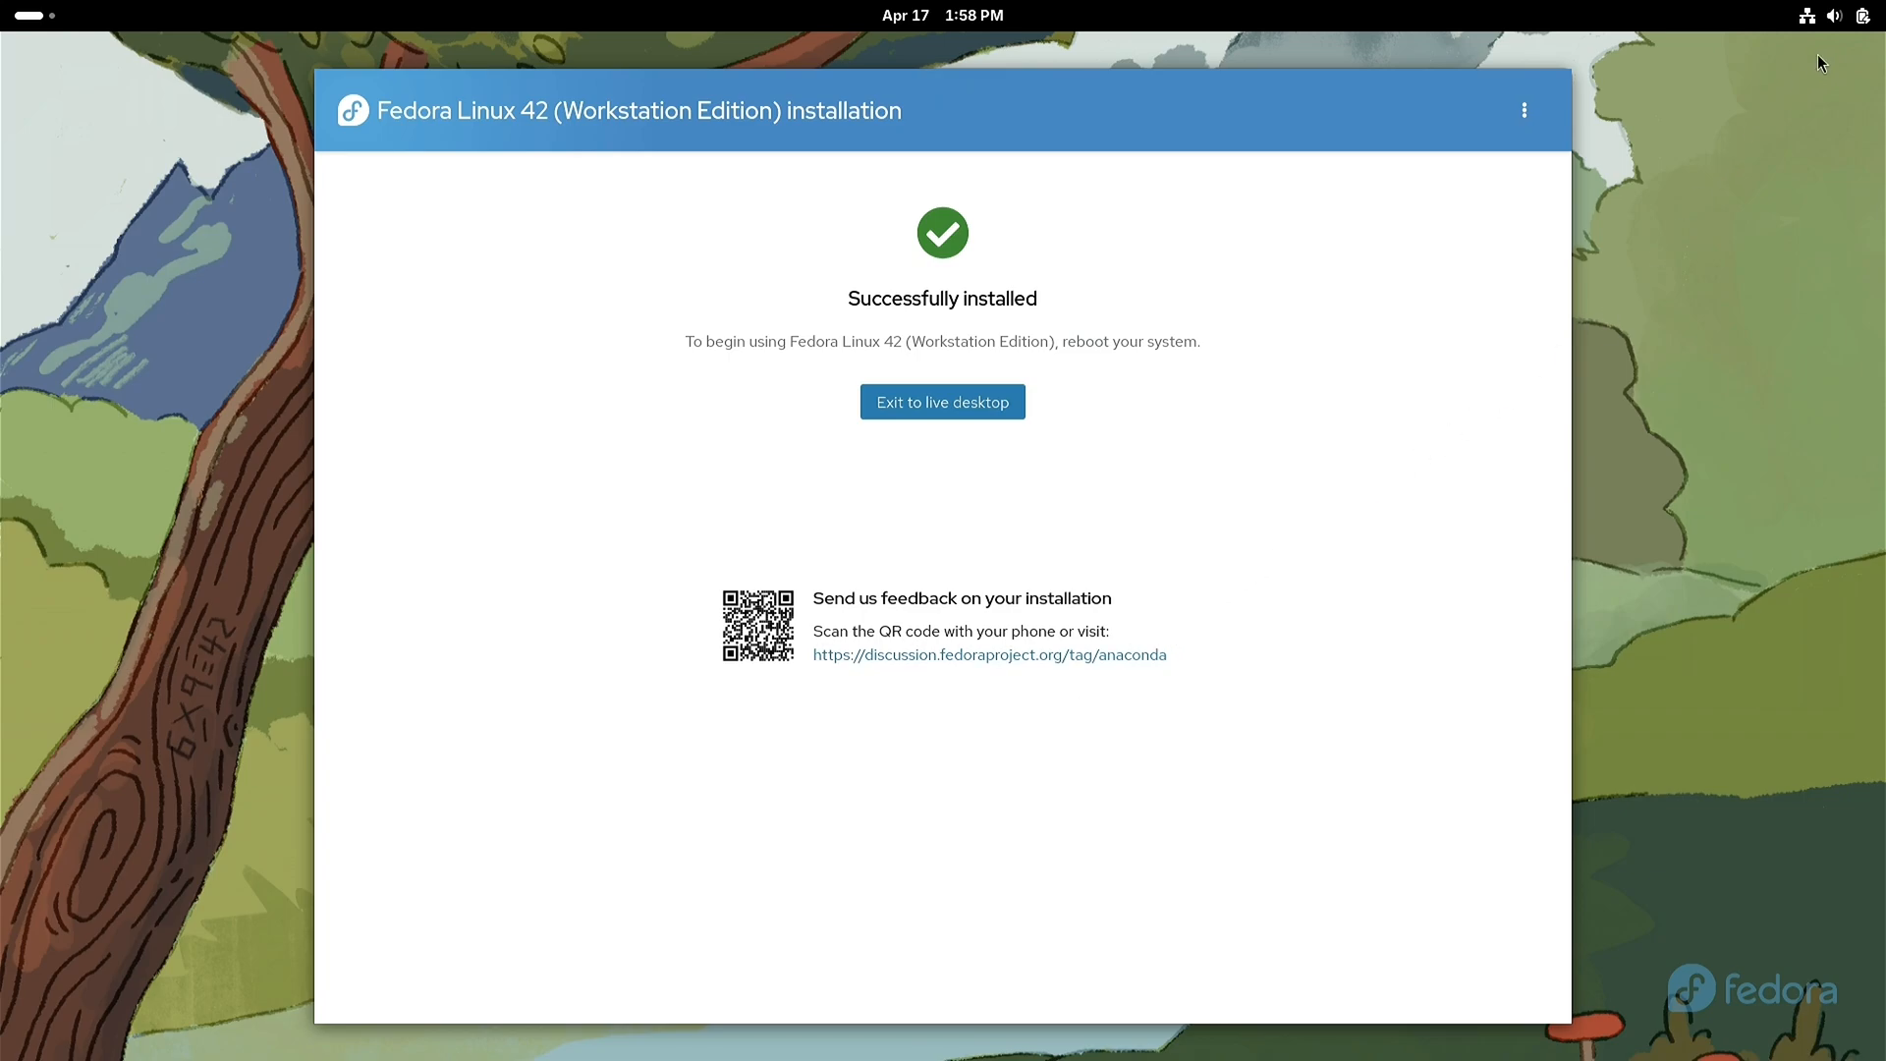
Step: Restart the computer from the live desktop and confirm the restart
left_click(1853, 25)
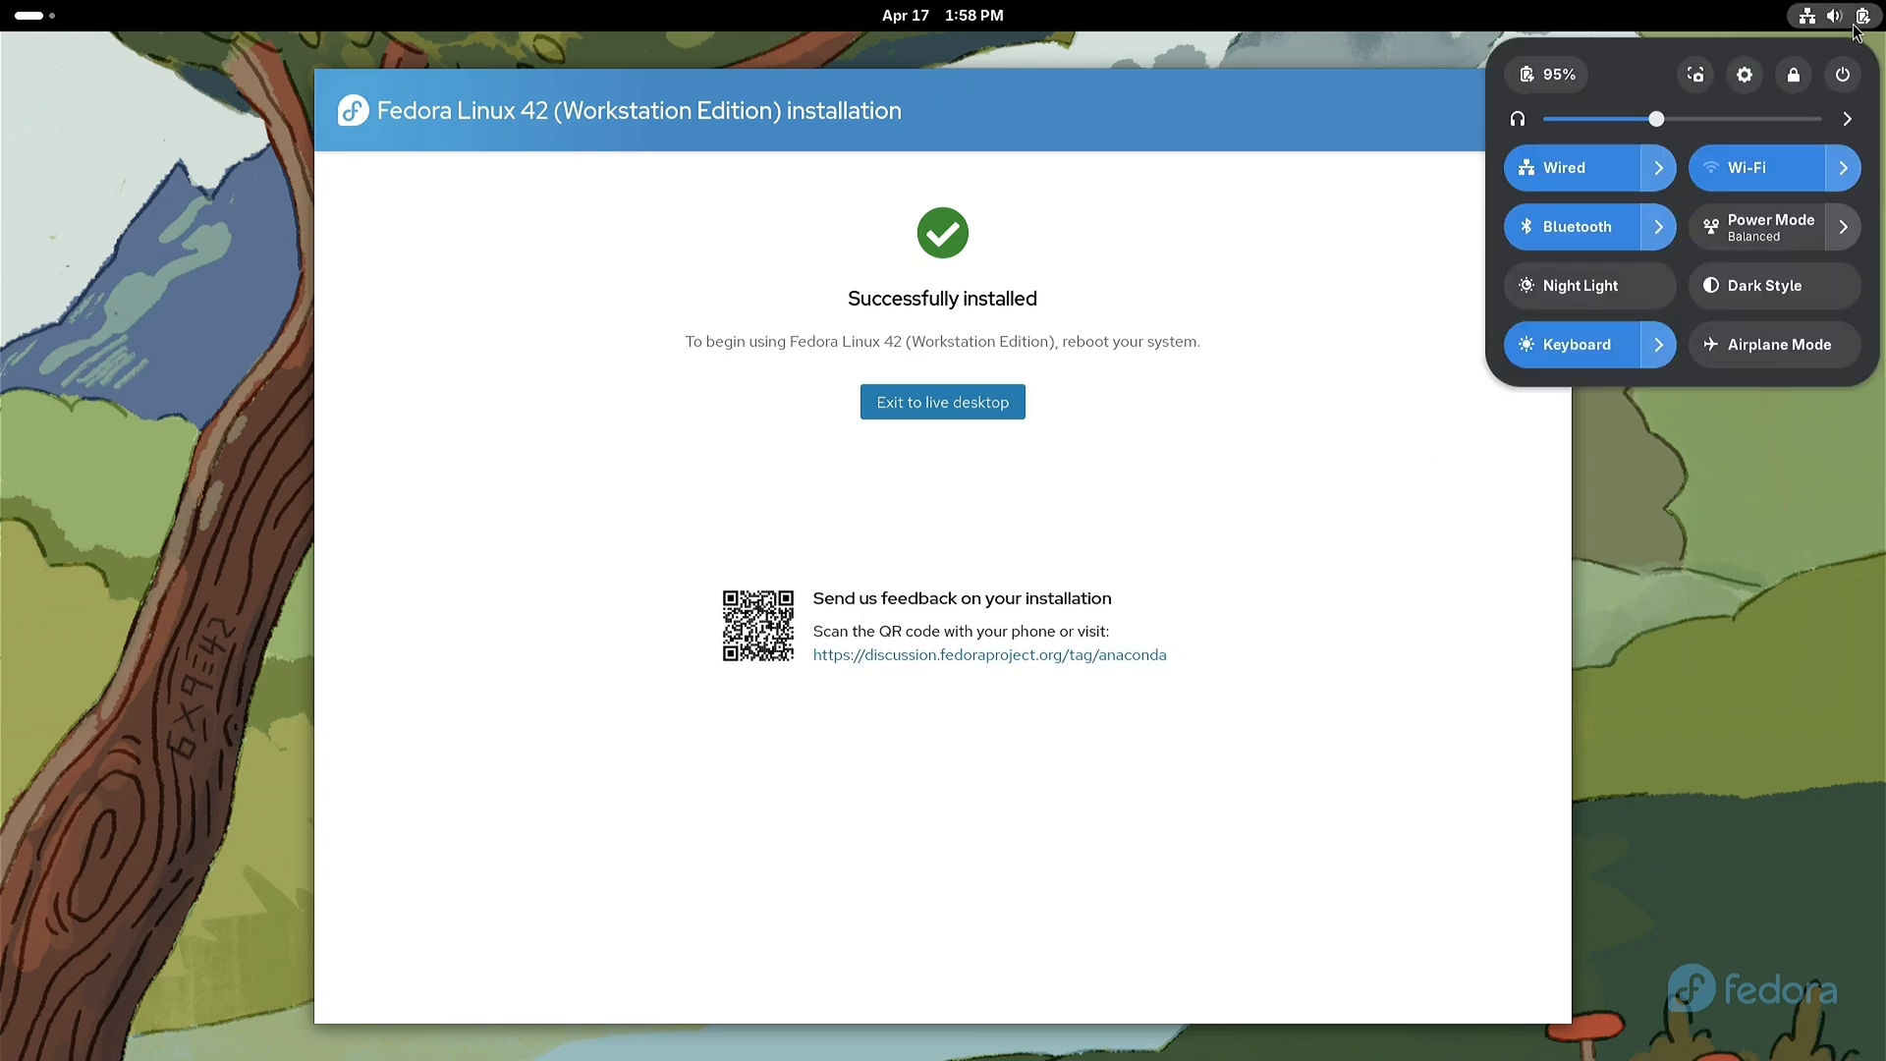
left_click(1843, 74)
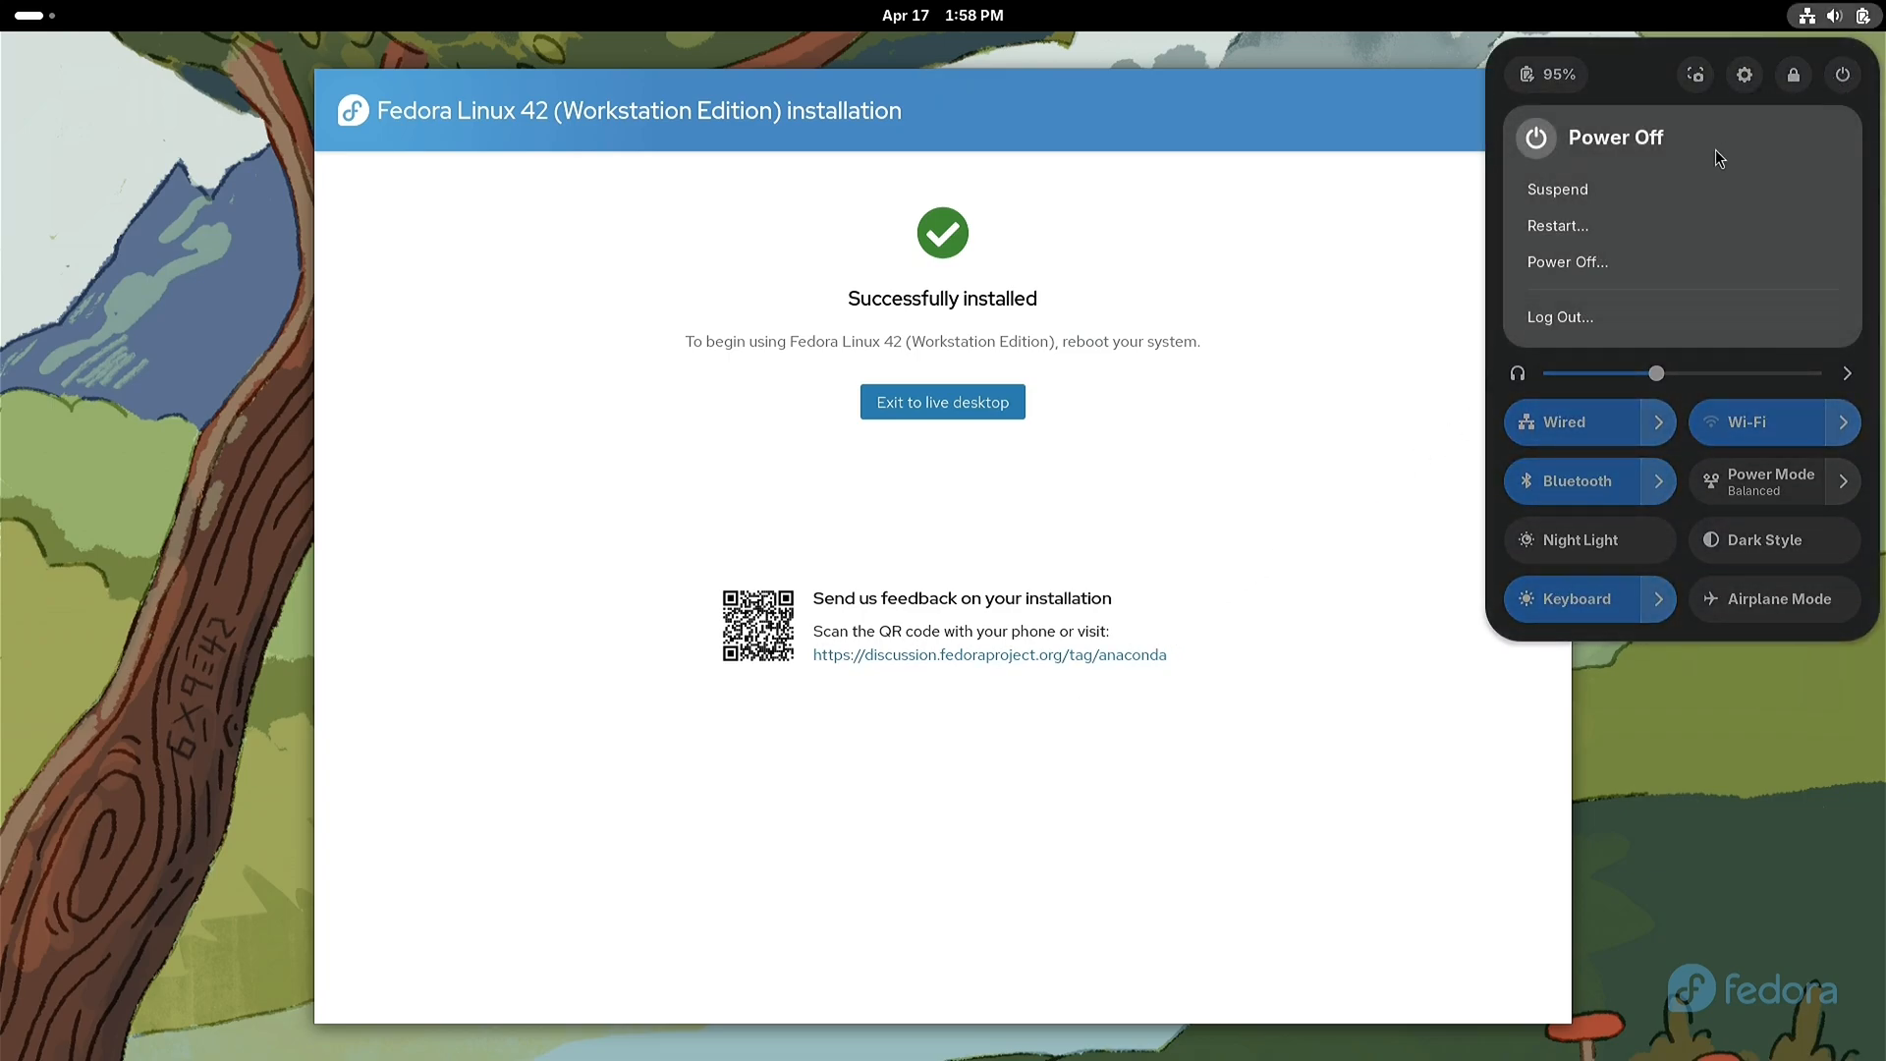
left_click(1570, 232)
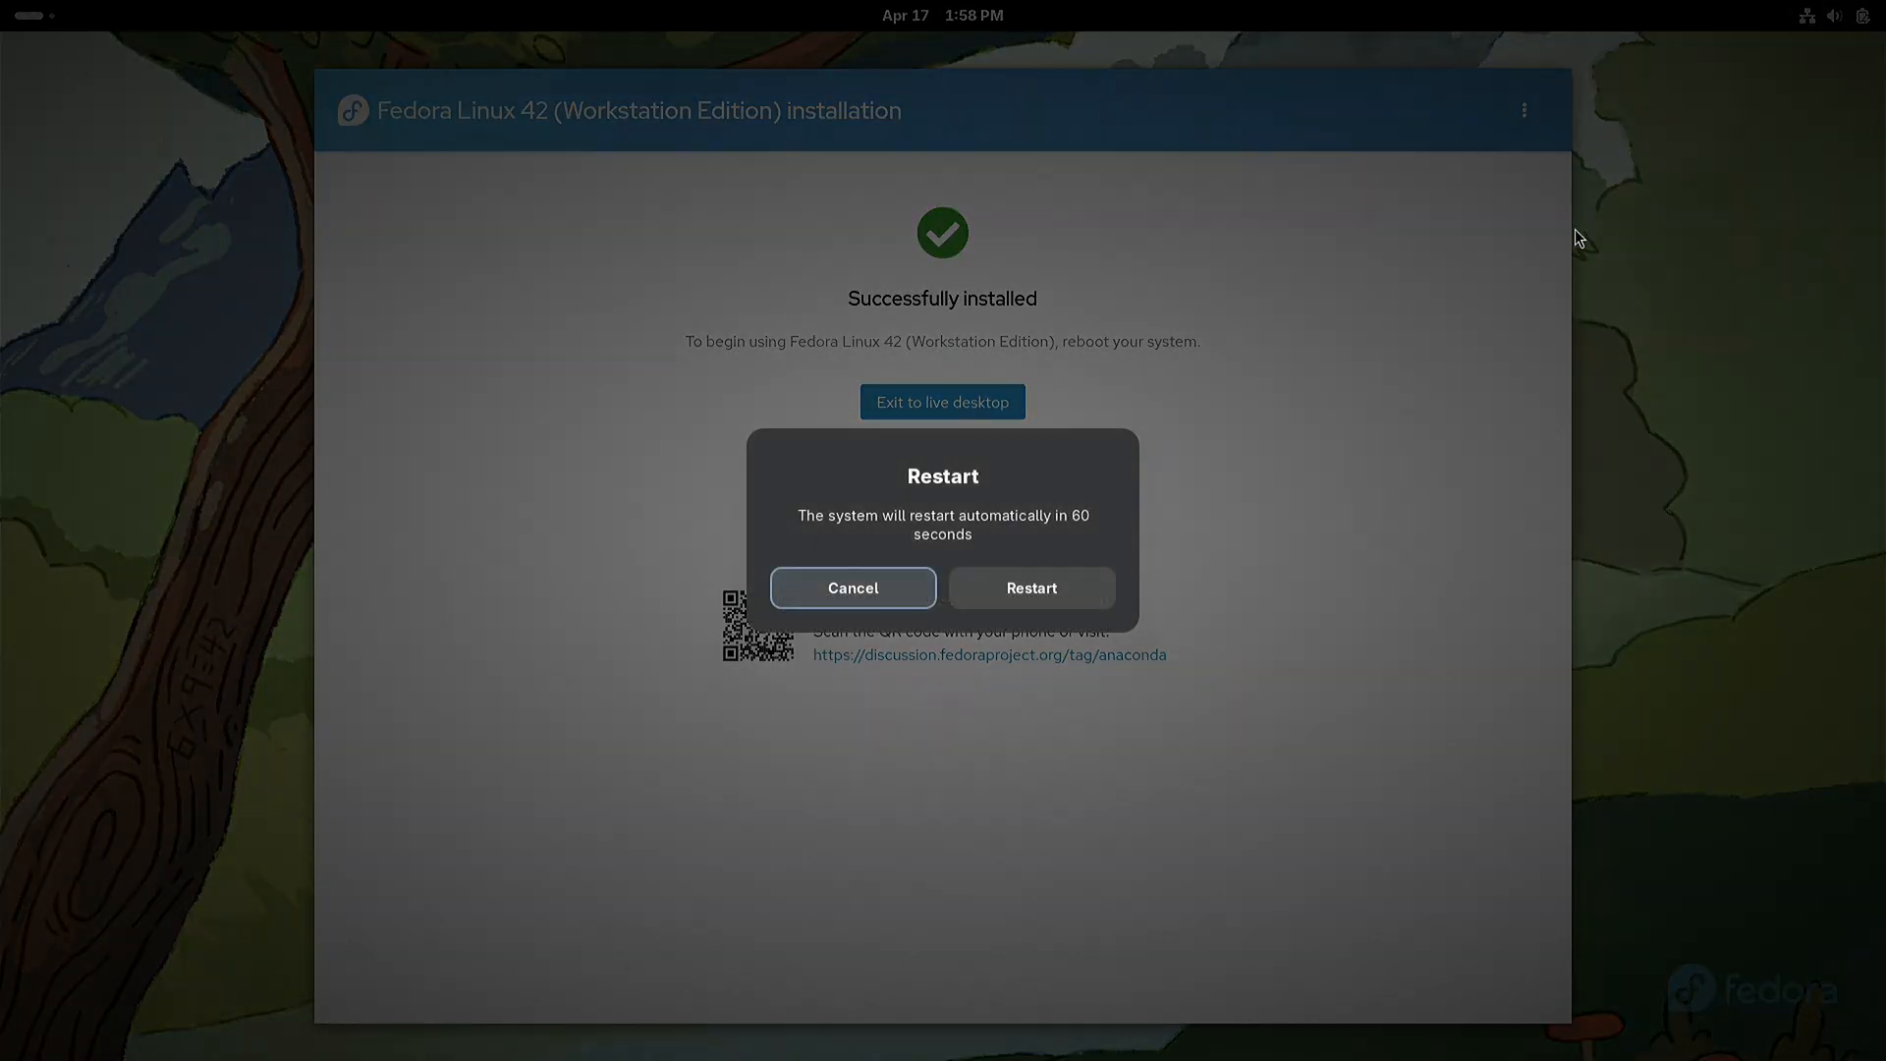
left_click(1085, 590)
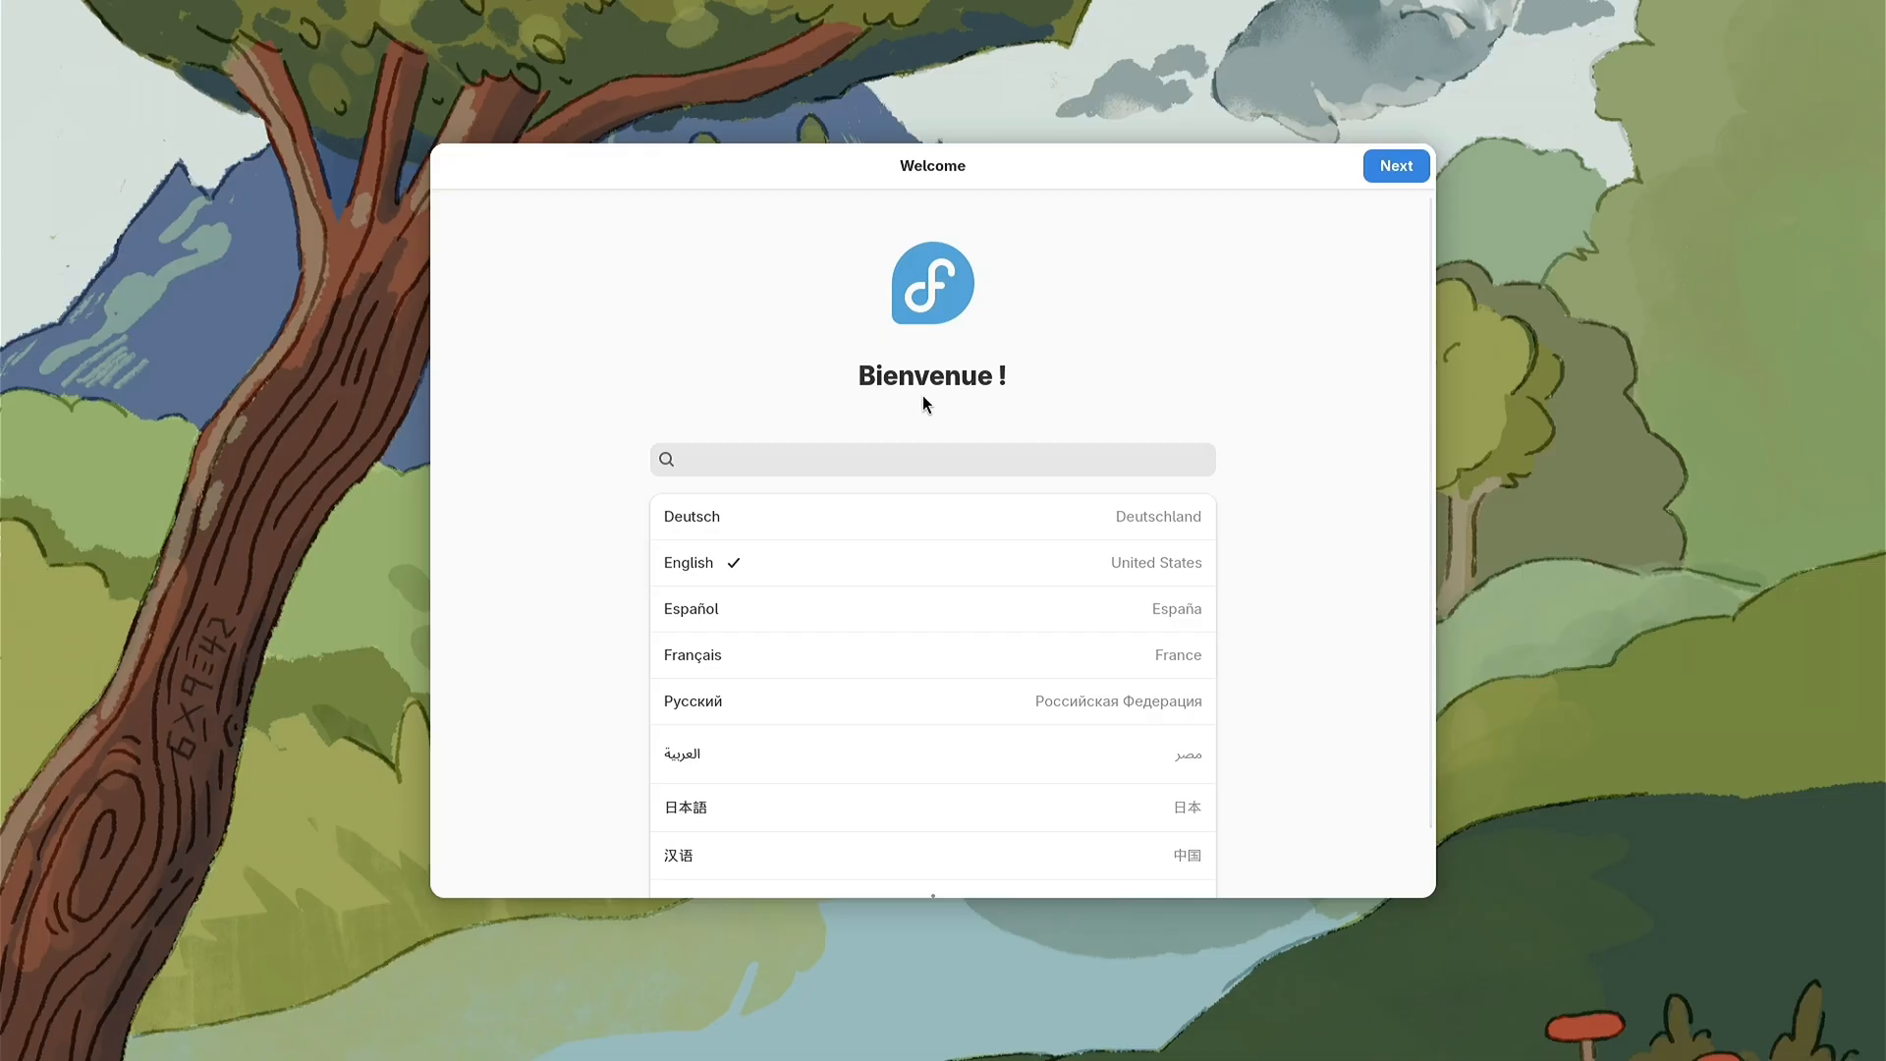
Step: Accept English and the English (US) keyboard layout, skip the Wi-Fi setup, and keep both privacy options enabled
left_click(1391, 169)
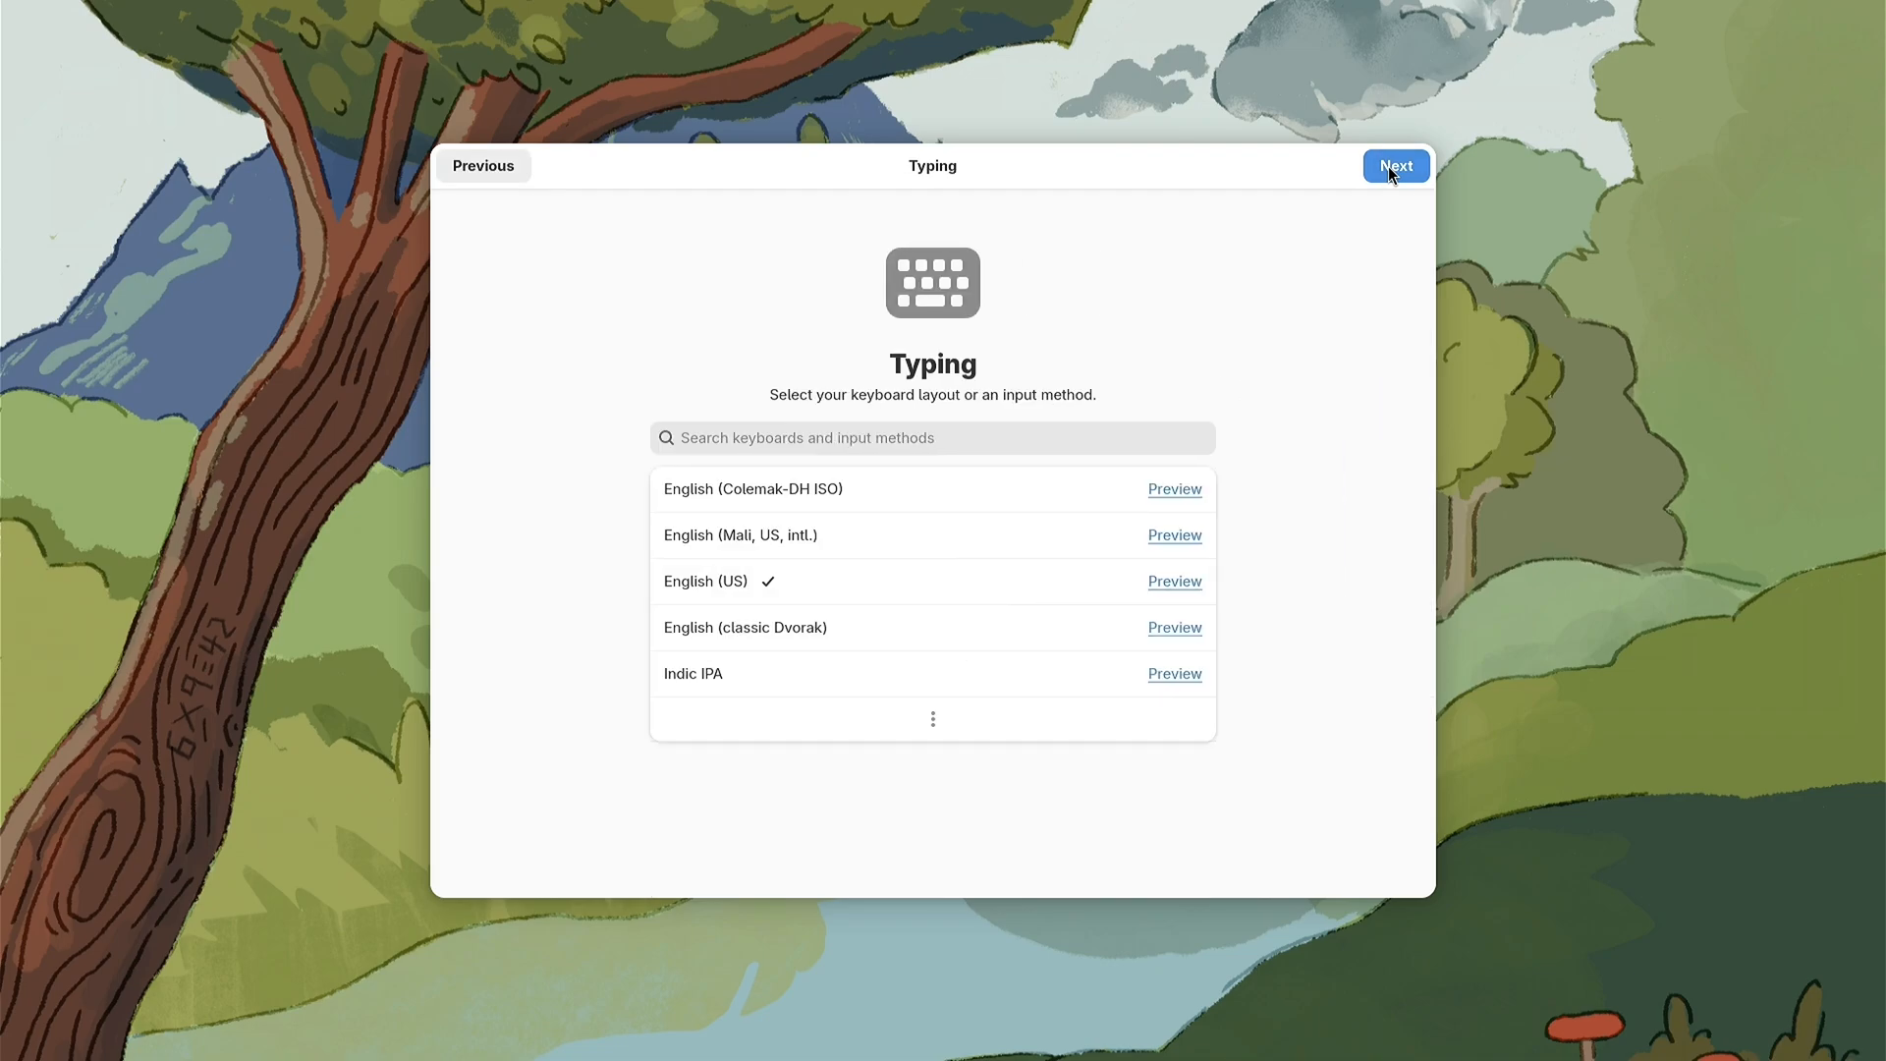
left_click(1391, 169)
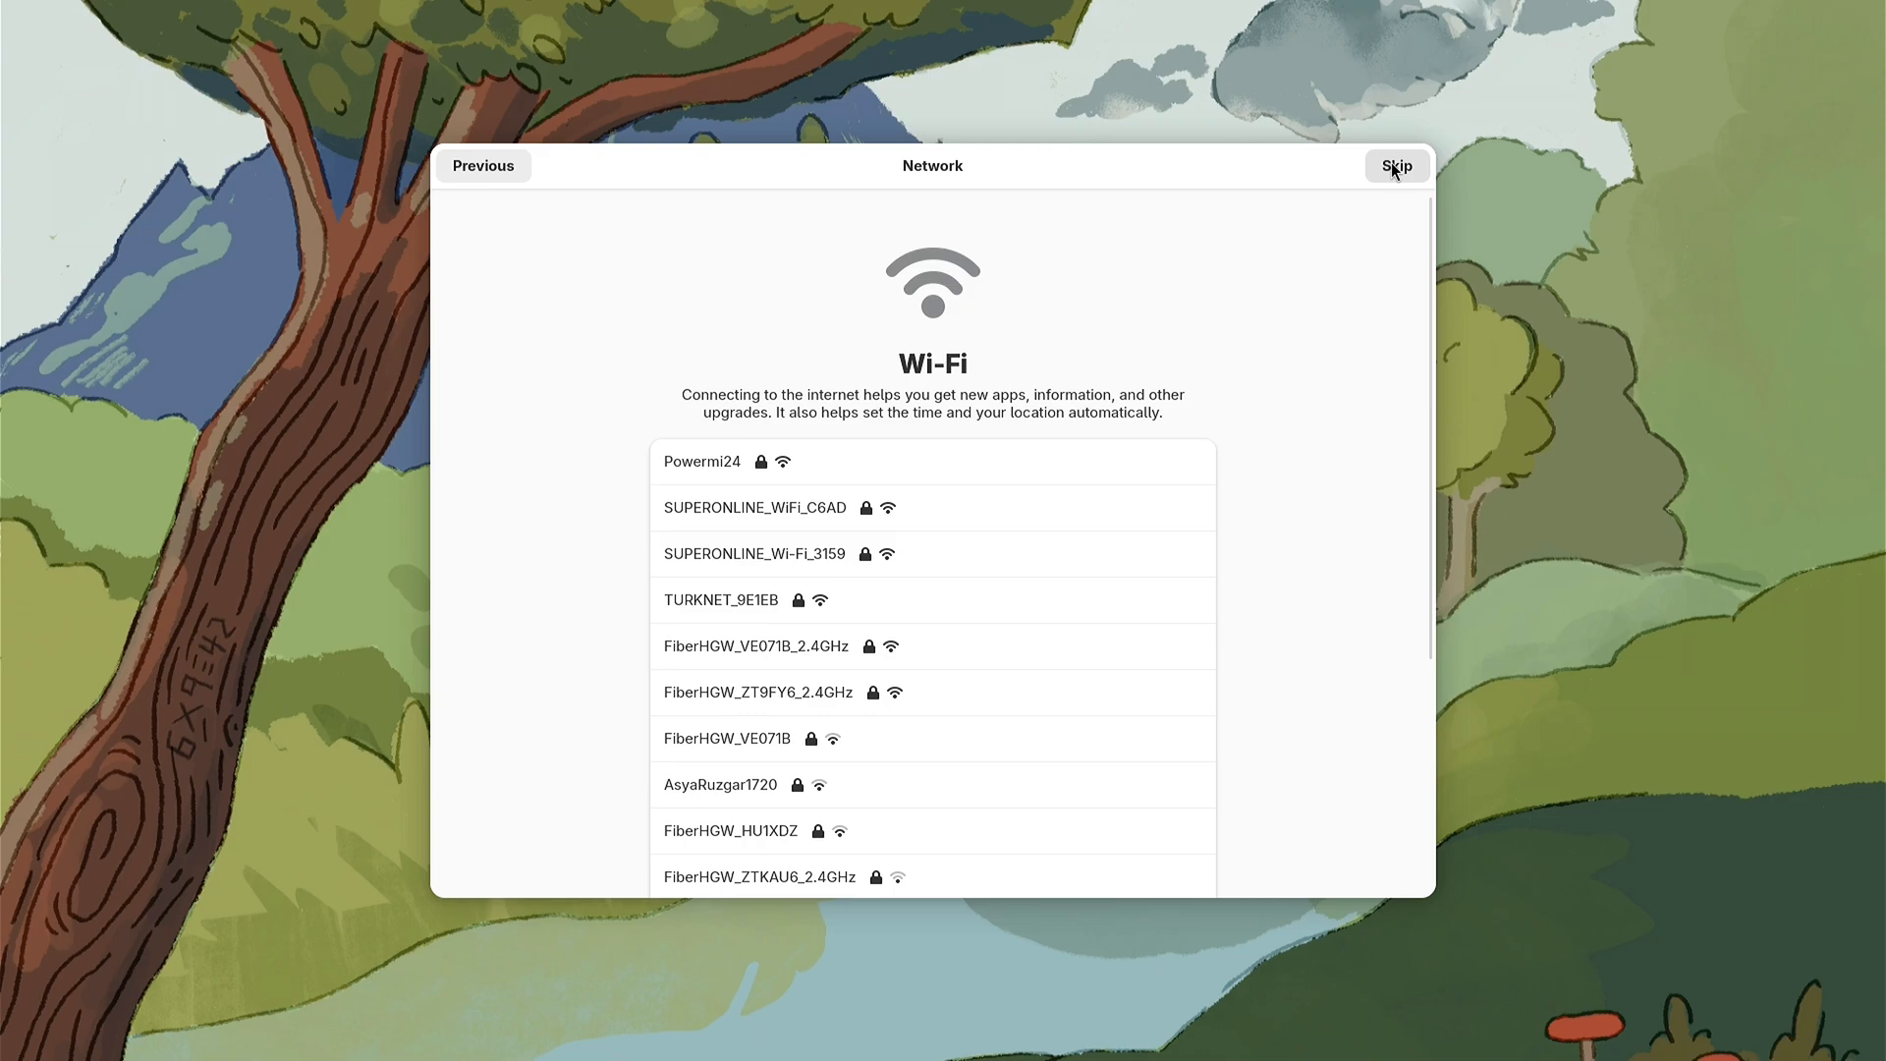
left_click(1393, 167)
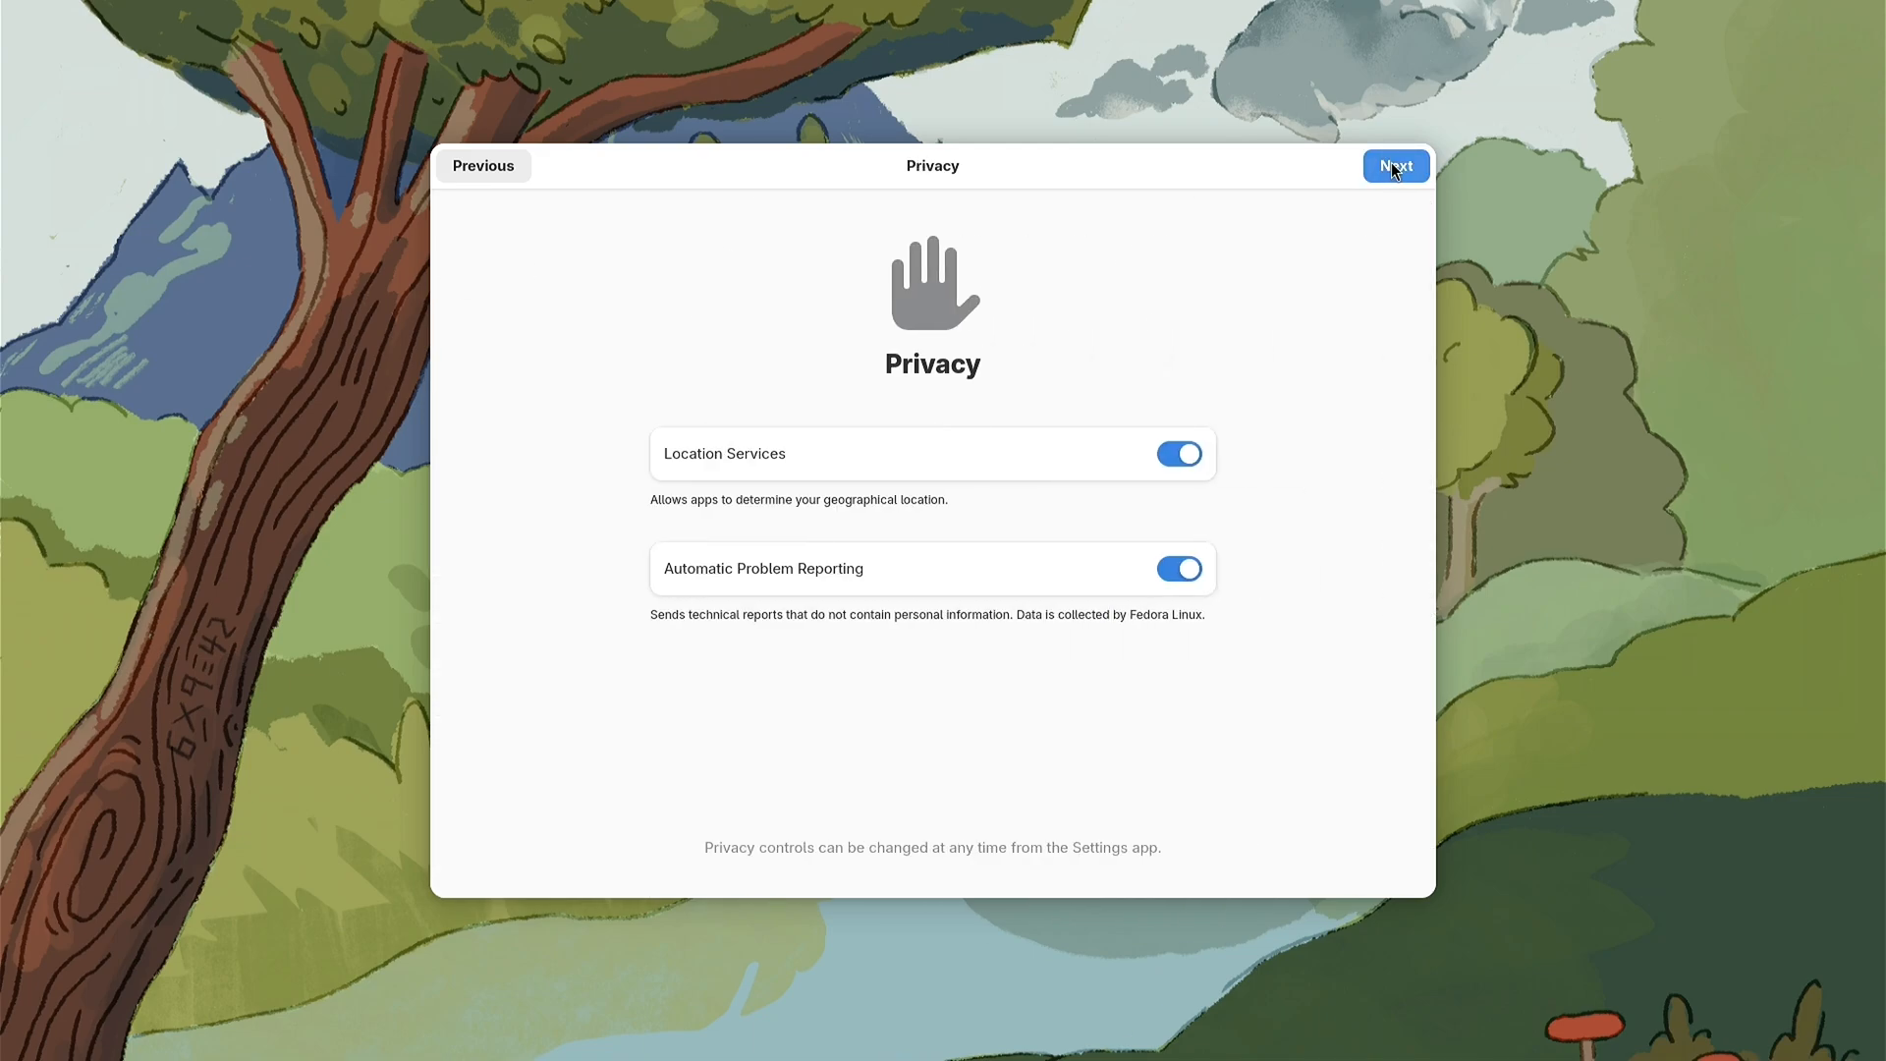
left_click(1393, 167)
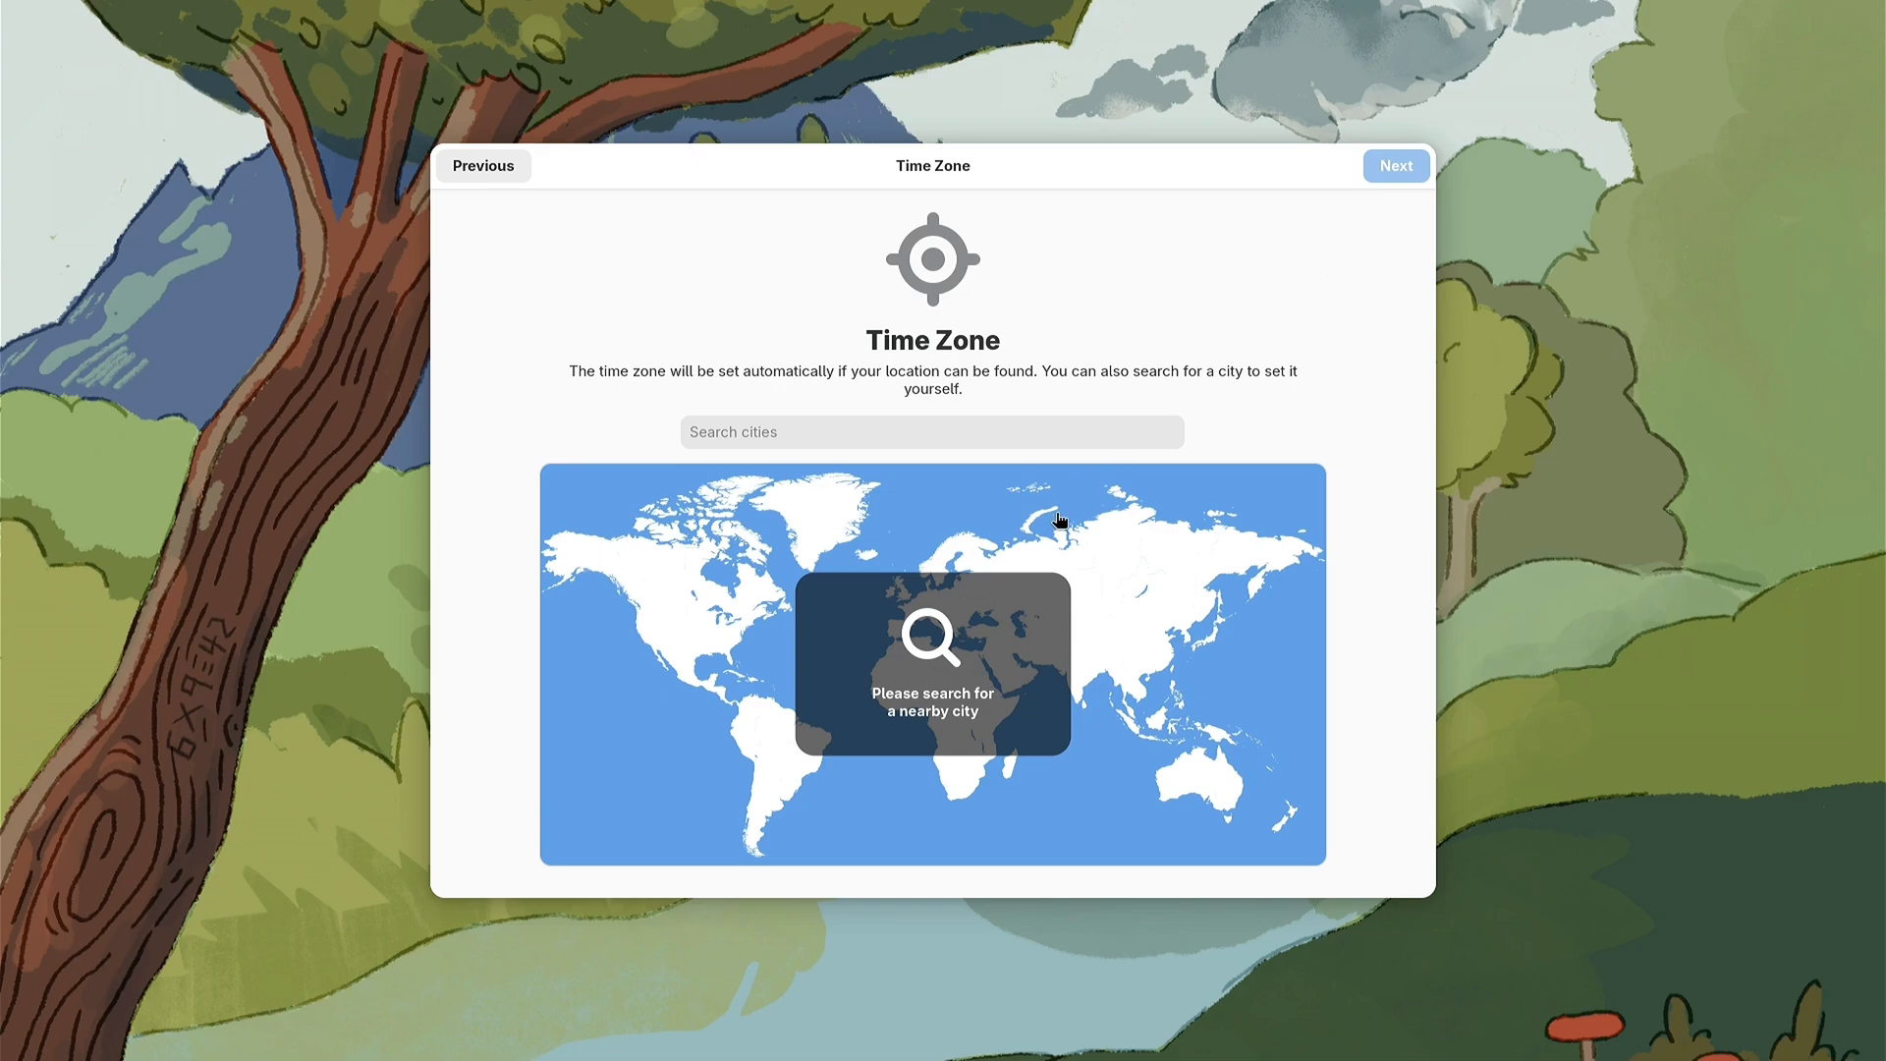
Step: Set the time zone to Istanbul, Türkiye, on the map and enable third-party repositories
left_click(773, 738)
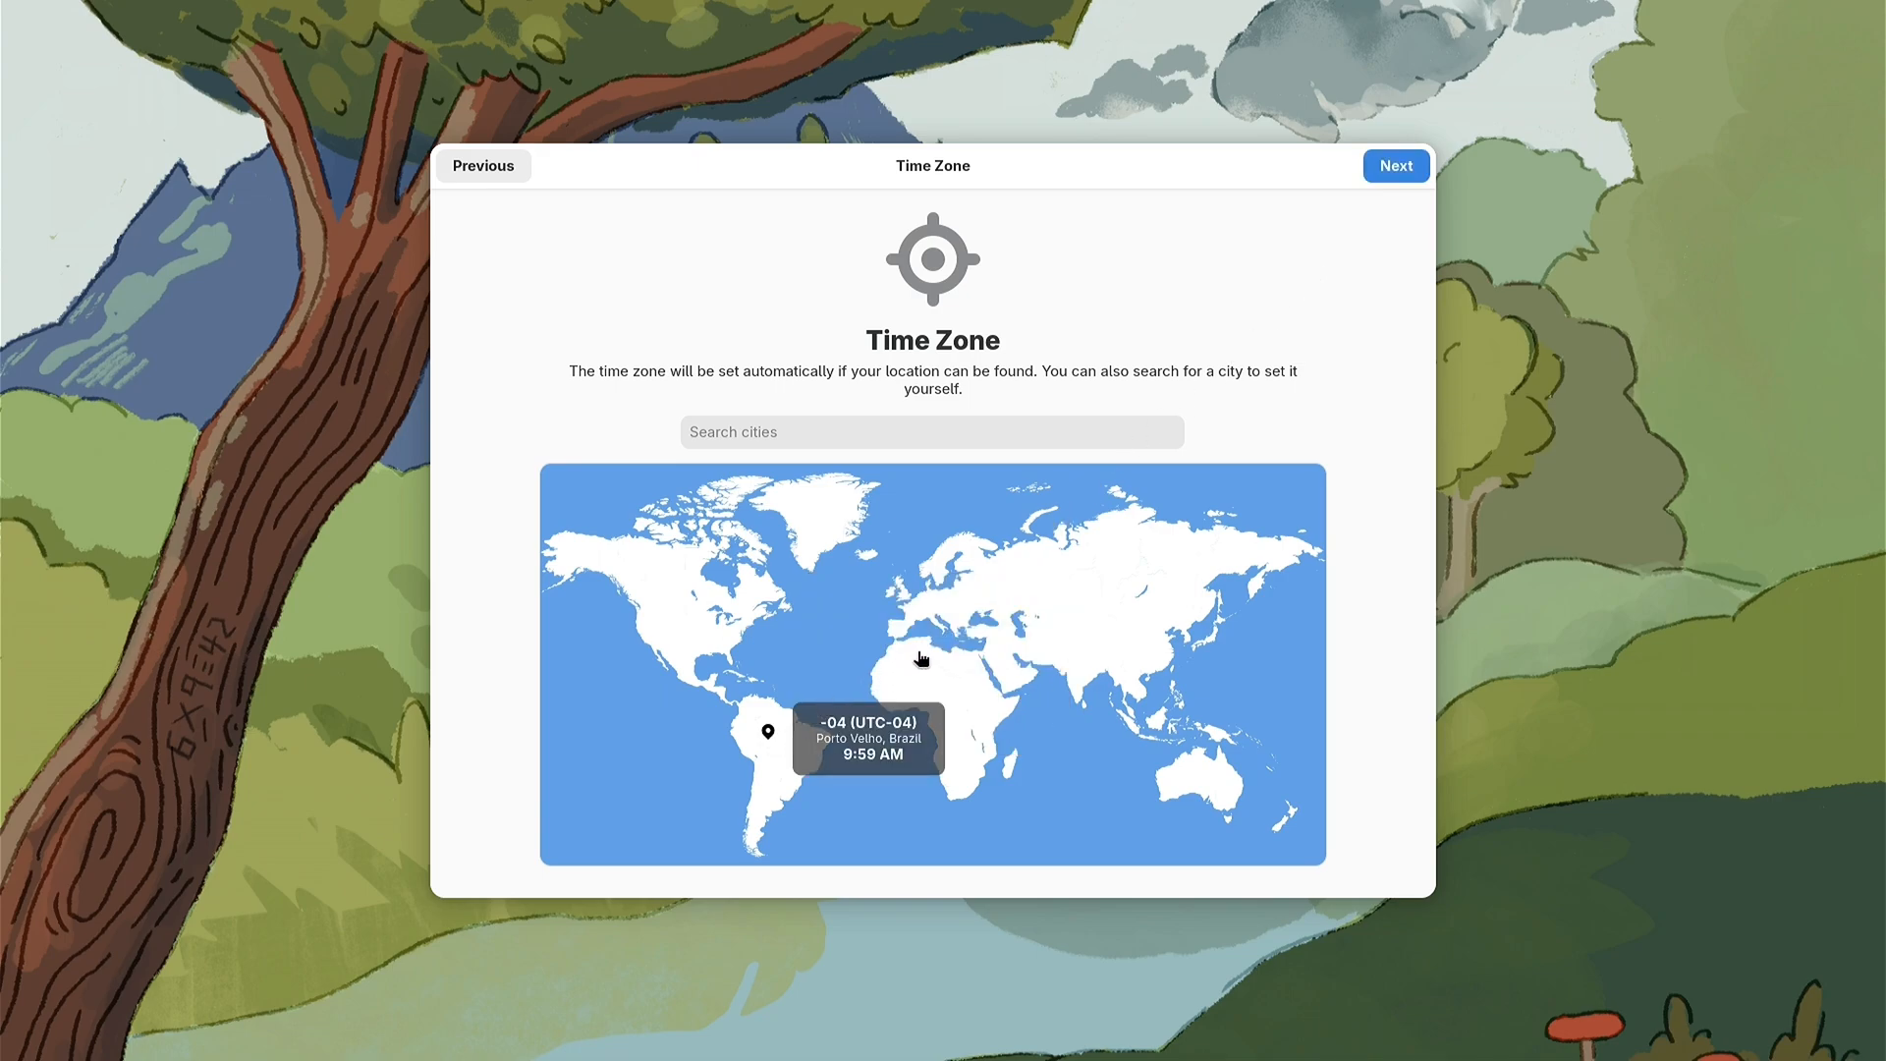
left_click(976, 636)
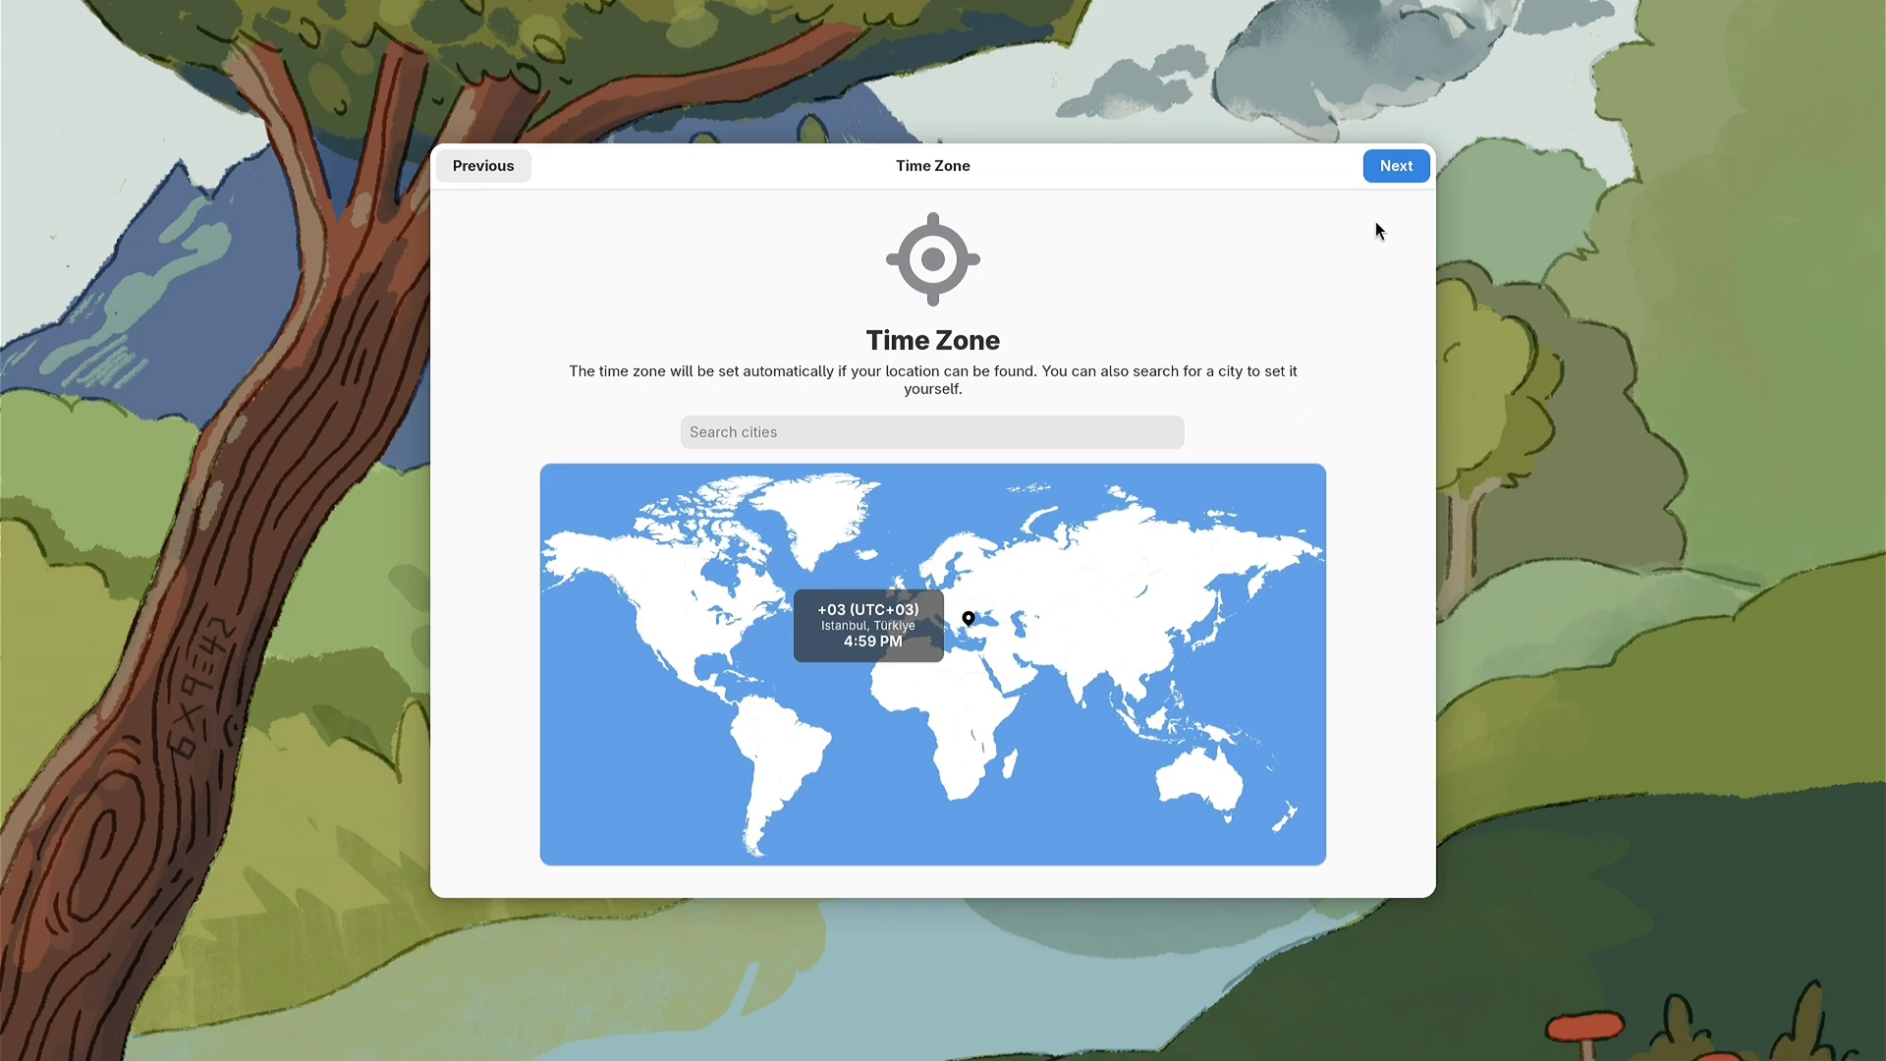
left_click(1390, 169)
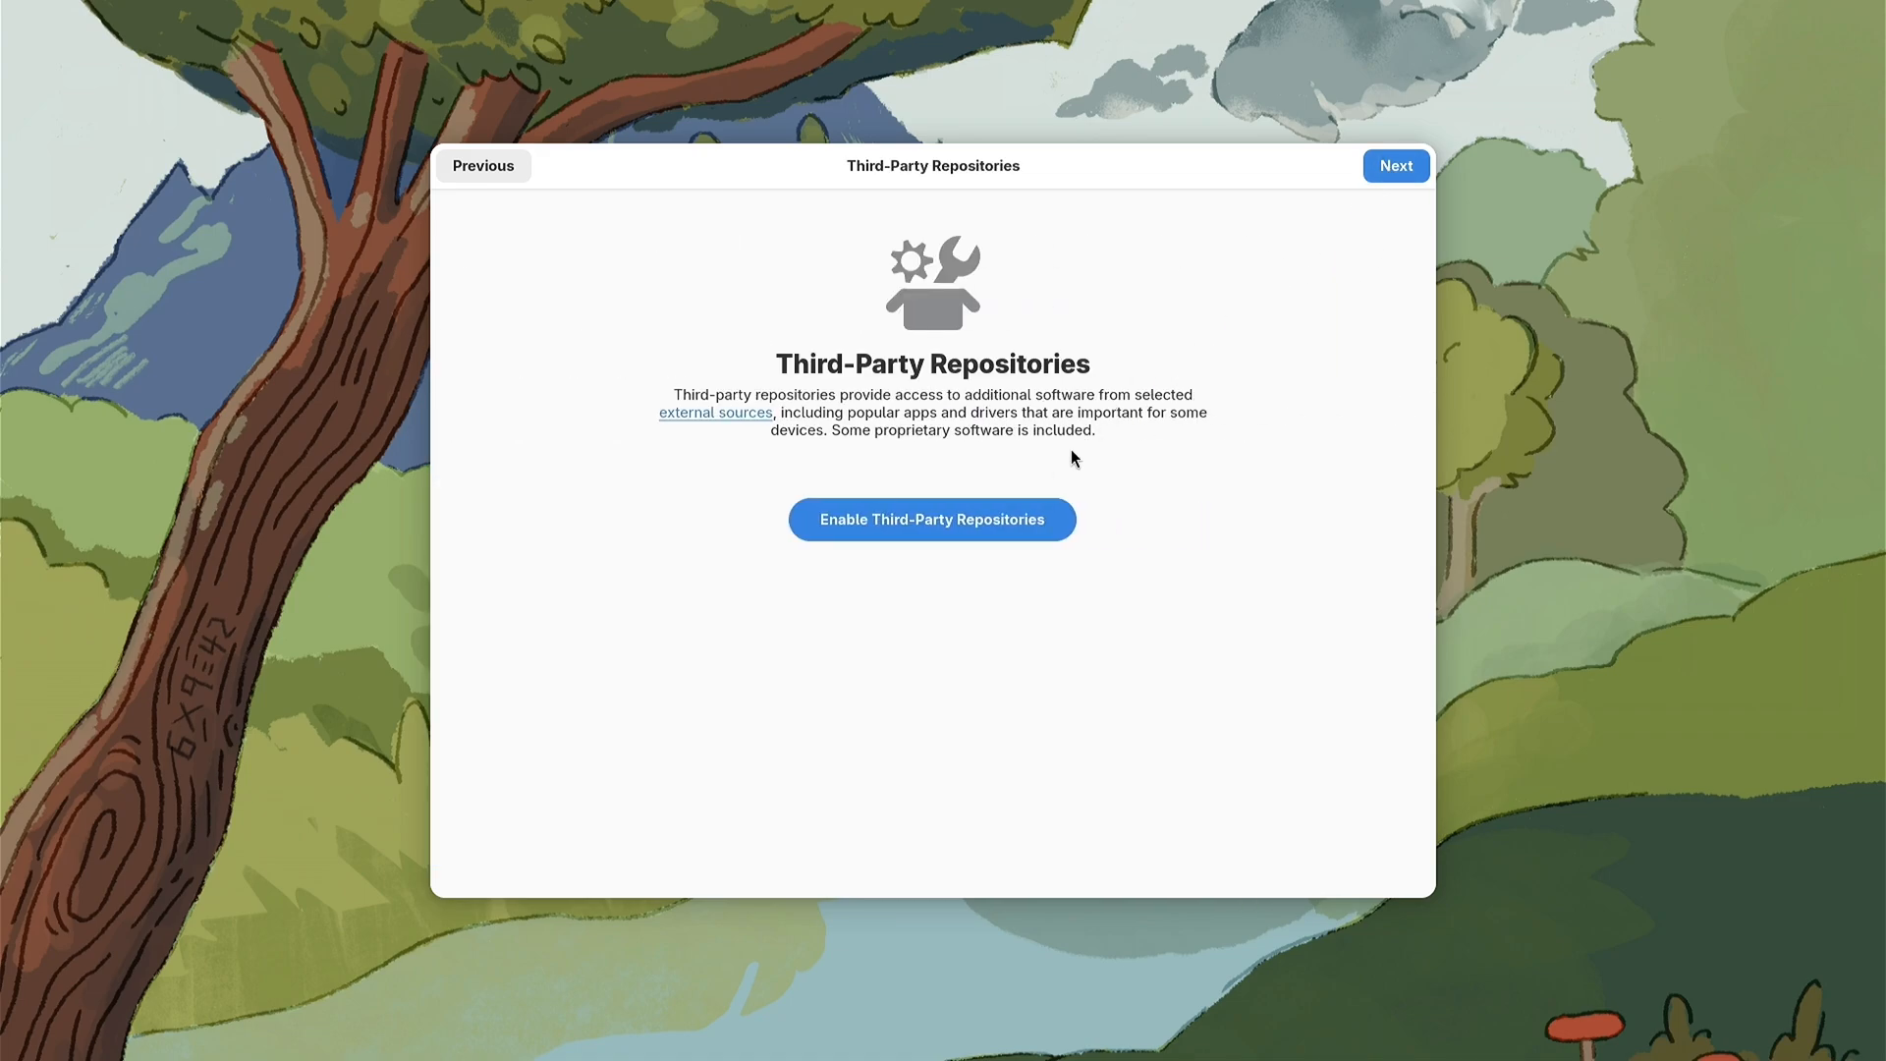
left_click(940, 520)
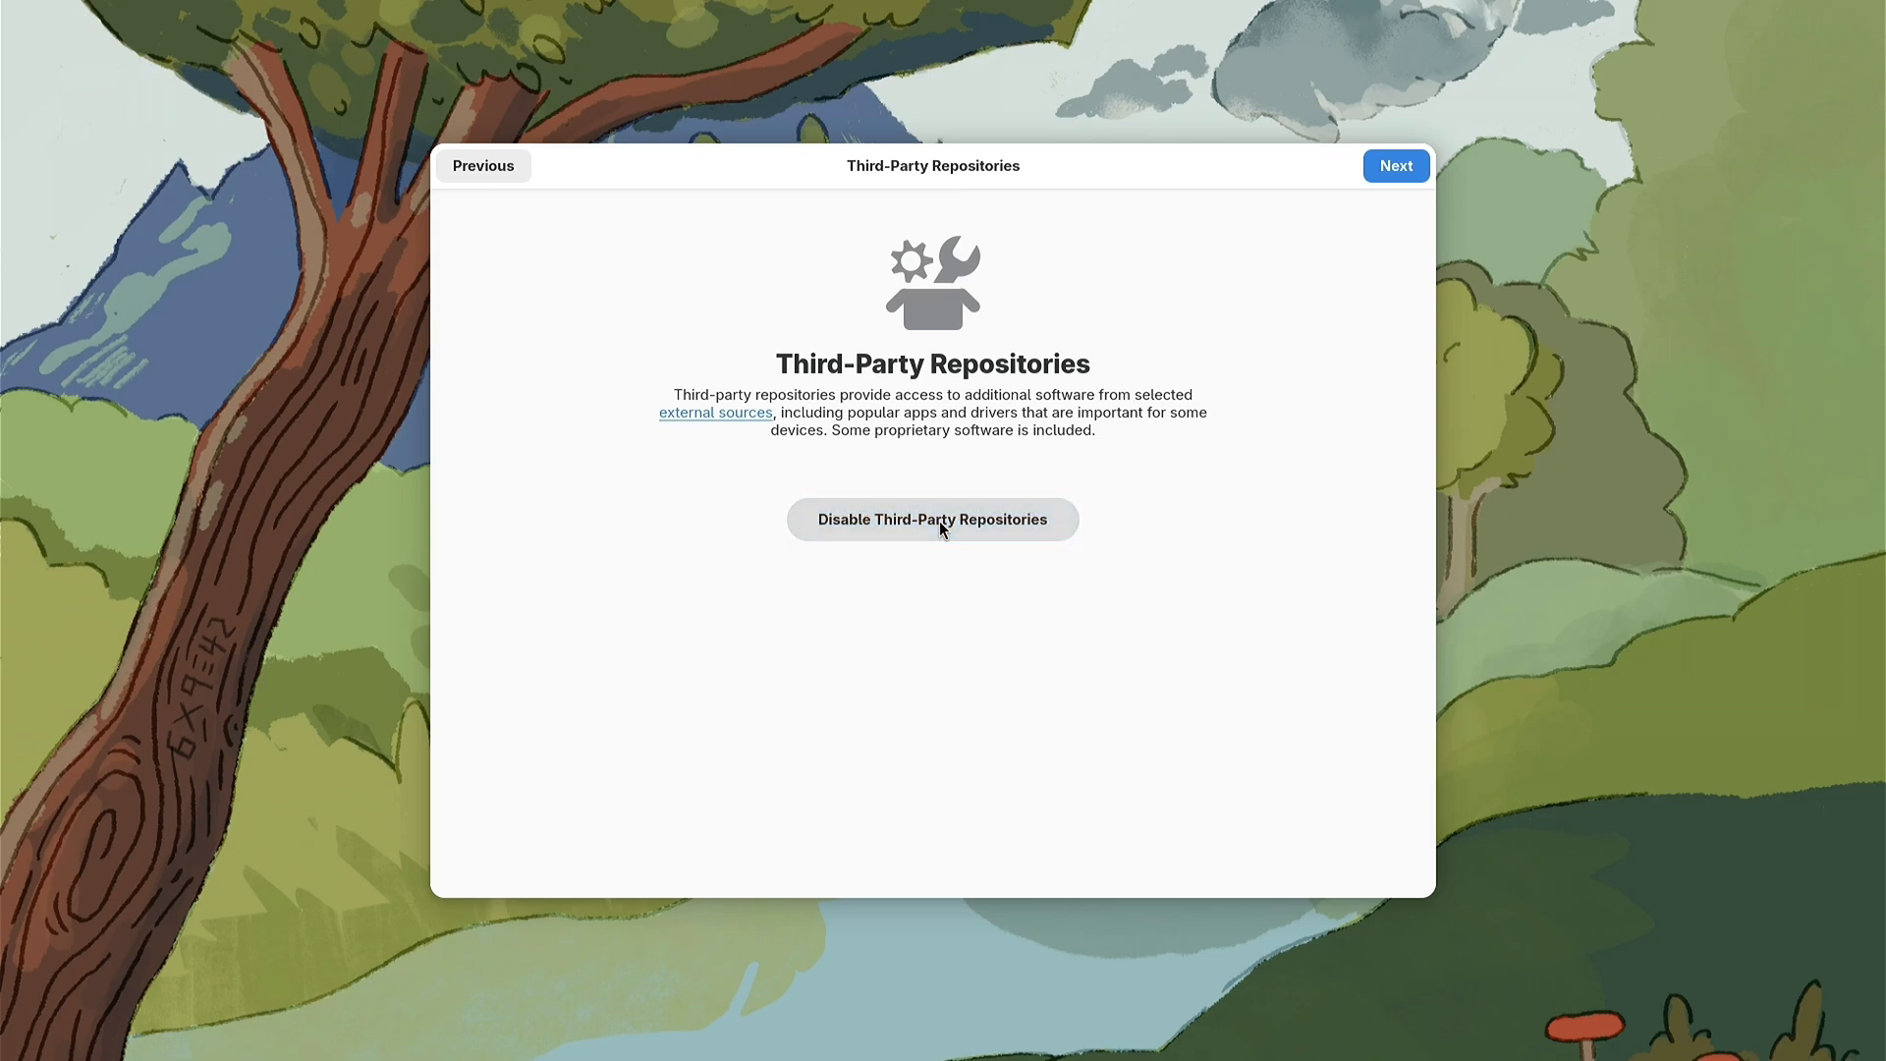
left_click(1377, 173)
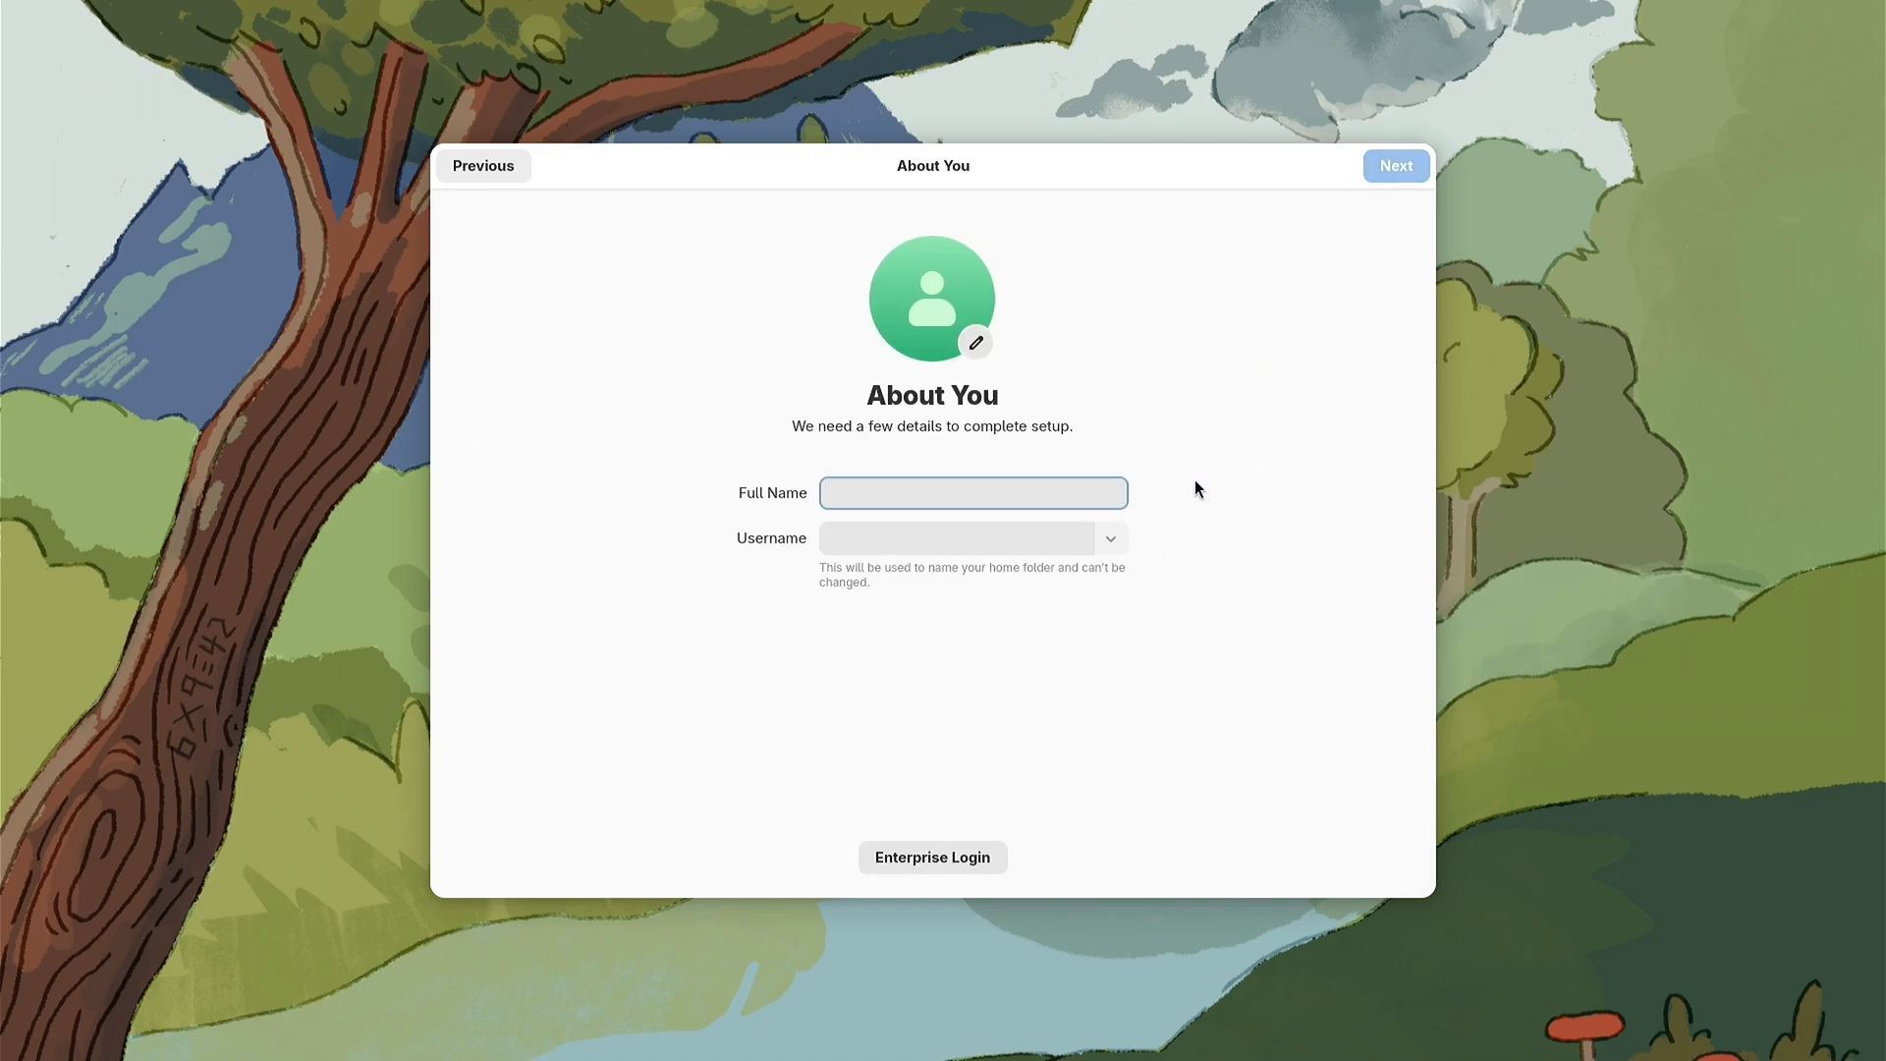
Step: Enter linuxandbenchmark as the account's full name, keep the matching username, and continue to the password page
type("linuxandben")
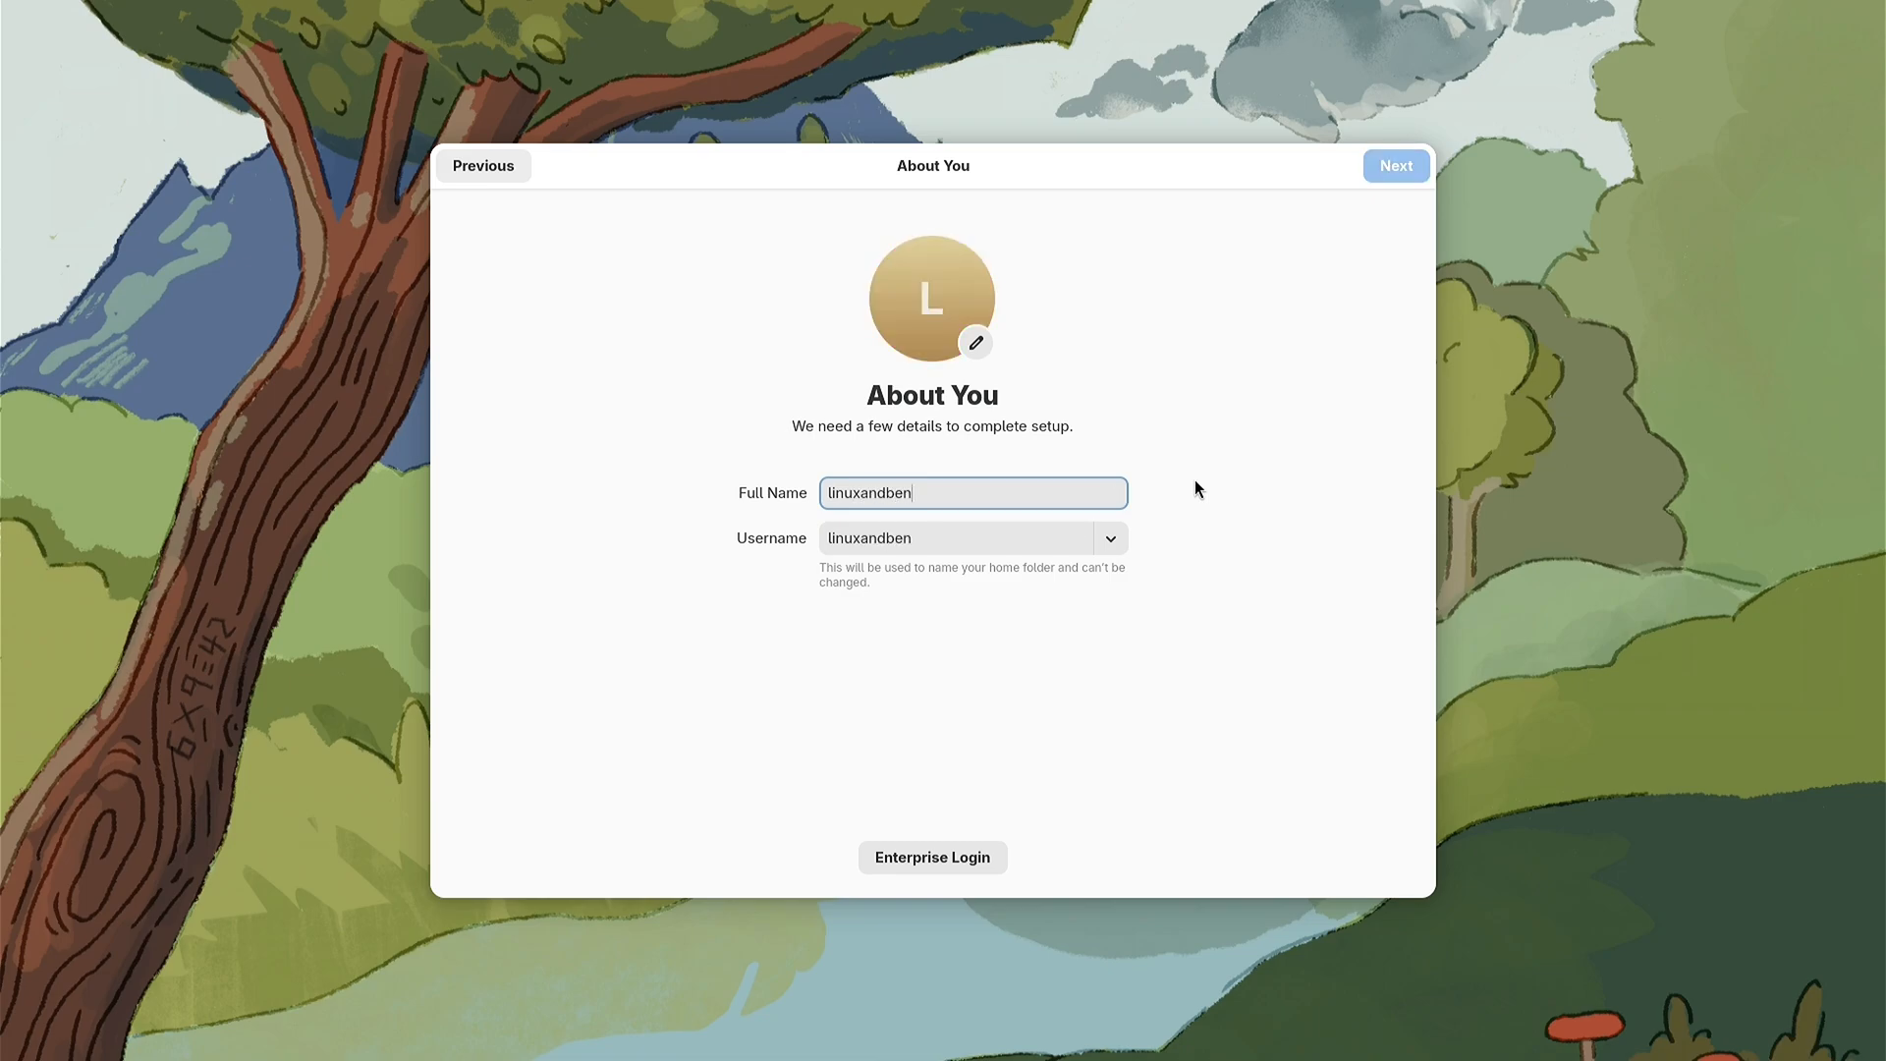
type("chmark")
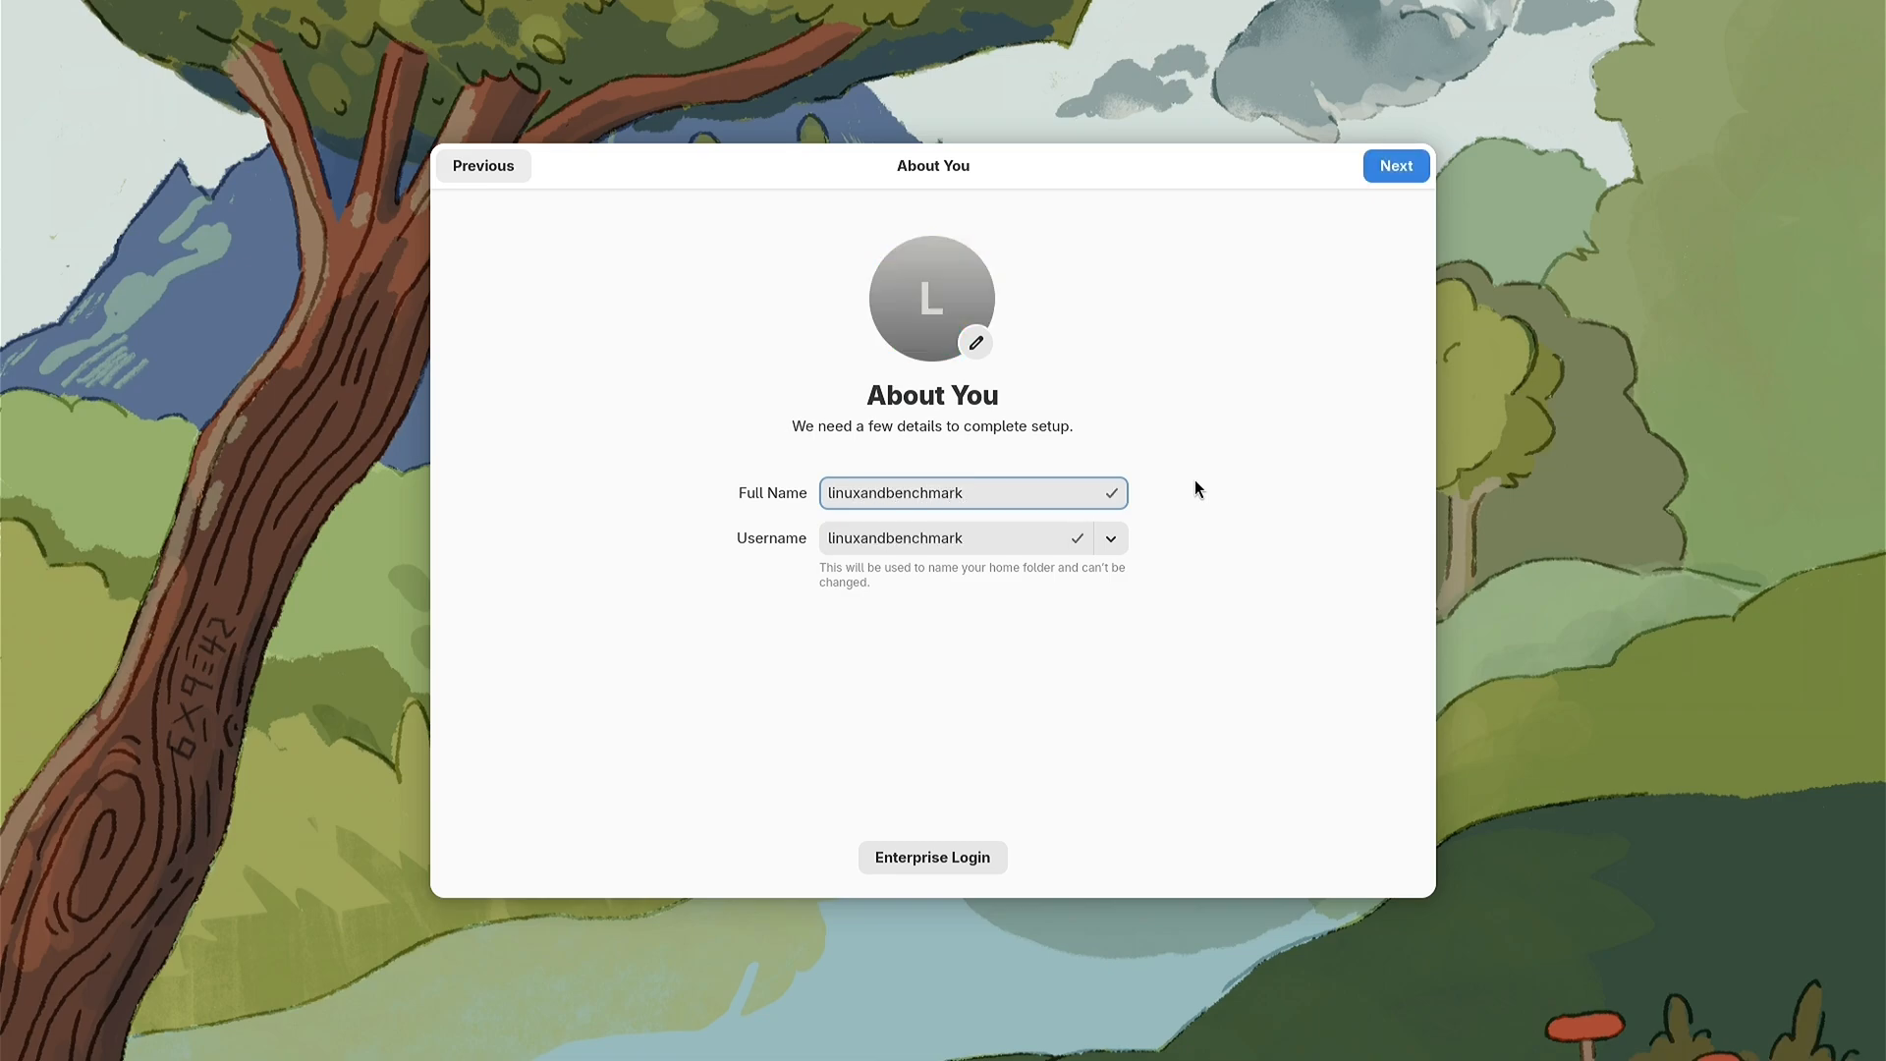
left_click(1396, 166)
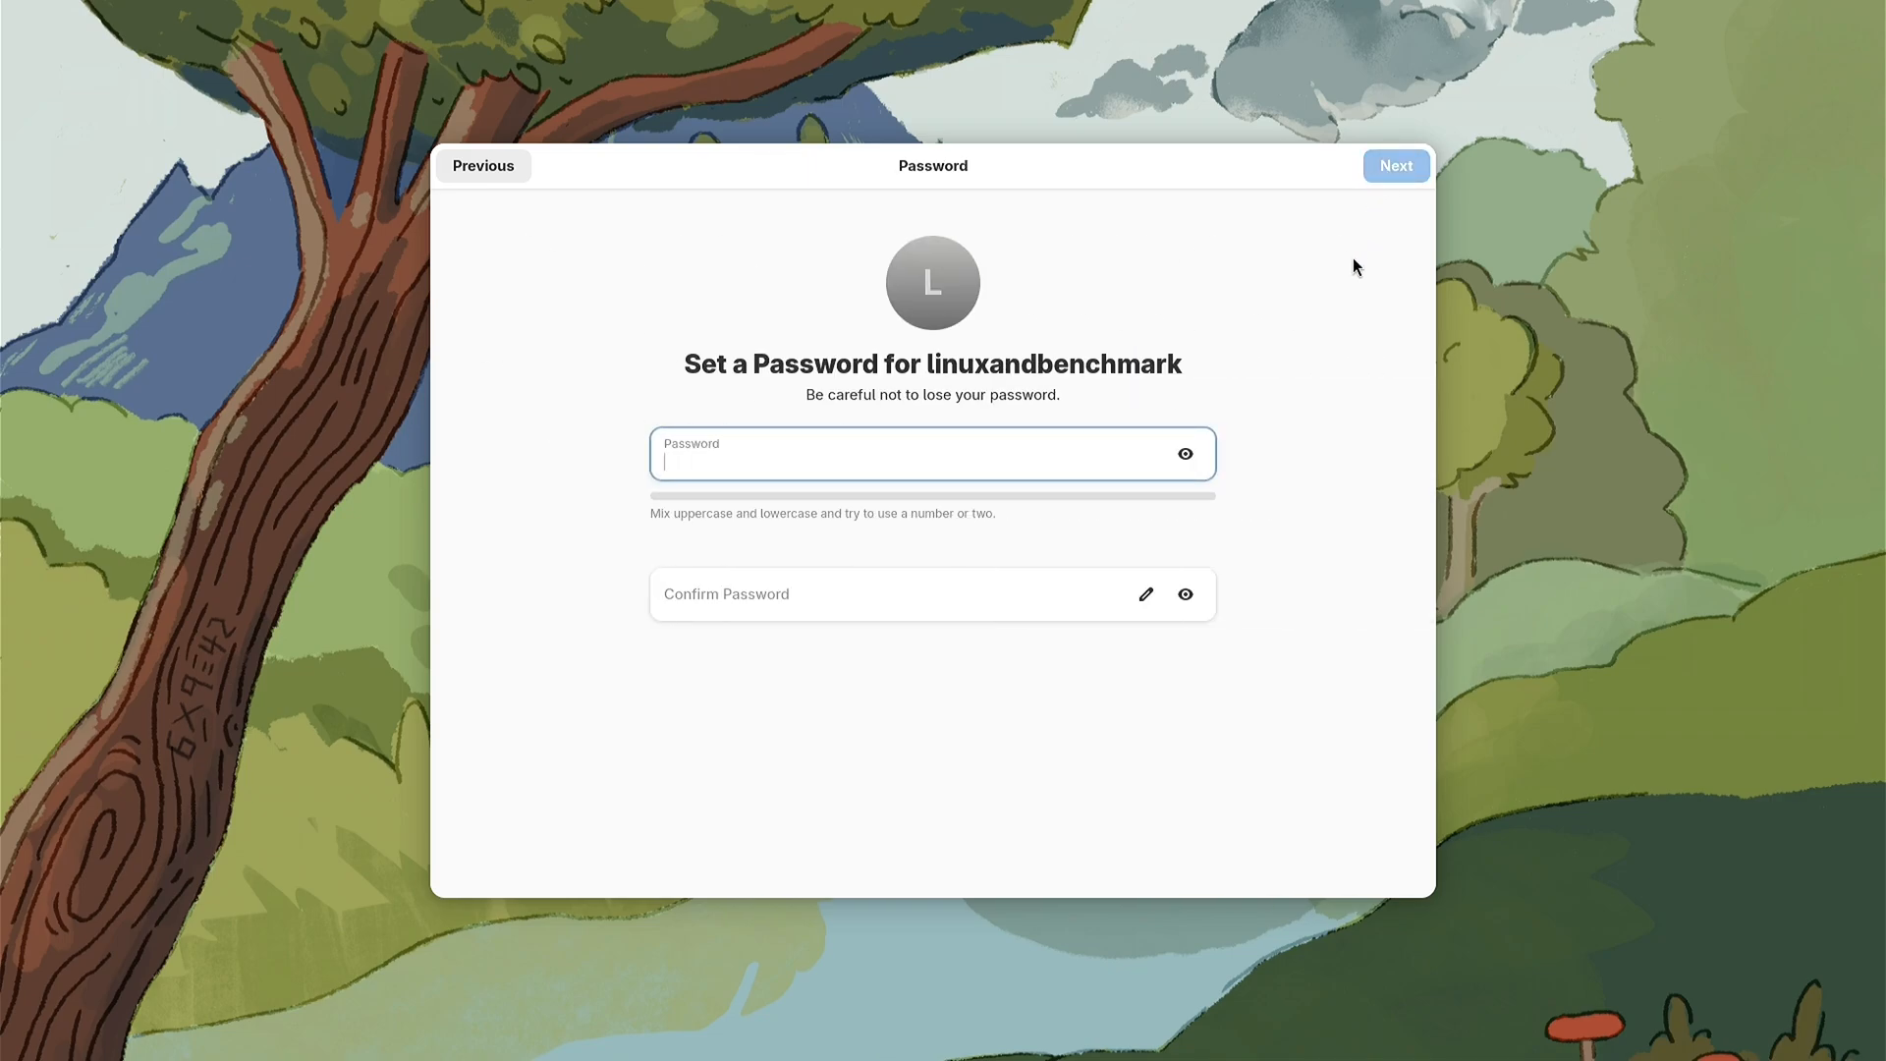
Step: Enter and confirm the account password, then finish the initial setup and start using Fedora Linux
type("1234")
key("Tab")
key("Tab")
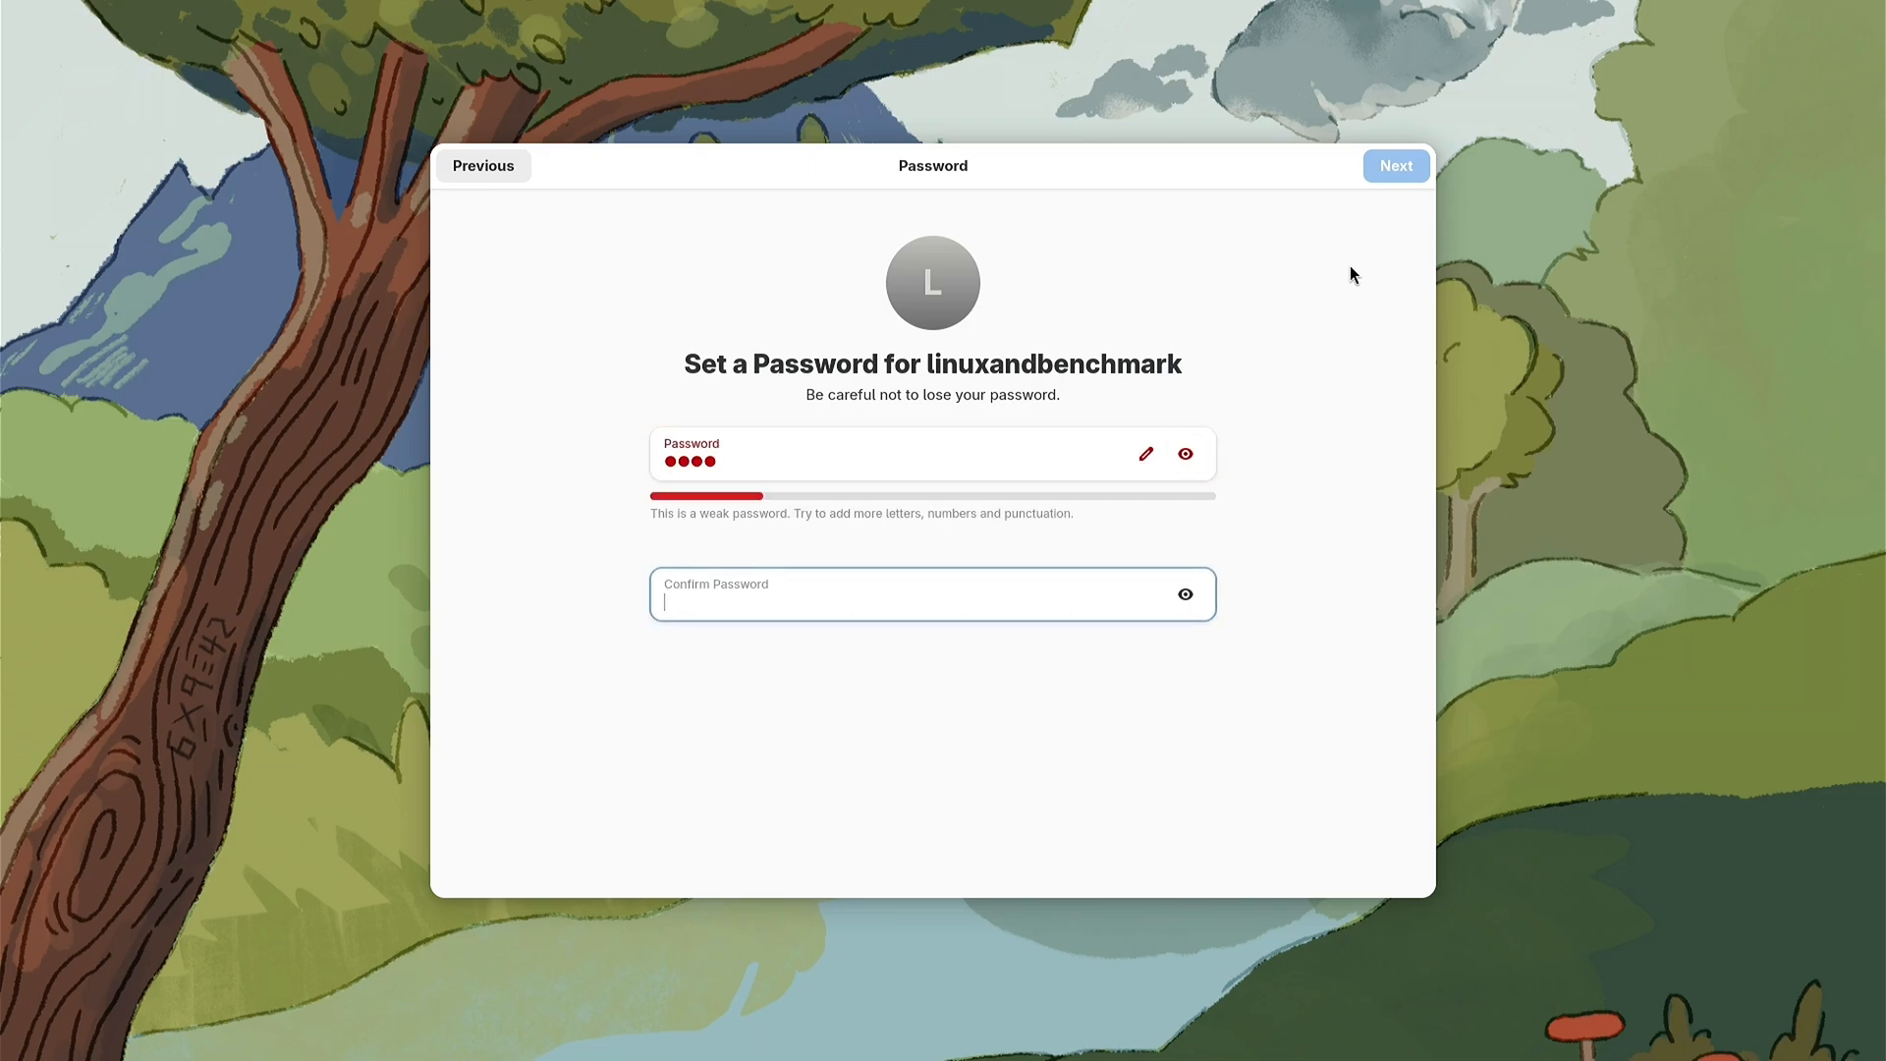
type("1234")
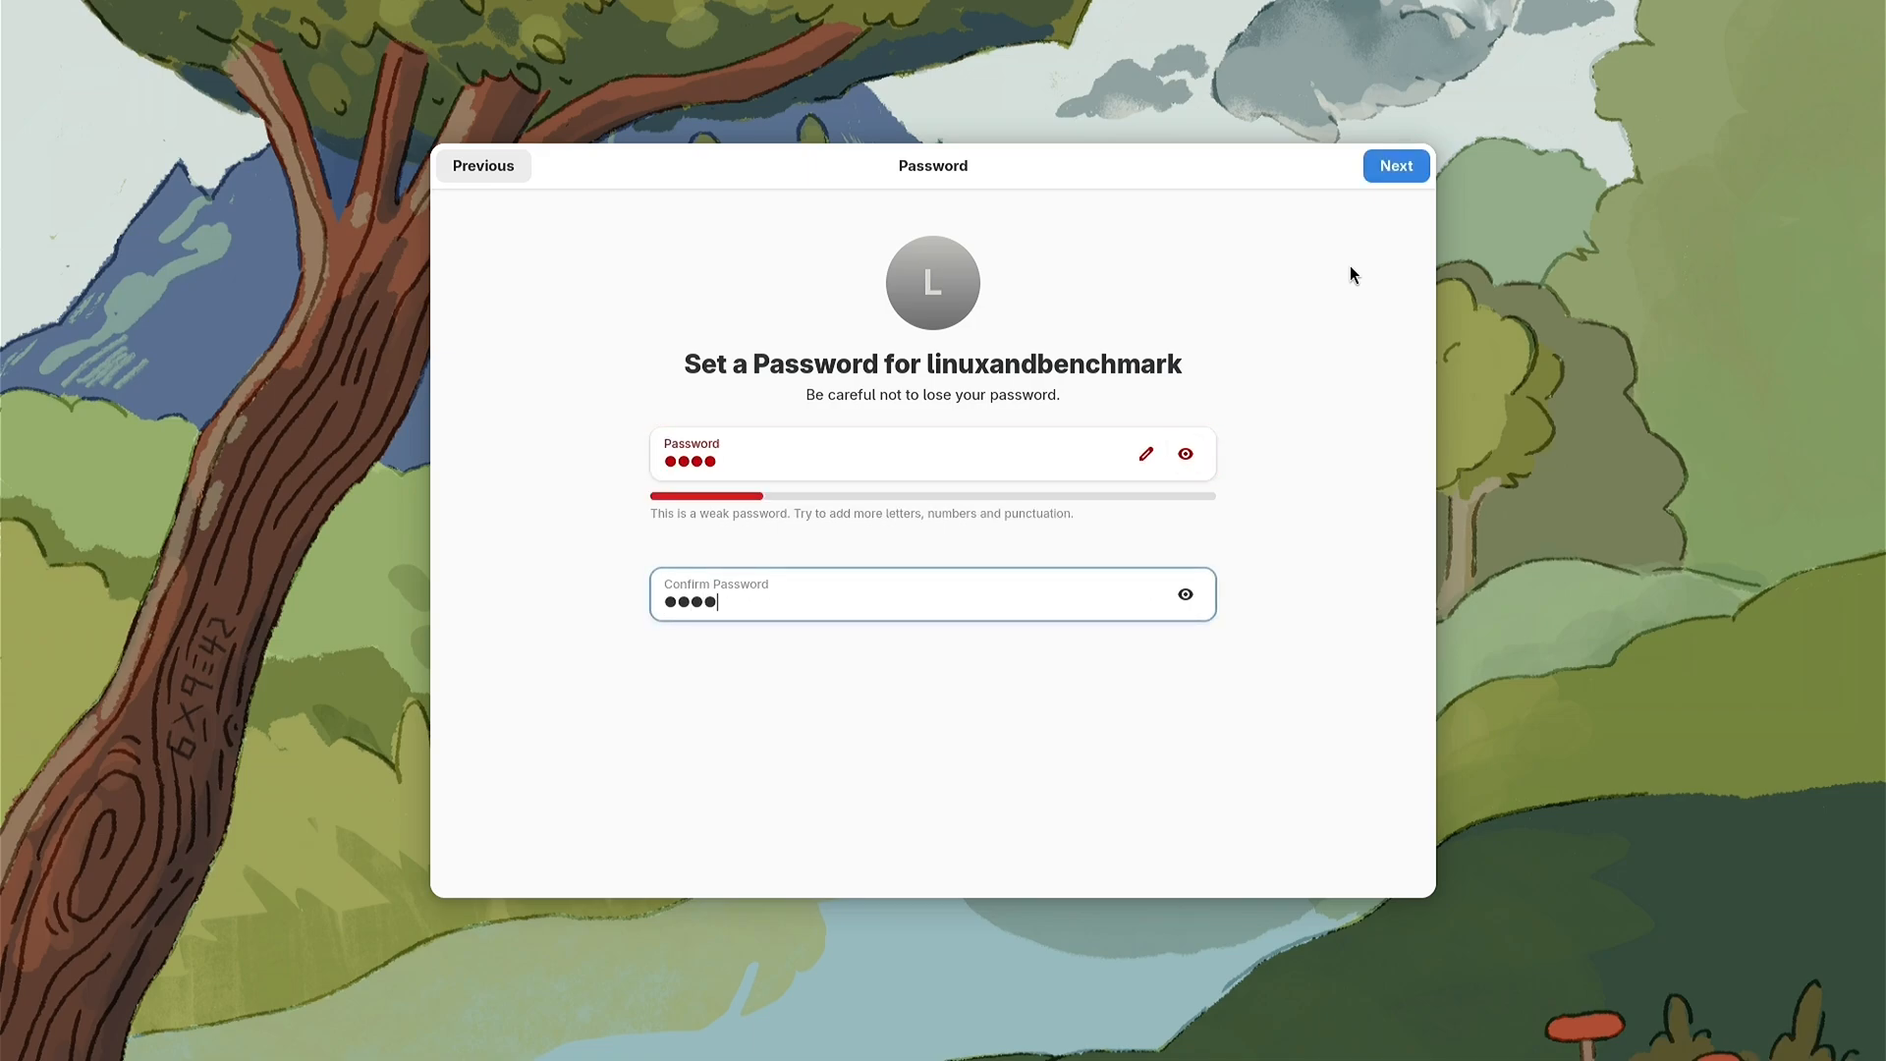
left_click(1400, 167)
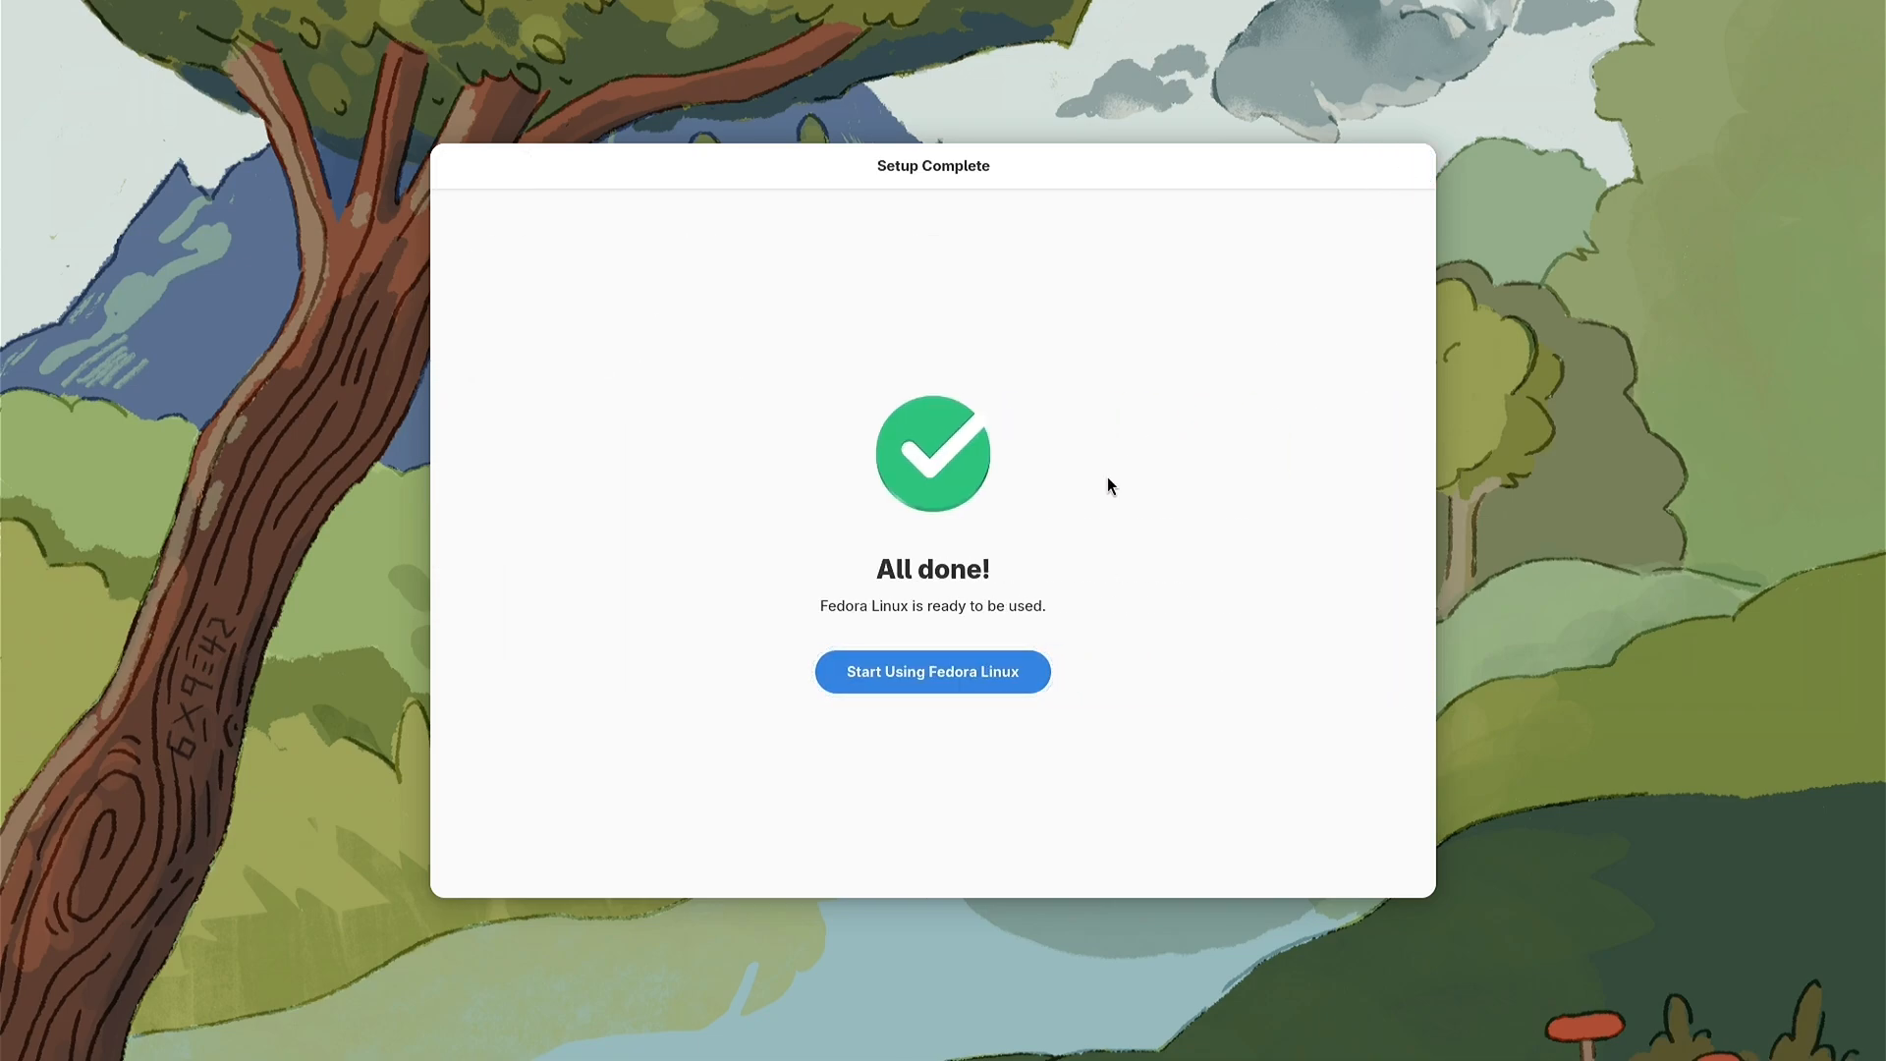
left_click(923, 671)
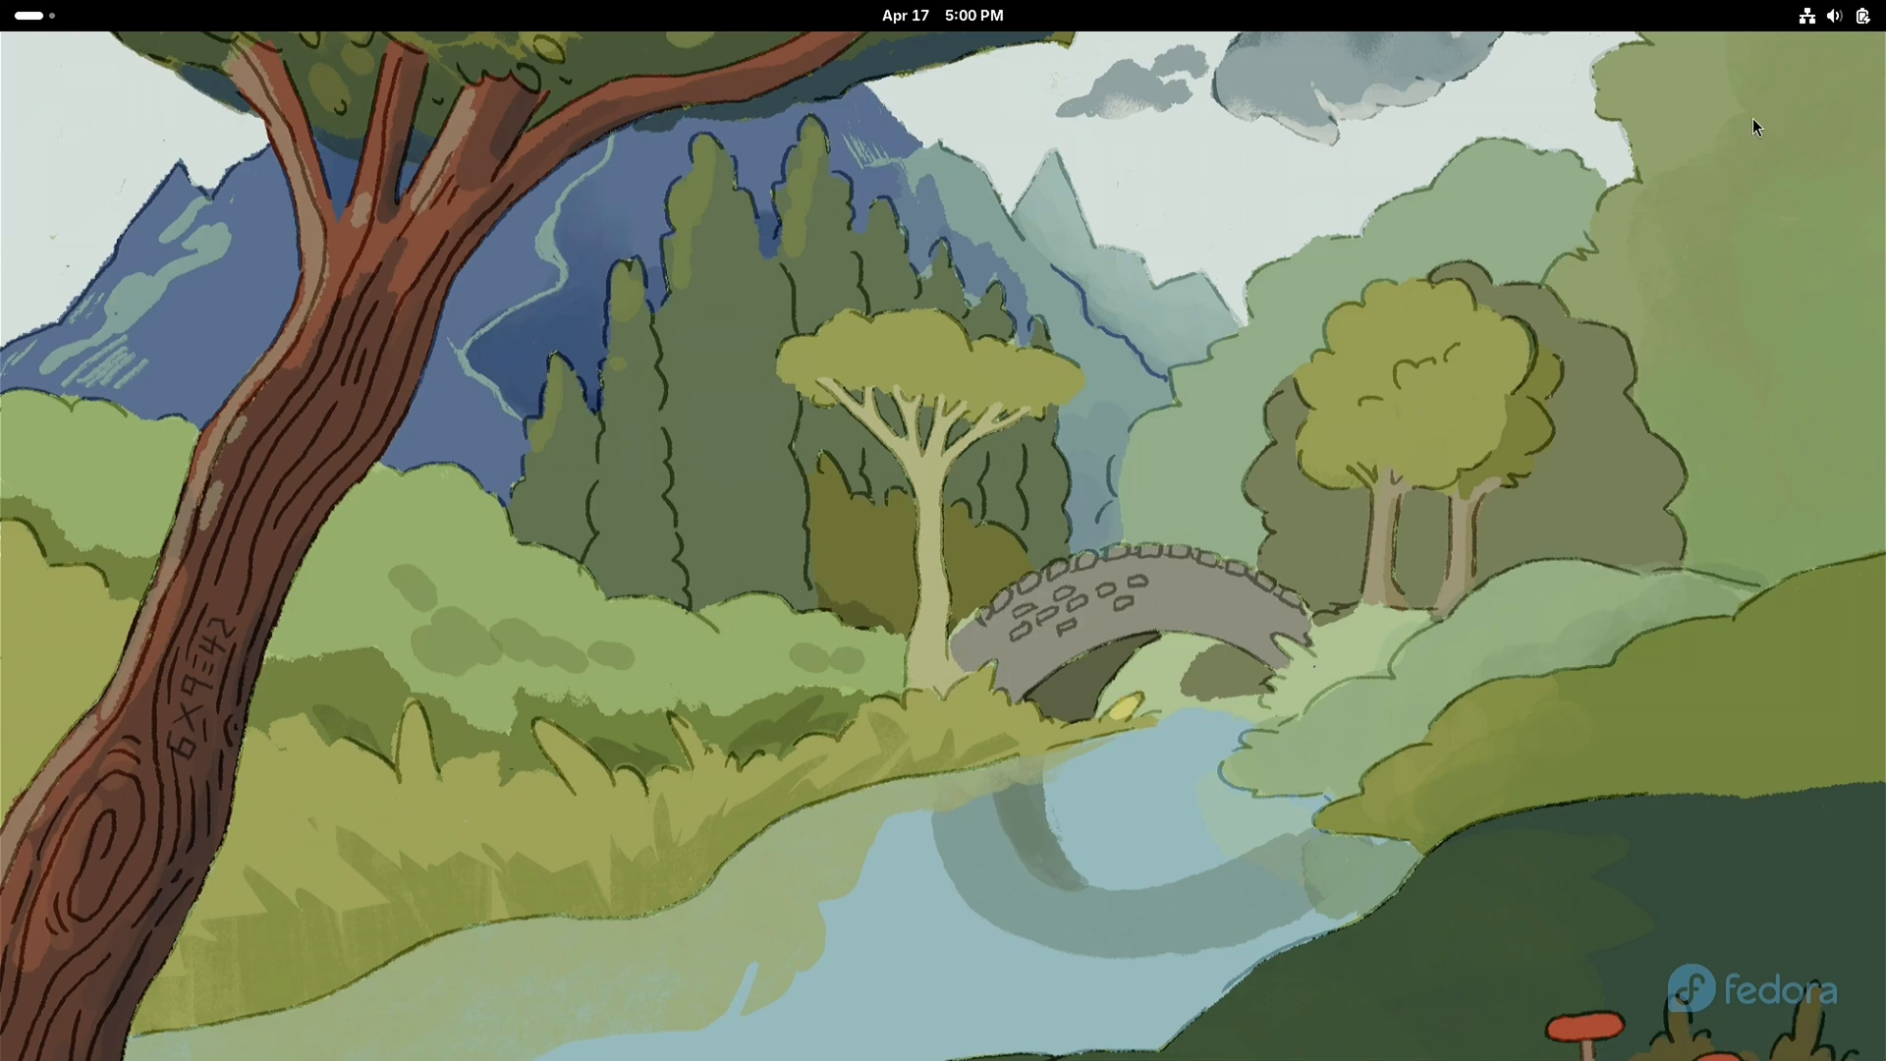
Step: Switch the desktop appearance to Dark Style and close the quick settings
left_click(1833, 14)
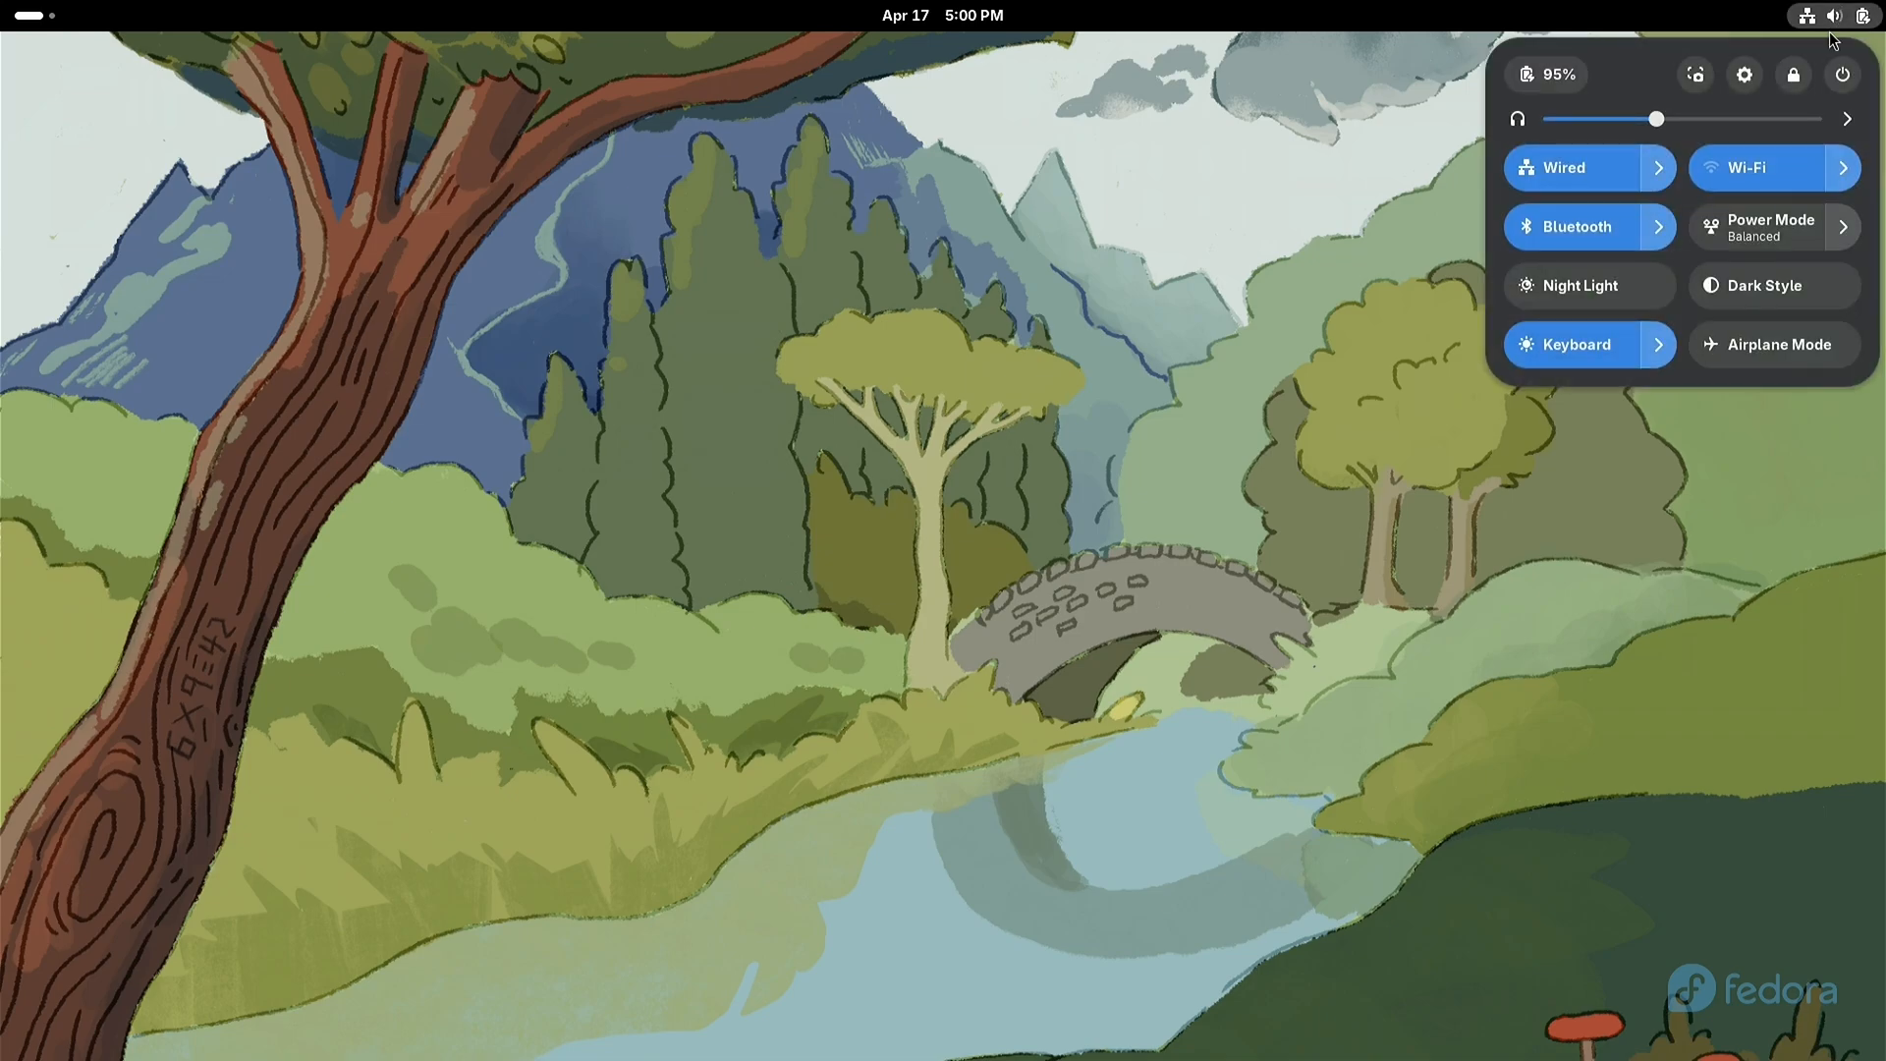
left_click(1801, 281)
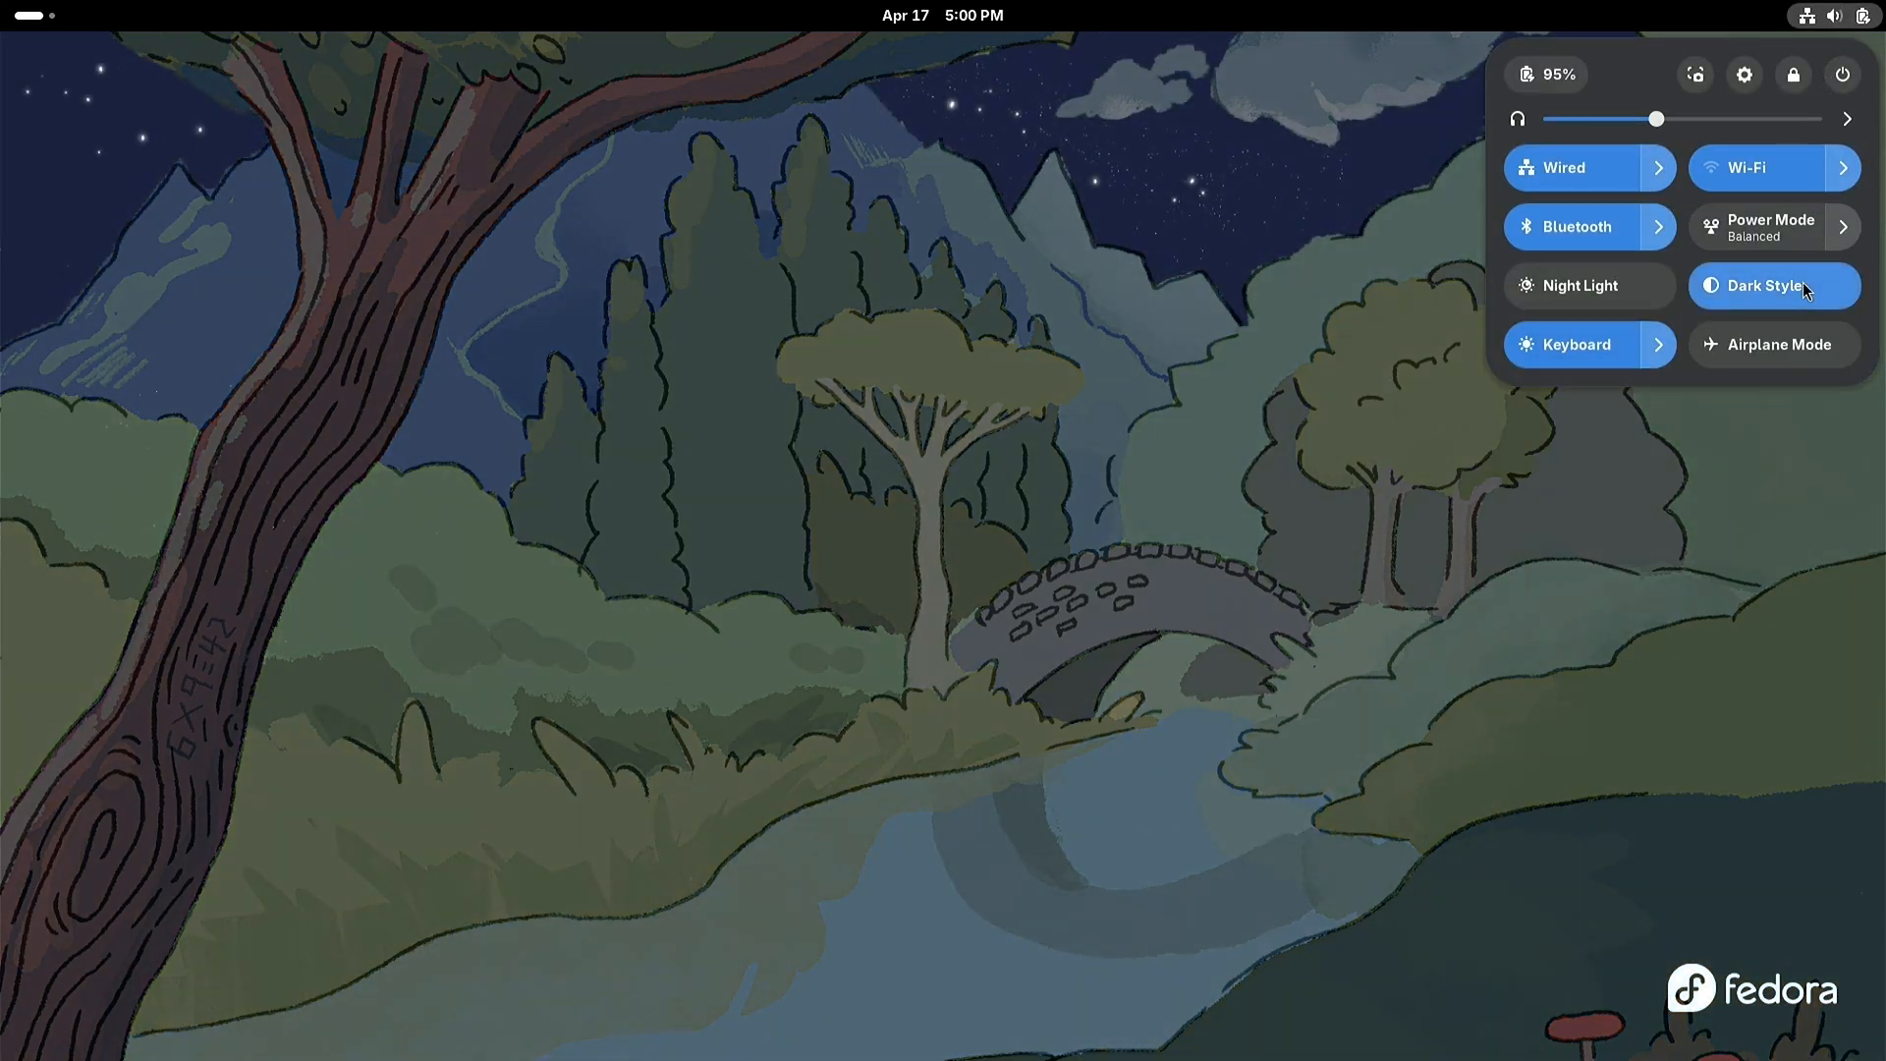
left_click(928, 555)
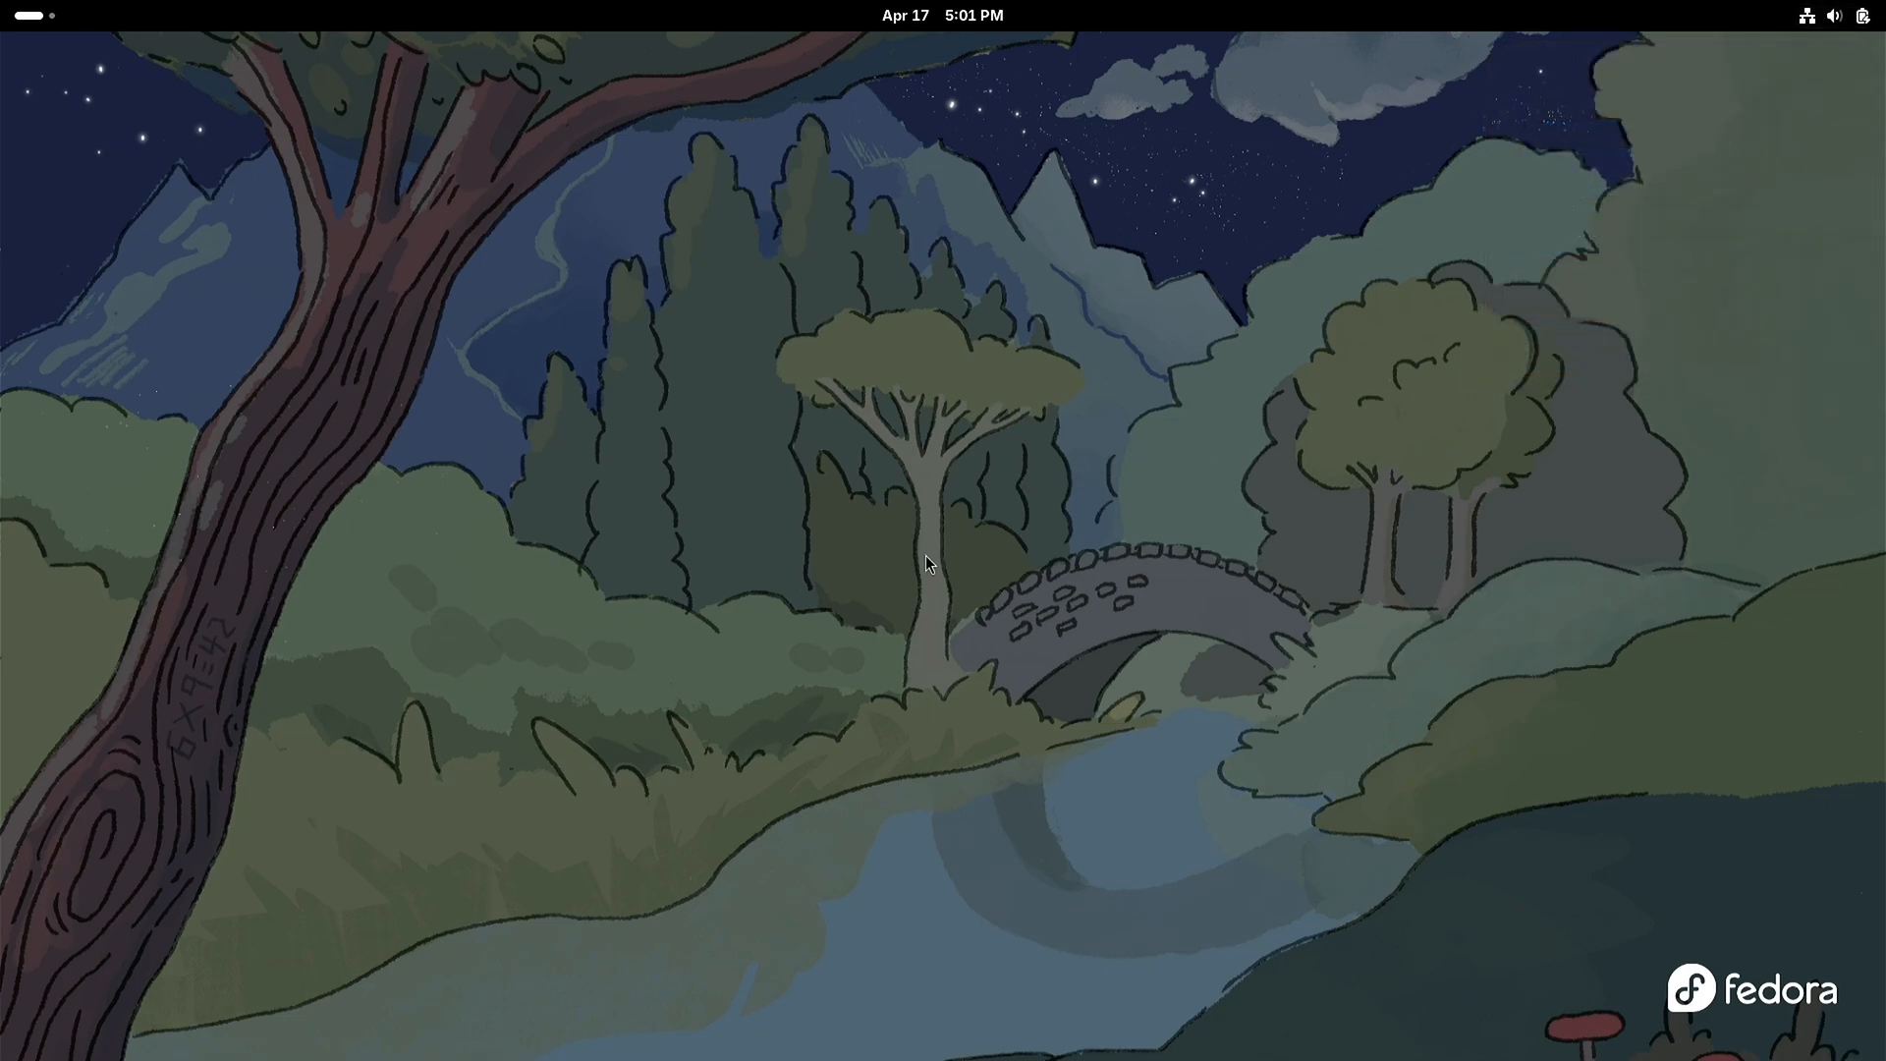
Step: Open the Software app from the activities overview and display its list of available updates
left_click(28, 18)
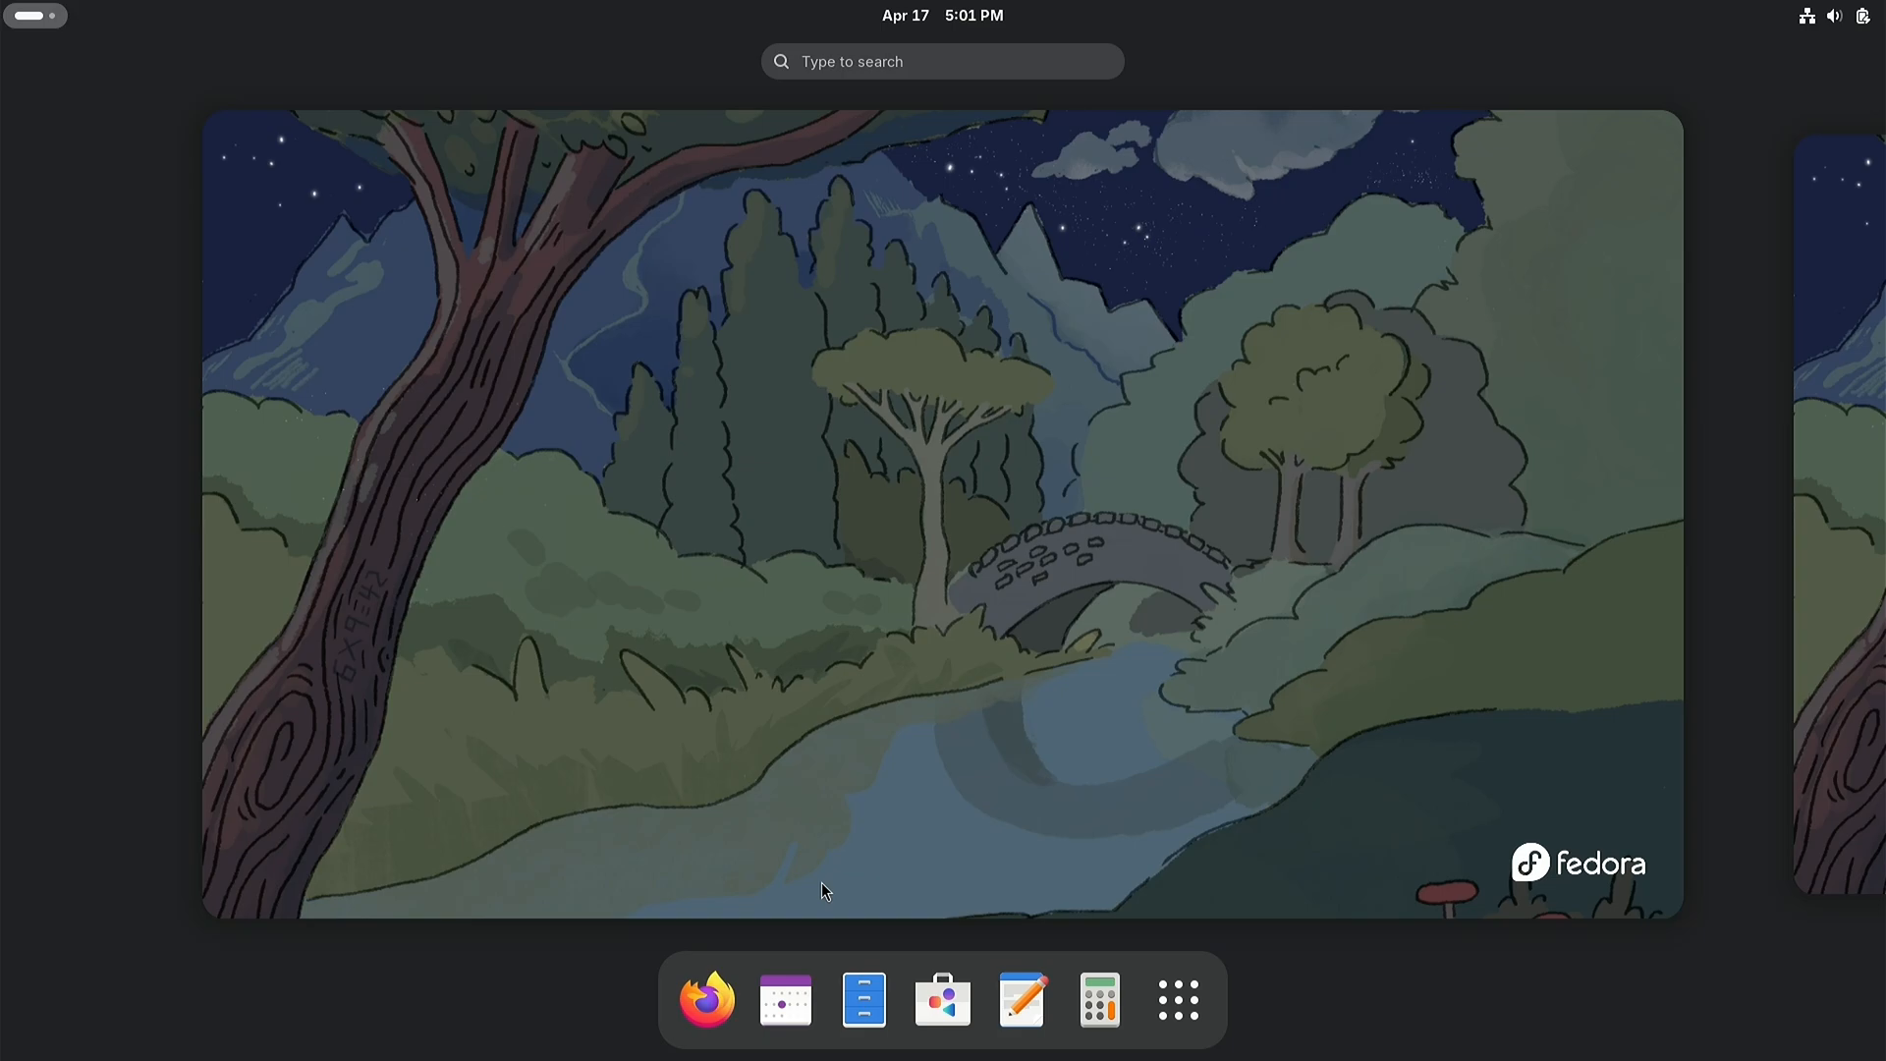
left_click(943, 1002)
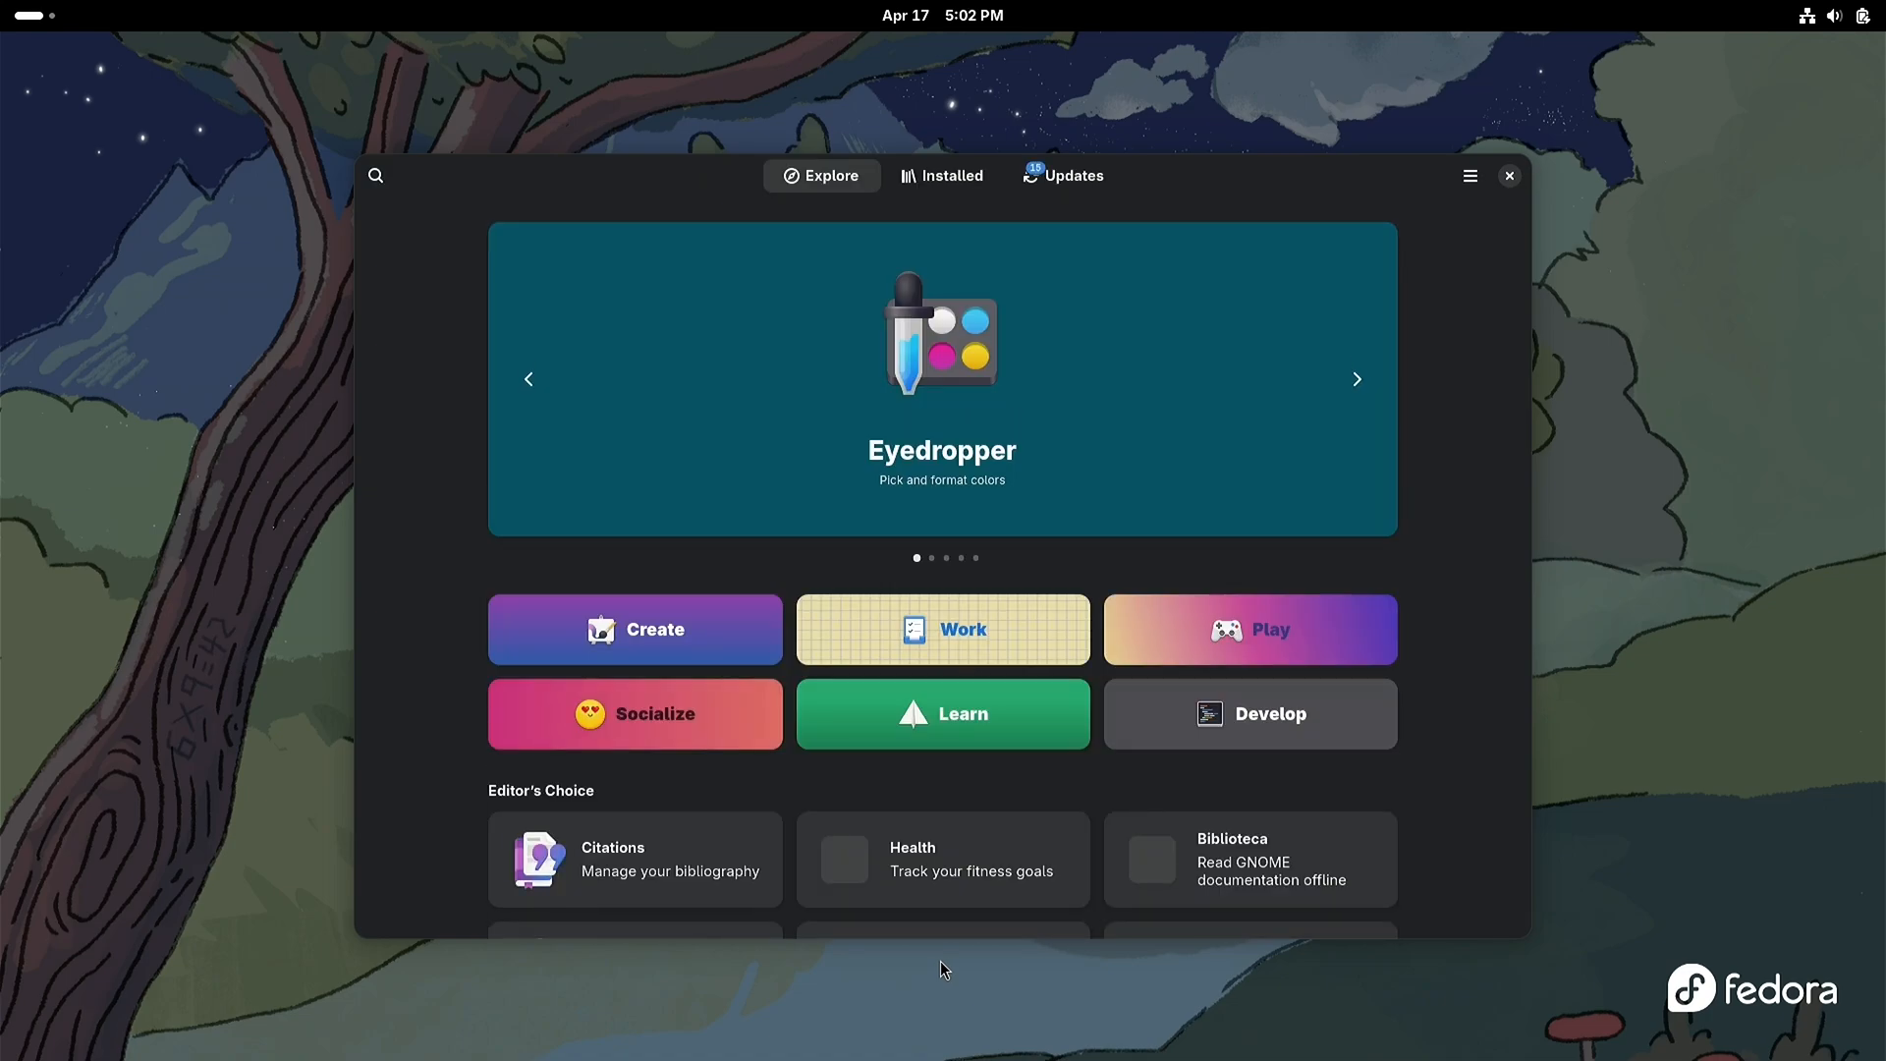
left_click(1066, 182)
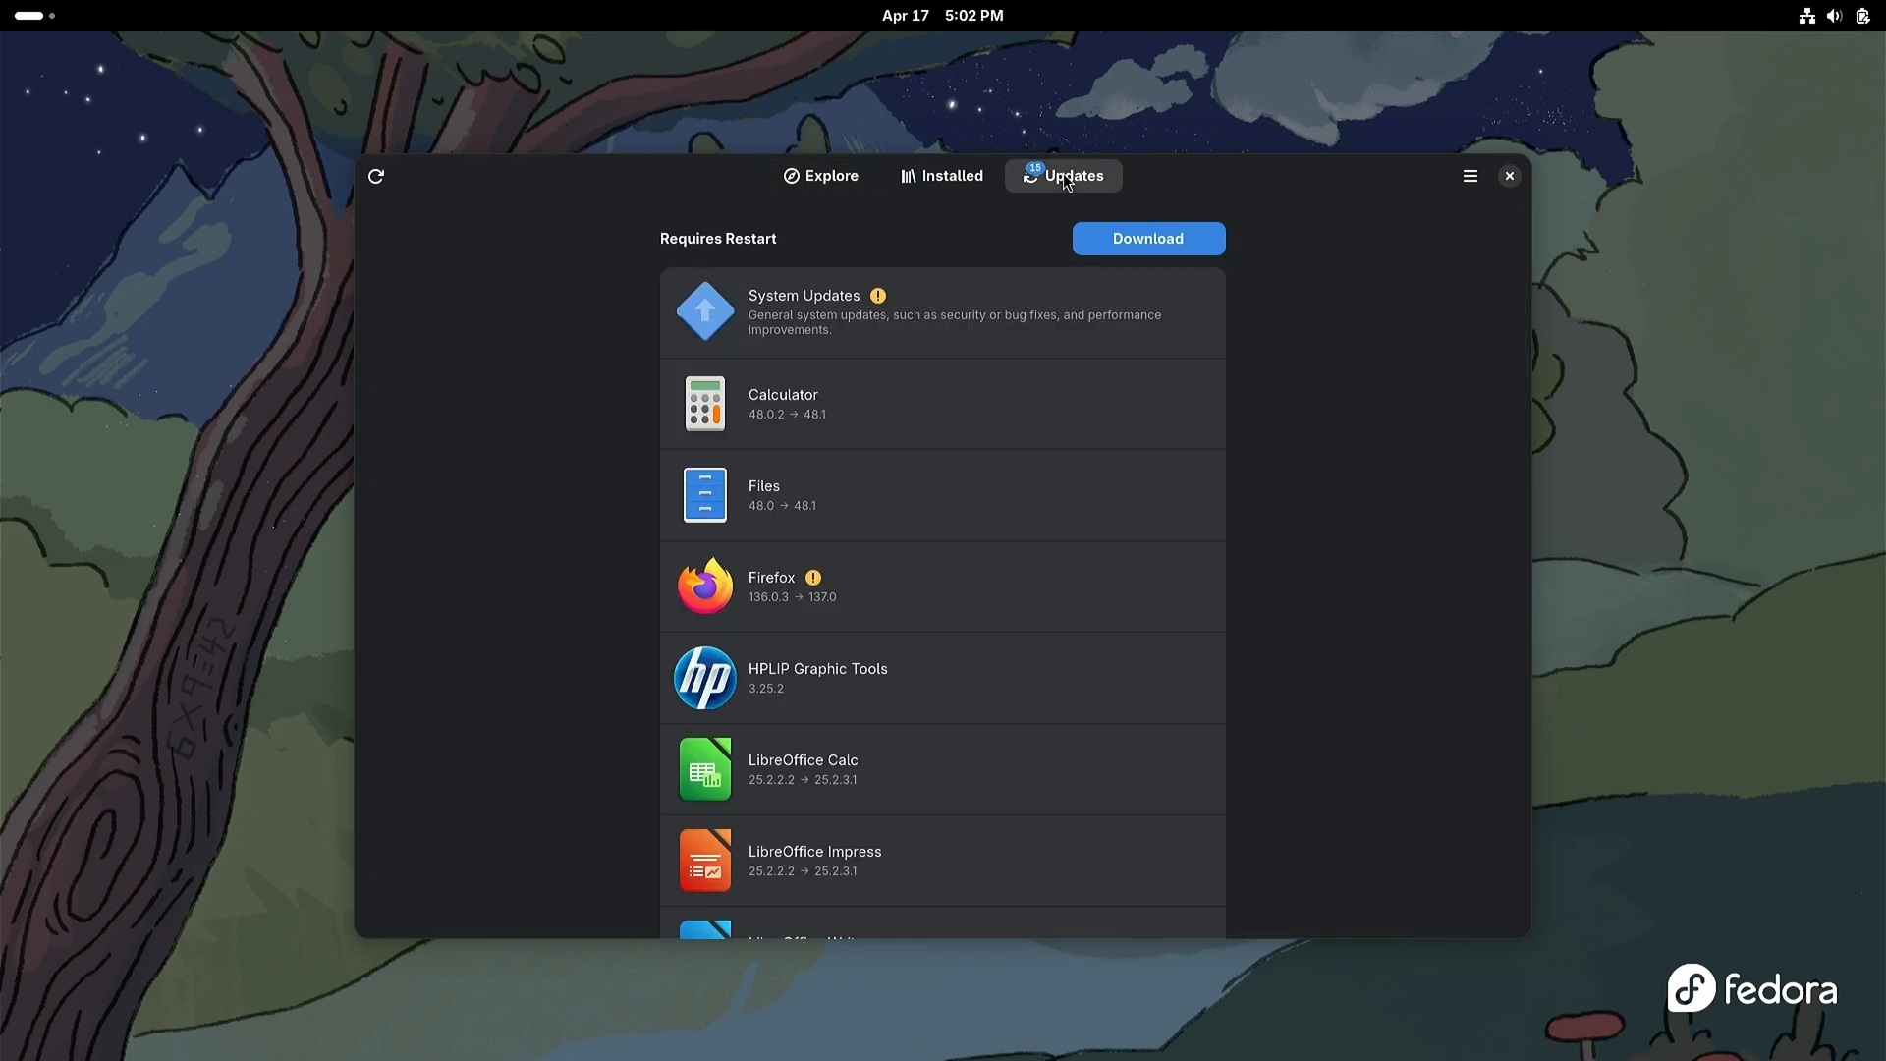
Step: Download the available system and app updates, and restart the computer to install them
left_click(1101, 246)
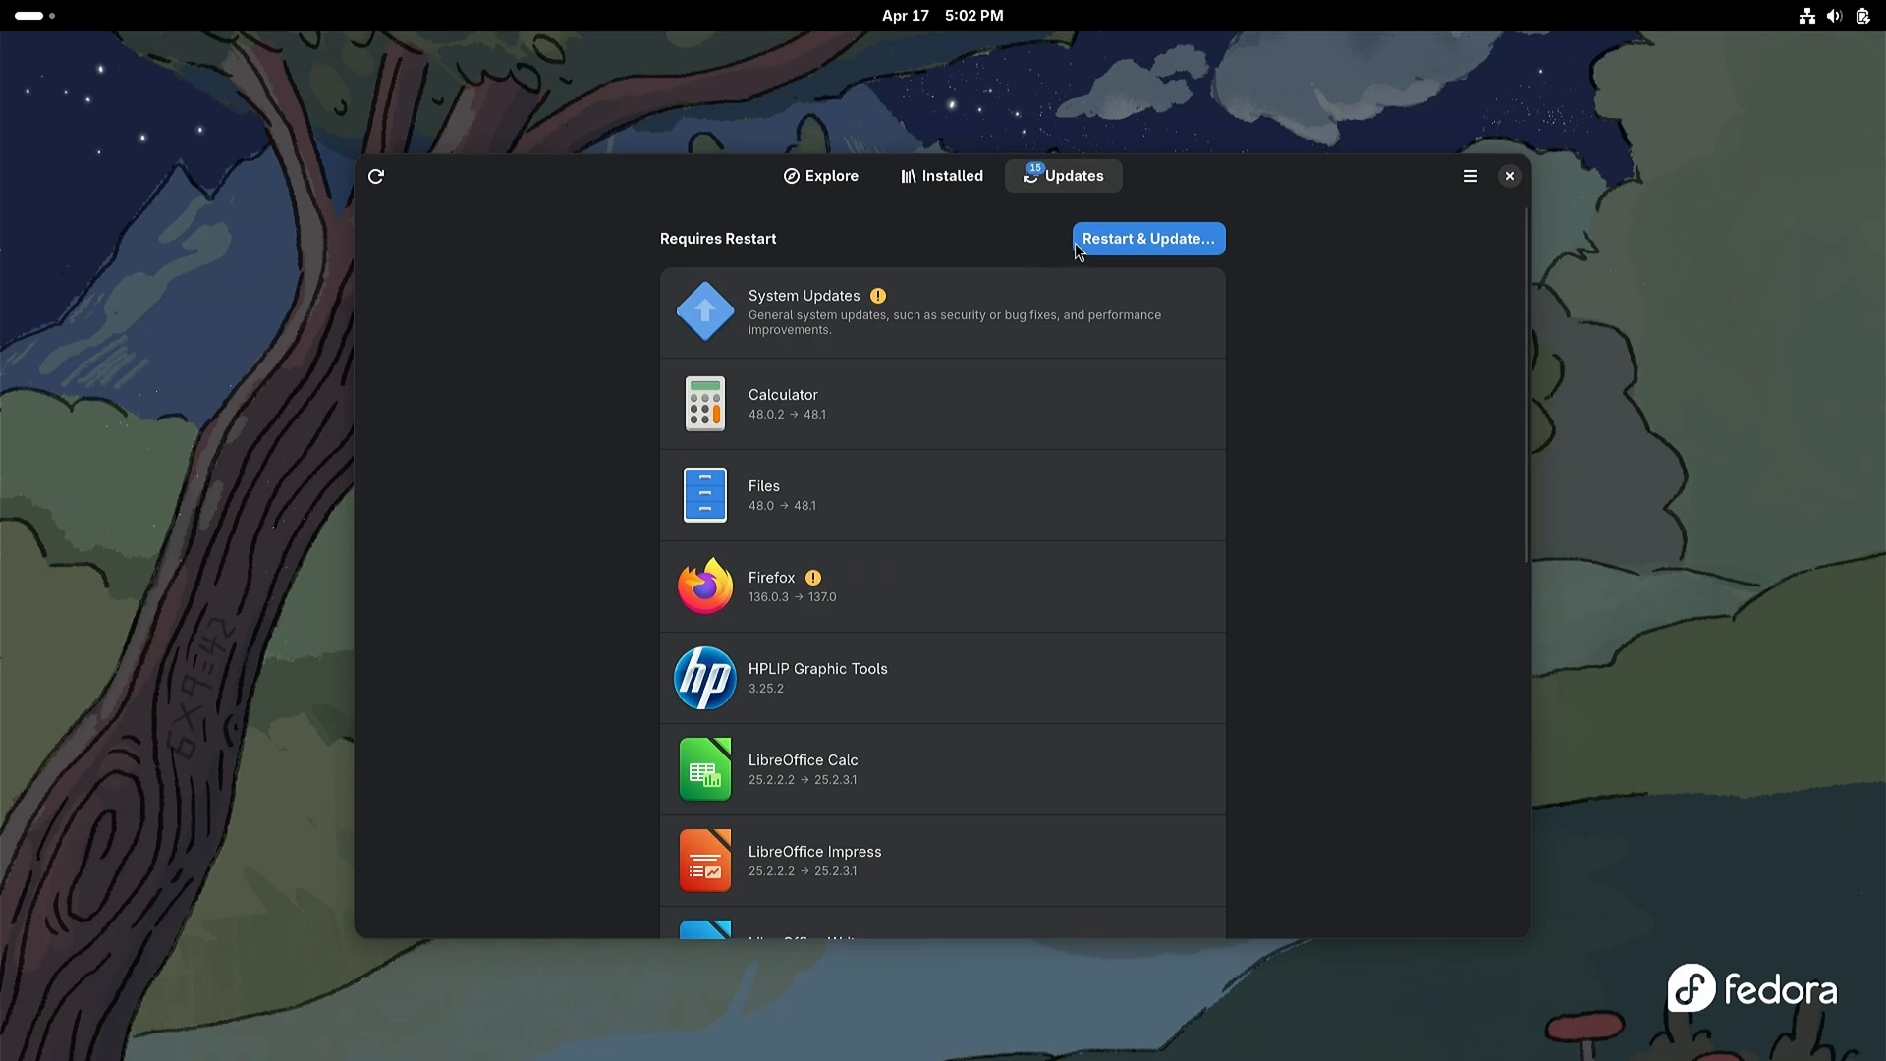
left_click(1129, 241)
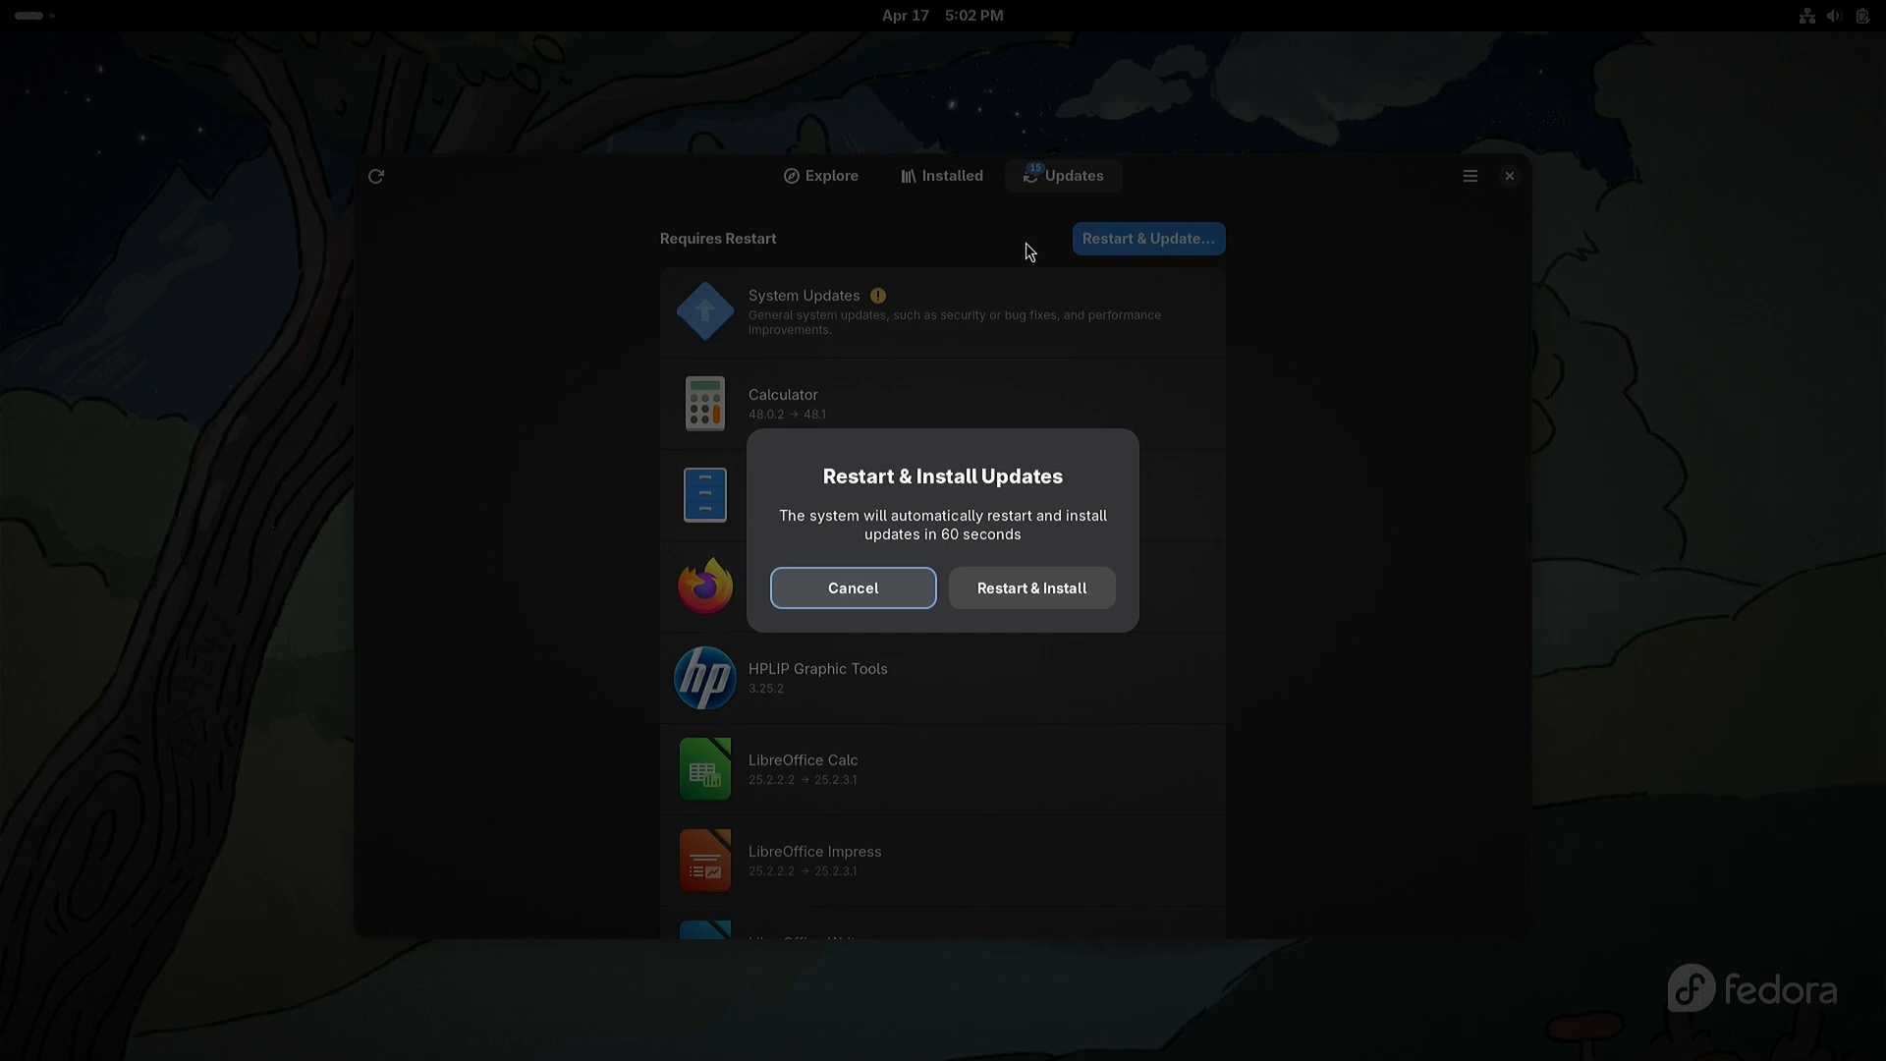
left_click(1041, 582)
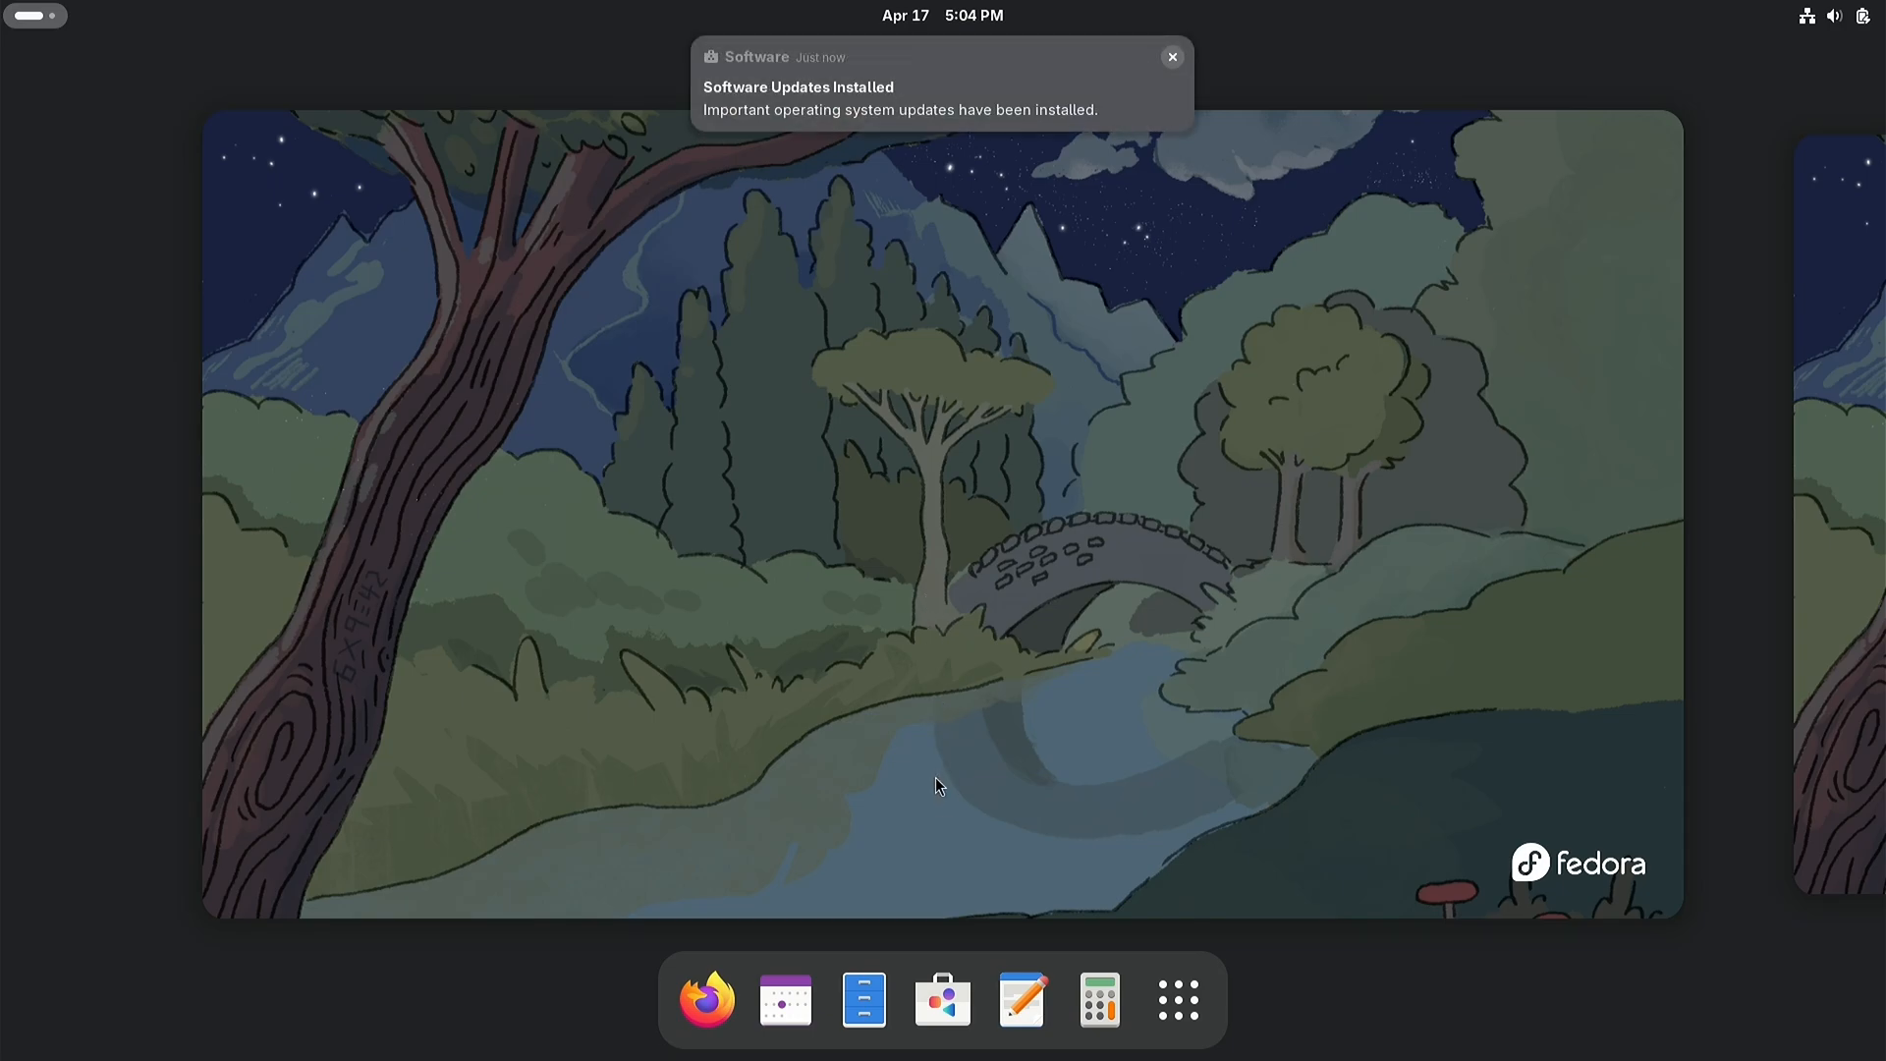
Step: Reopen Software after the restart and check again for available updates
left_click(941, 1006)
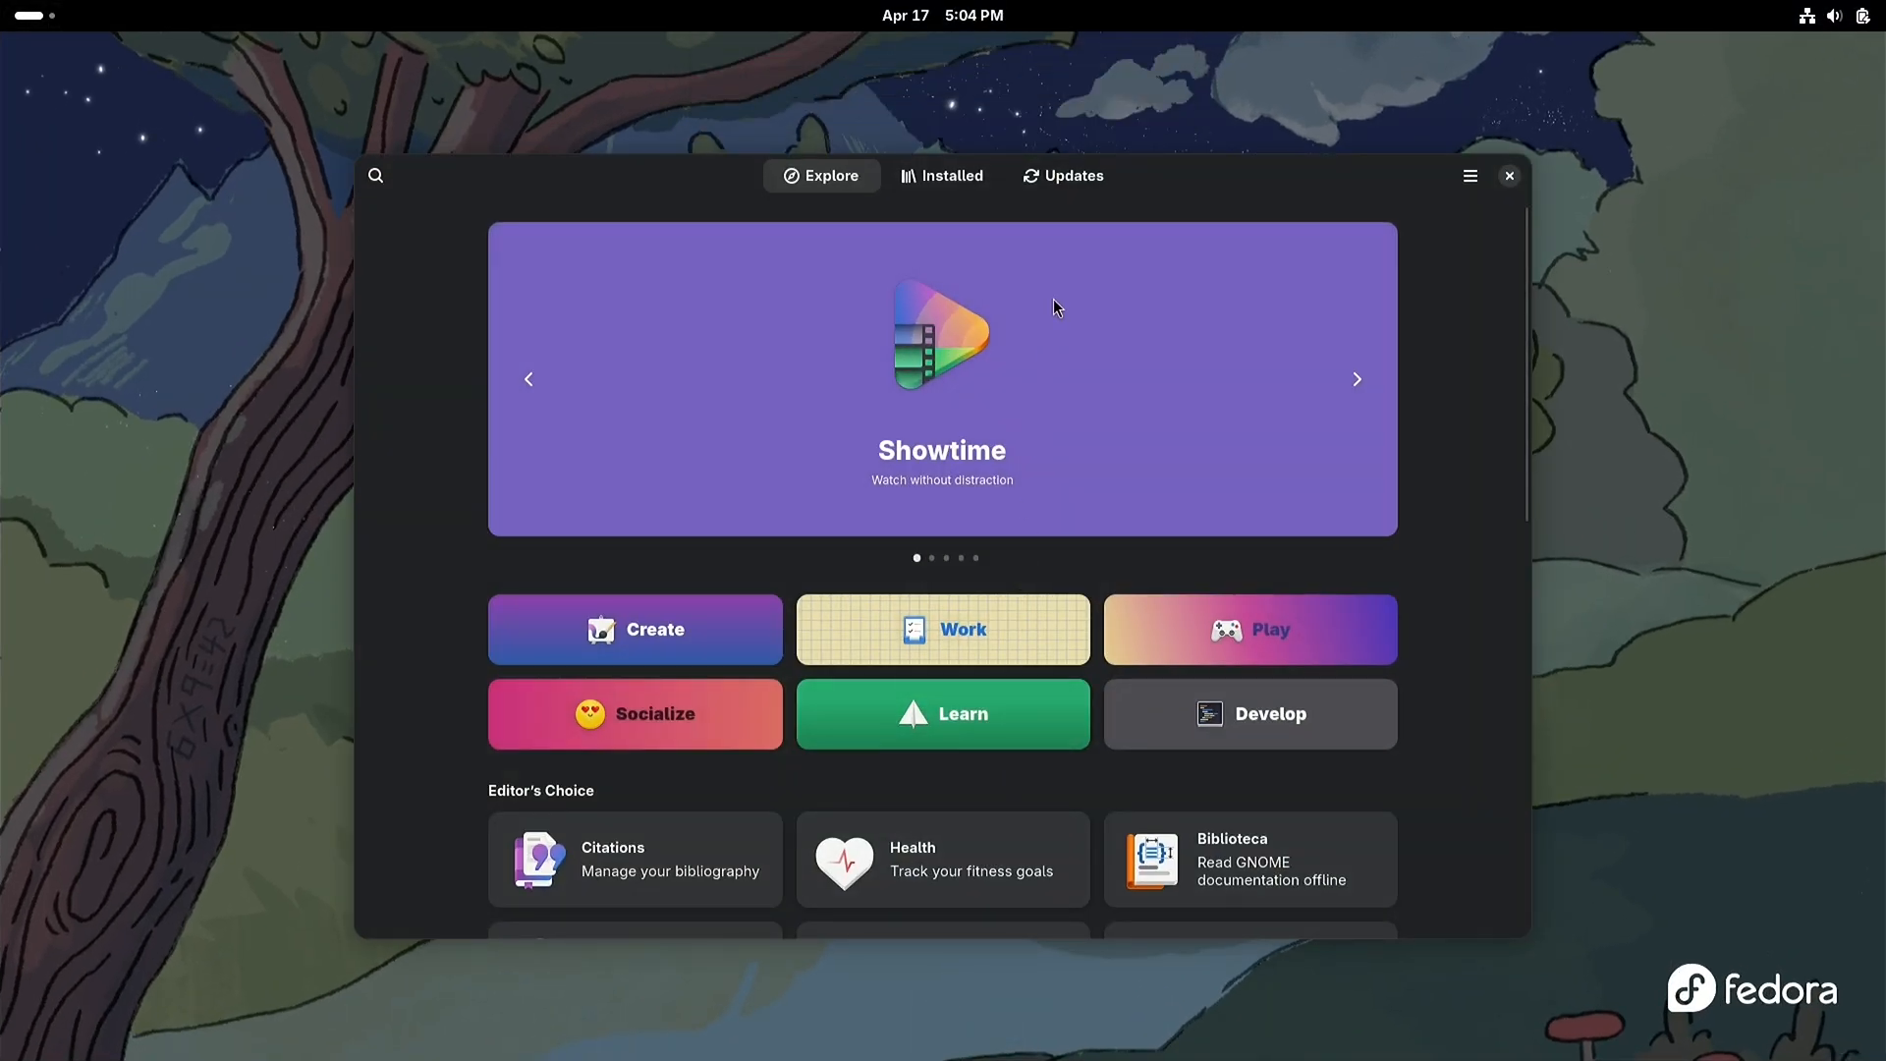
left_click(1074, 185)
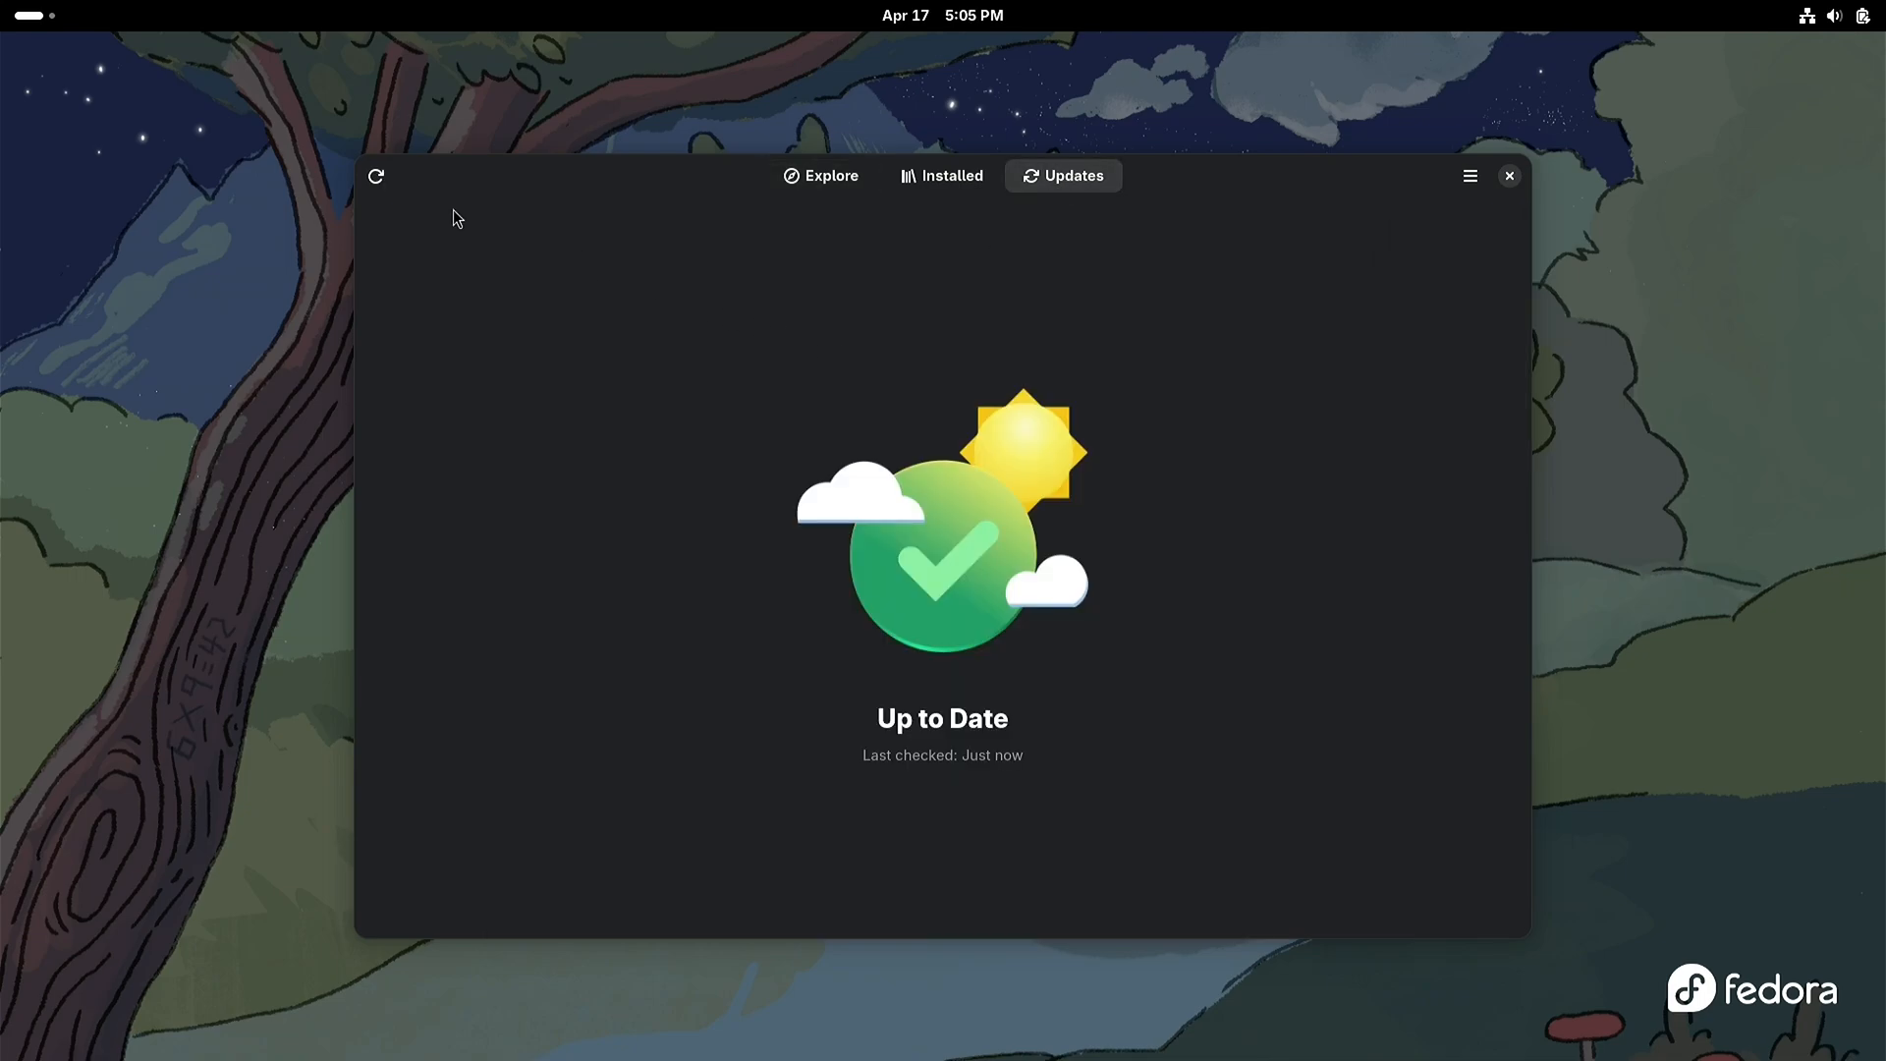
left_click(376, 176)
Step: Search the app catalogue for nvidia and install the NVIDIA Linux Graphics Driver, enlarging the window to show its full page
left_click(818, 179)
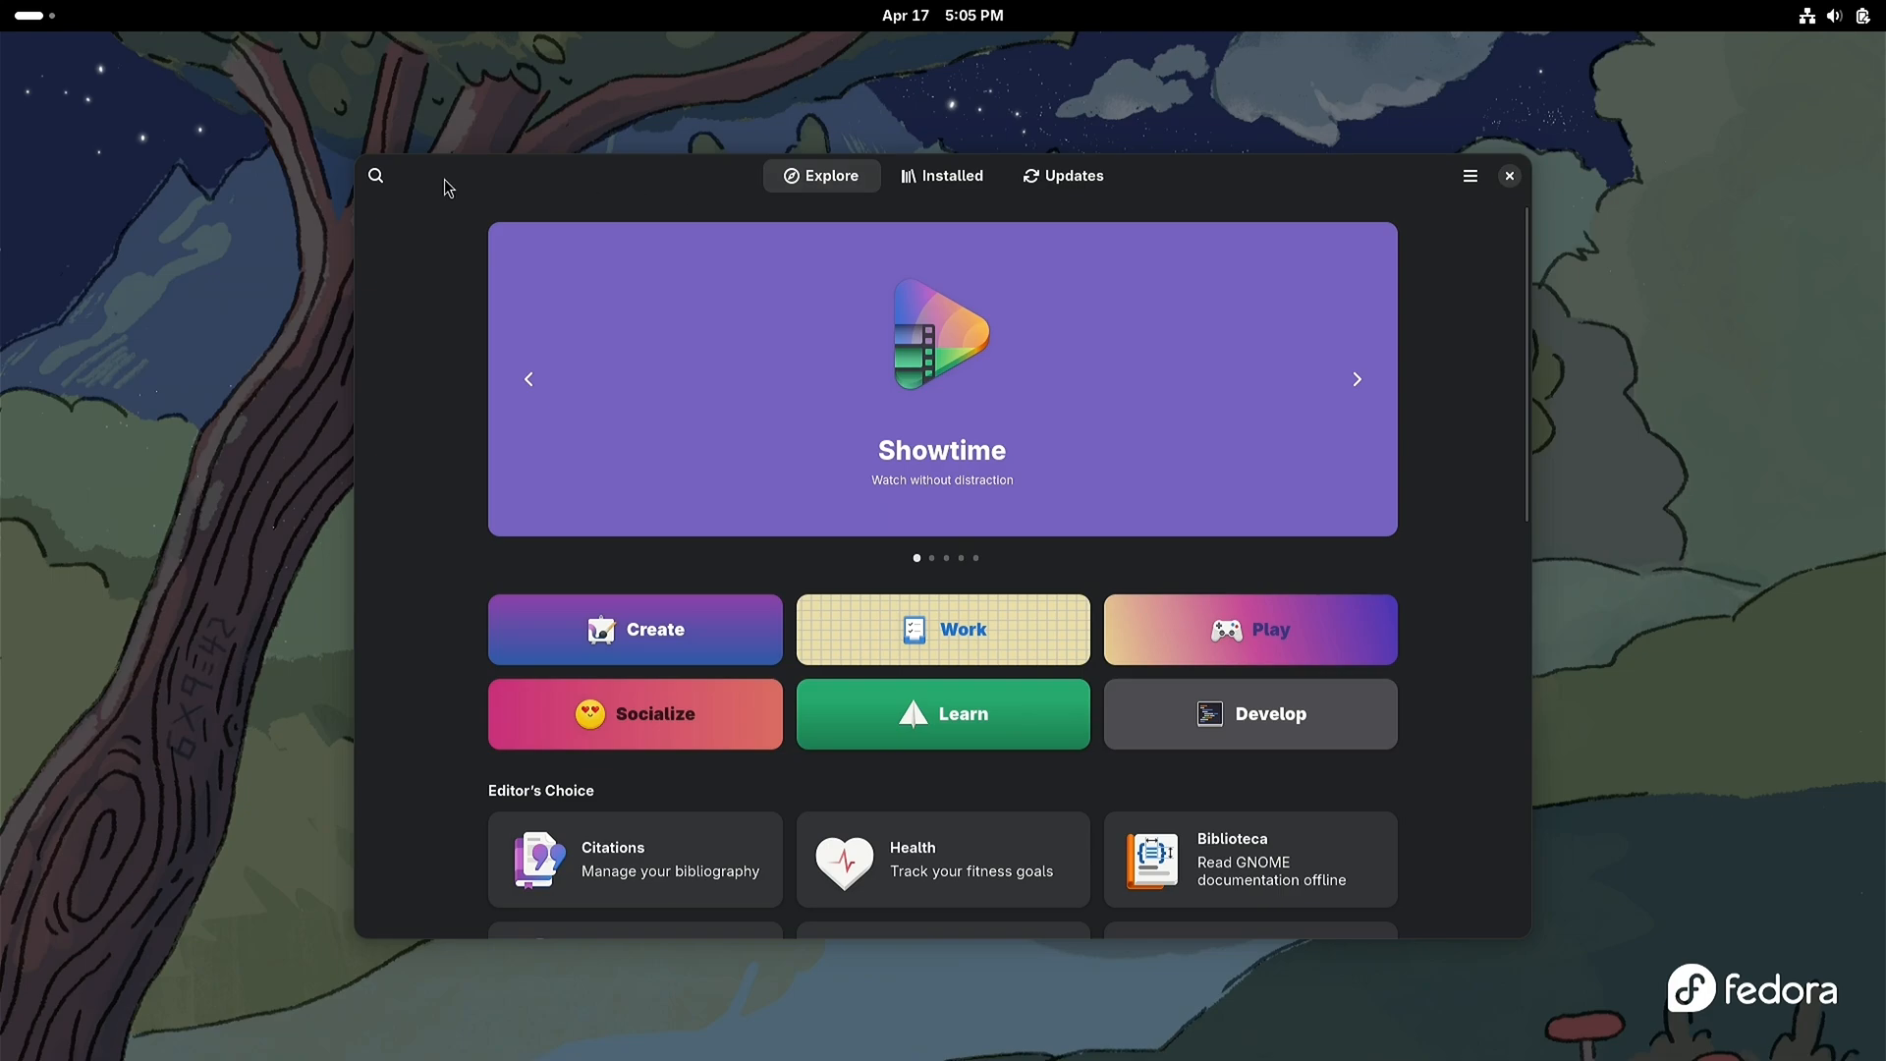
left_click(379, 176)
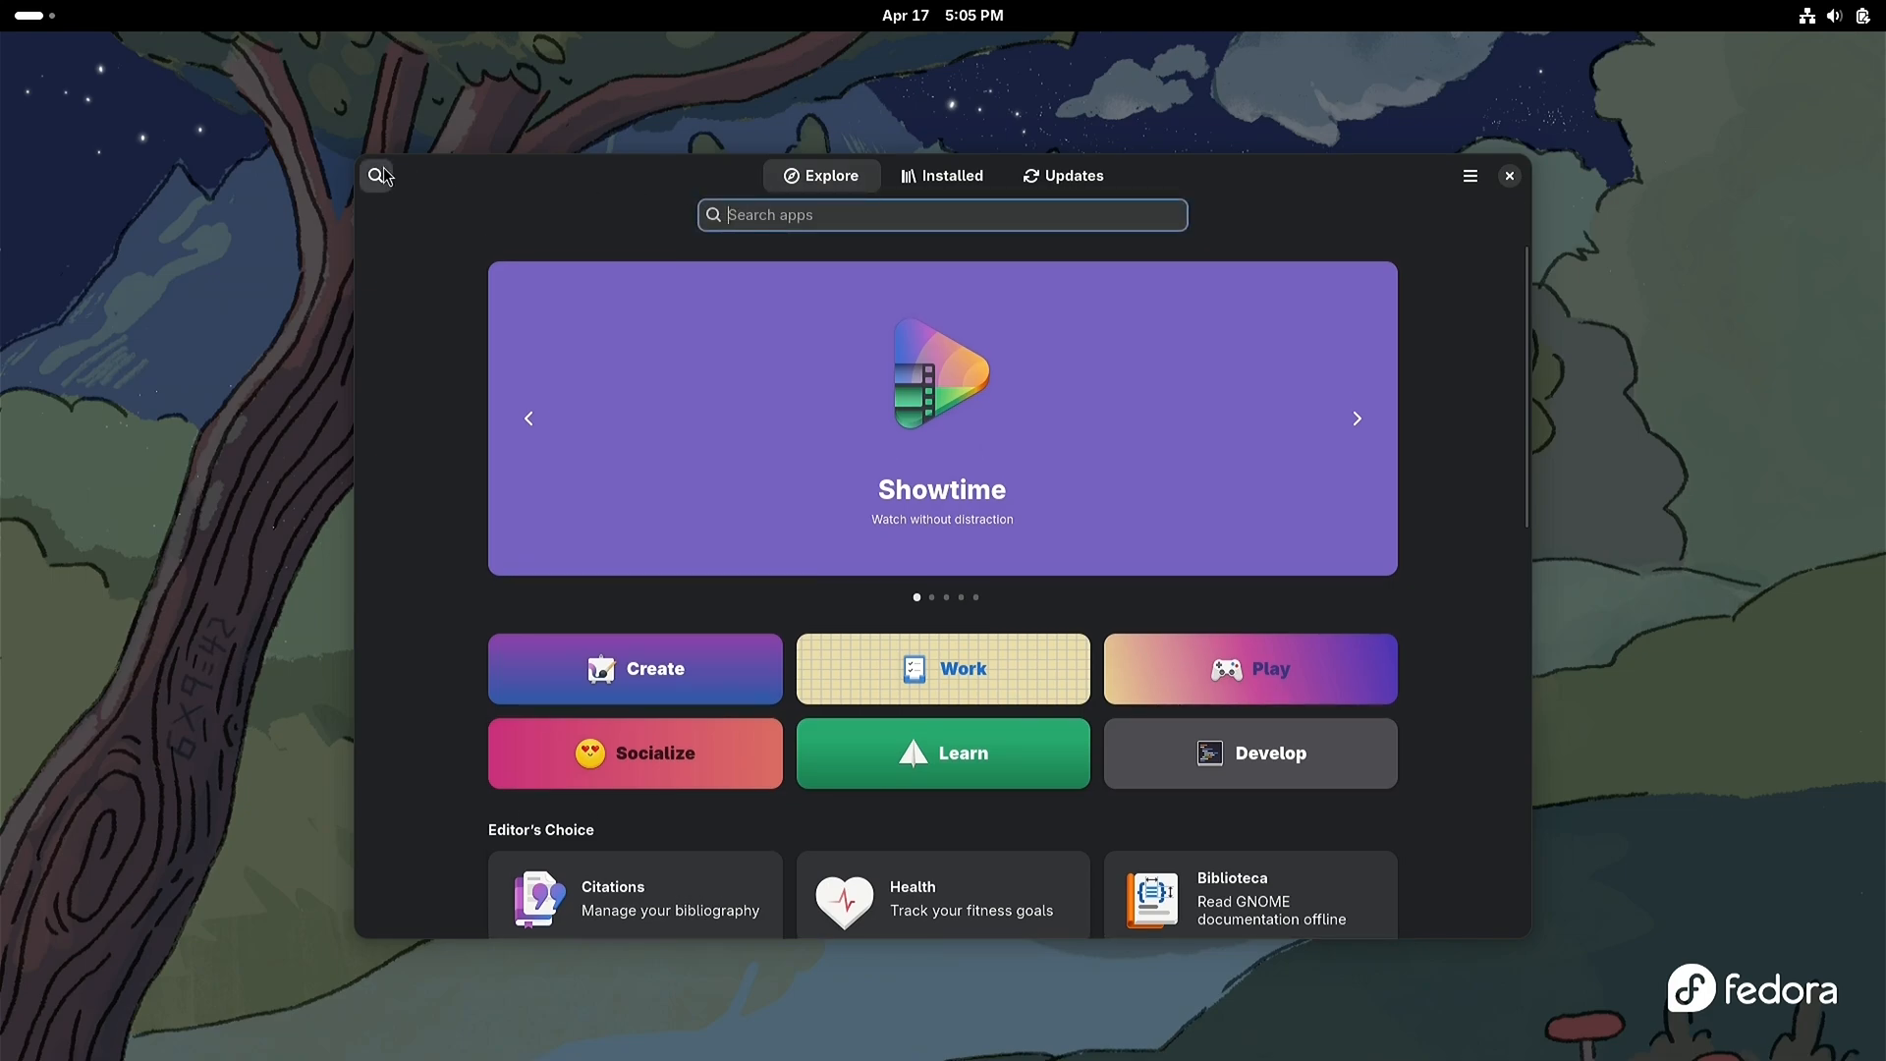
type("nvidia")
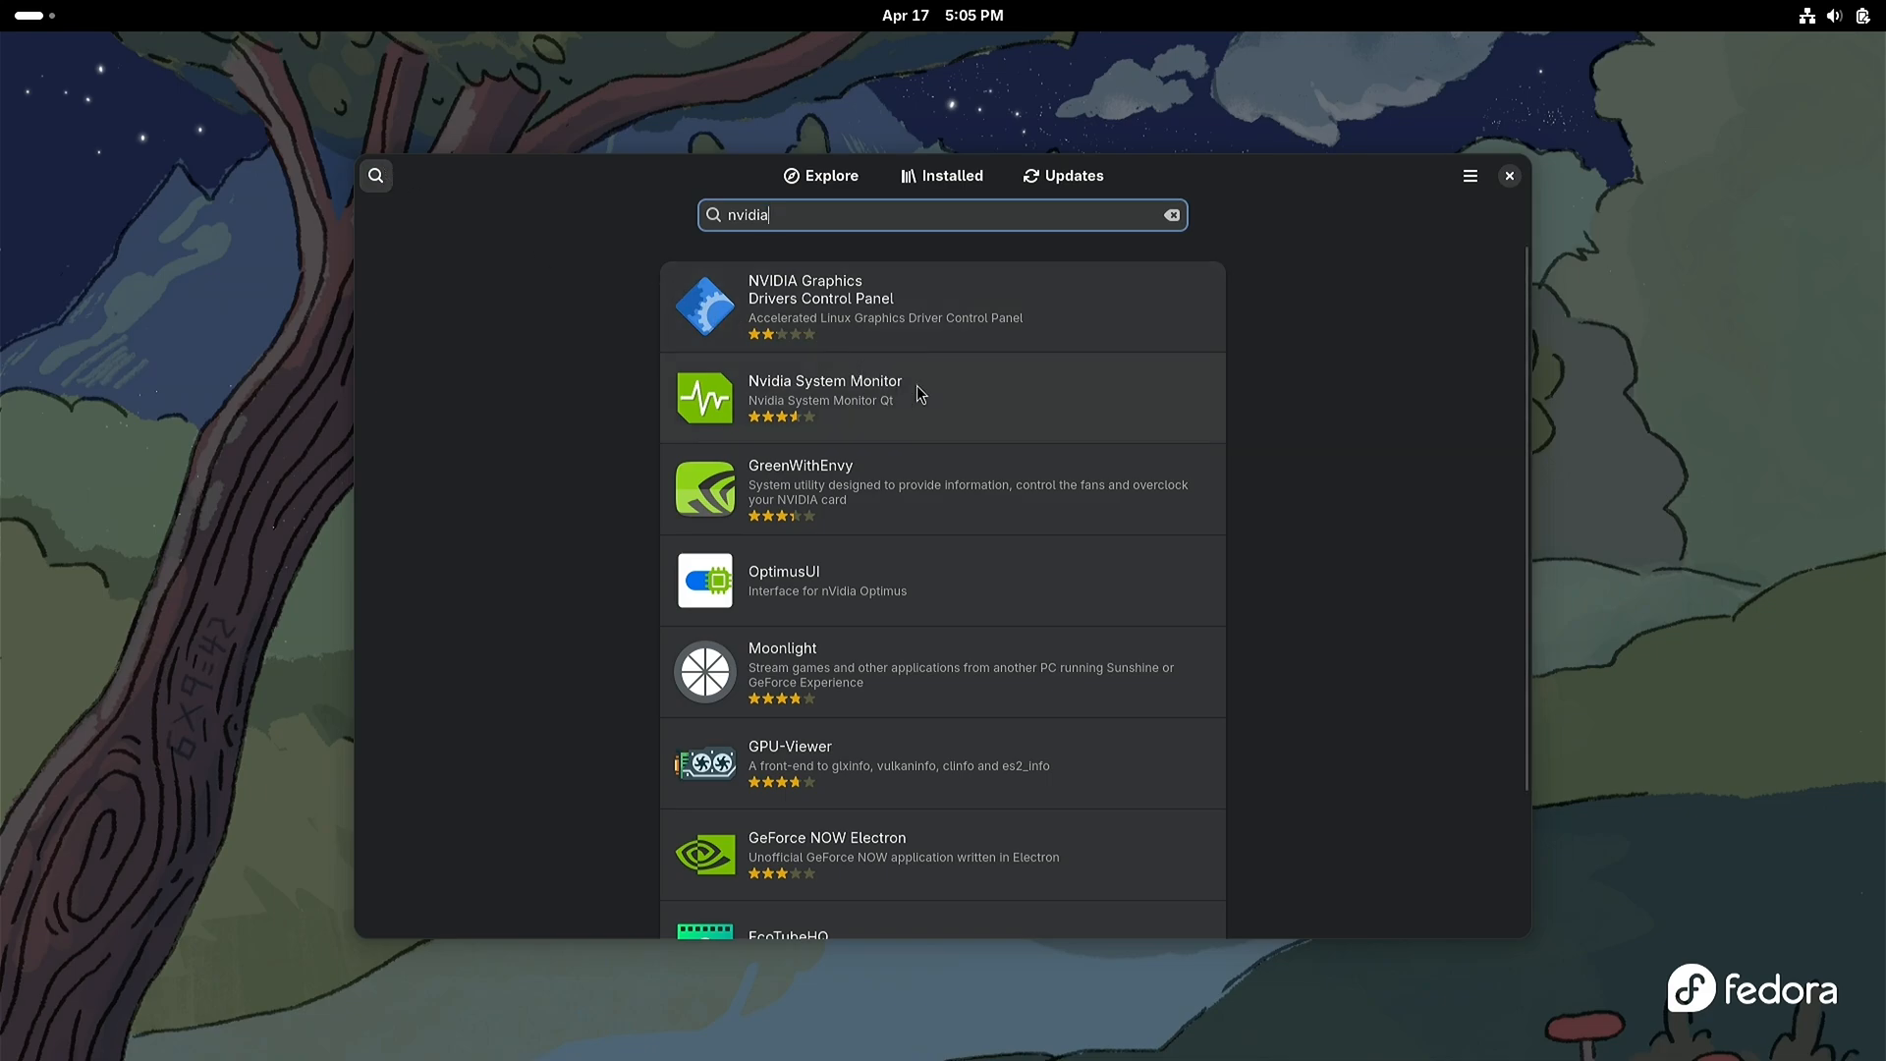
scroll(951, 402, "down", 3)
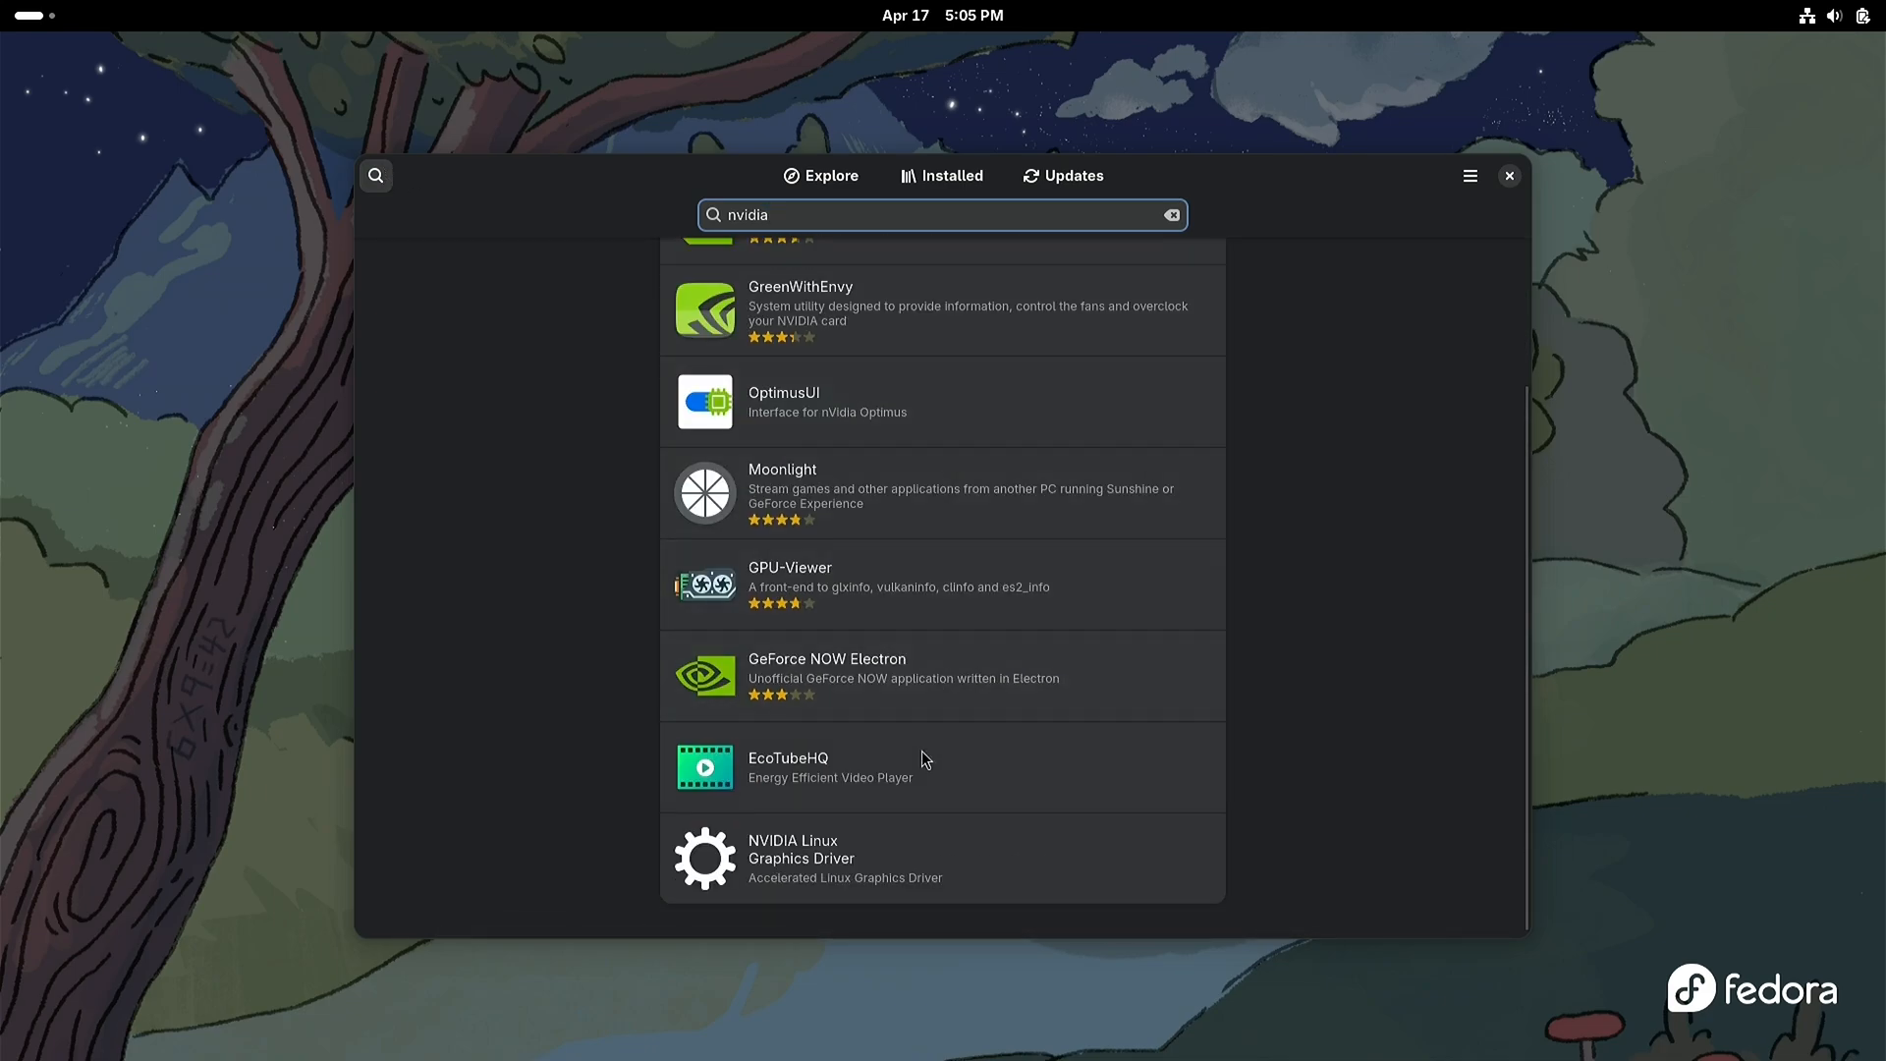
left_click(967, 863)
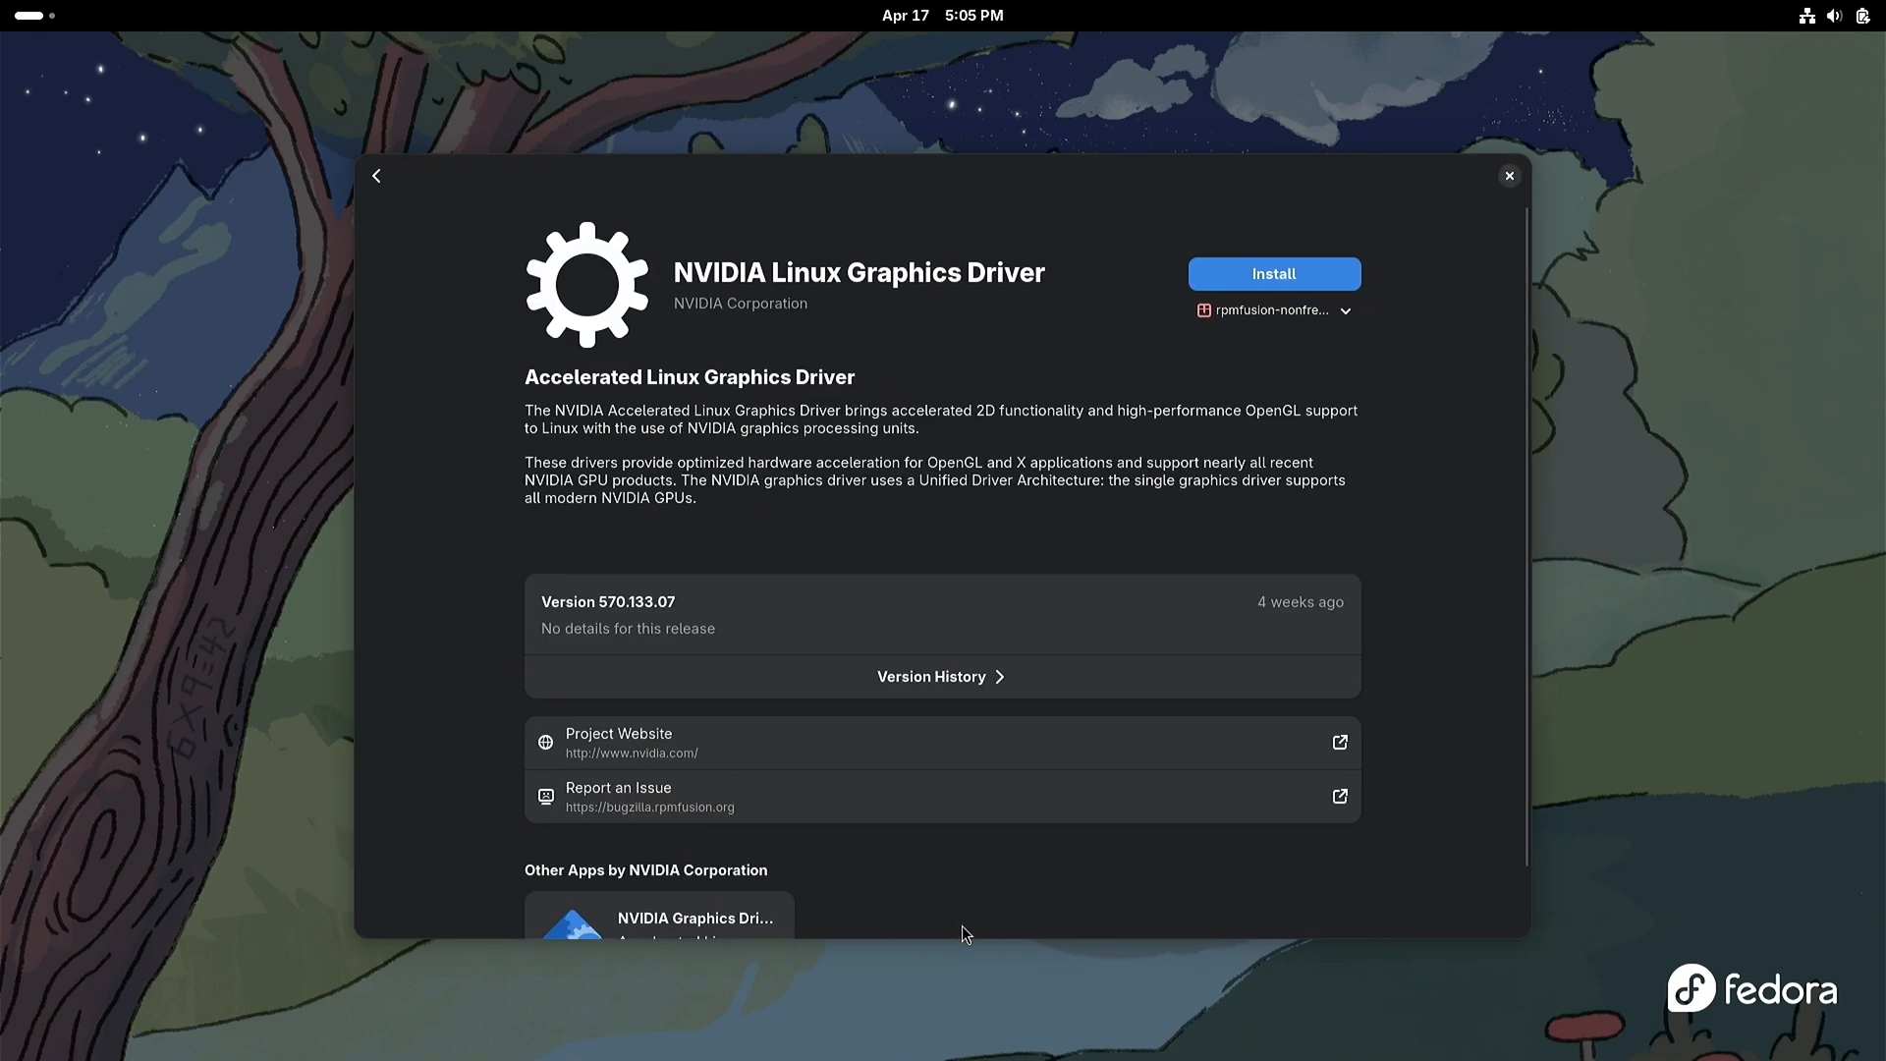
left_click_drag(969, 941, 973, 1009)
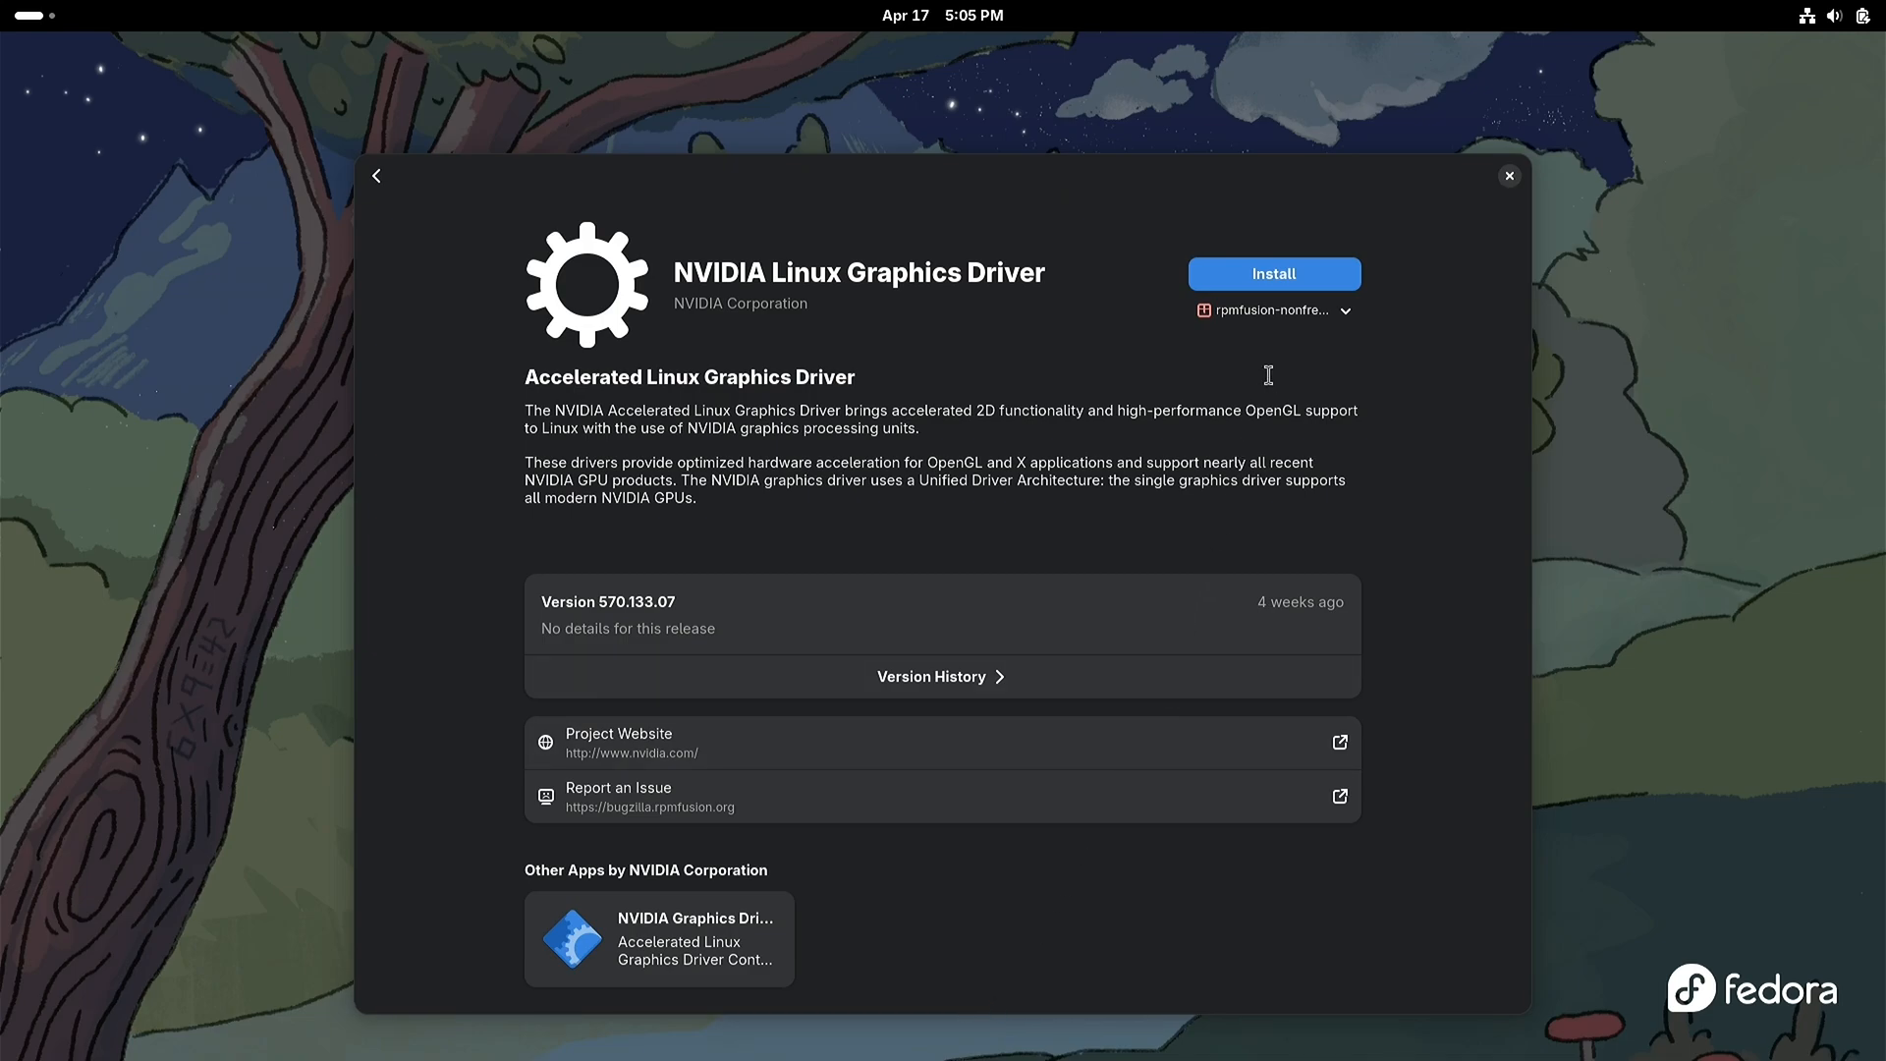
left_click(1313, 276)
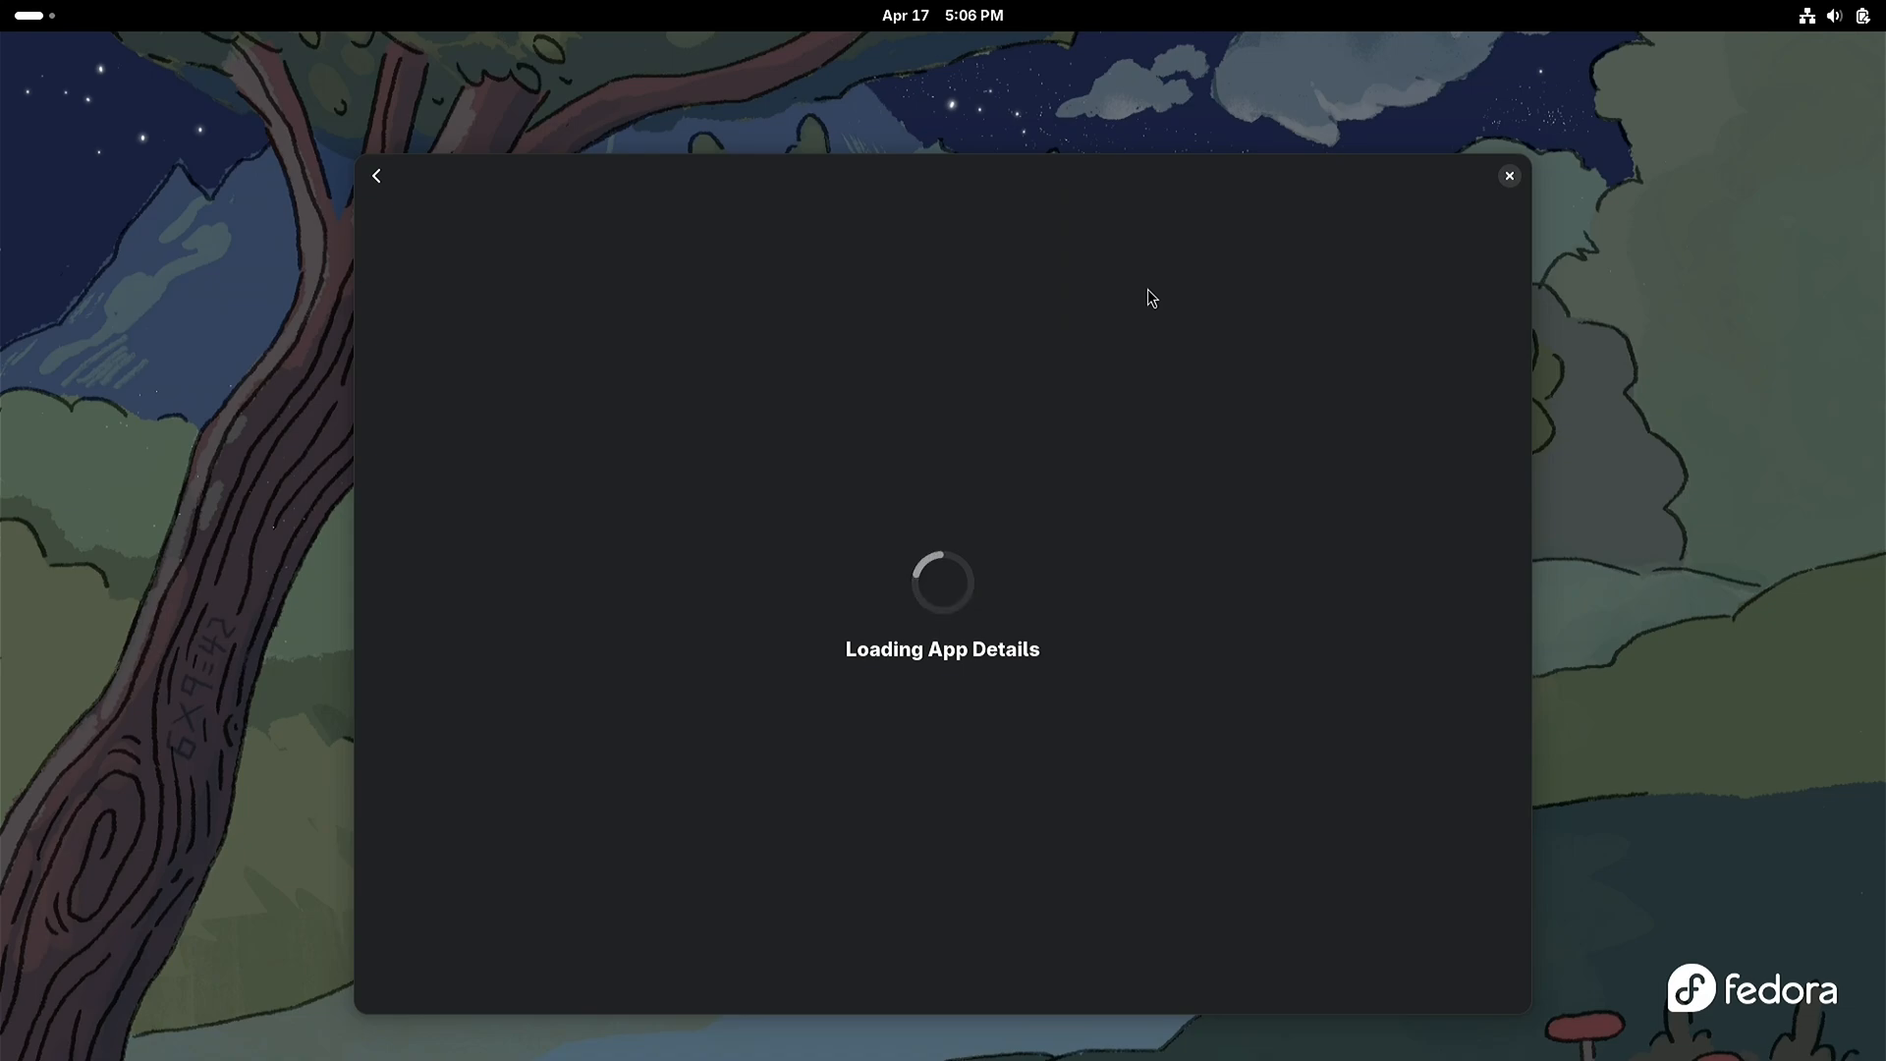
Step: Close Software and restart the computer to load the newly installed graphics driver
left_click(1510, 177)
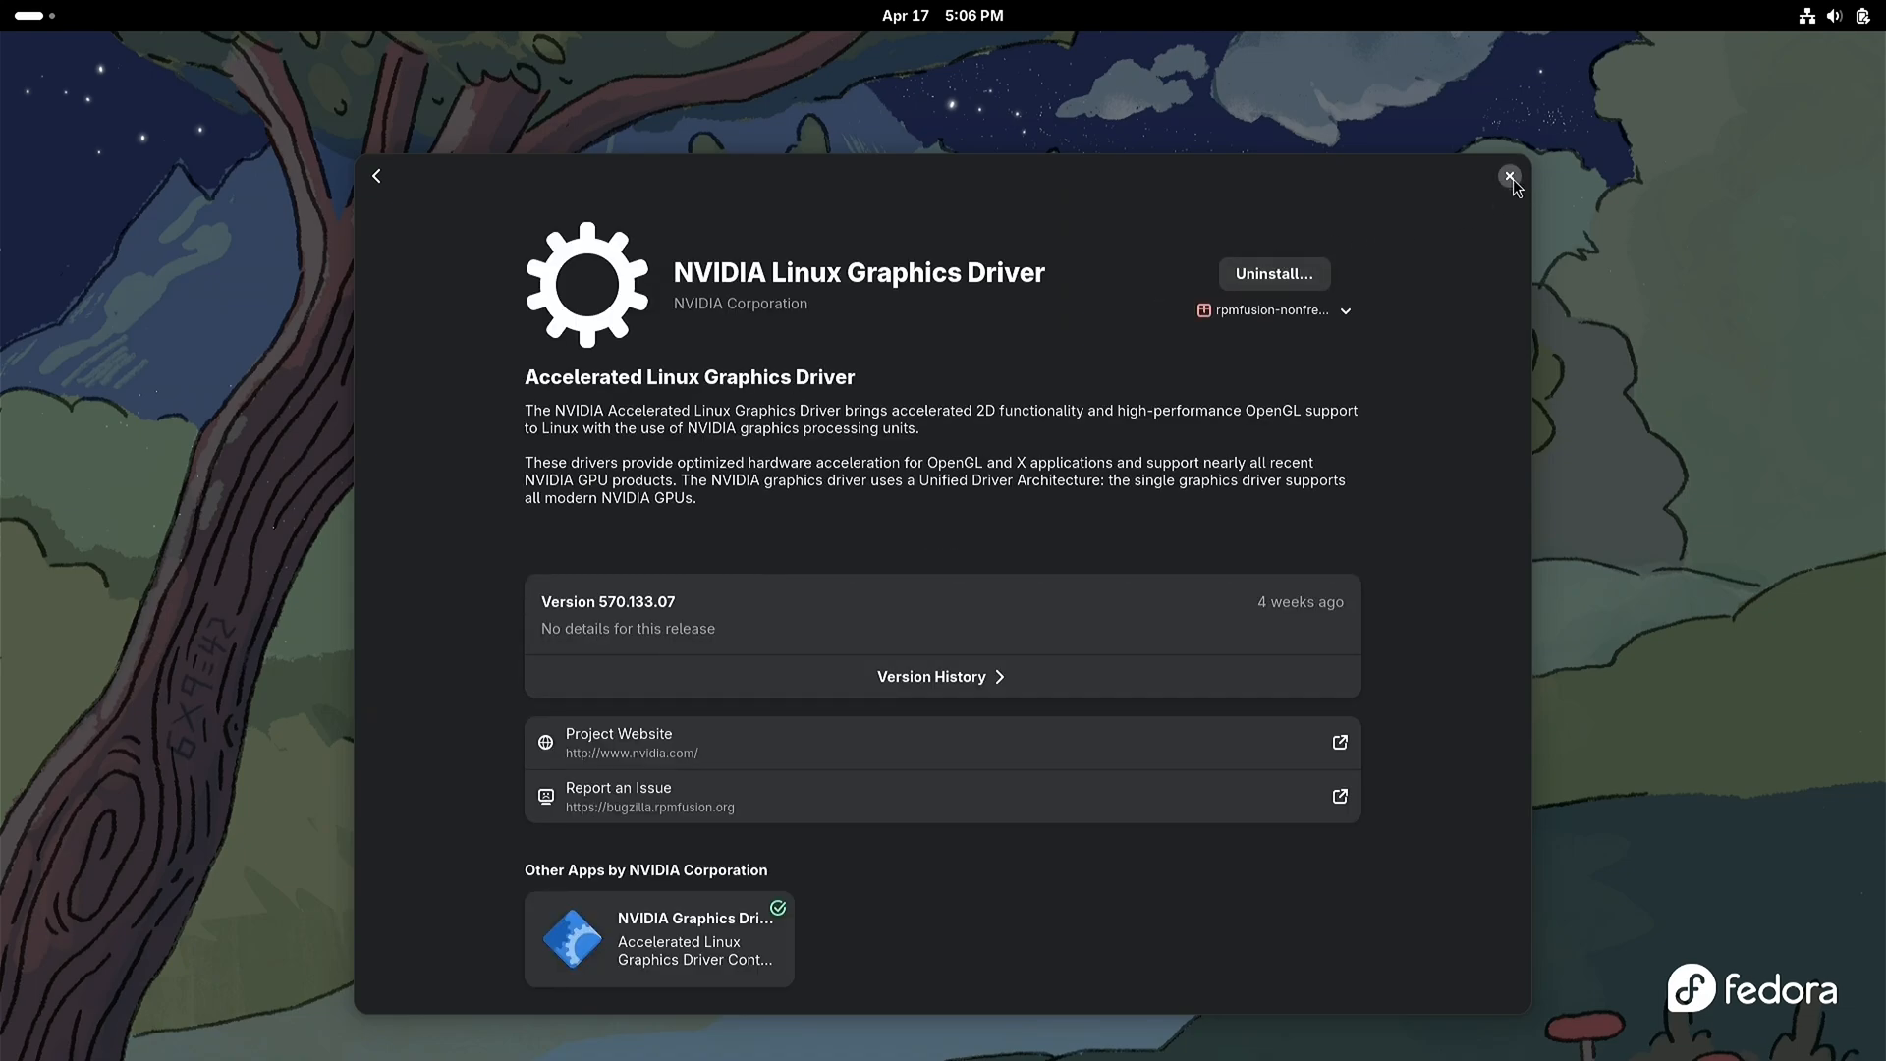
left_click(1845, 17)
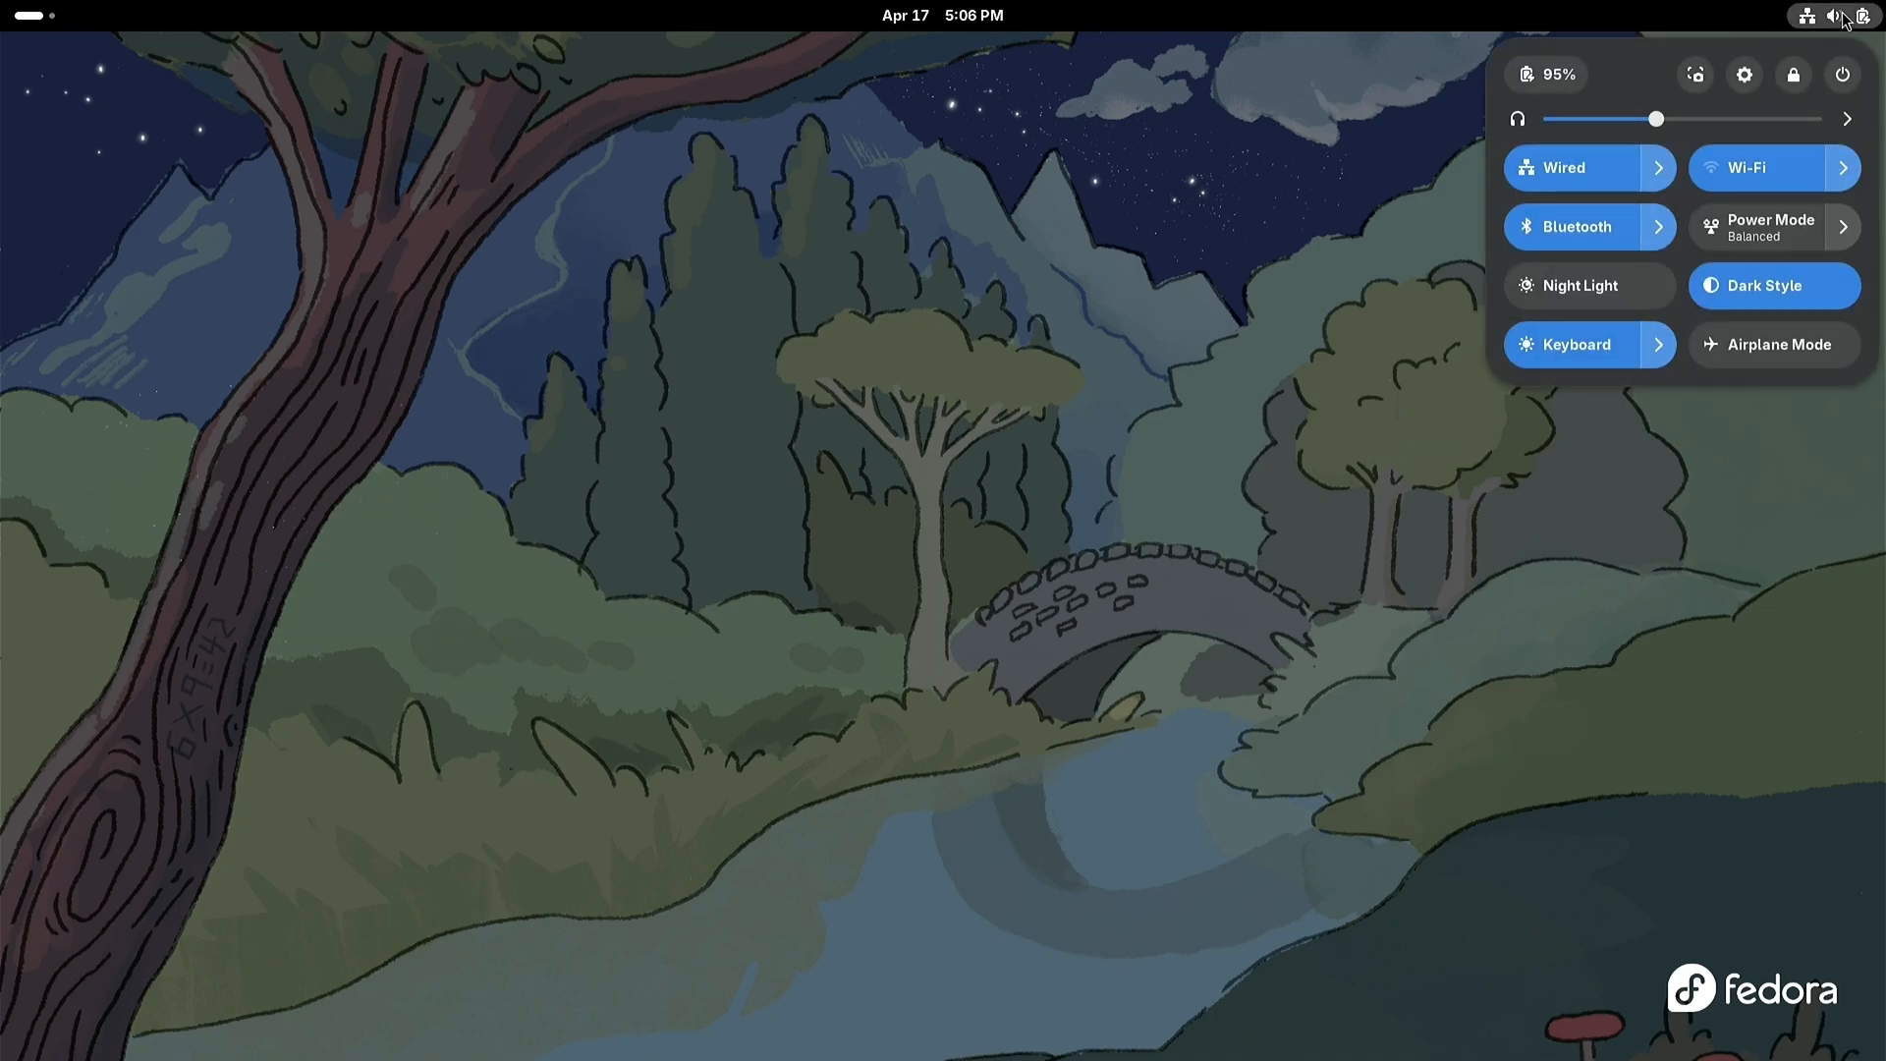
left_click(1843, 76)
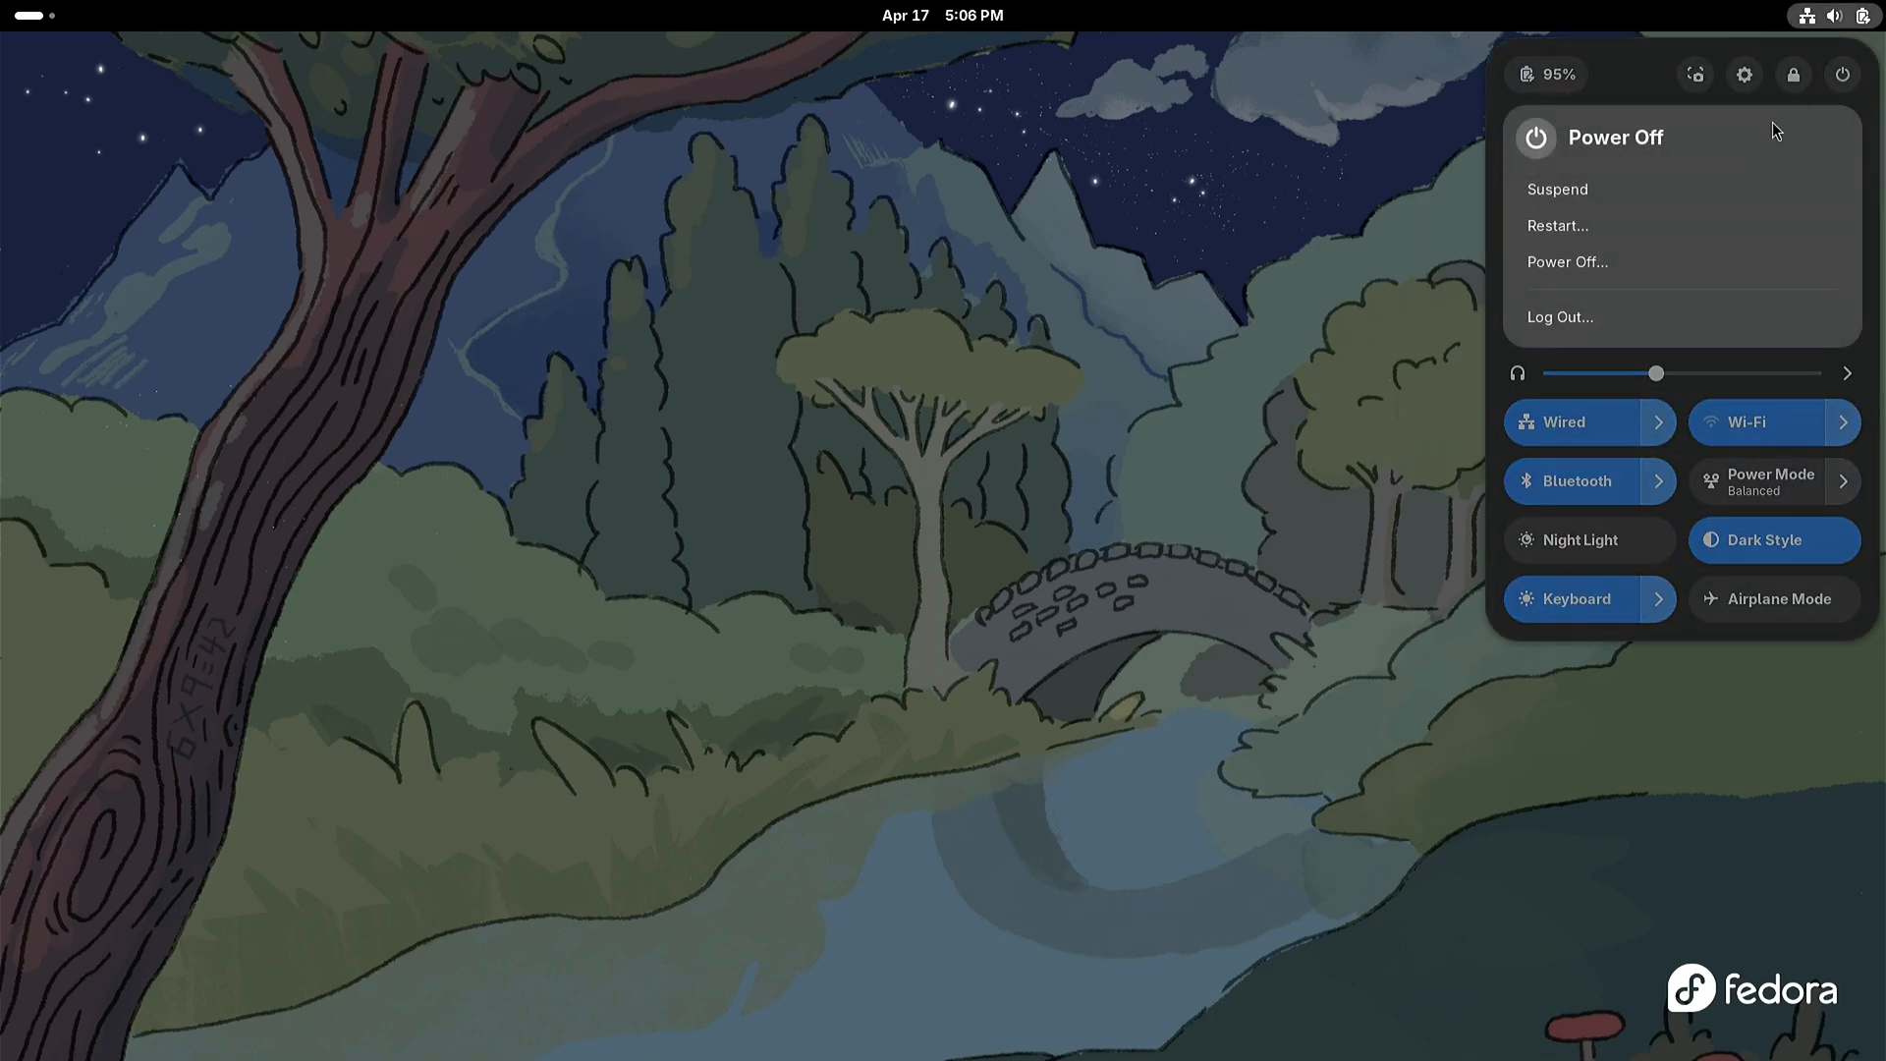
left_click(1597, 226)
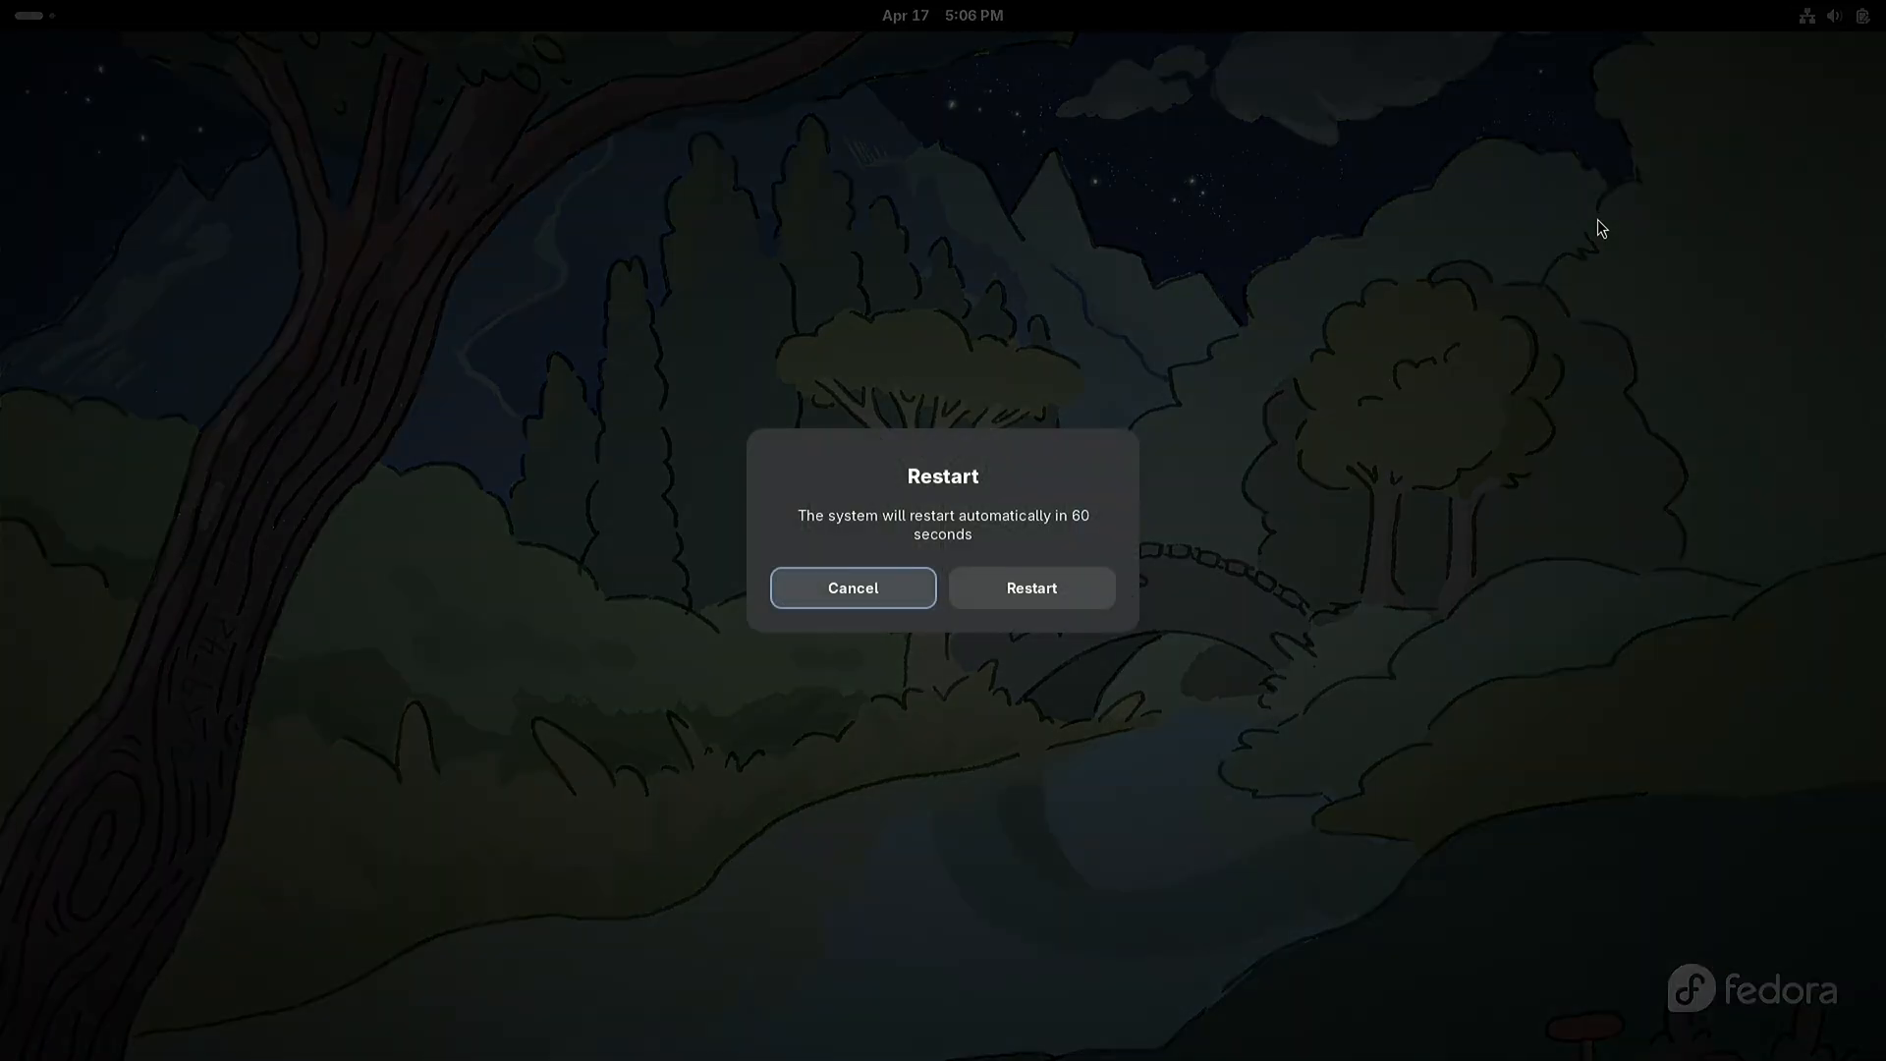
left_click(1078, 593)
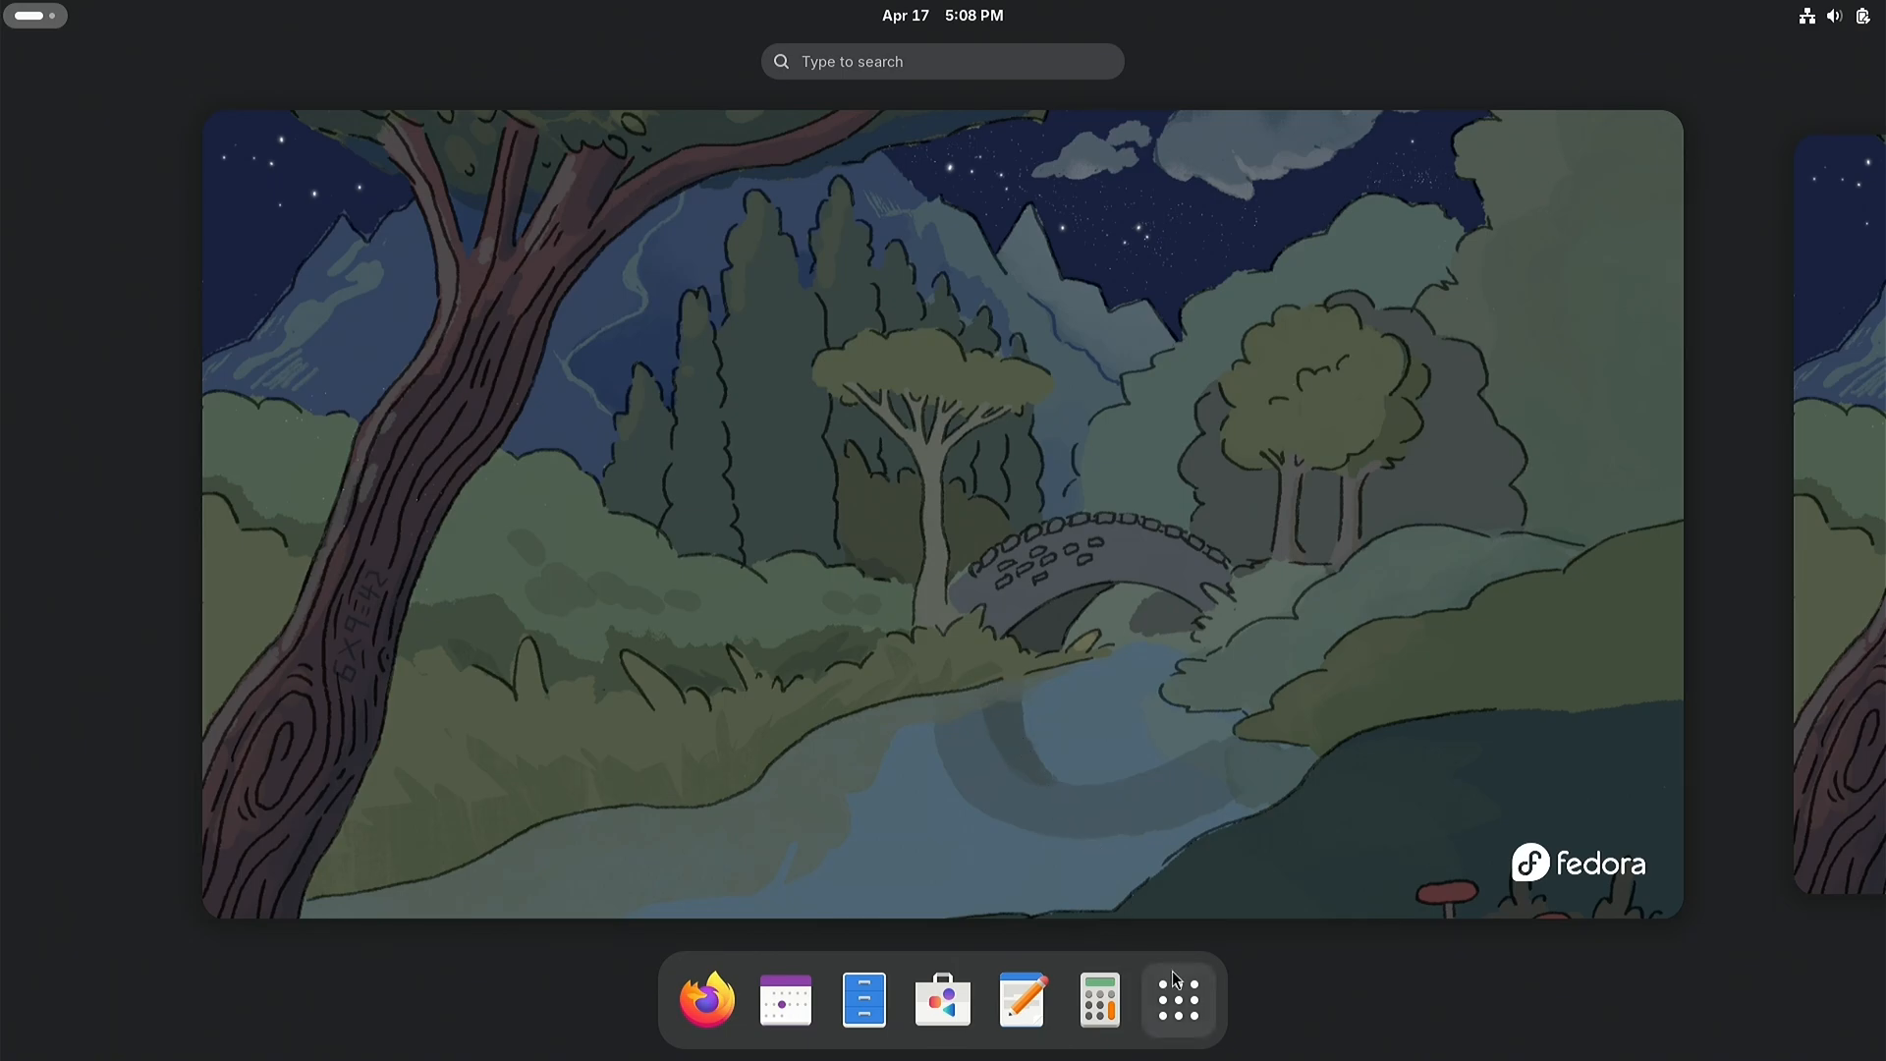
Step: Open Terminal from the full application list, then reposition and enlarge its window
left_click(1180, 1001)
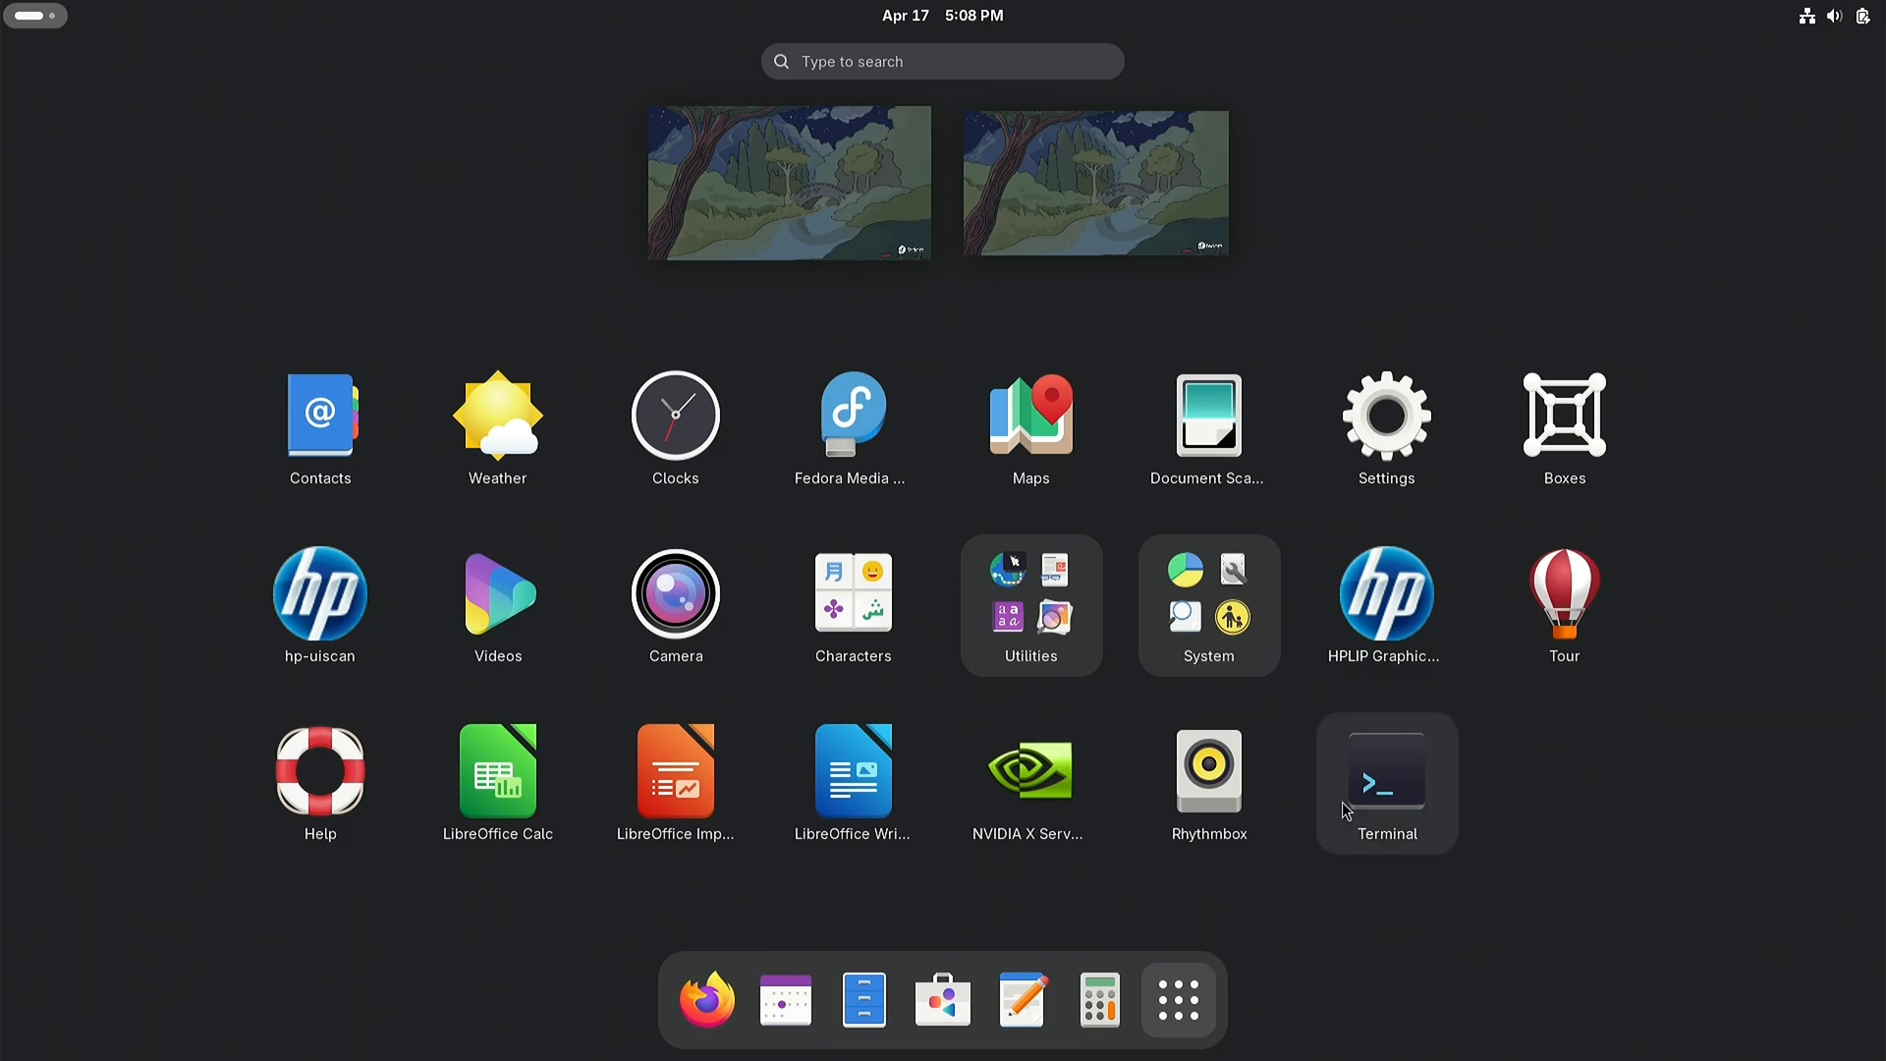
left_click(1388, 783)
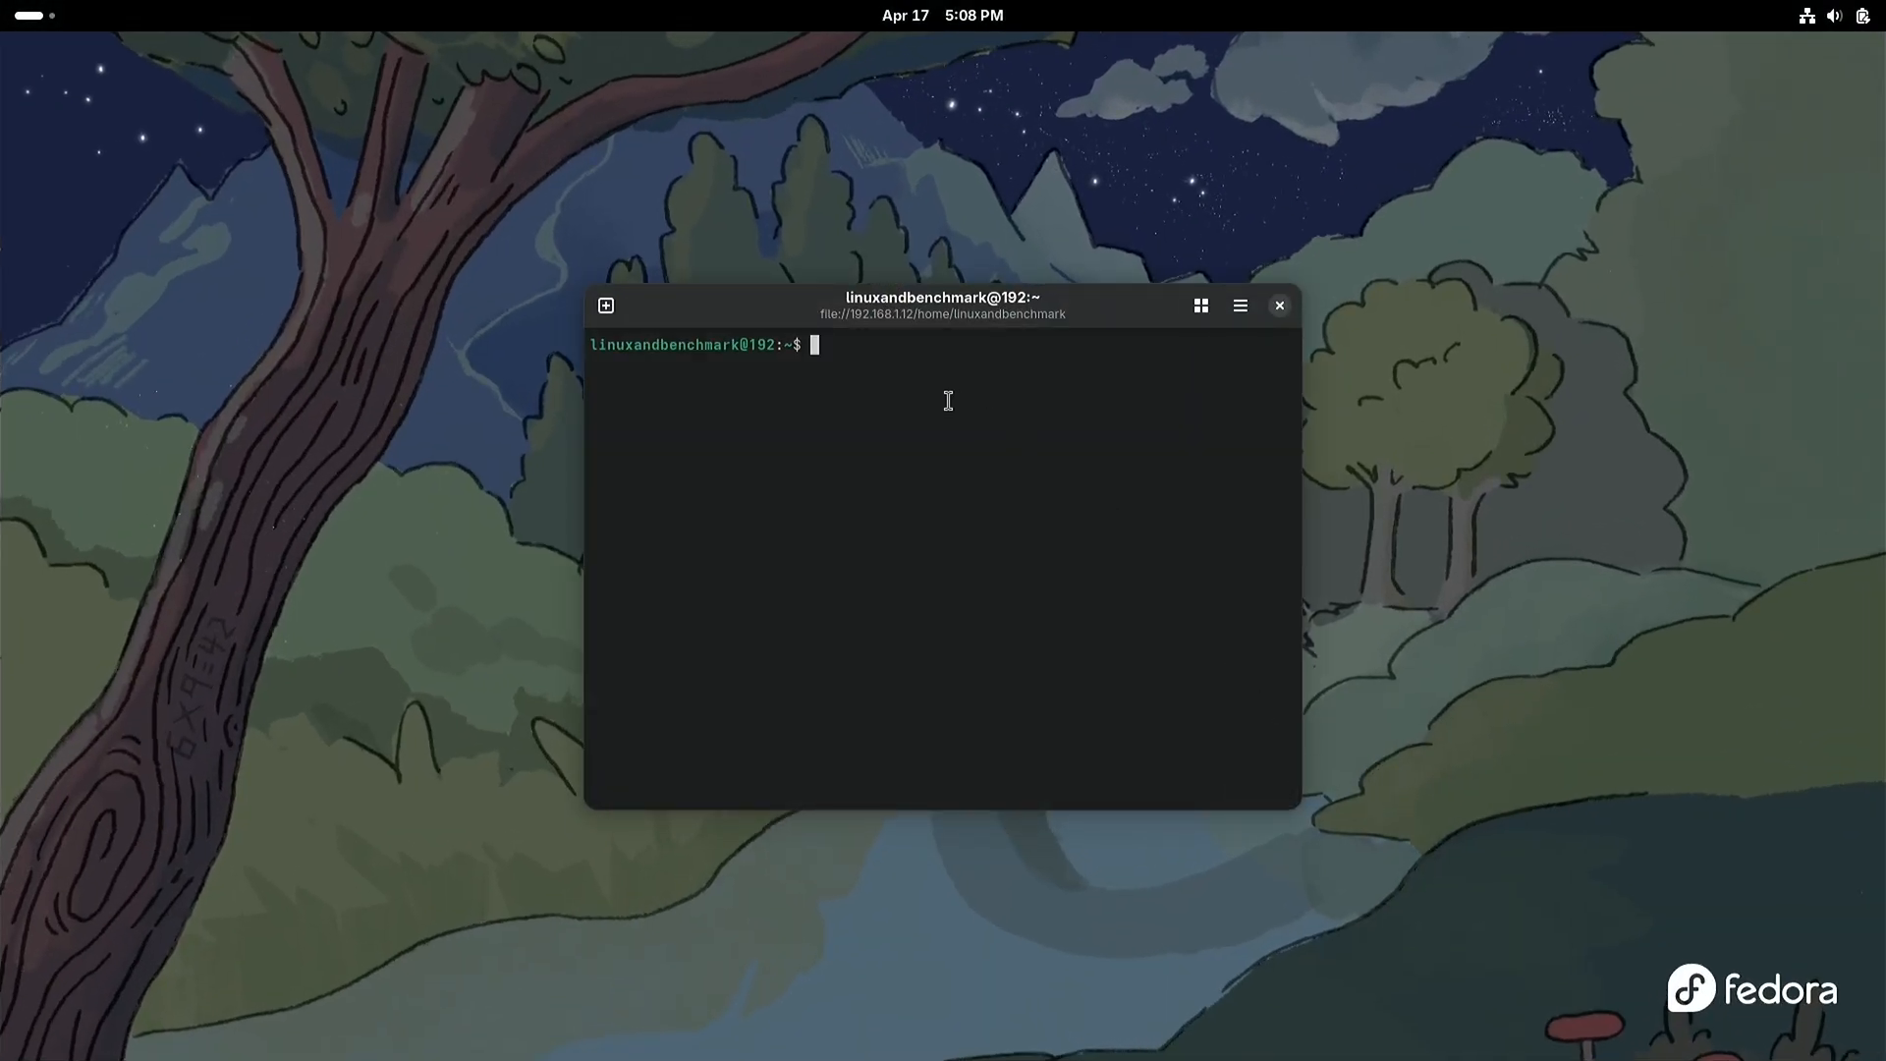
left_click_drag(792, 298, 674, 161)
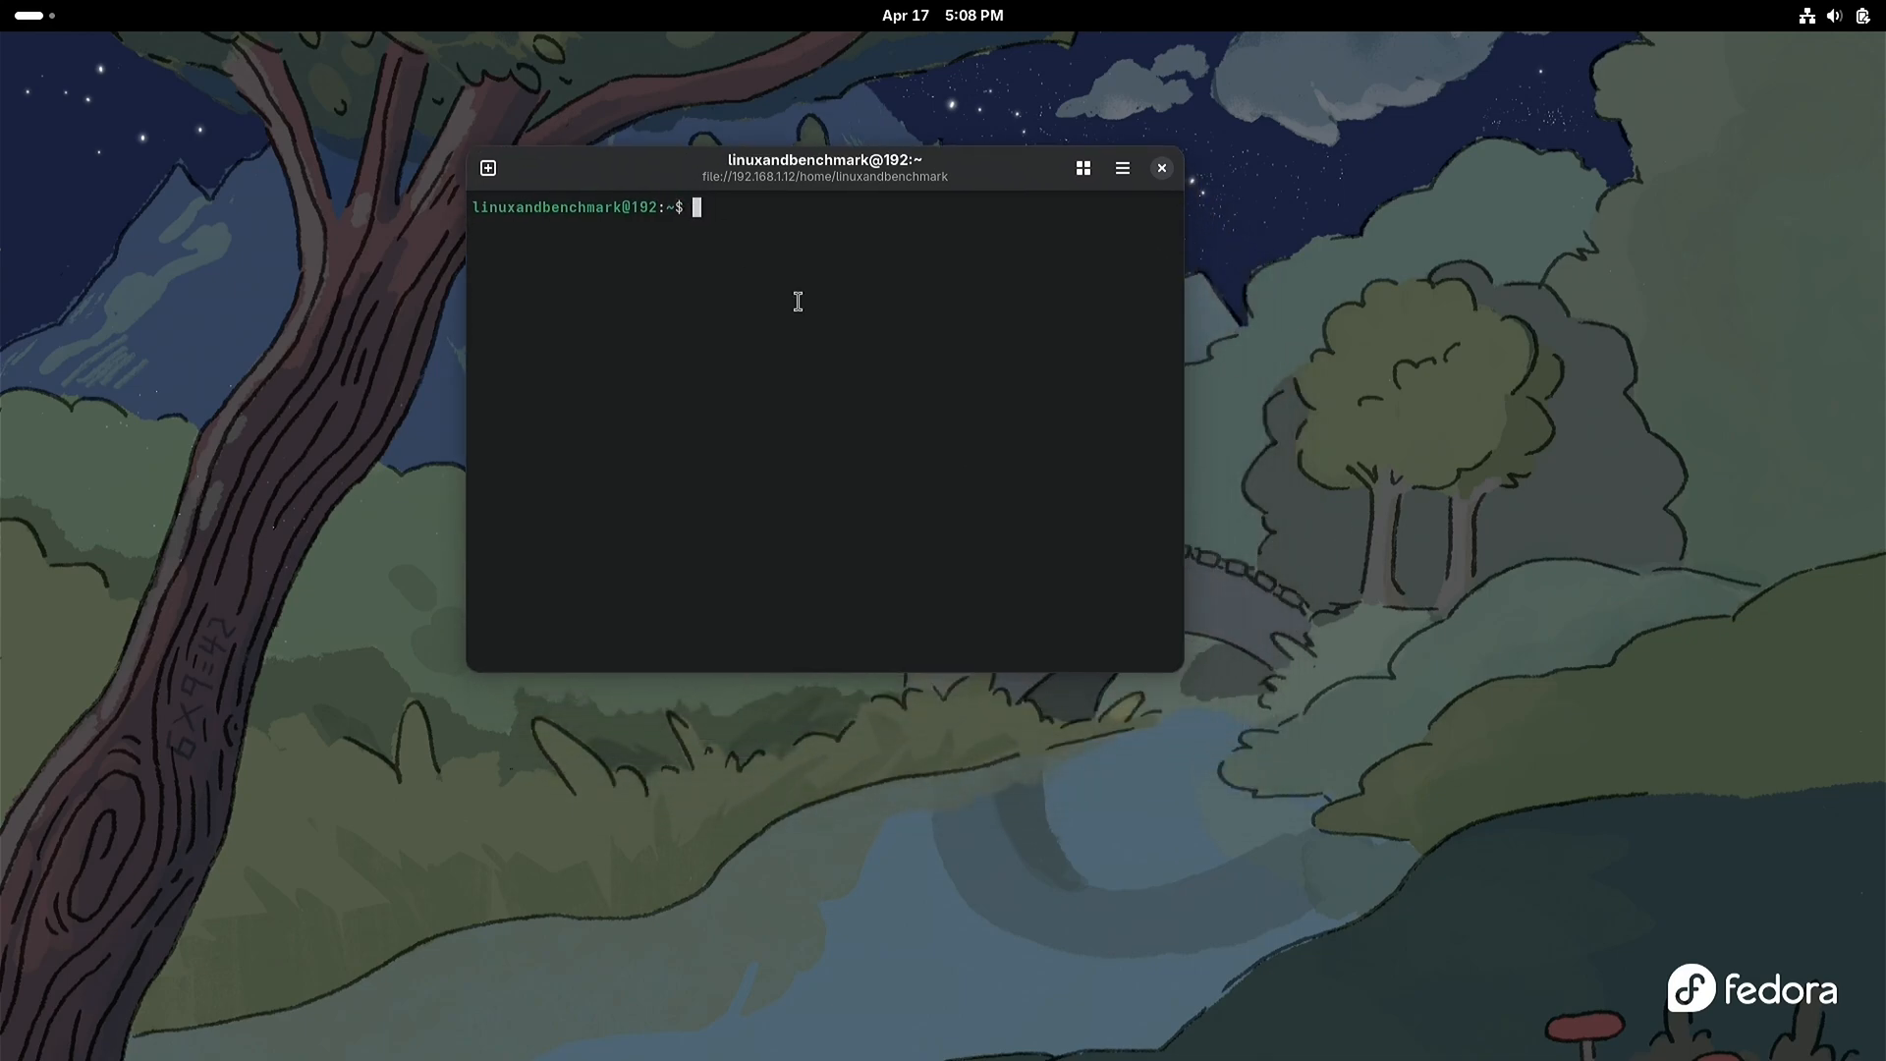
left_click_drag(1174, 671, 1307, 783)
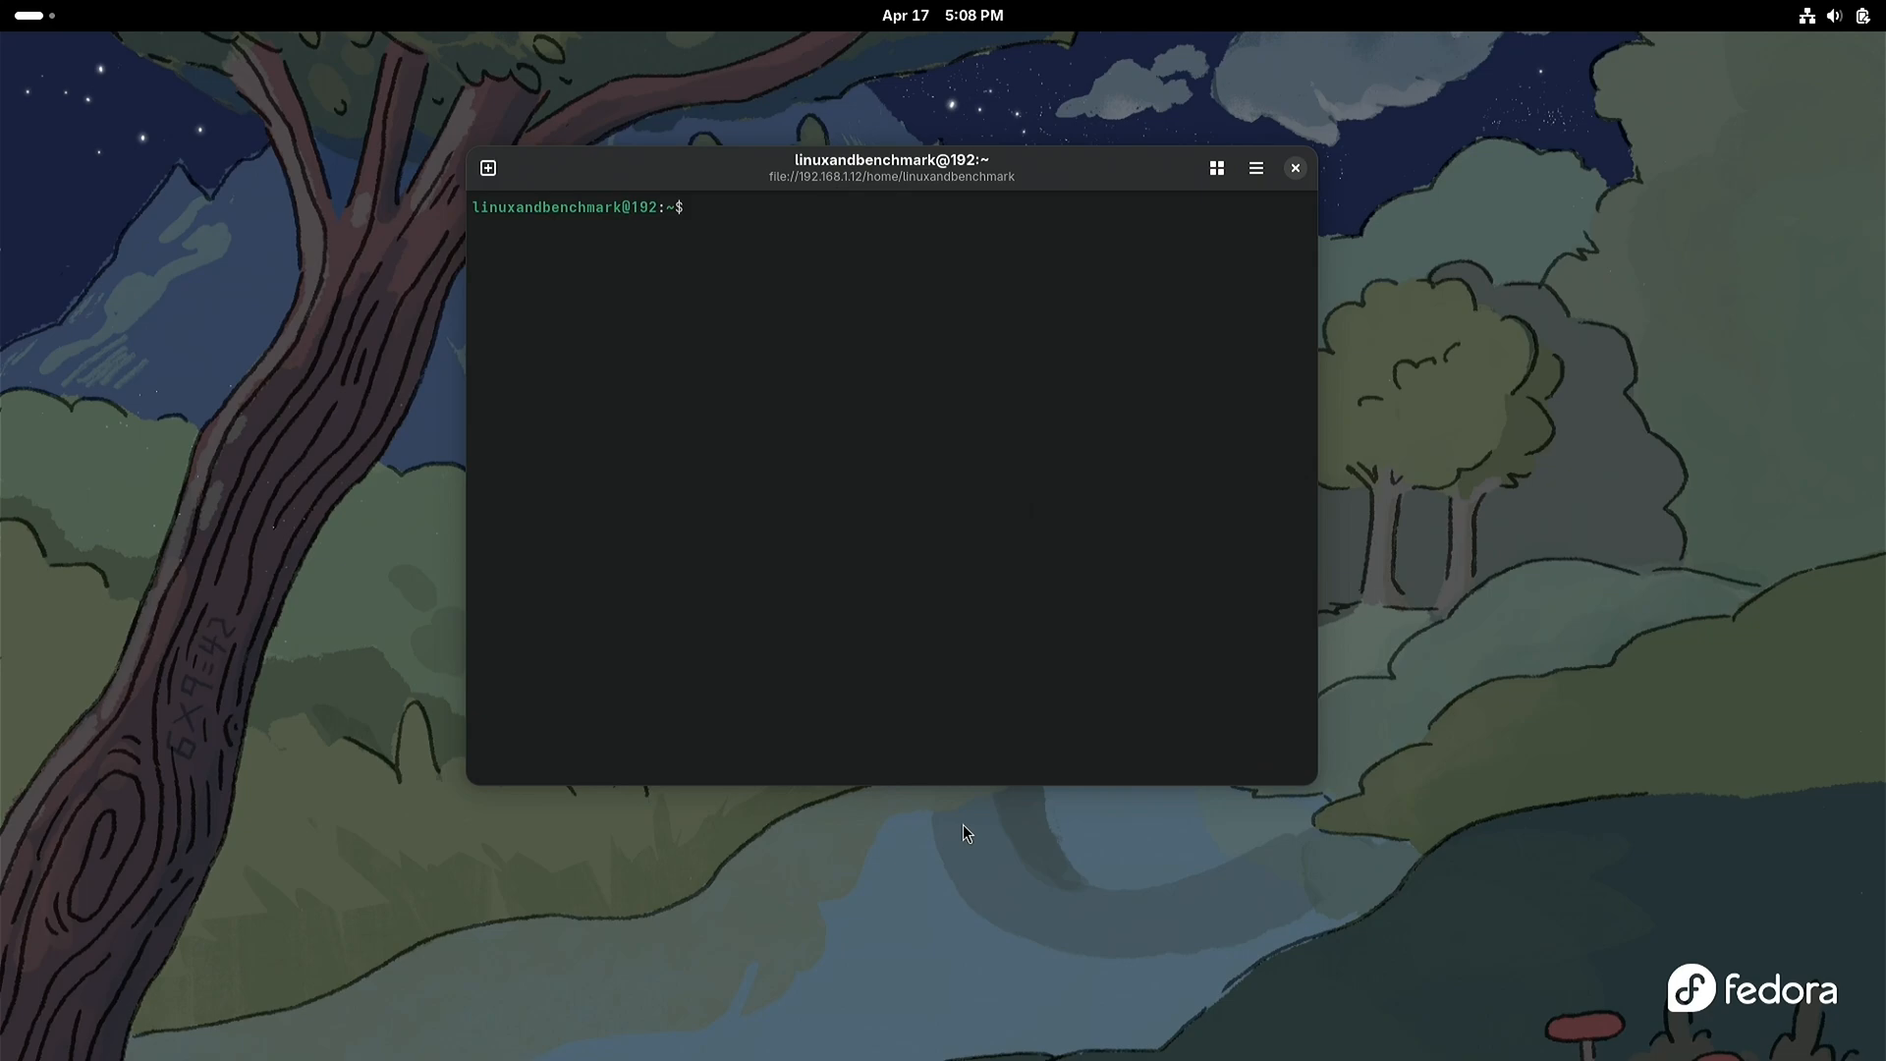
Step: Run fastfetch and agree to install the fastfetch package together with its required yyjson dependency
type("fastfetch")
key("Return")
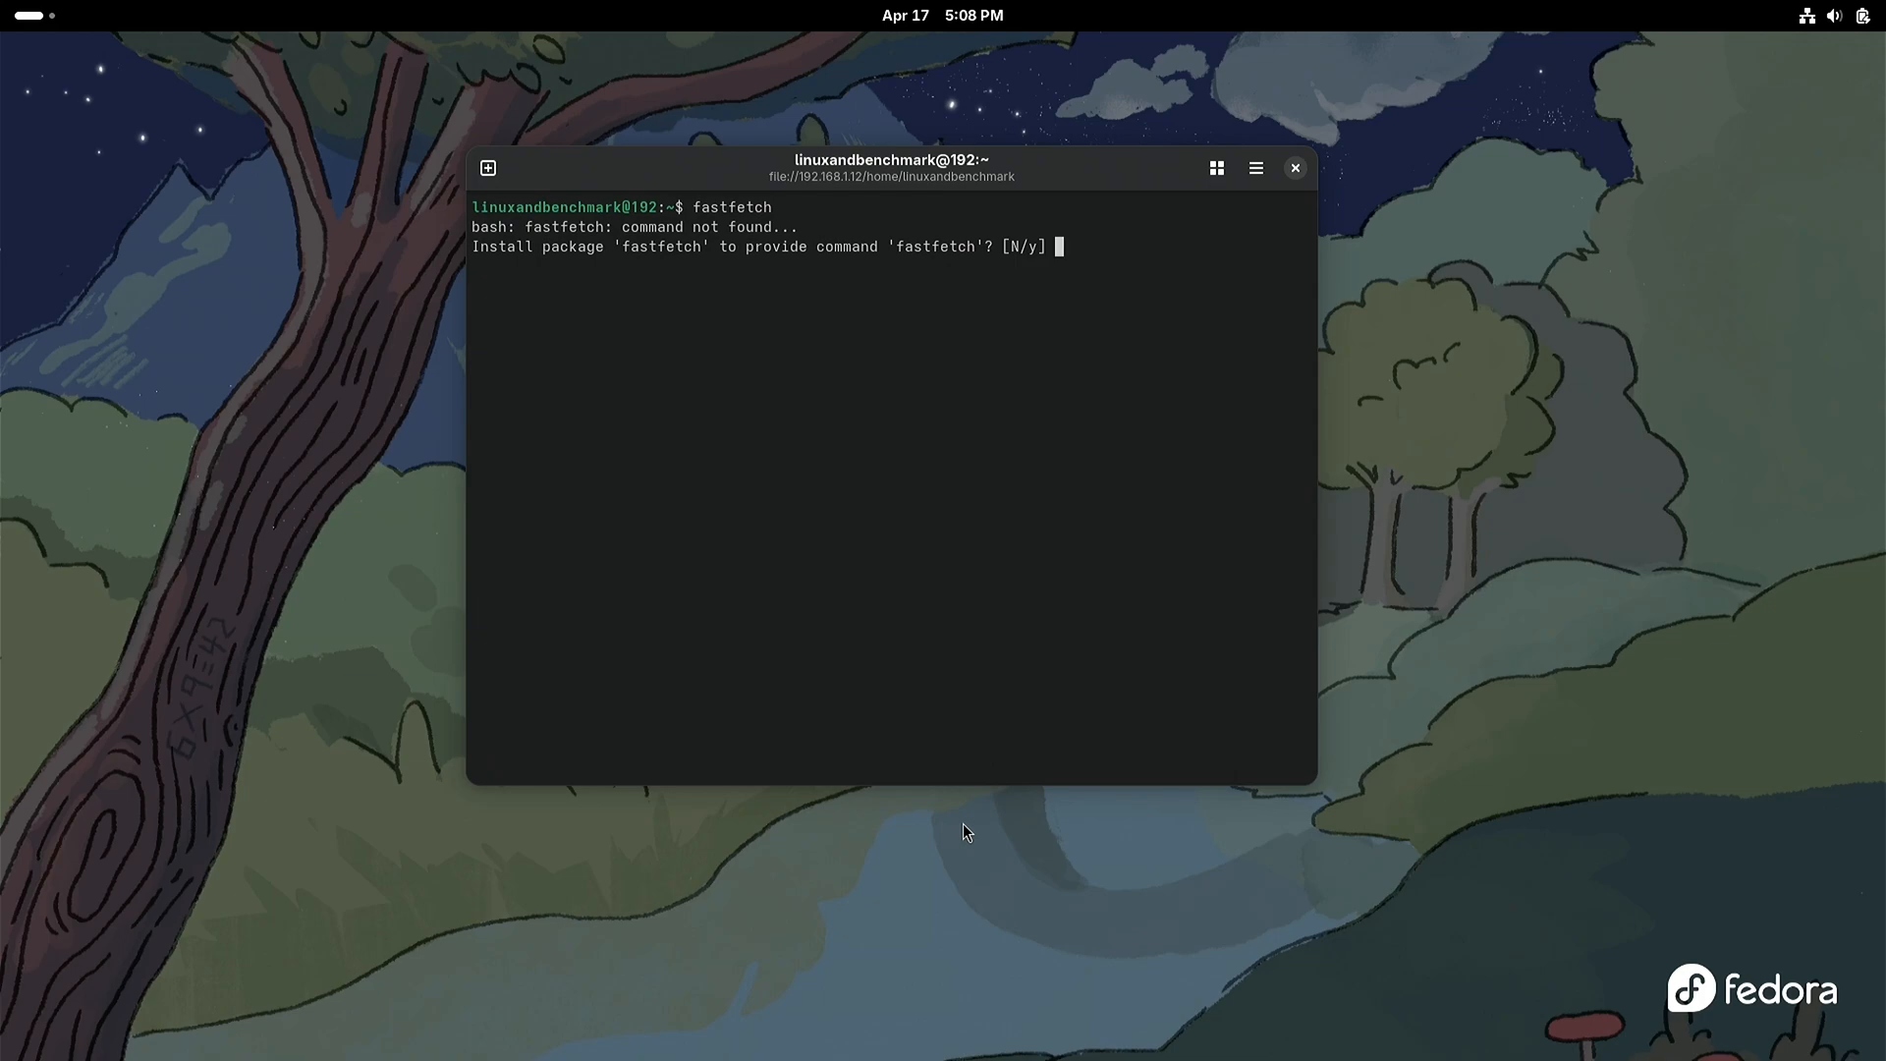
type("y")
key("Return")
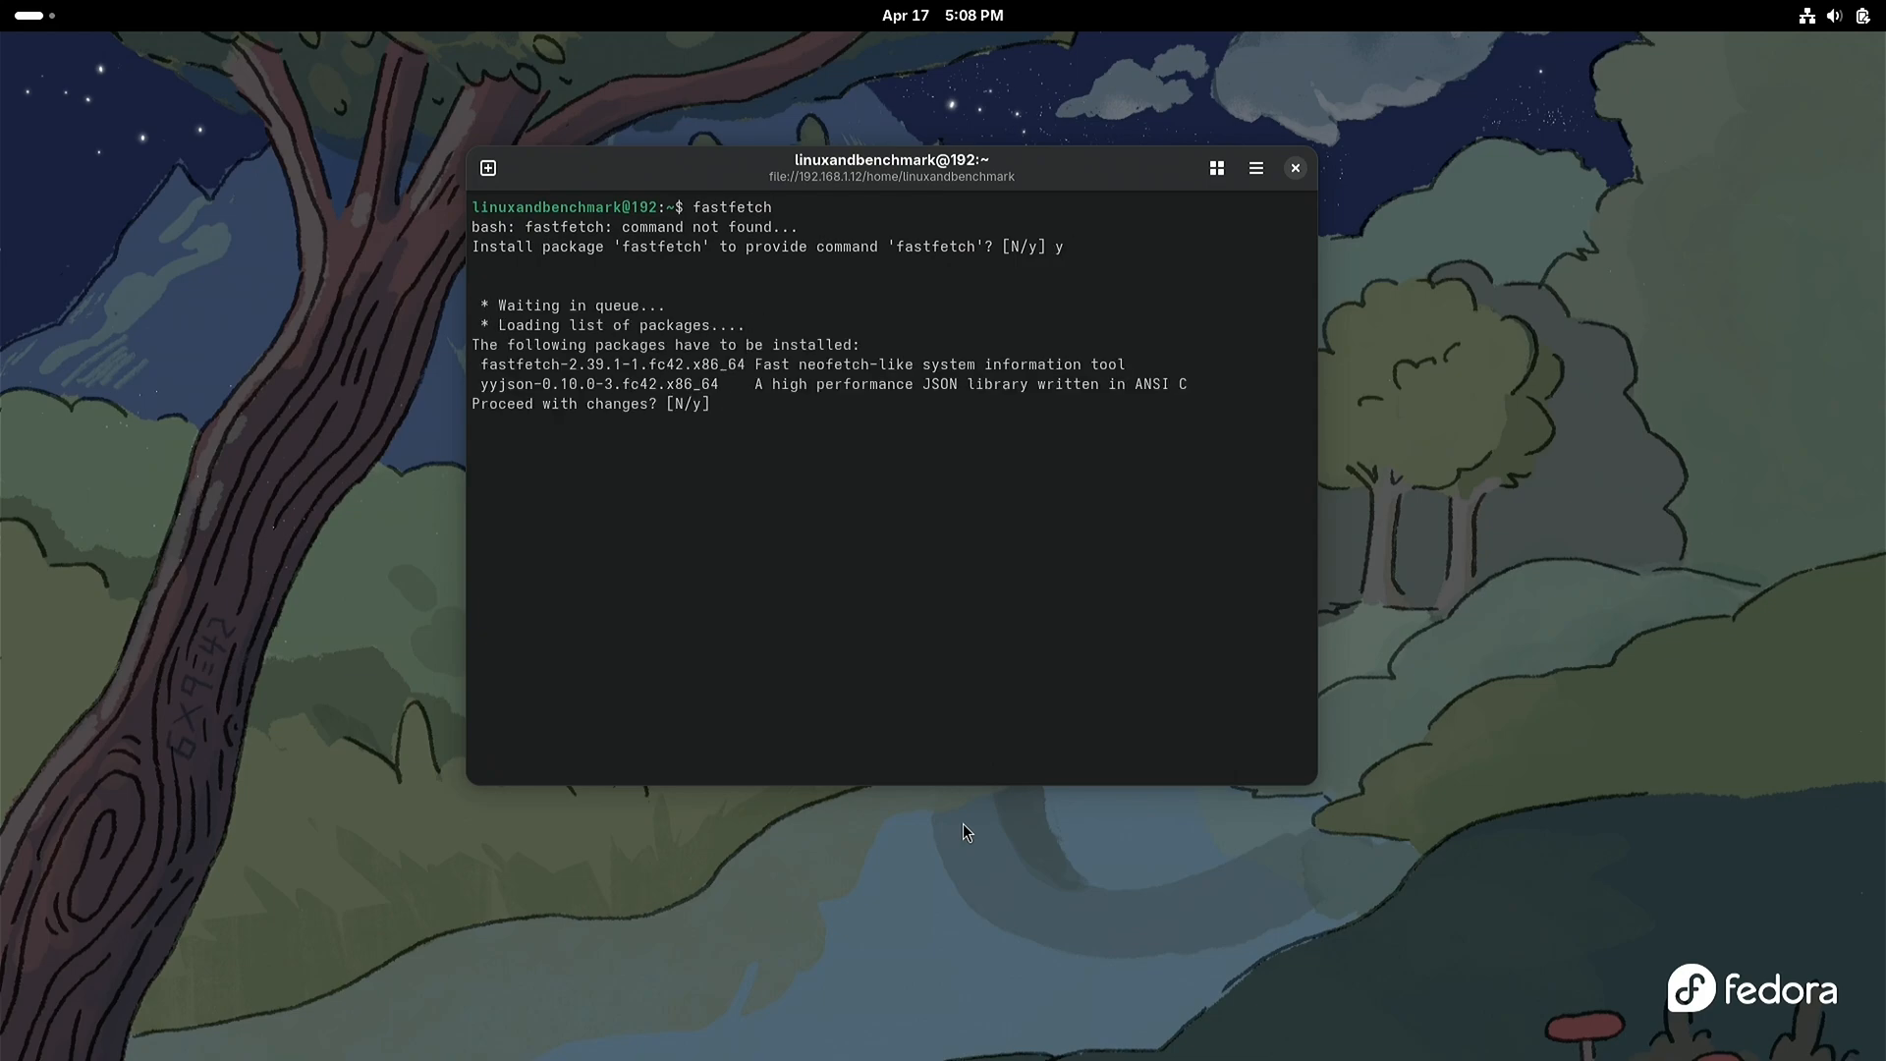
type("y")
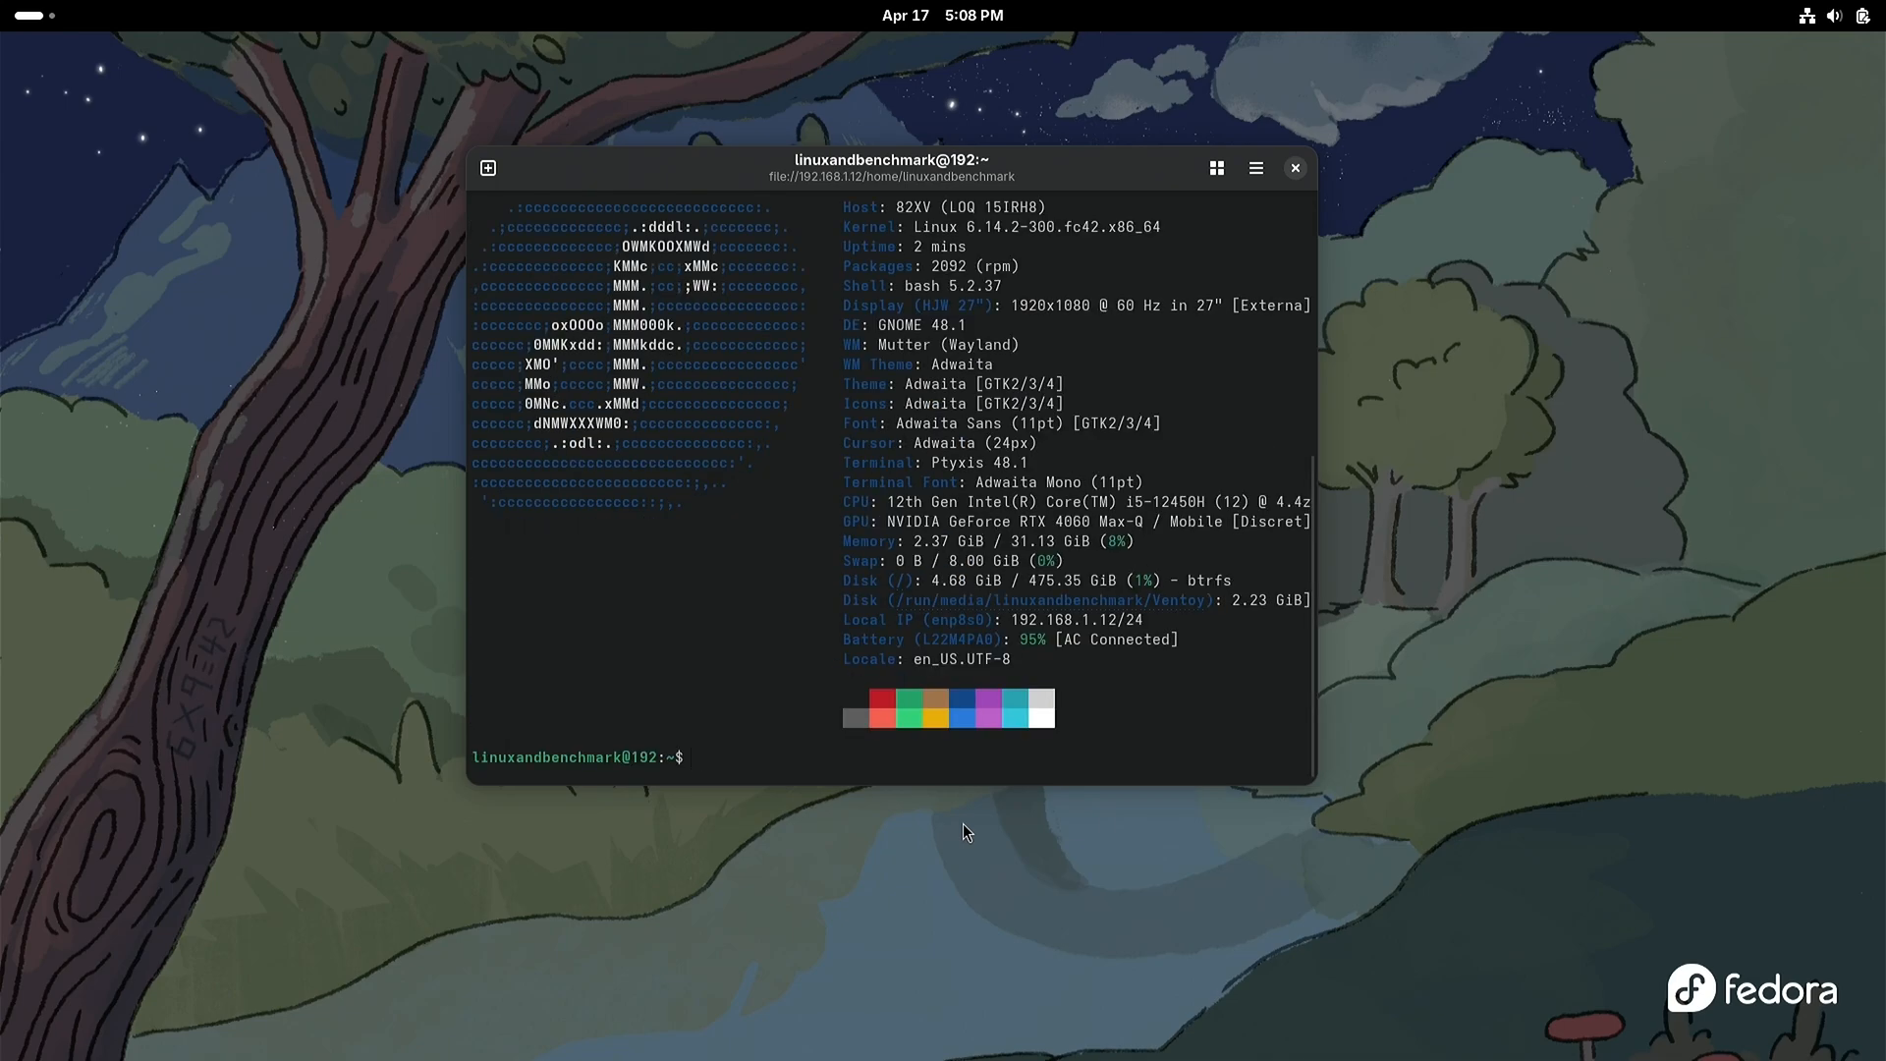
Step: Clear the terminal and run fastfetch again to show the system information on a clean screen
type("clear")
key("Return")
type("fastfetch")
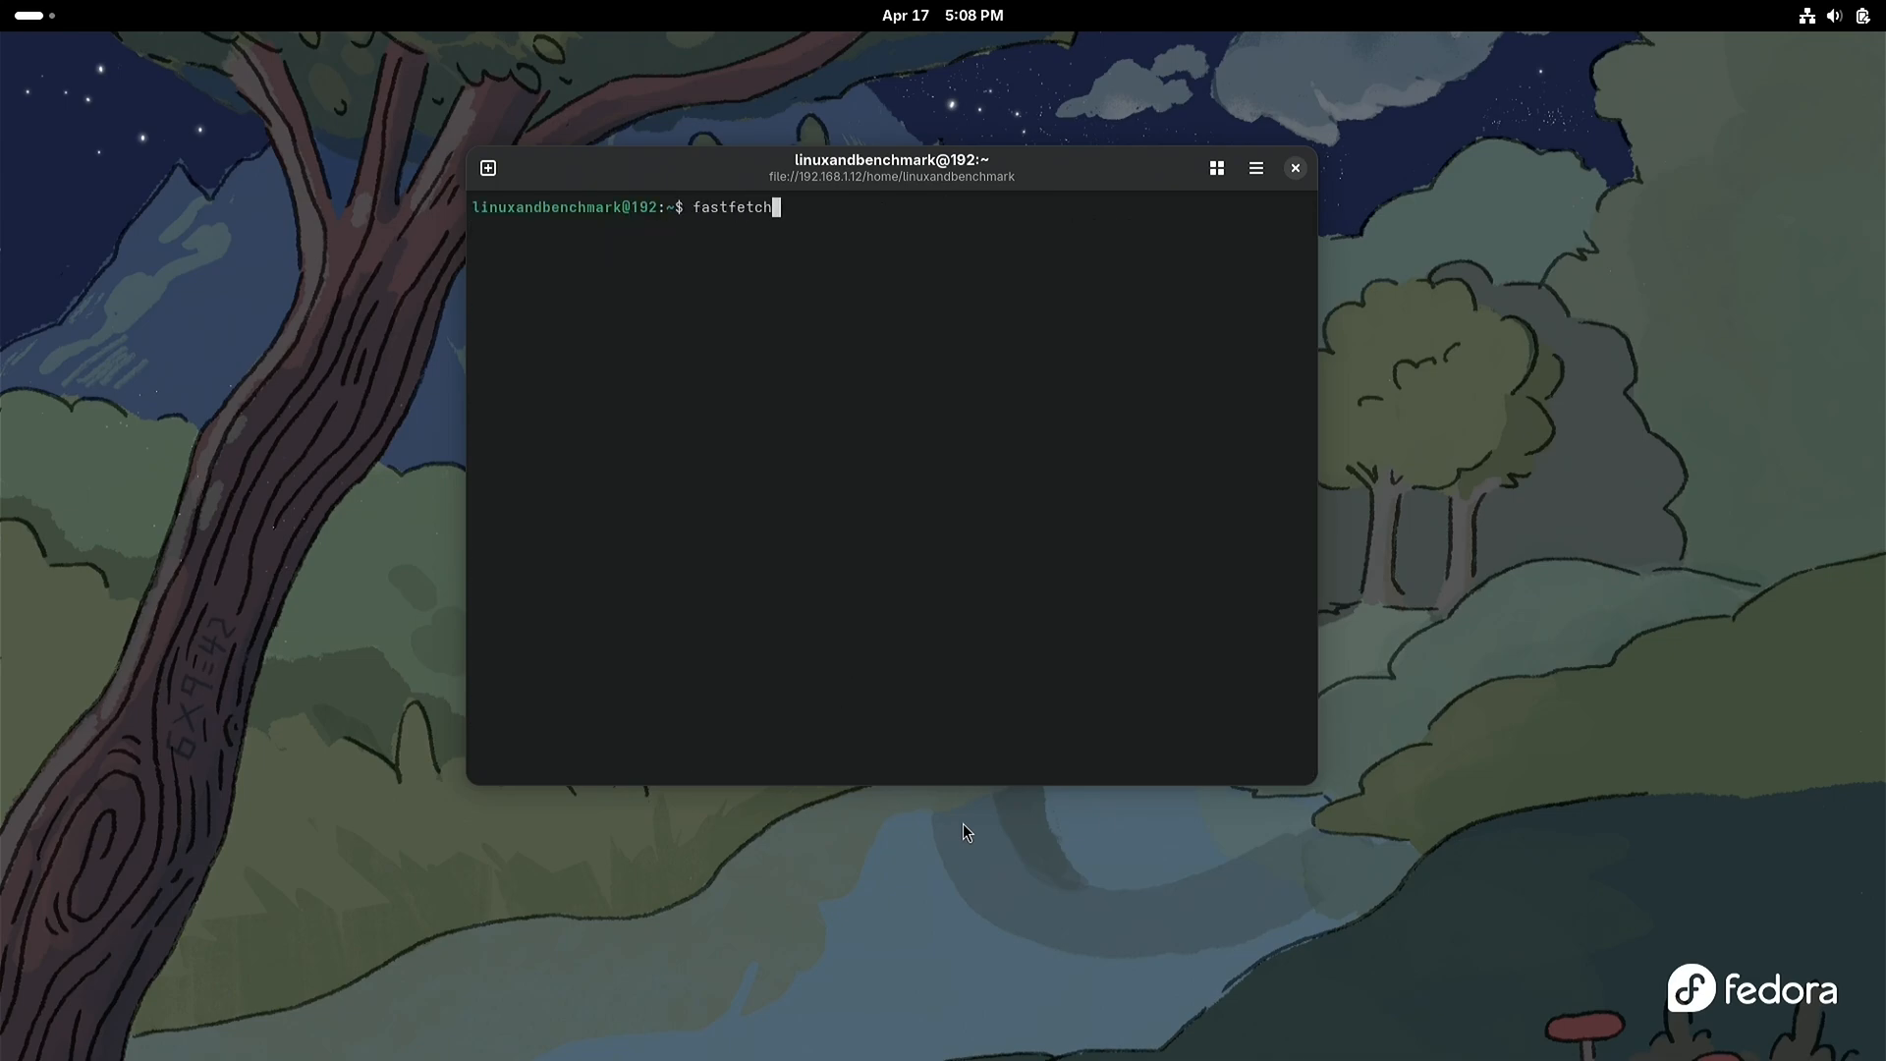
key("Return")
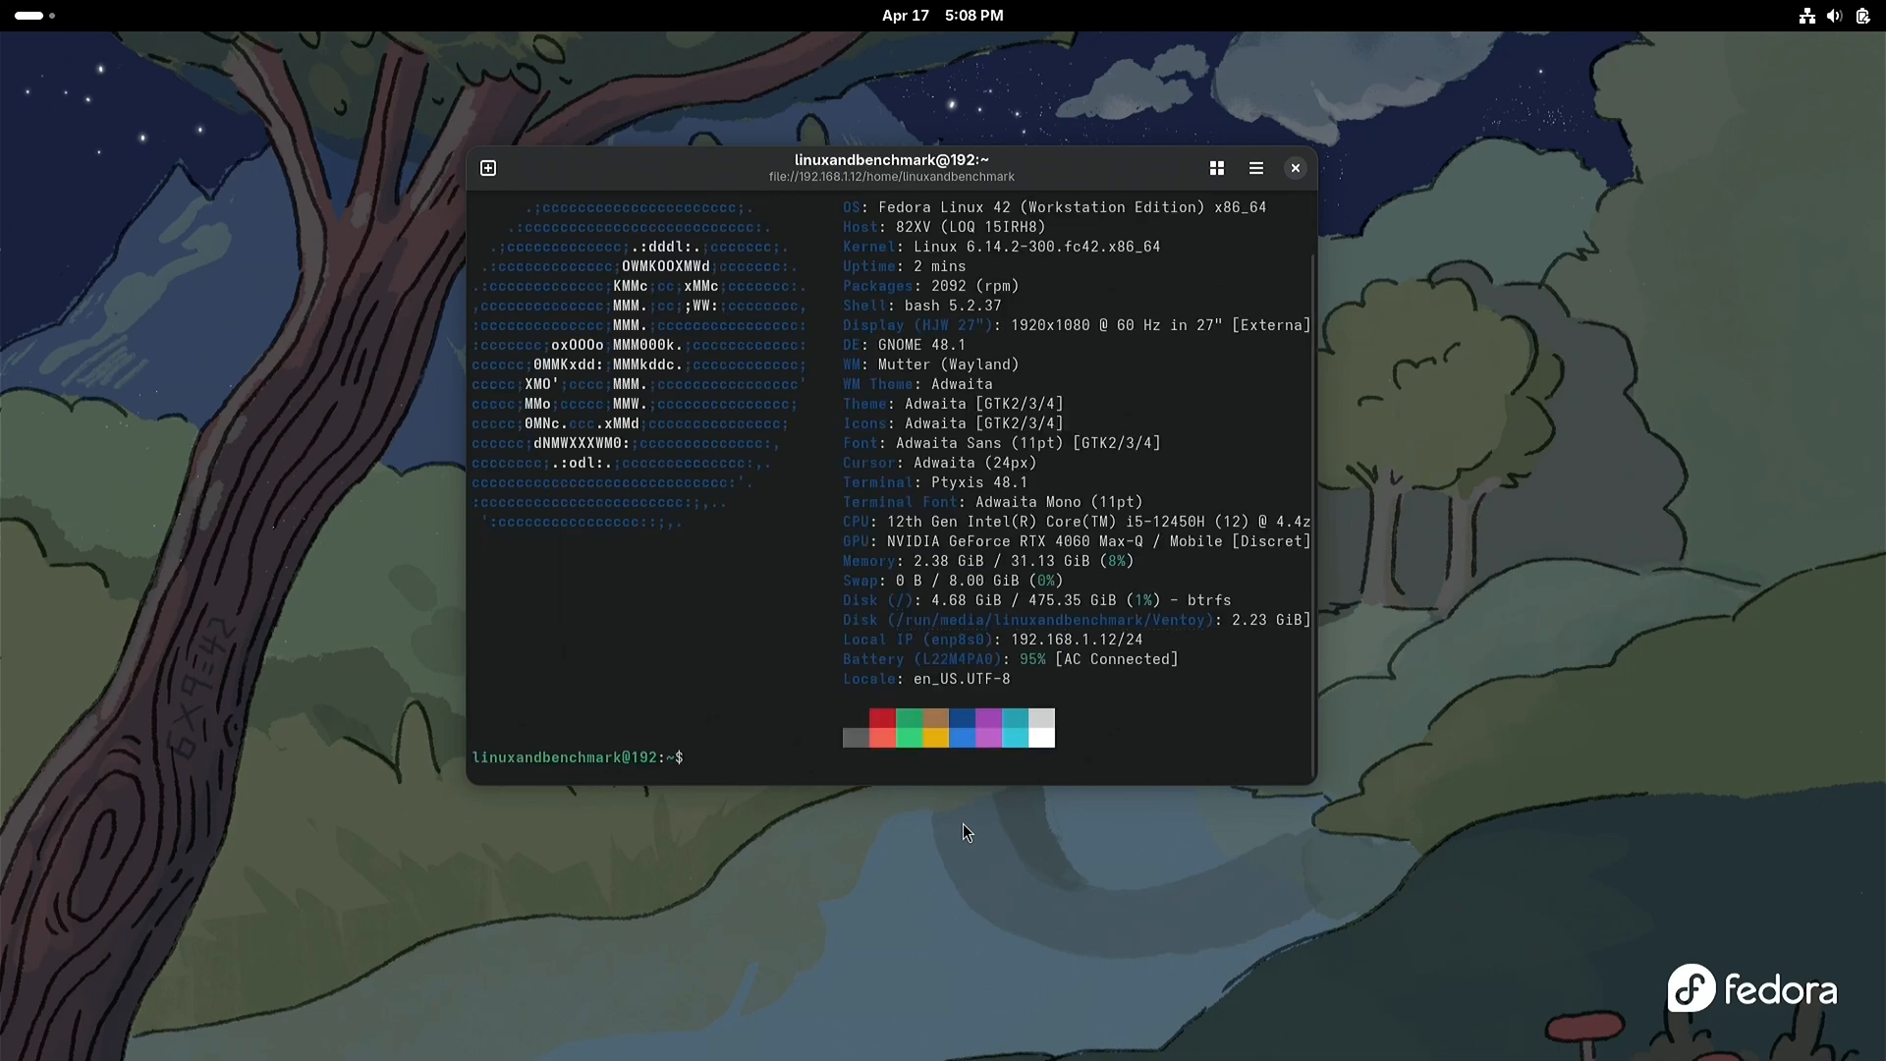
Step: Make the terminal window tall enough for the whole fastfetch output and place it in the desktop's upper-right corner
scroll(933, 619, "up", 1)
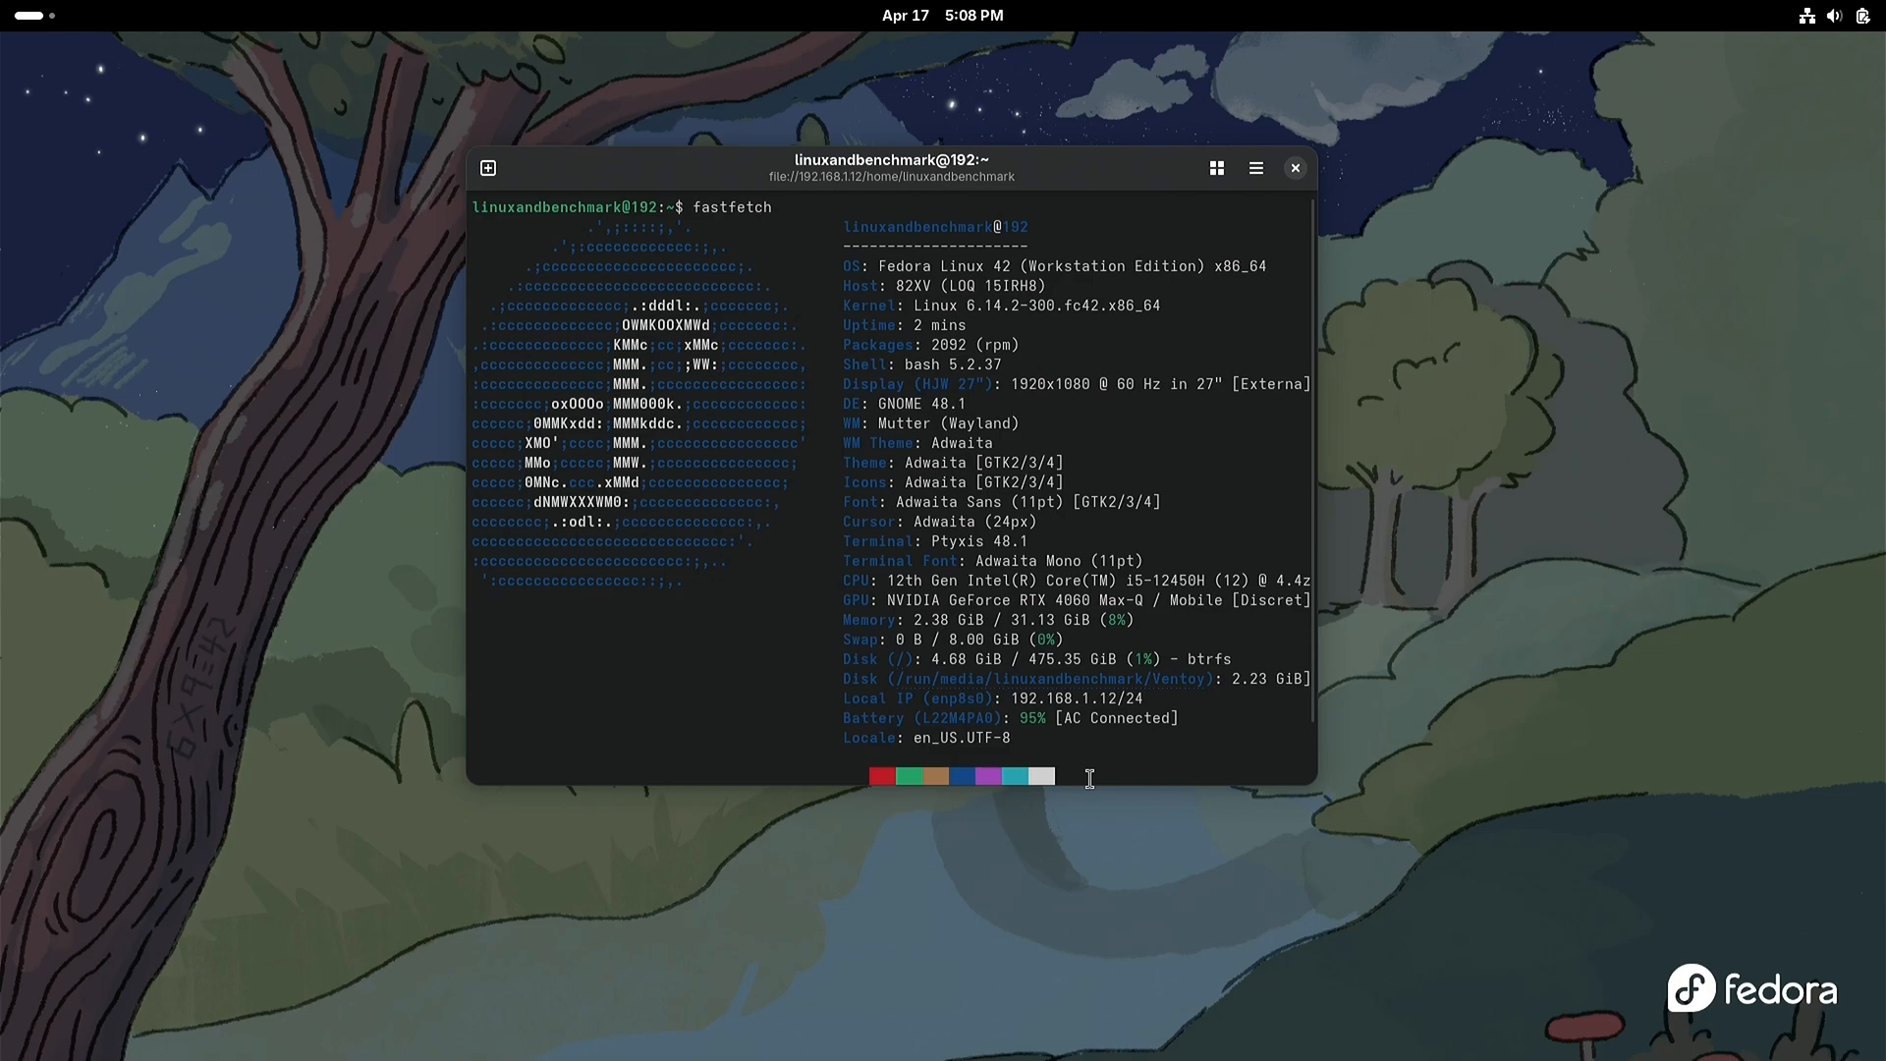
left_click_drag(1090, 784, 1091, 837)
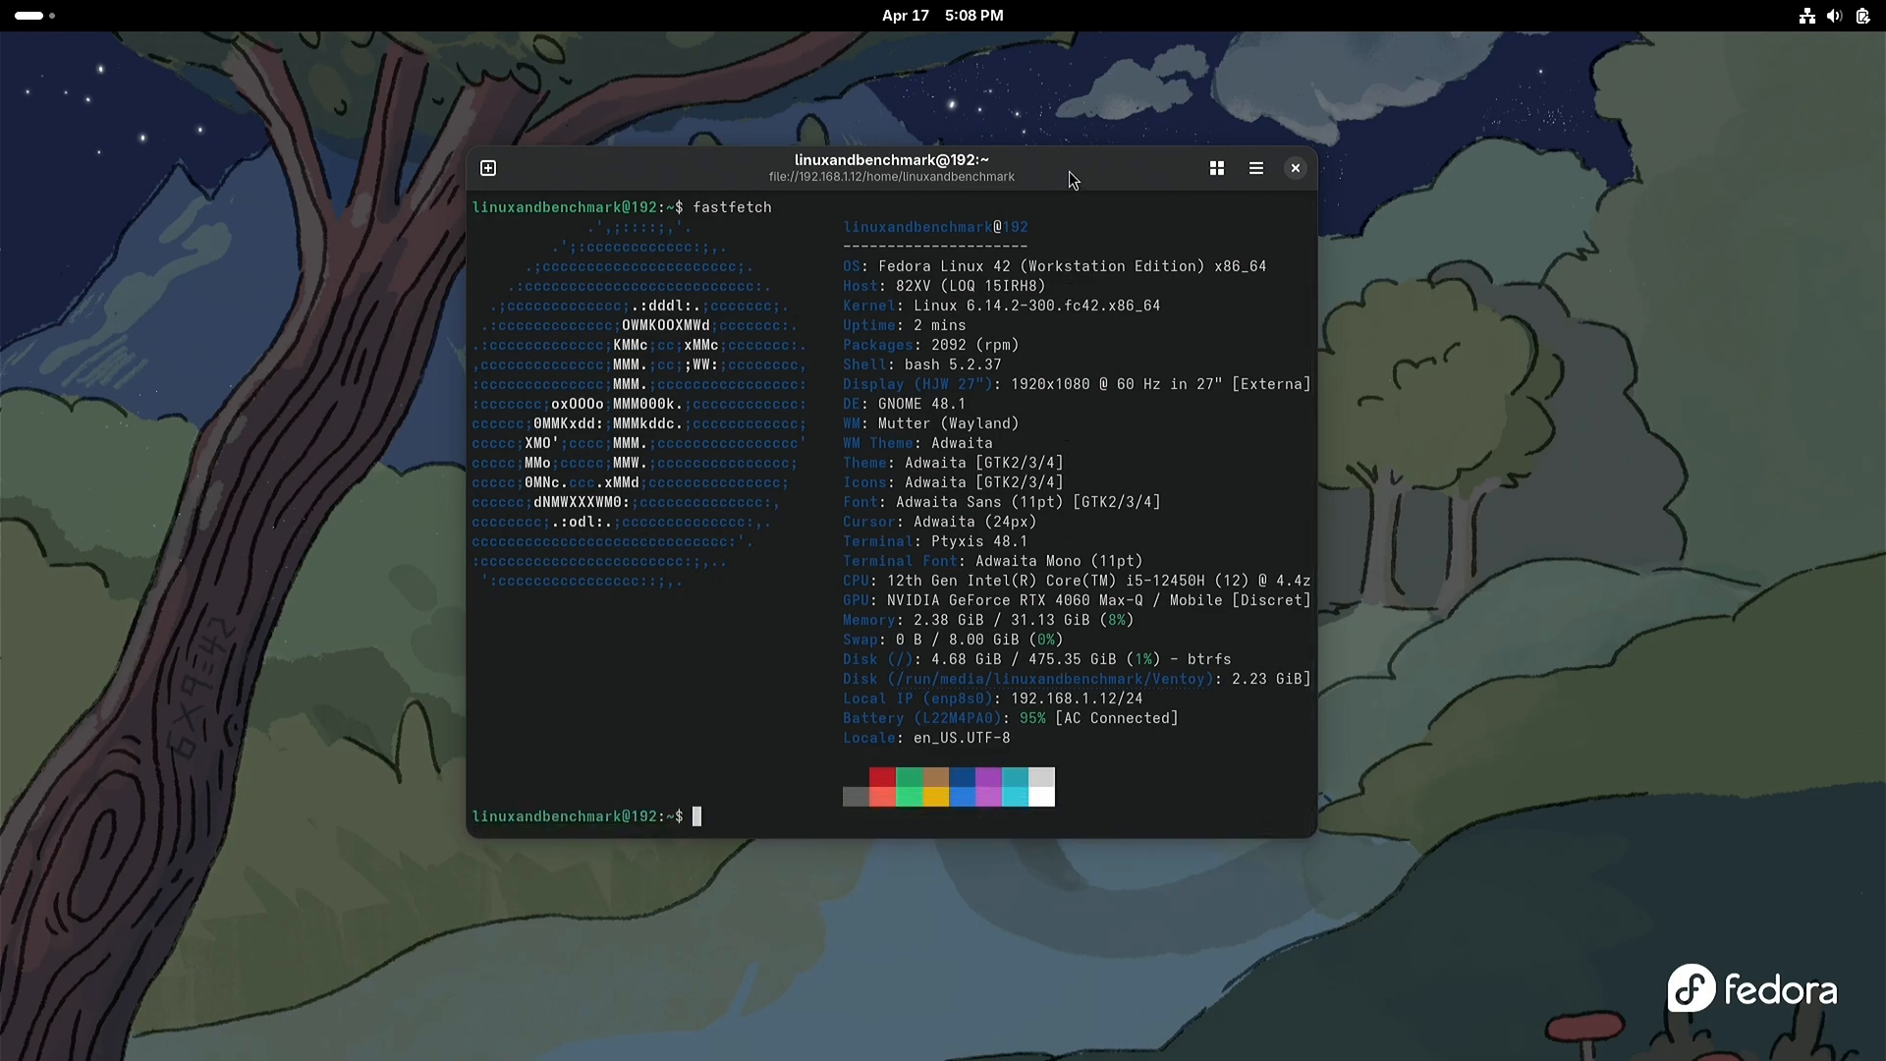
left_click_drag(1070, 157, 1647, 52)
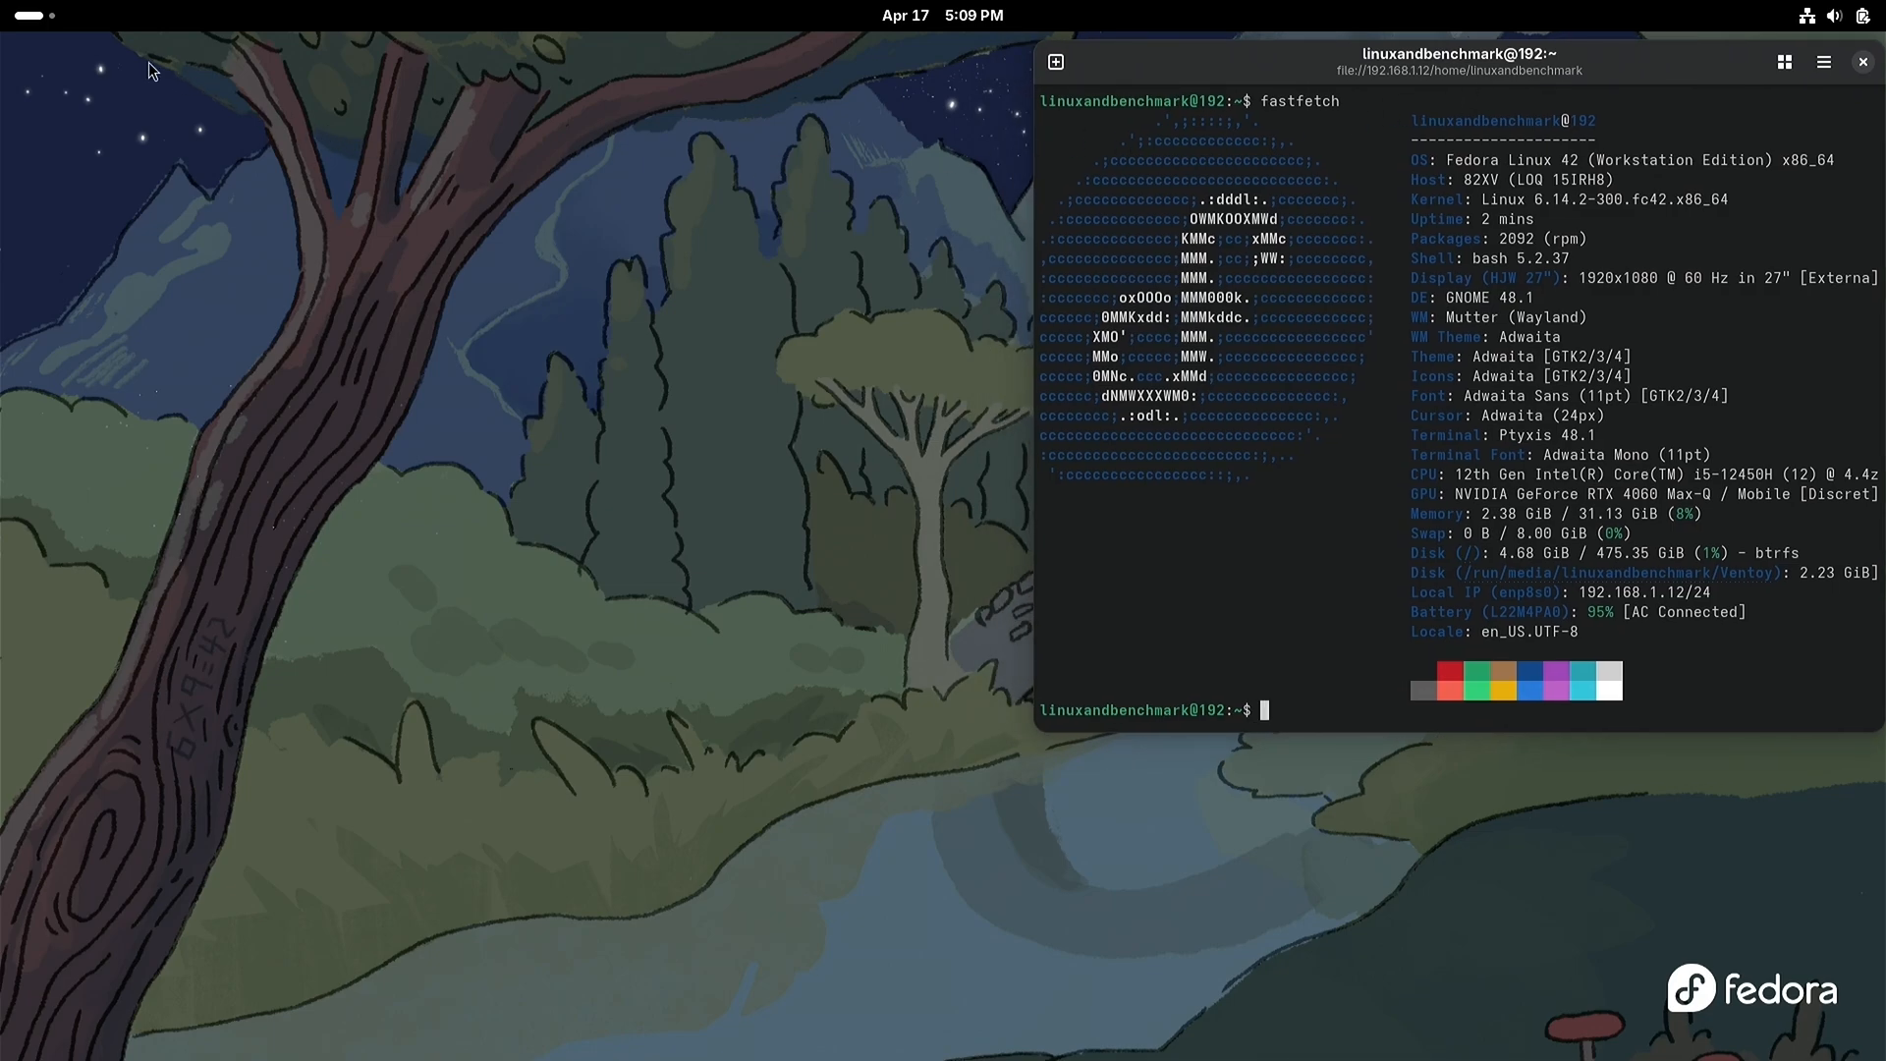
Step: Launch NVIDIA X Server Settings from the full application list and place its window beside the terminal
left_click(33, 19)
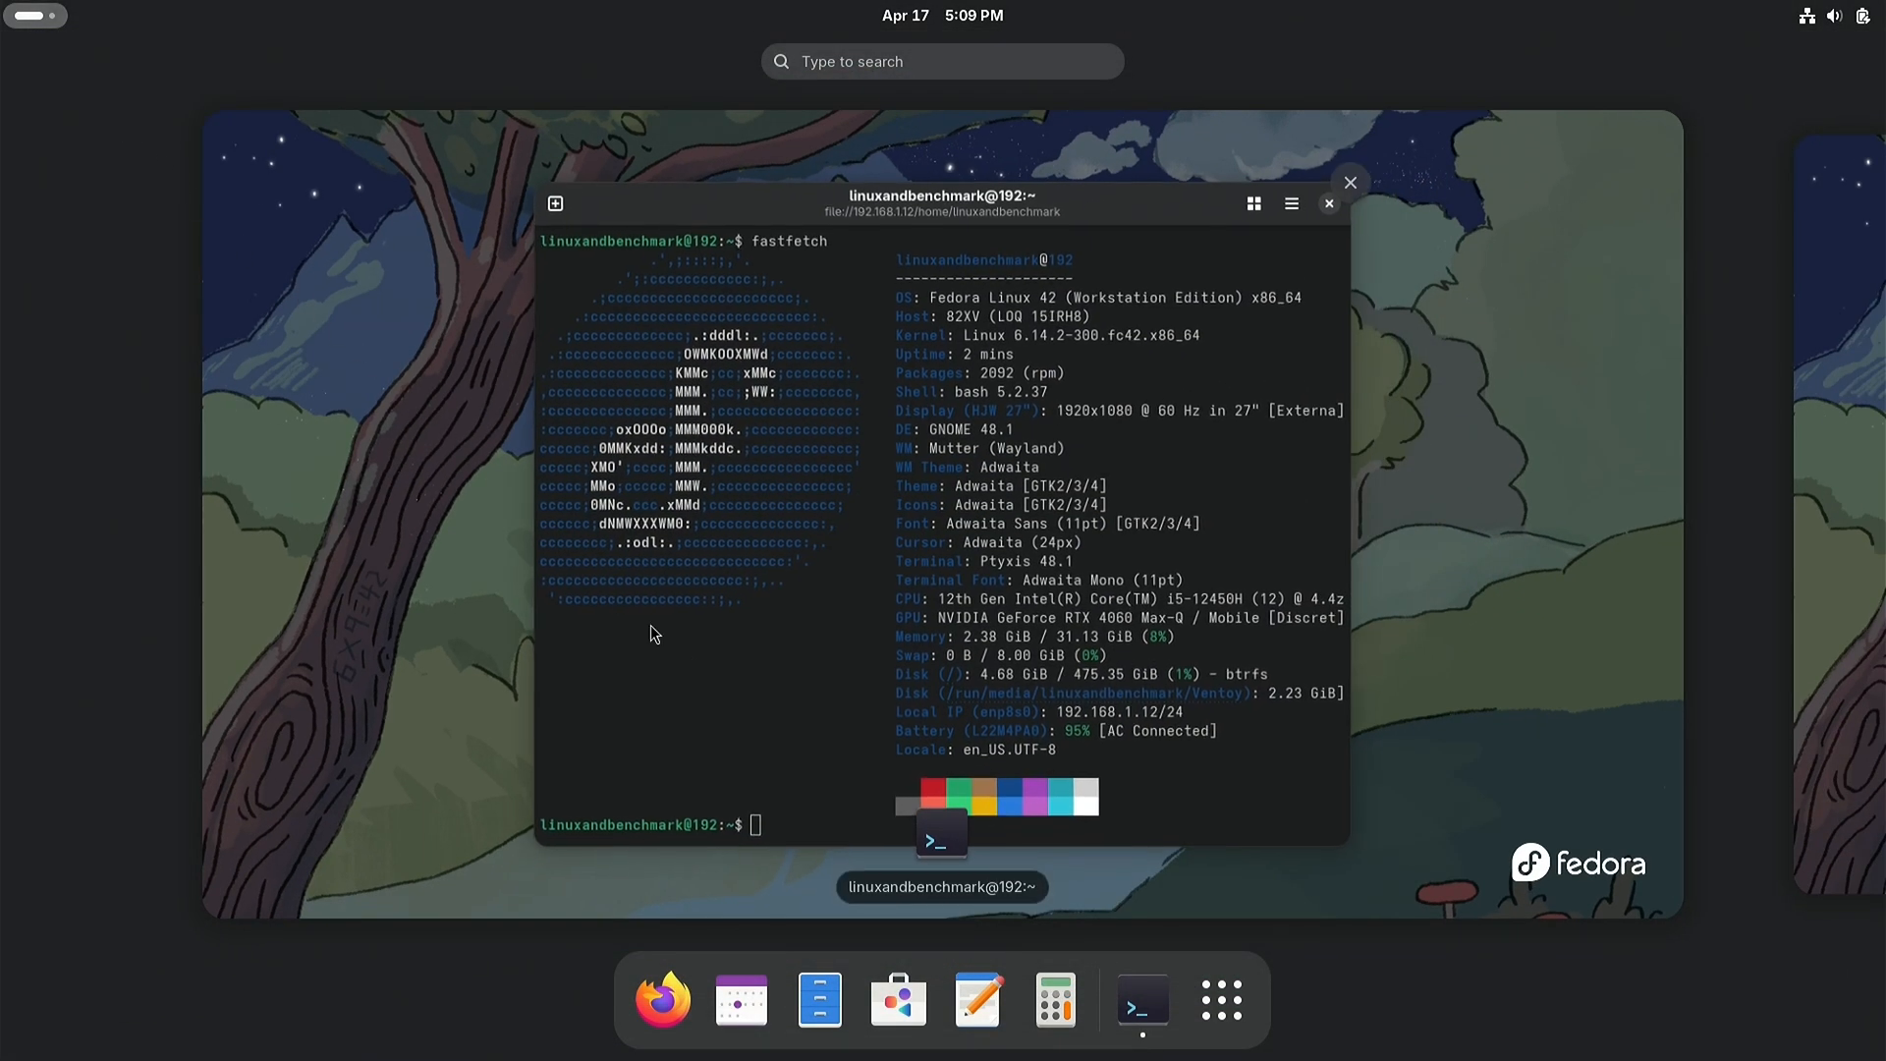
left_click(1223, 1007)
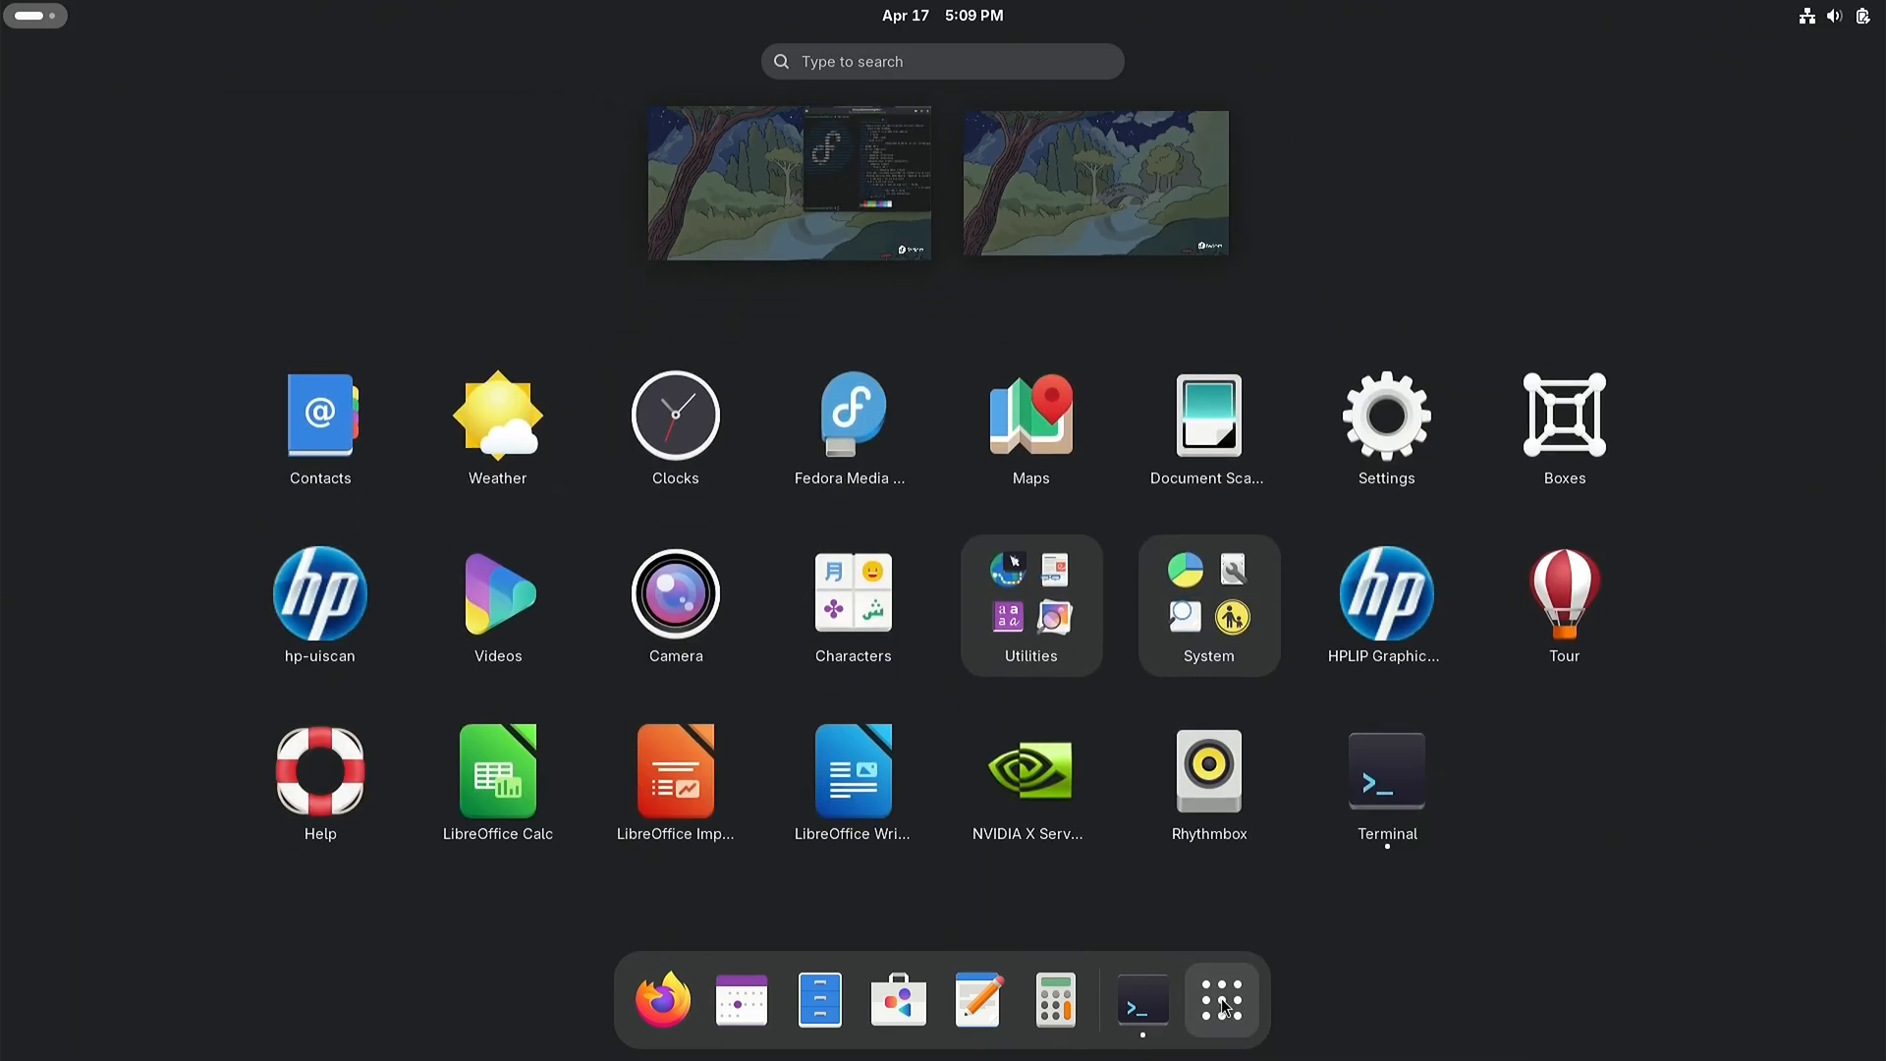
left_click(1025, 793)
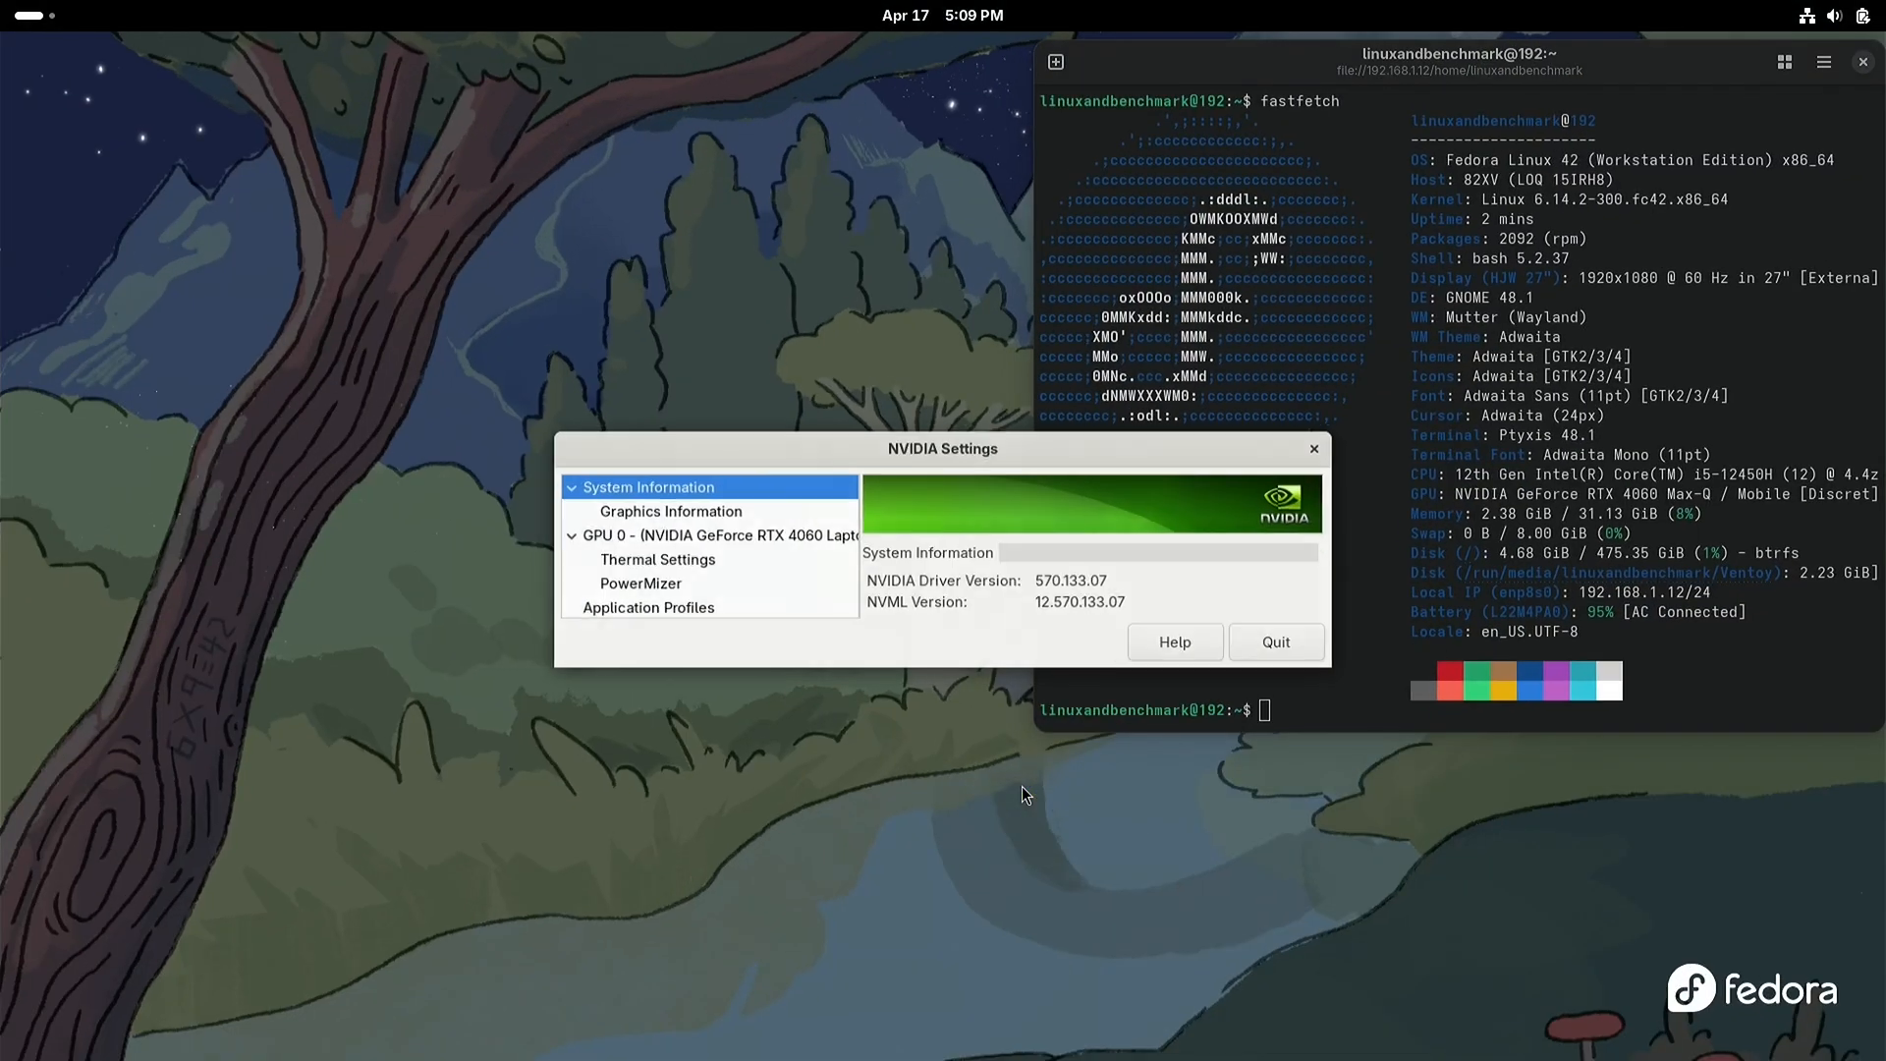
left_click_drag(819, 448, 438, 94)
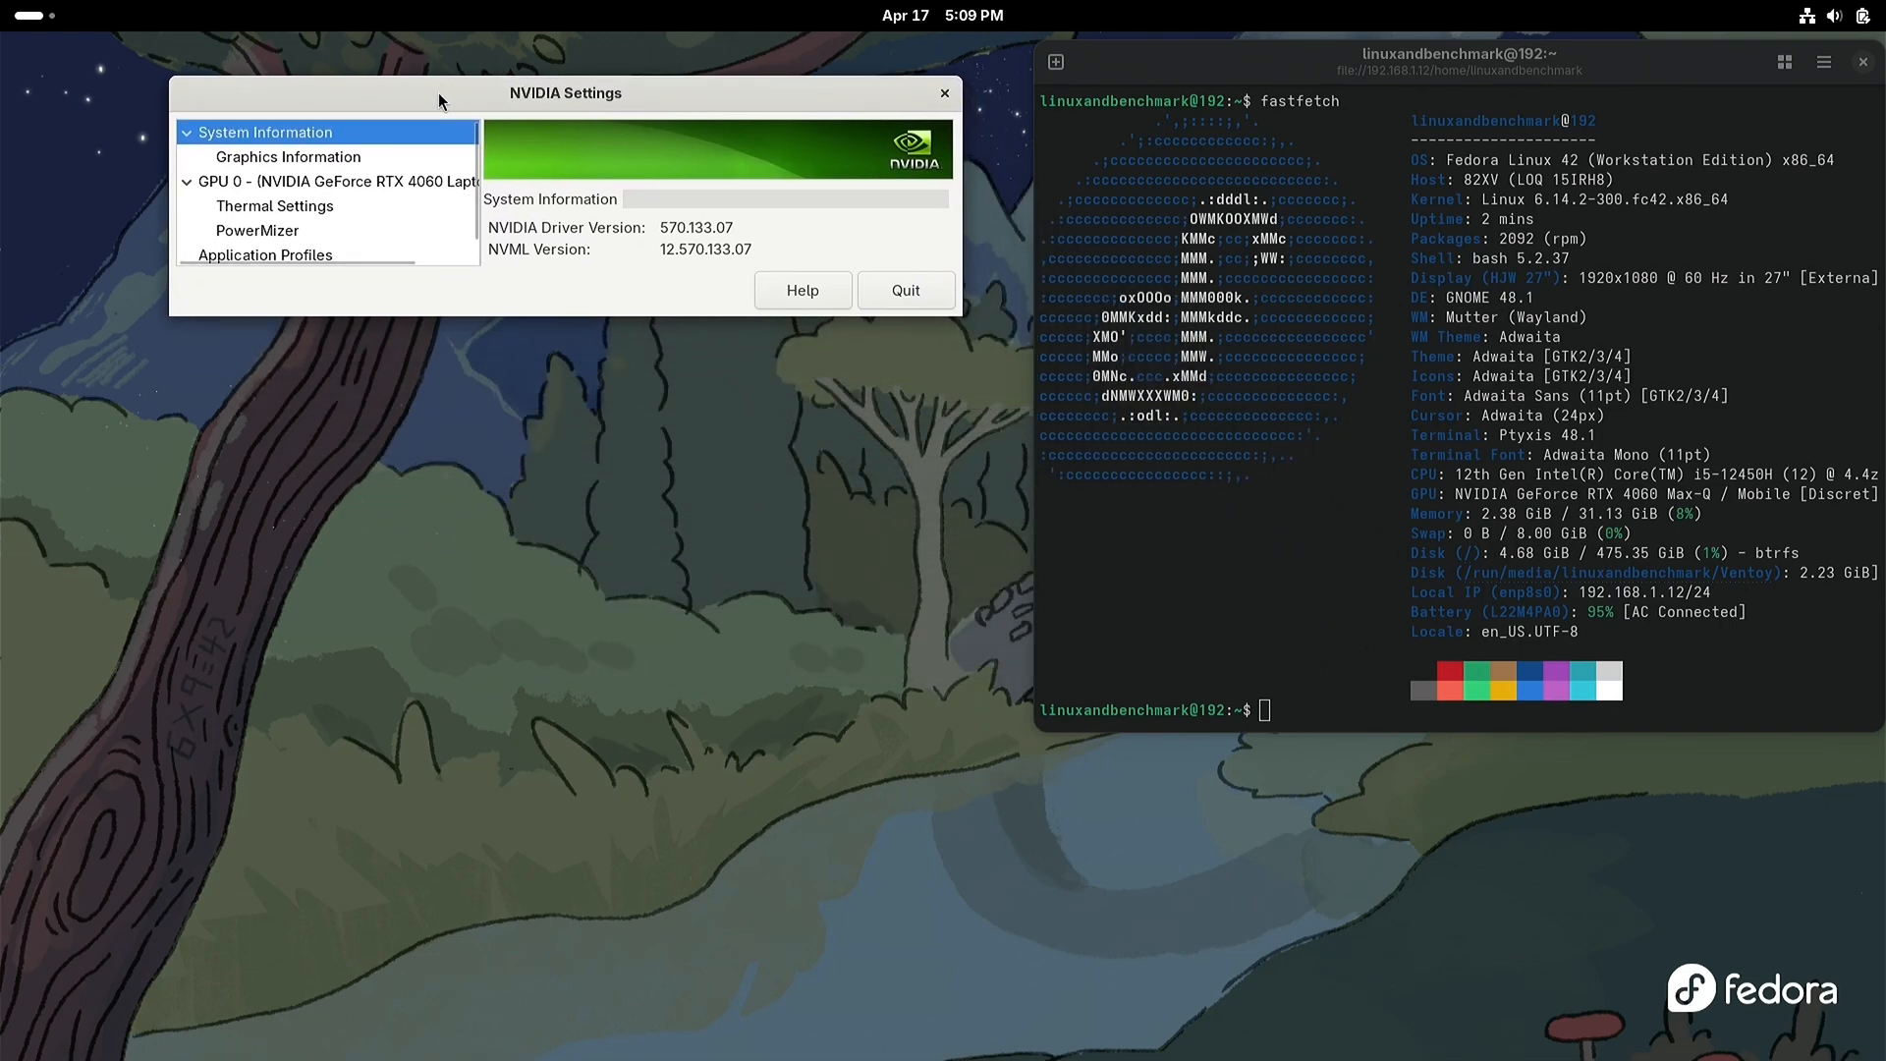
Step: Look through the NVIDIA Settings pages for graphics, GPU, thermal, PowerMizer, application profiles and configuration, ending on System Information
left_click(376, 154)
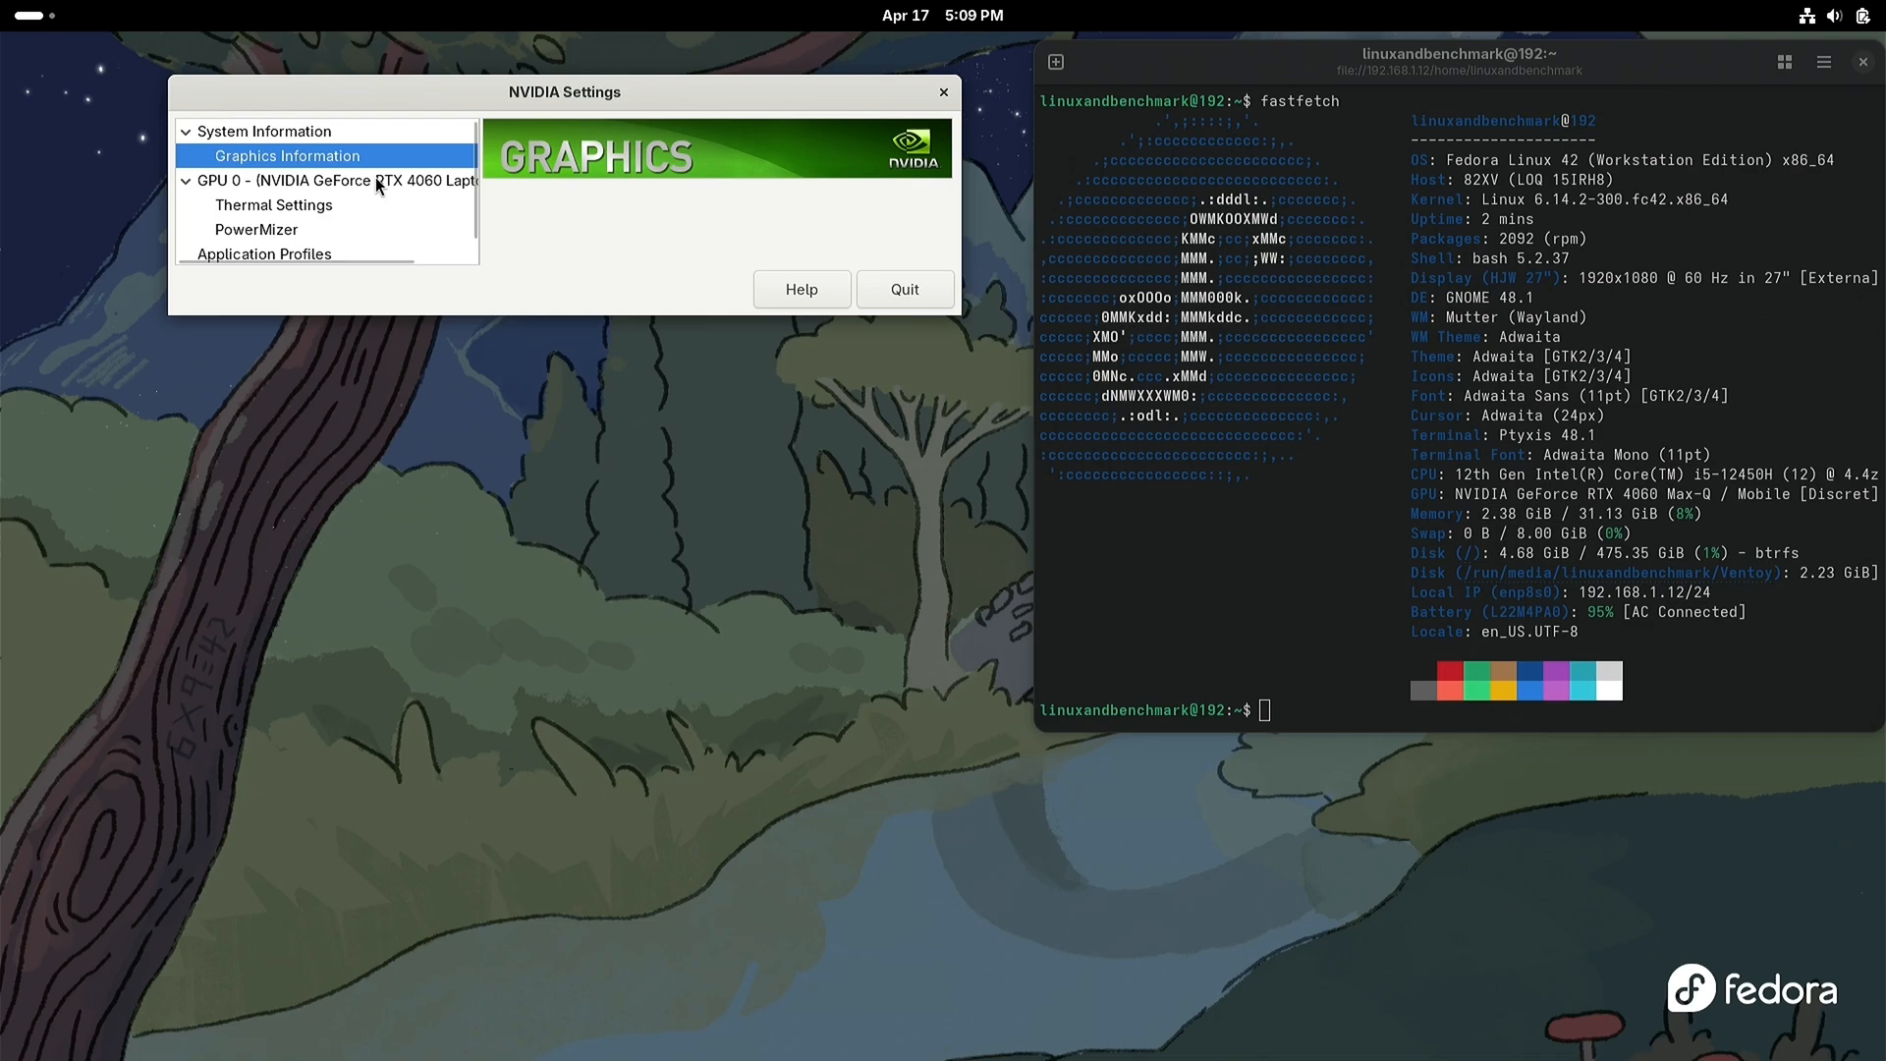
left_click(376, 179)
left_click(368, 203)
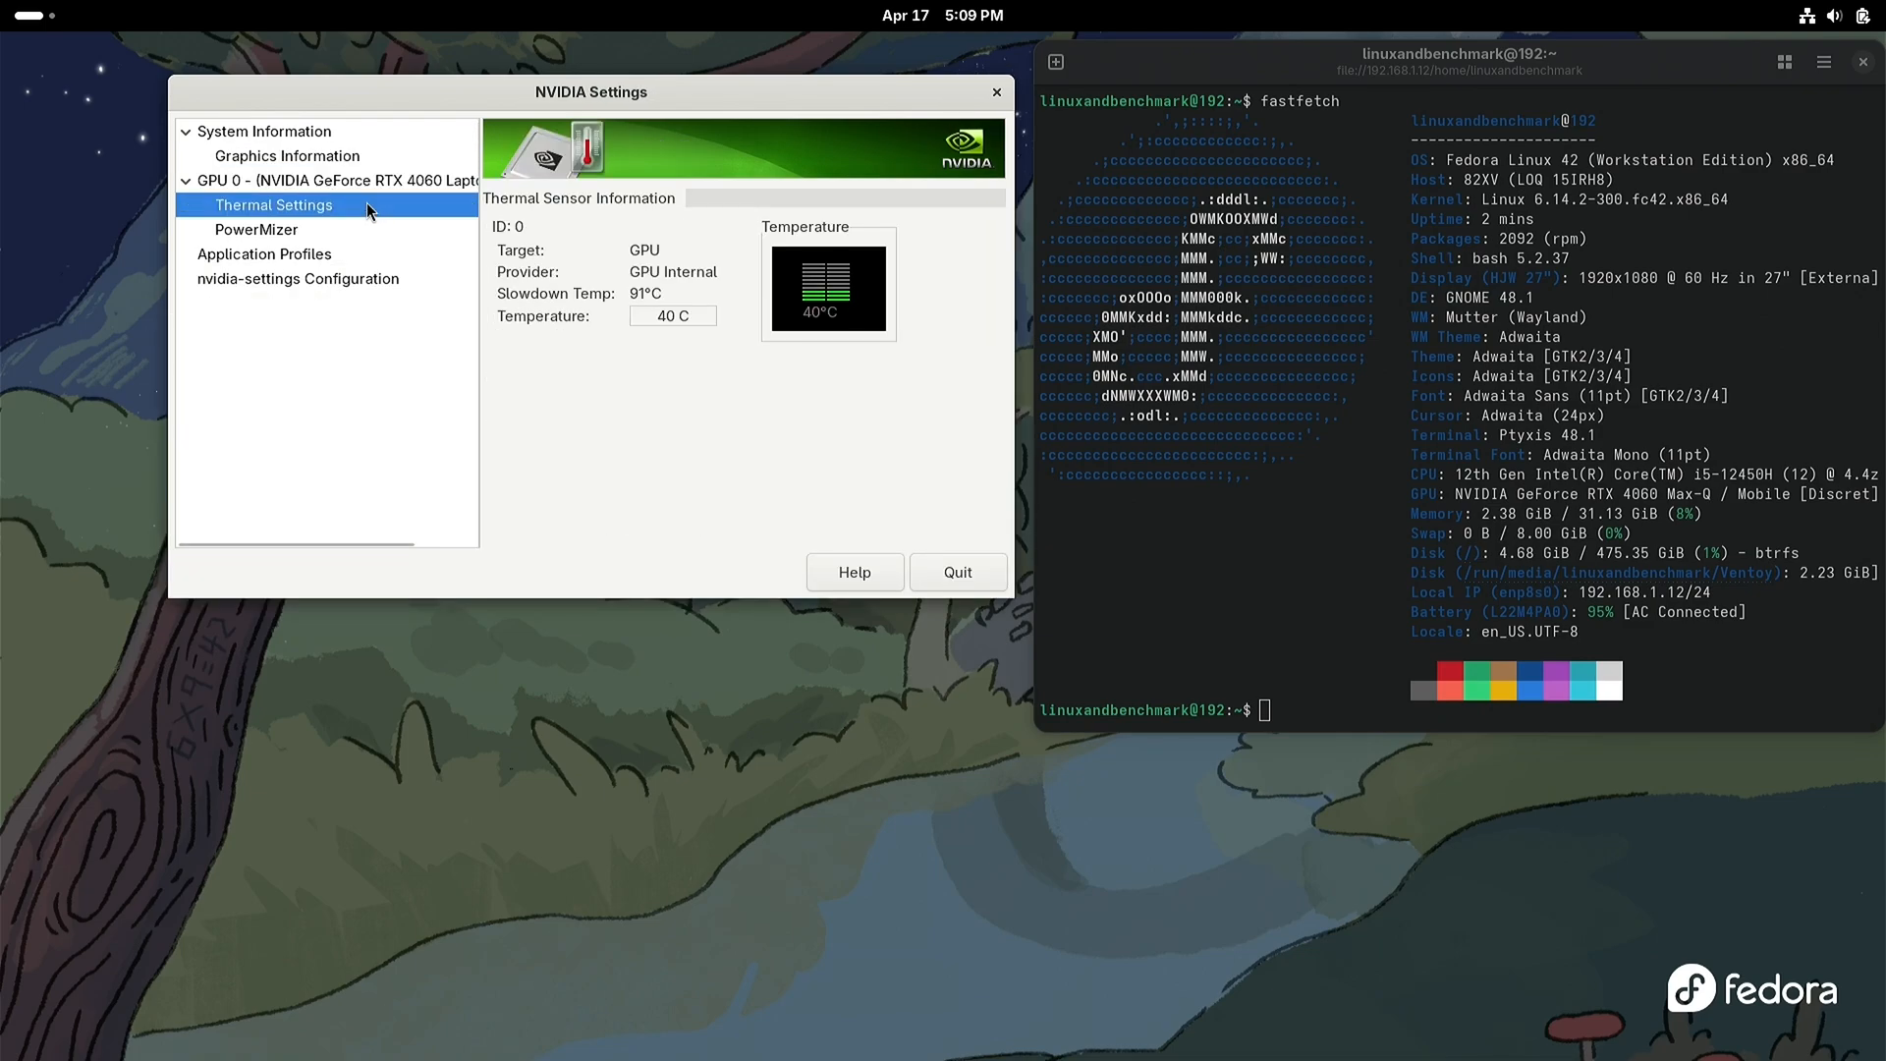
left_click(362, 232)
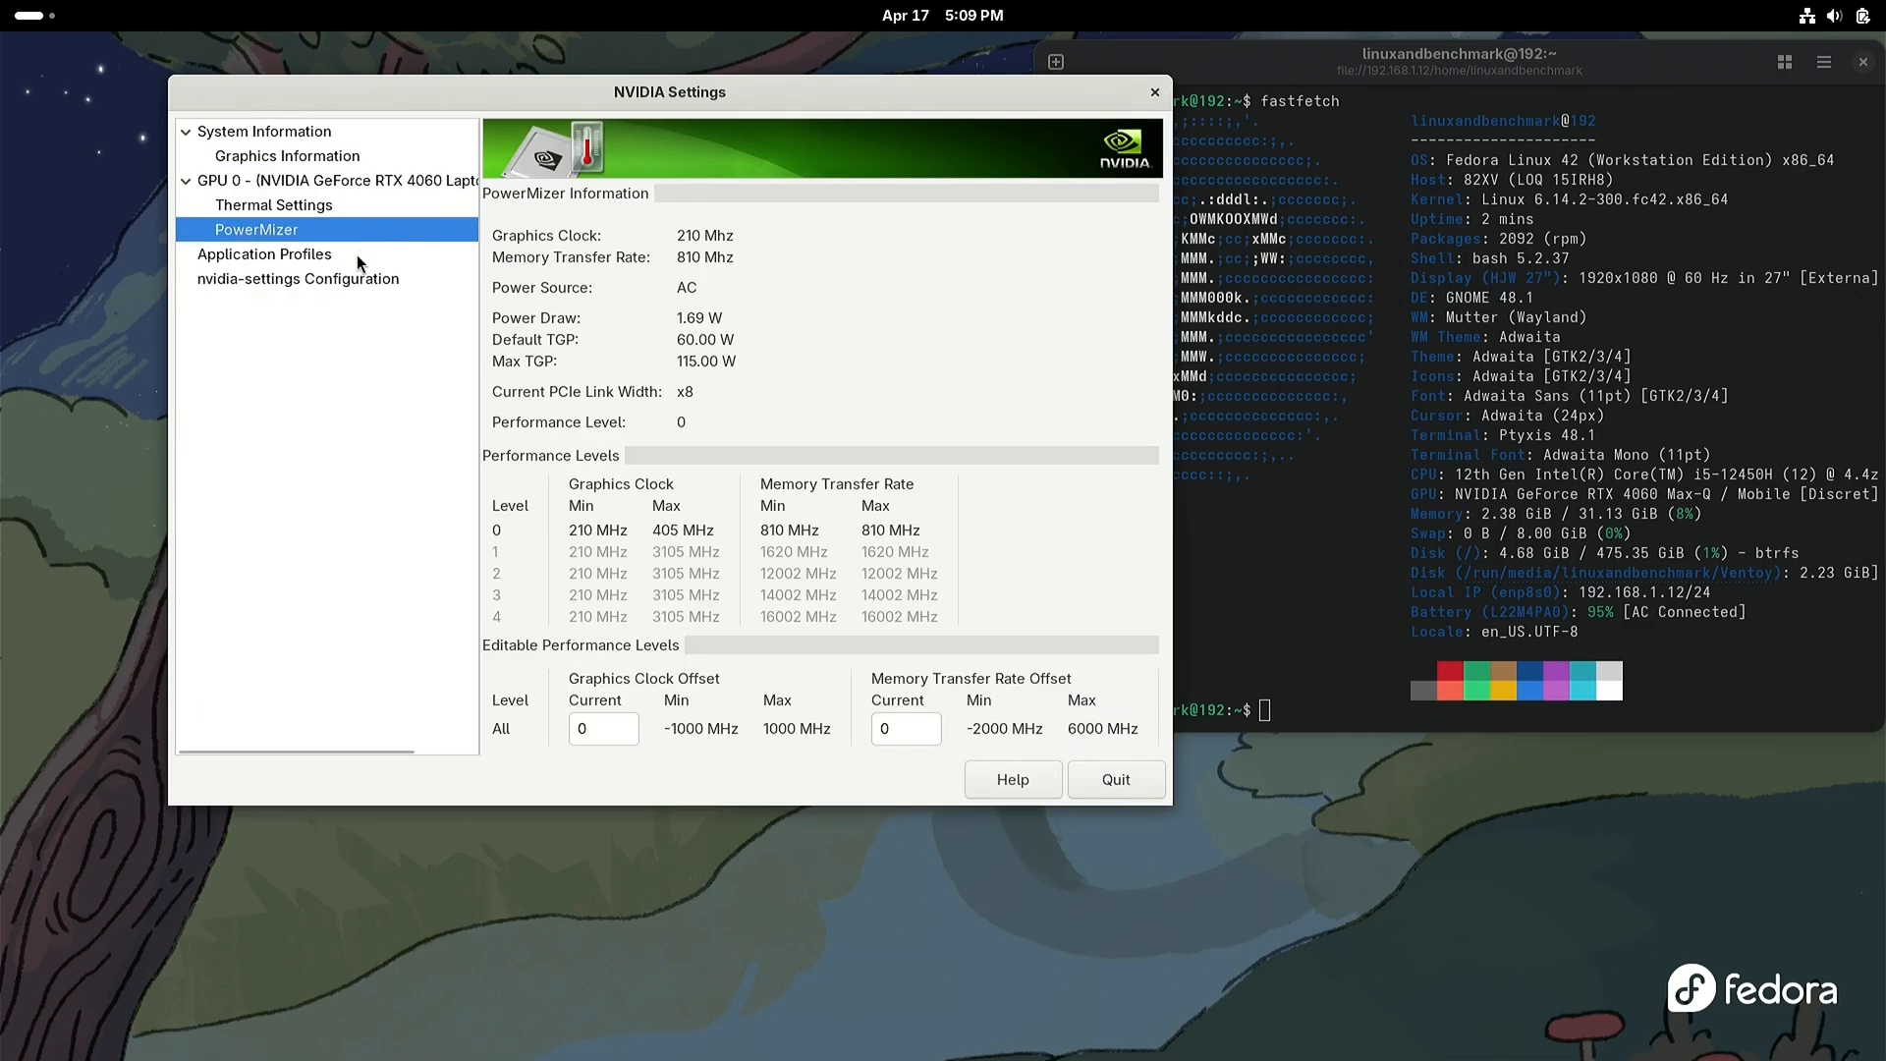
left_click(357, 256)
left_click(356, 279)
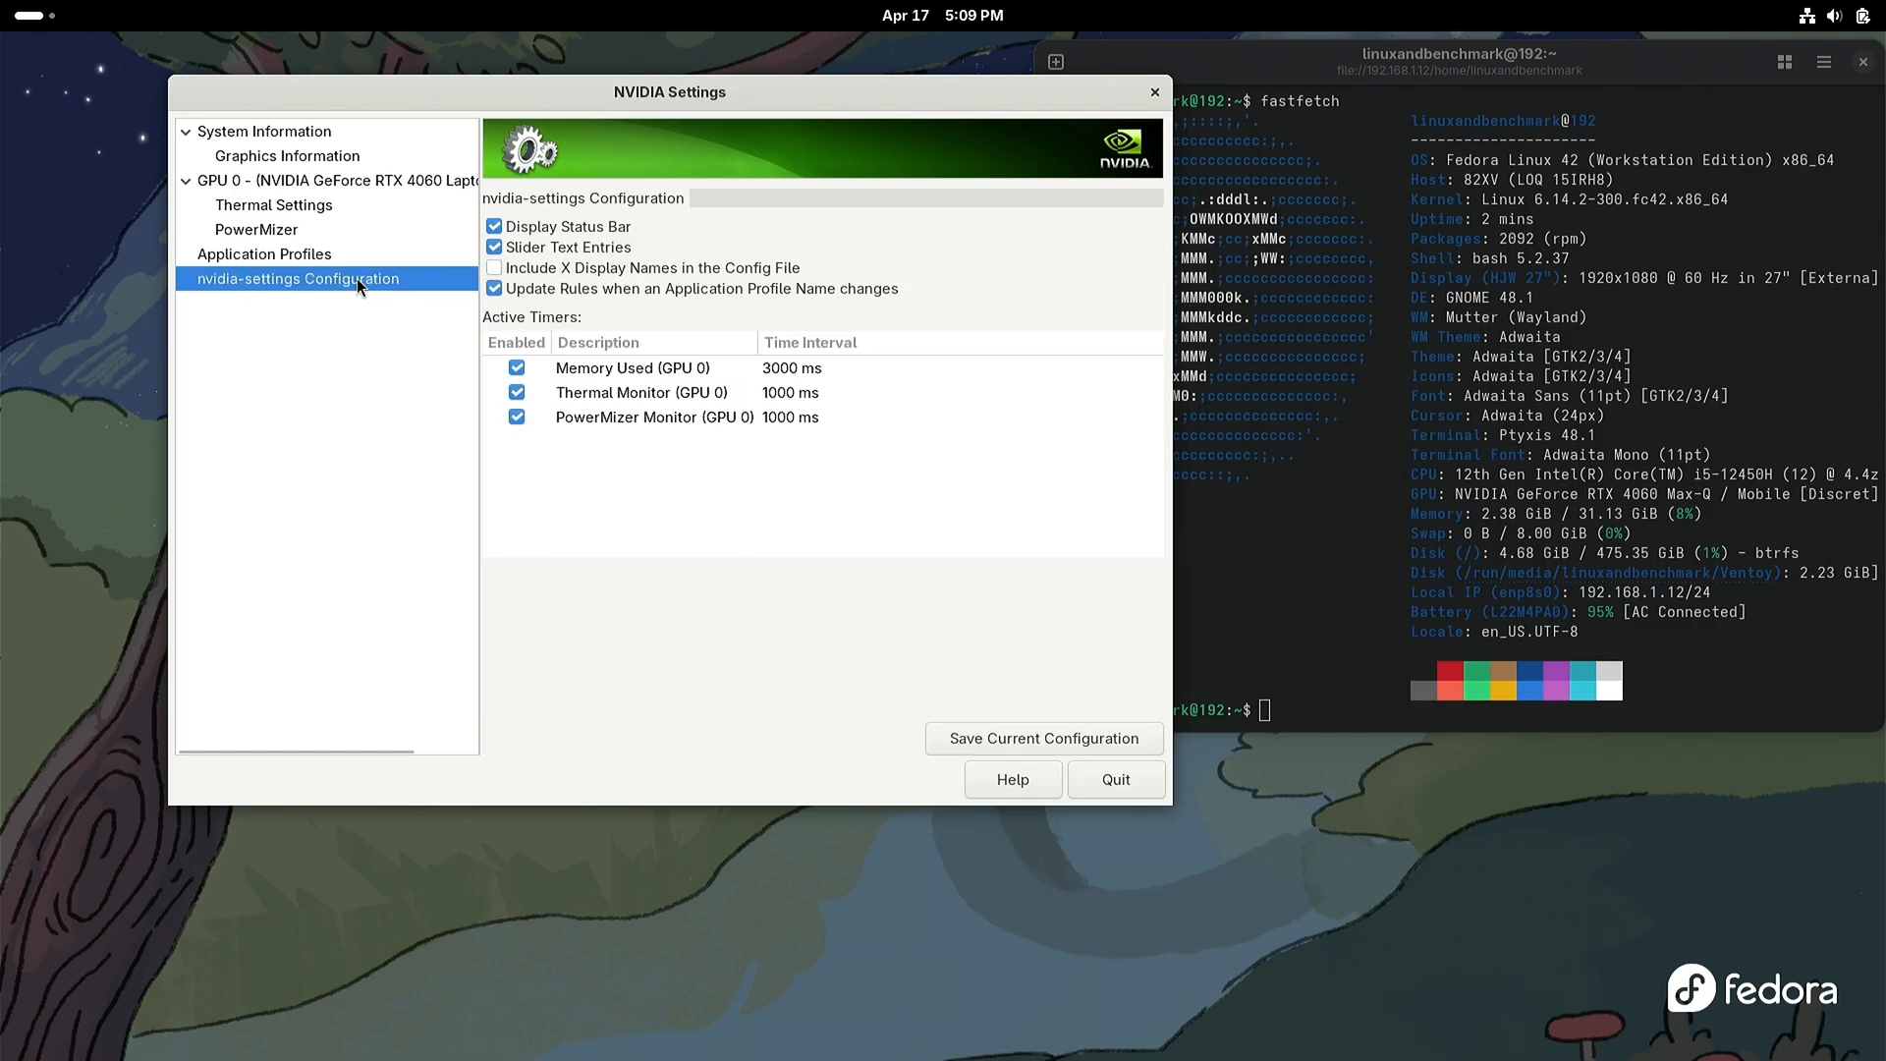
left_click(348, 131)
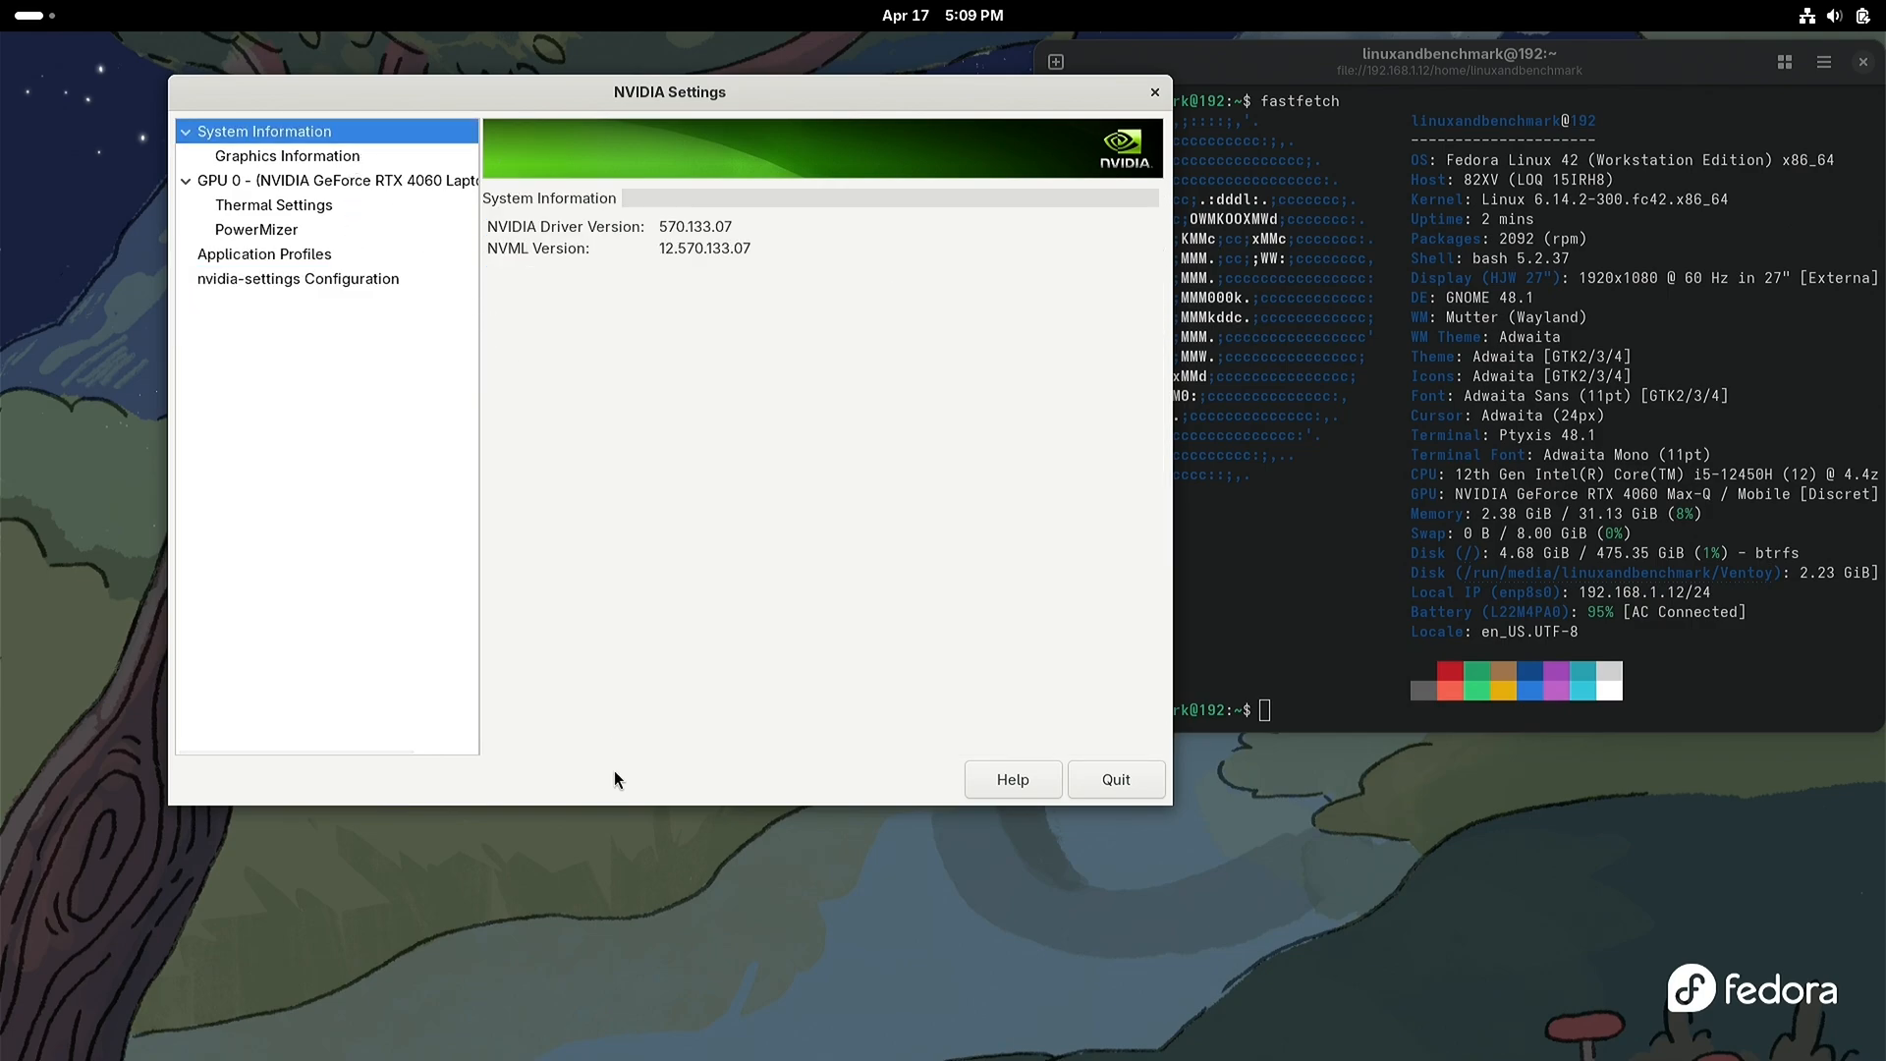
Step: Shrink the NVIDIA Settings window in height and width and place it directly below the terminal
left_click_drag(614, 803, 600, 363)
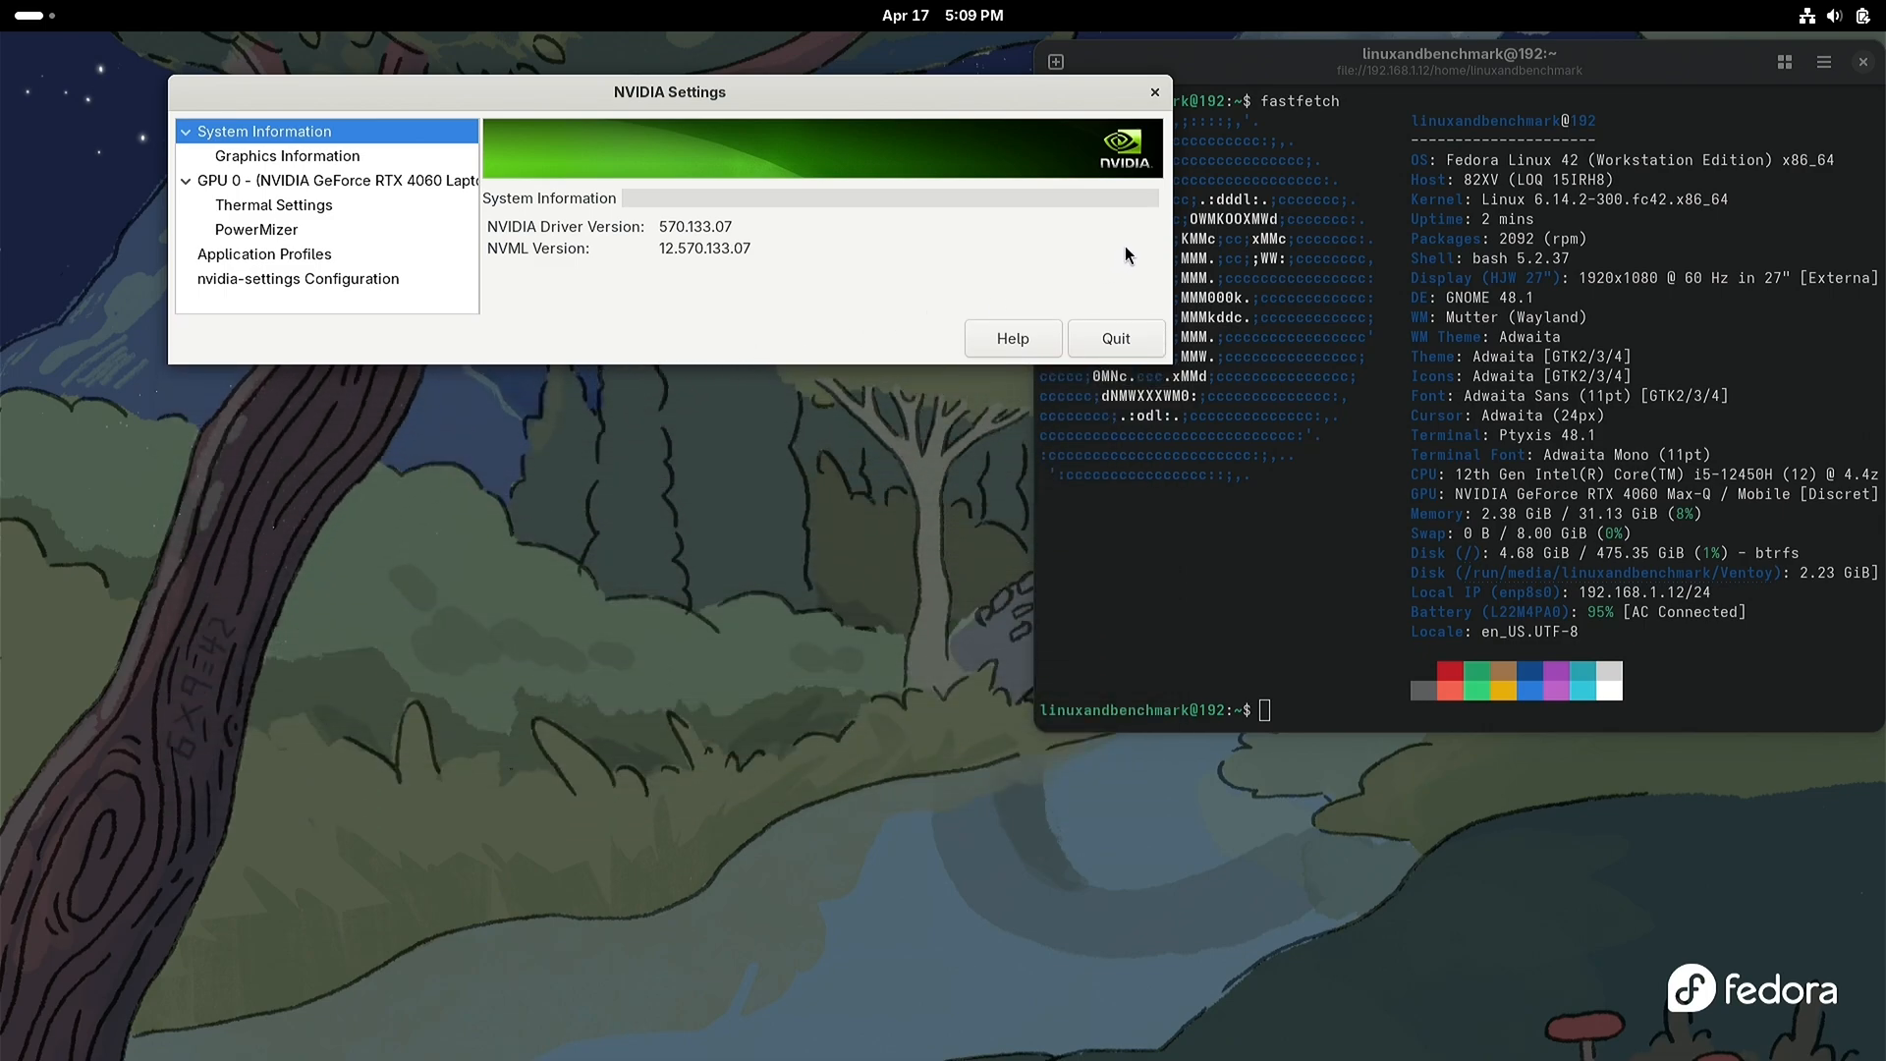
left_click_drag(1165, 227, 884, 228)
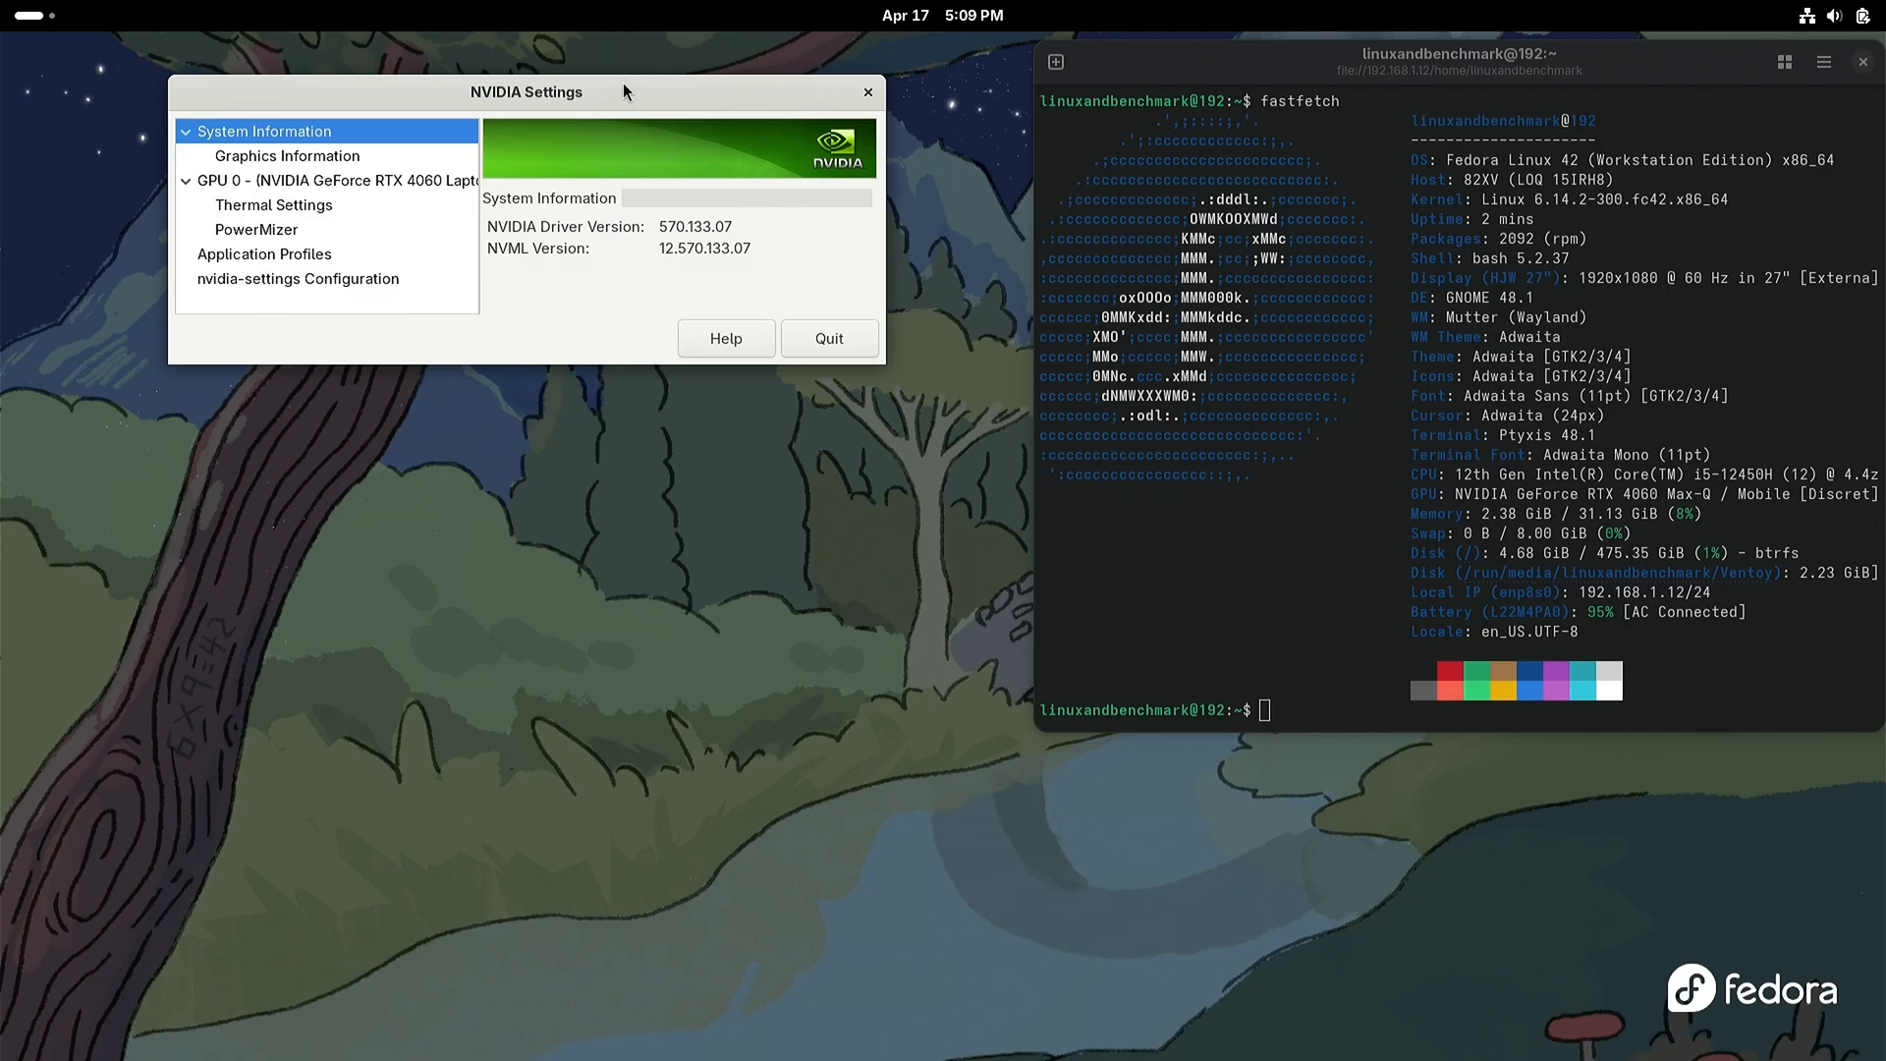
left_click_drag(623, 84, 1639, 747)
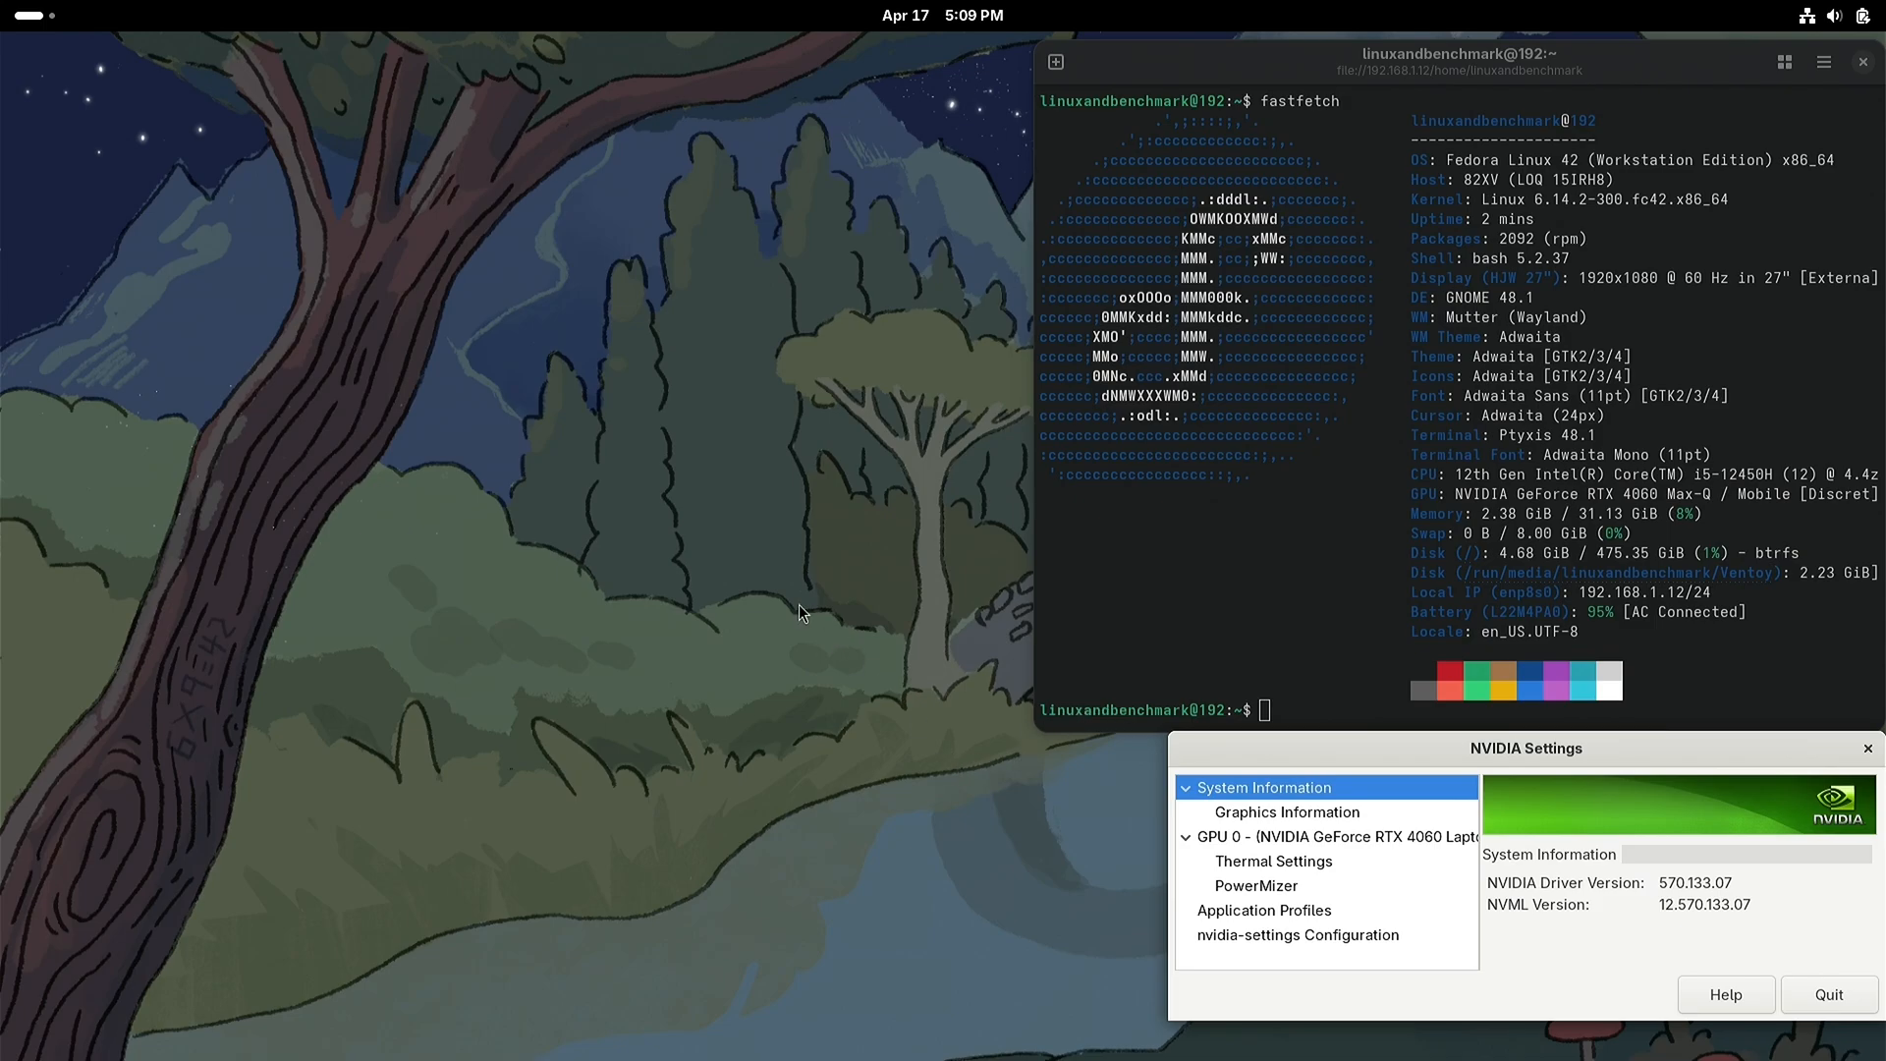
Step: Launch the GNOME Software store and place its window in the desktop's upper-left corner
left_click(44, 21)
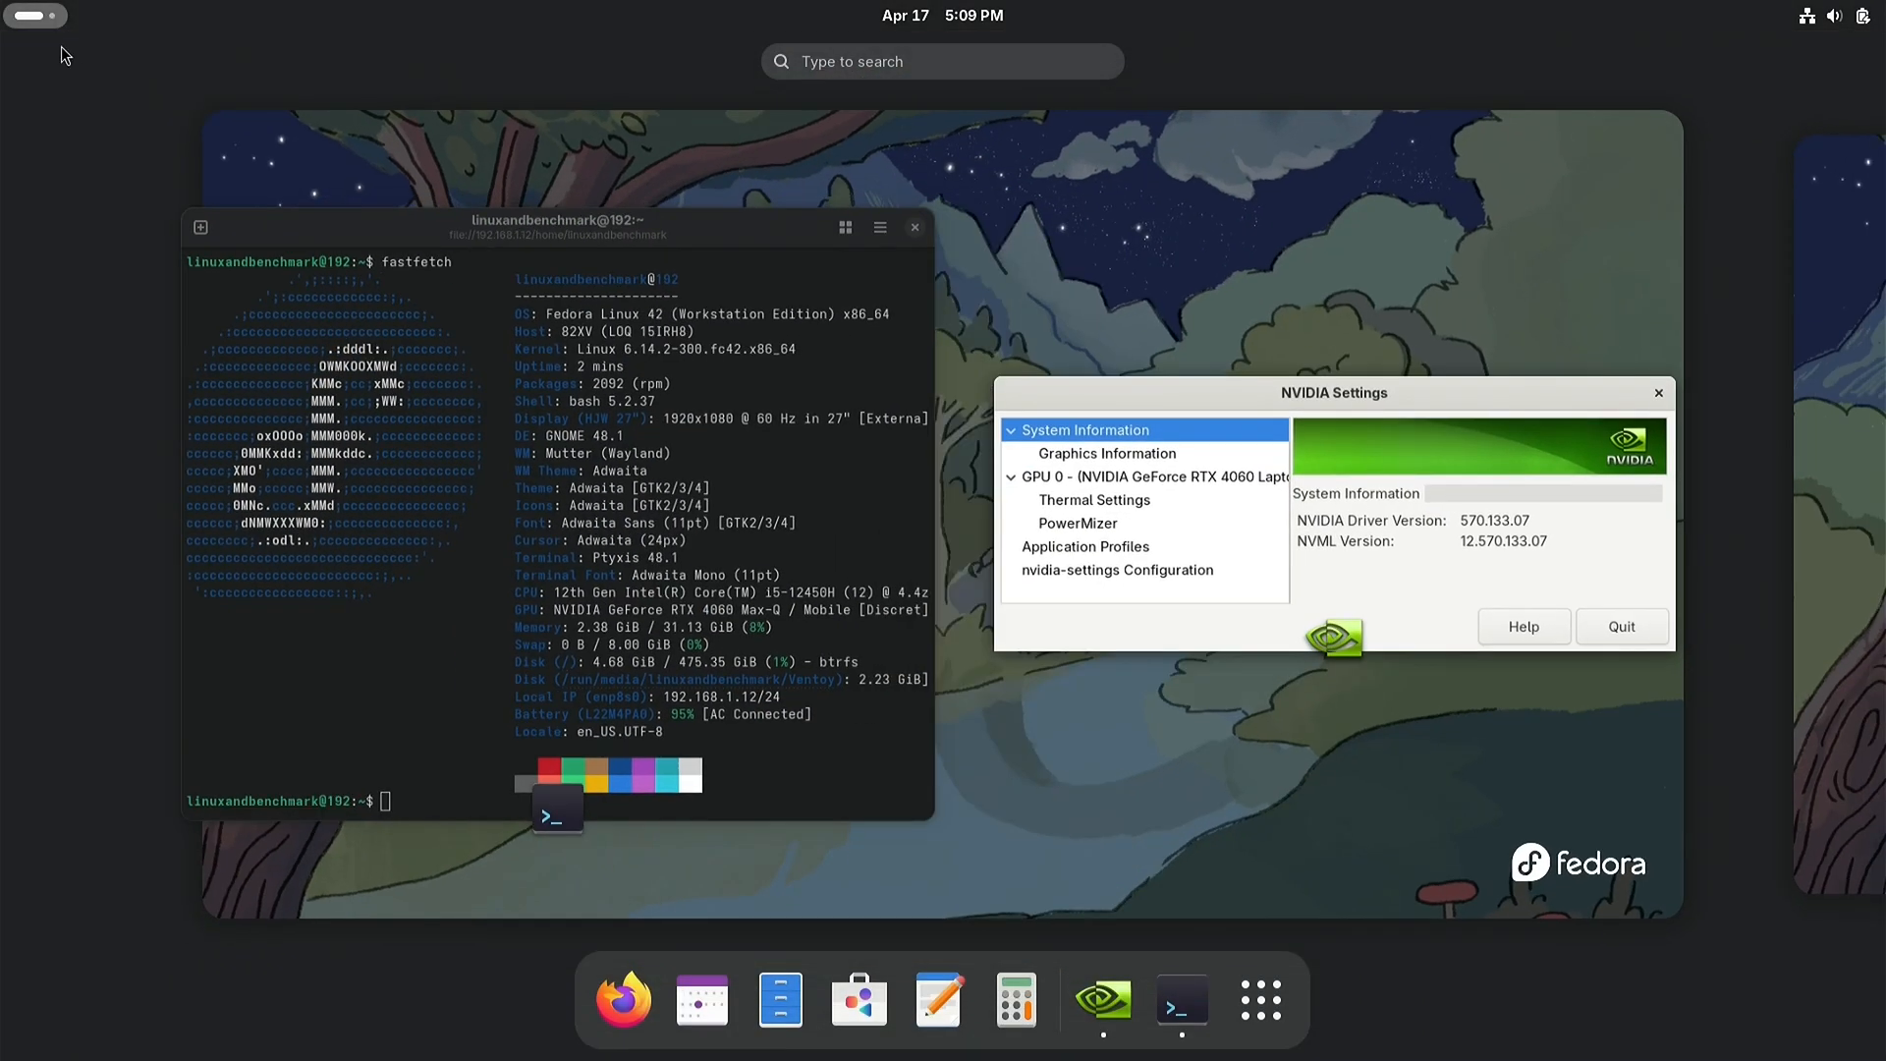
left_click(849, 983)
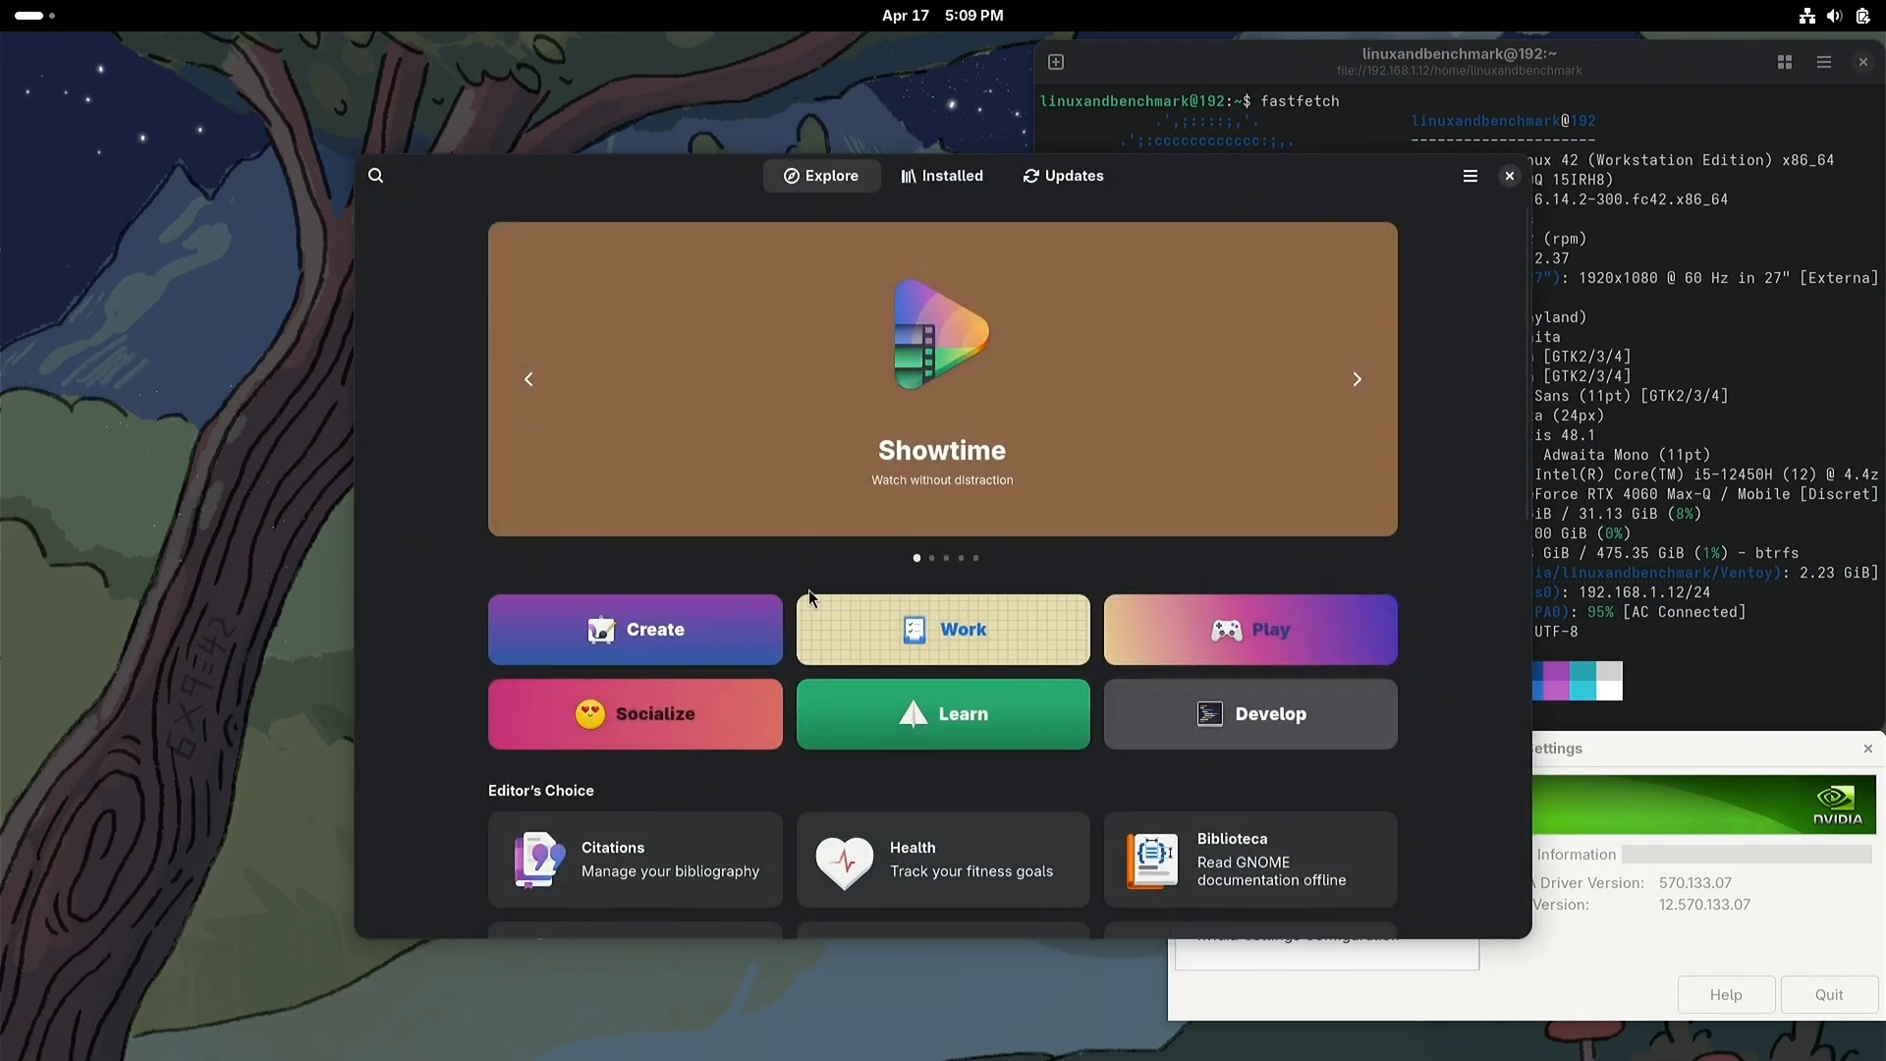
left_click_drag(706, 169, 370, 62)
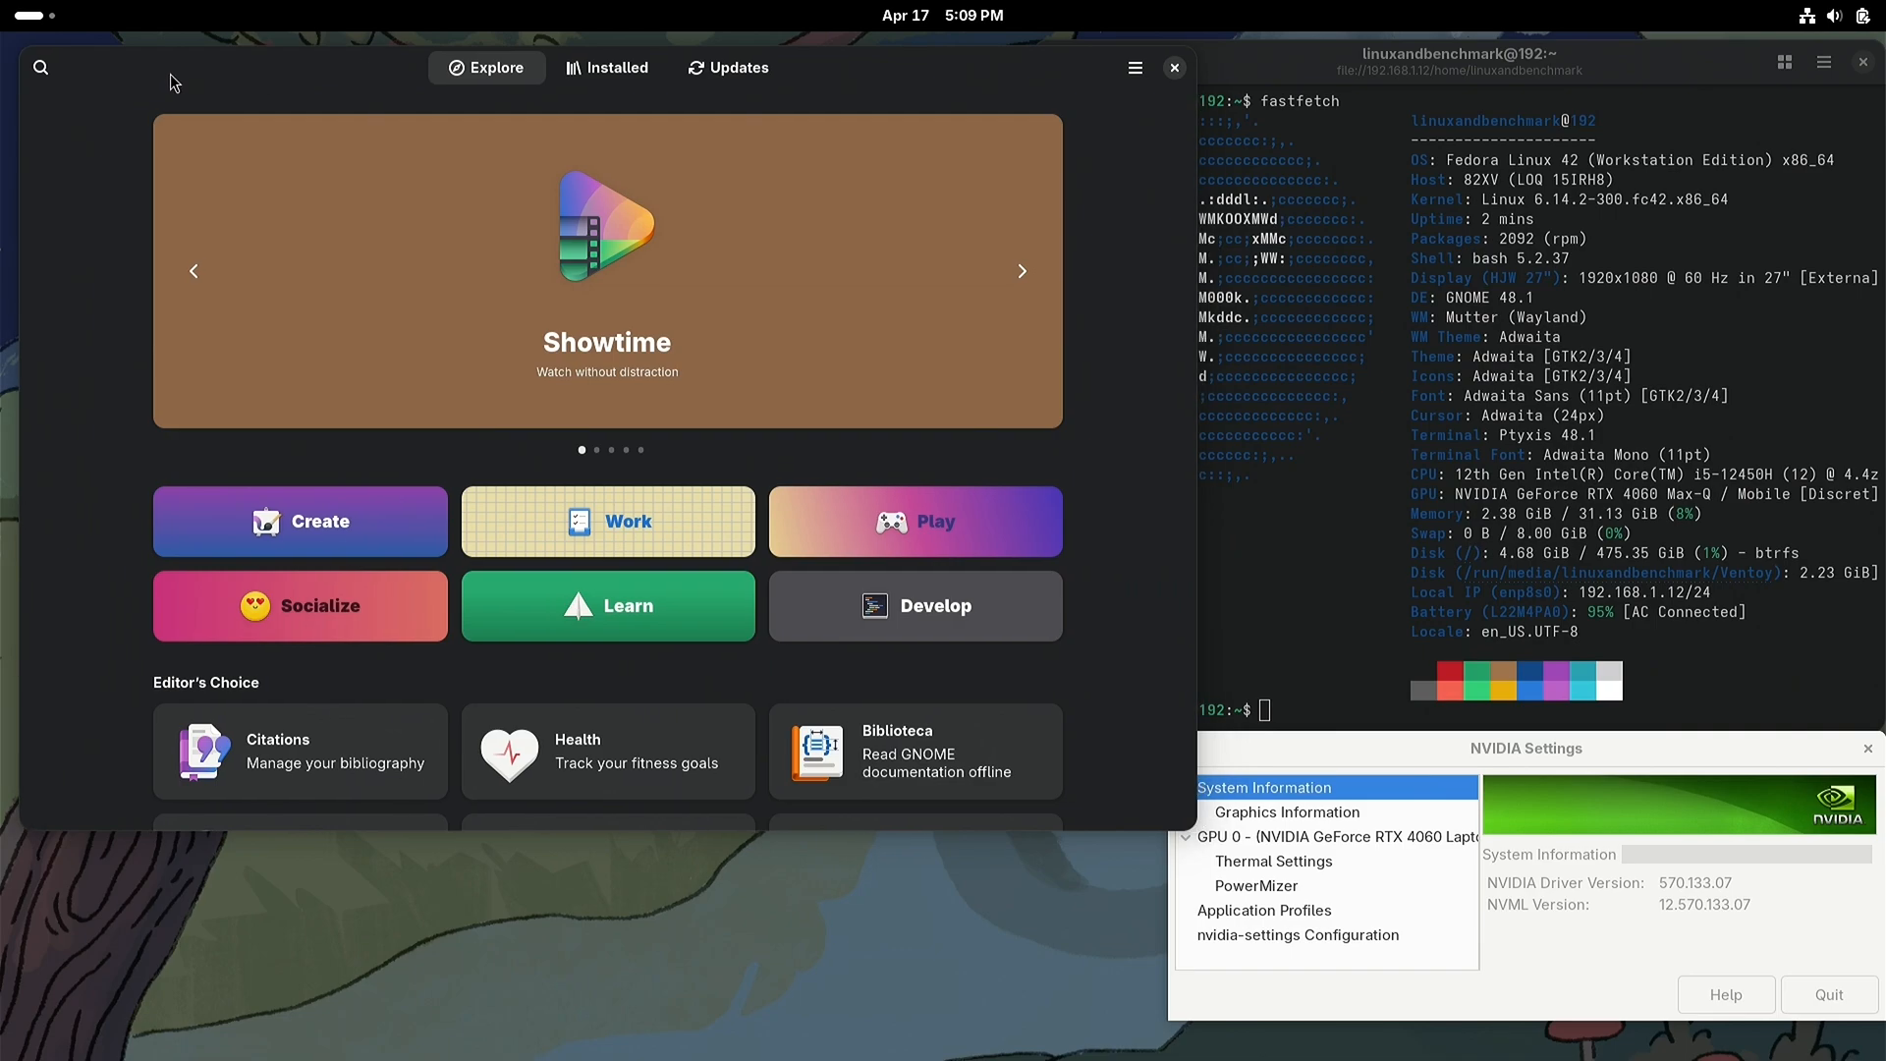
Step: Search the store for heroic and install Heroic Games Launcher from Flathub
left_click(41, 68)
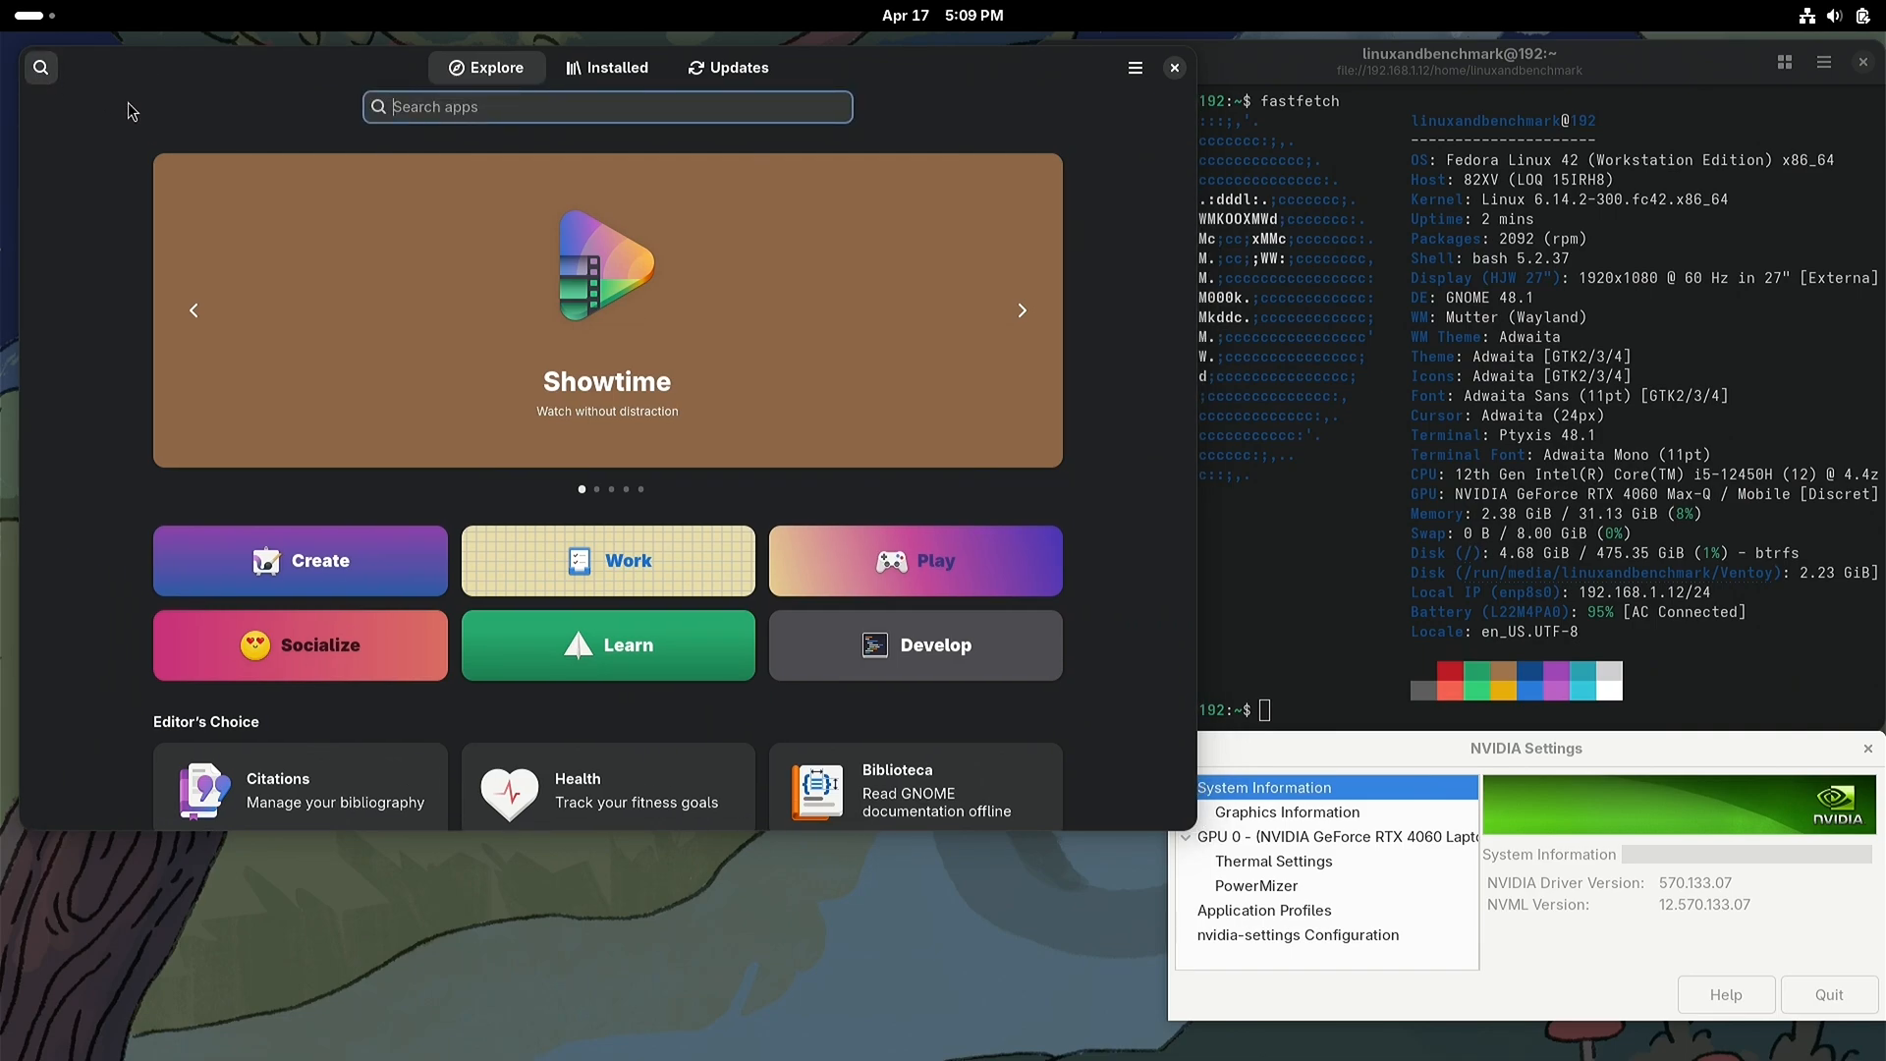
type("heroic")
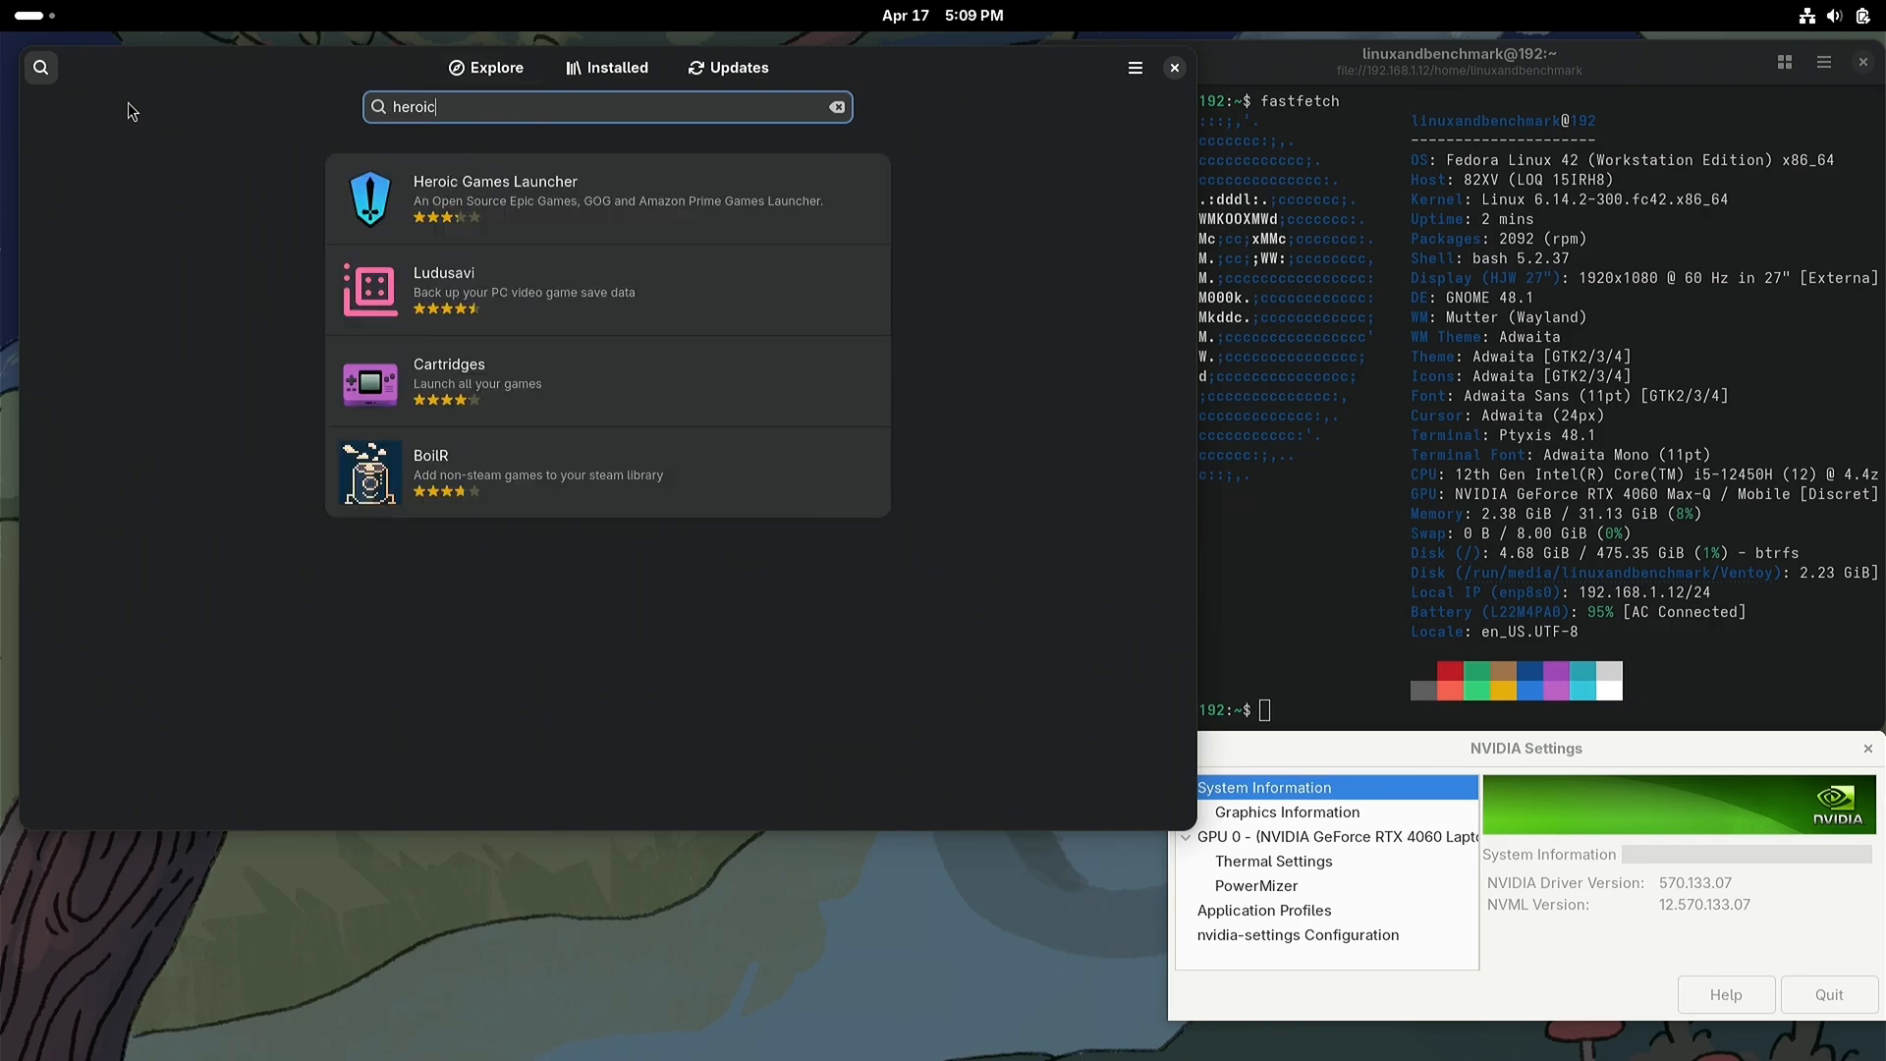
left_click(658, 206)
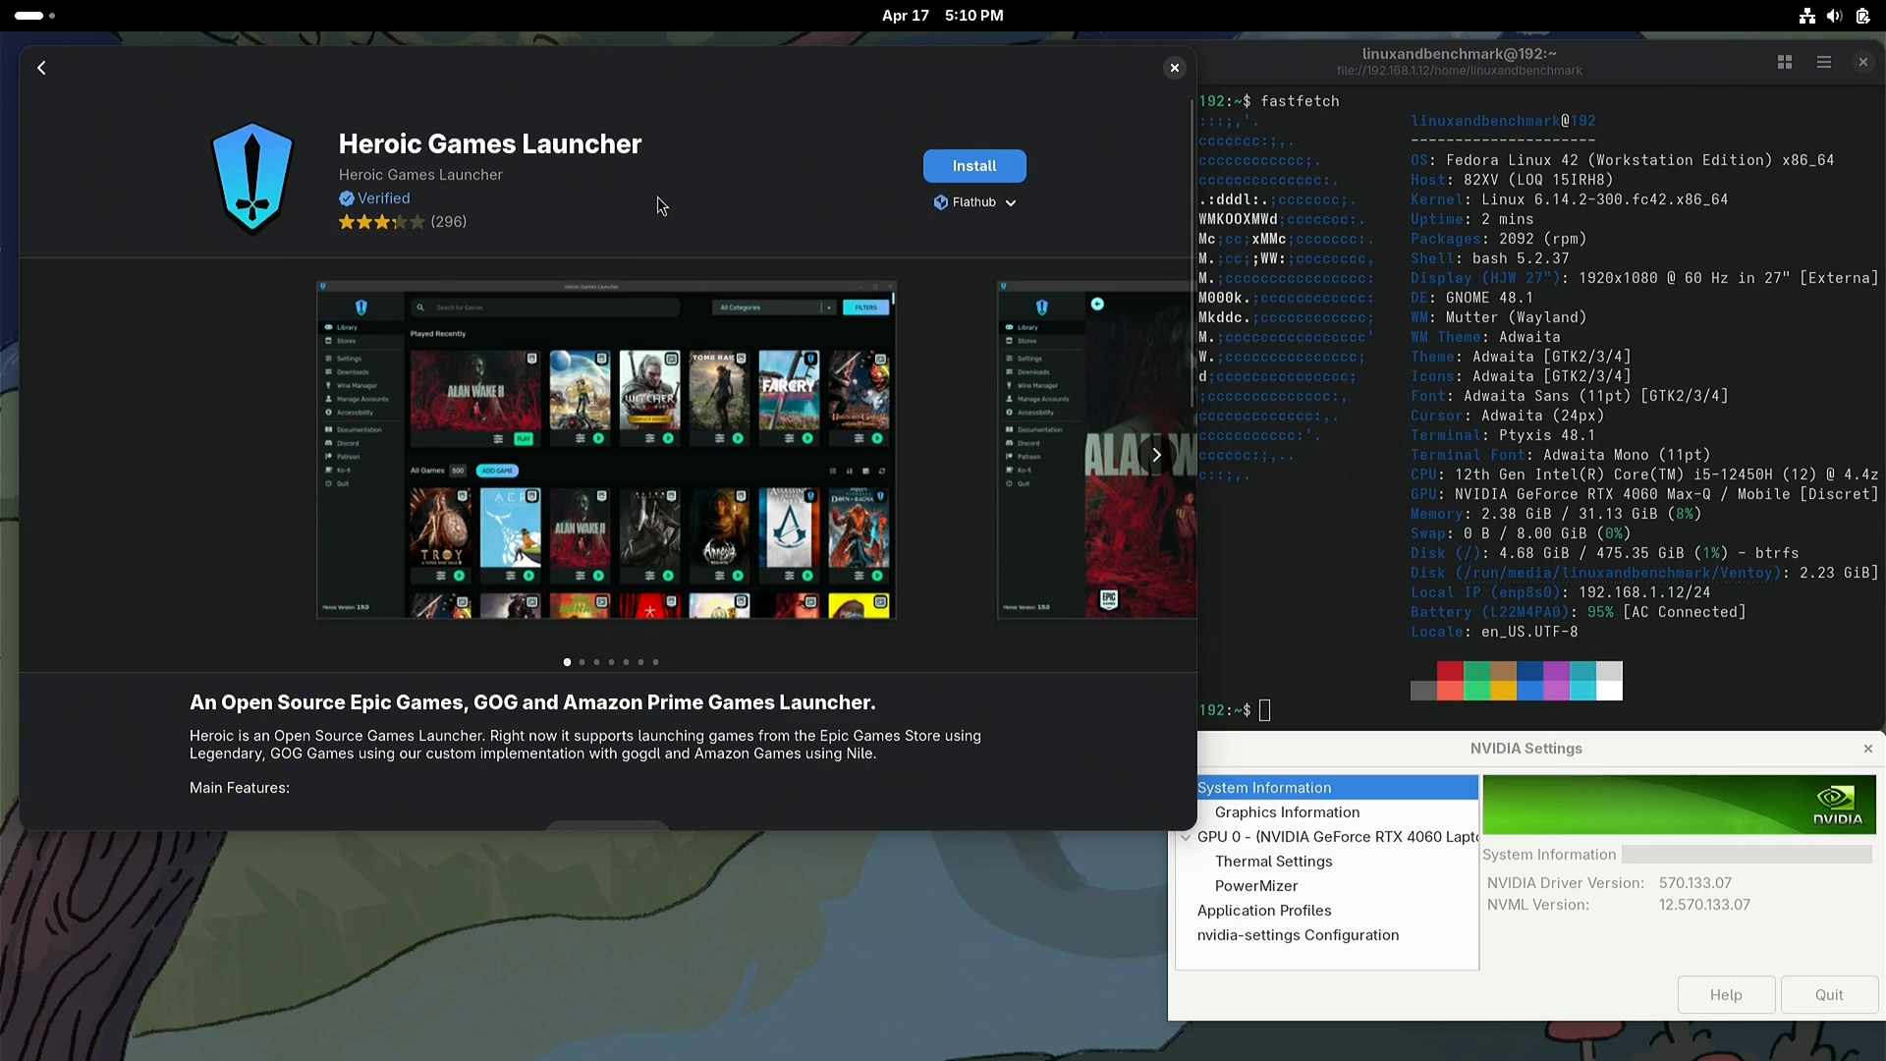
left_click(968, 171)
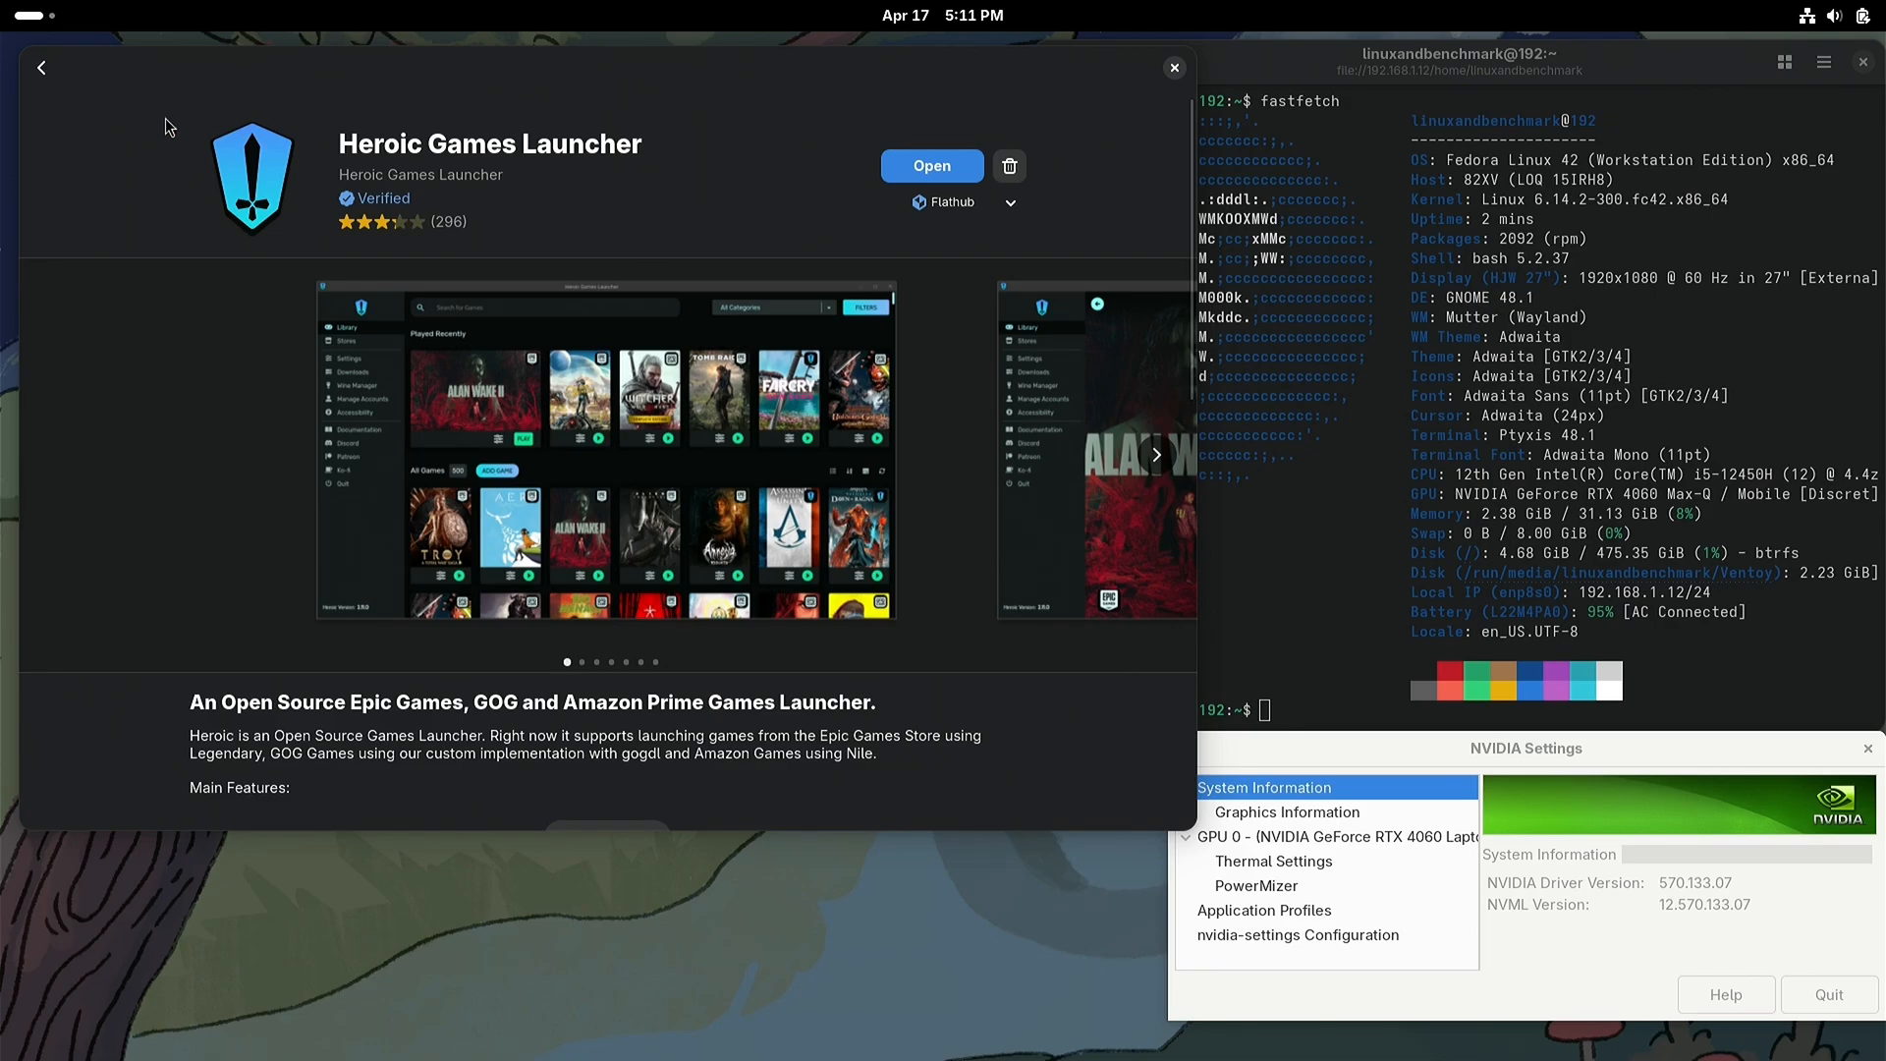
Step: Return to the store's Explore page, search for steam and open the details page of Steam
left_click(41, 69)
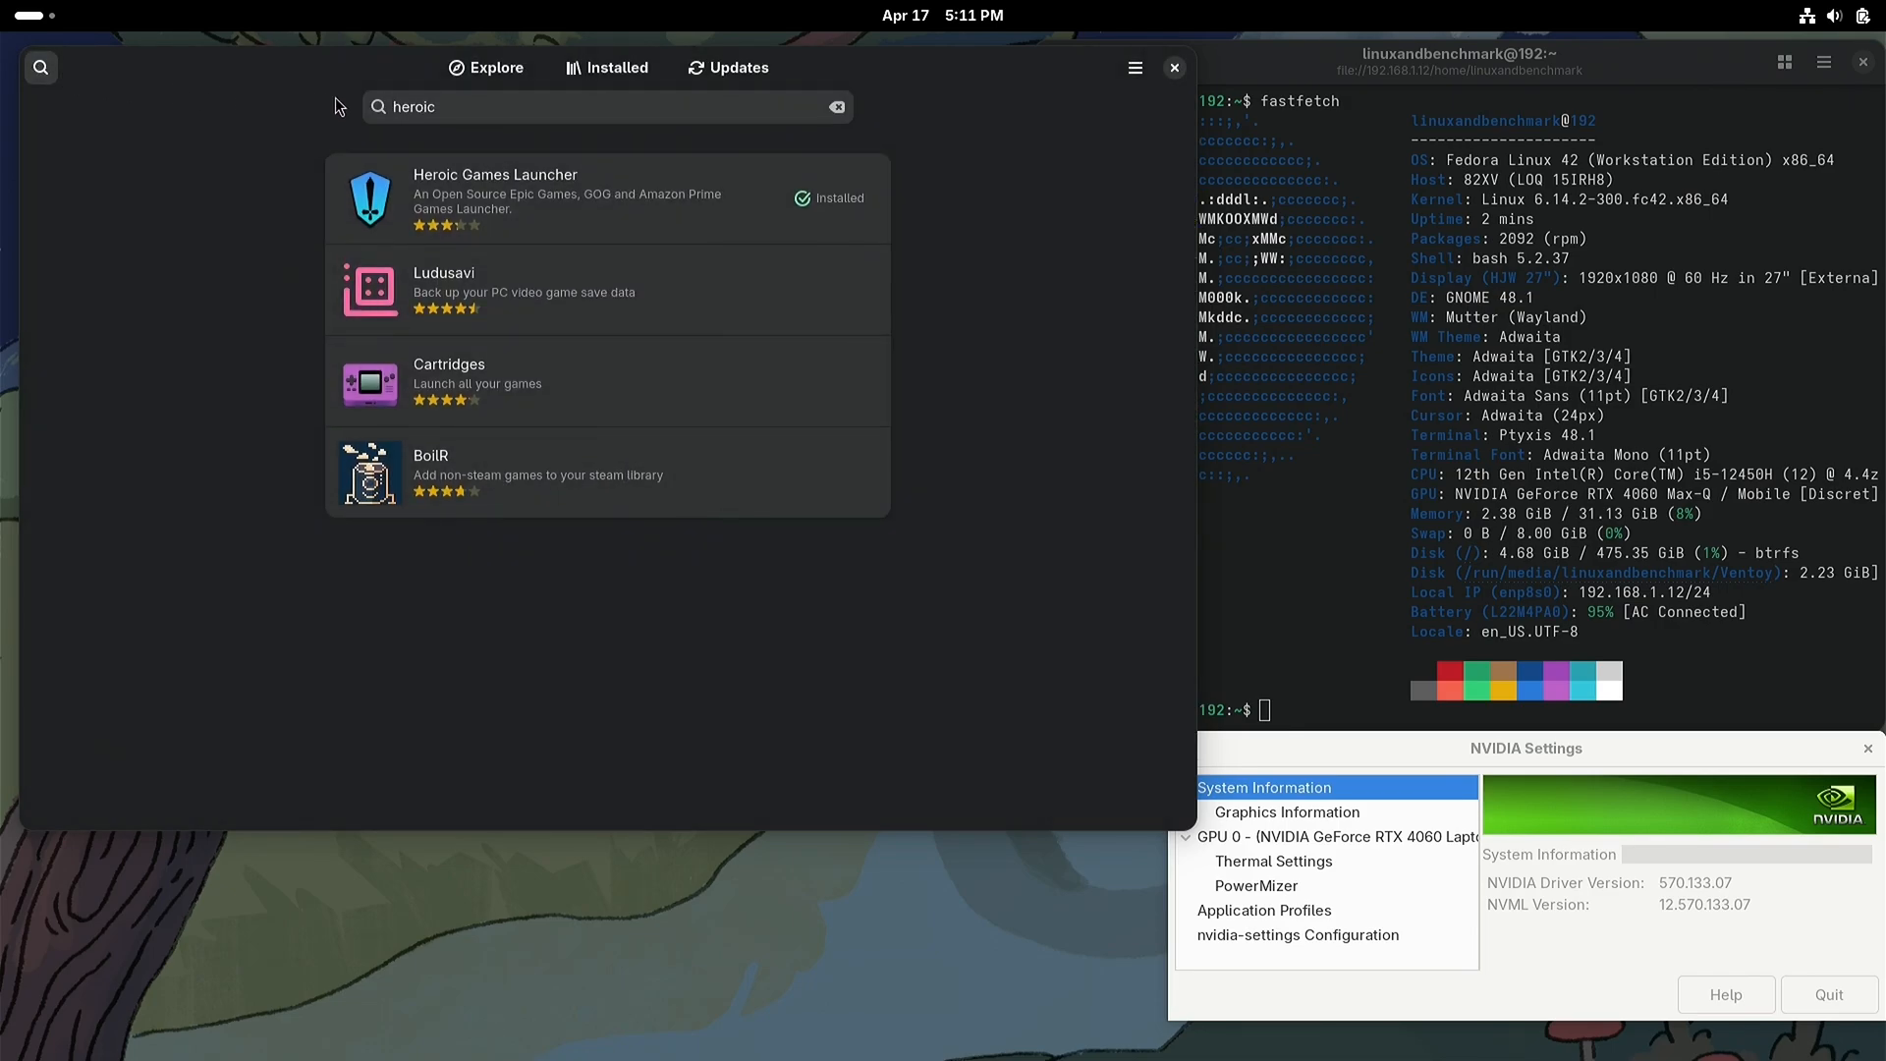
left_click(462, 68)
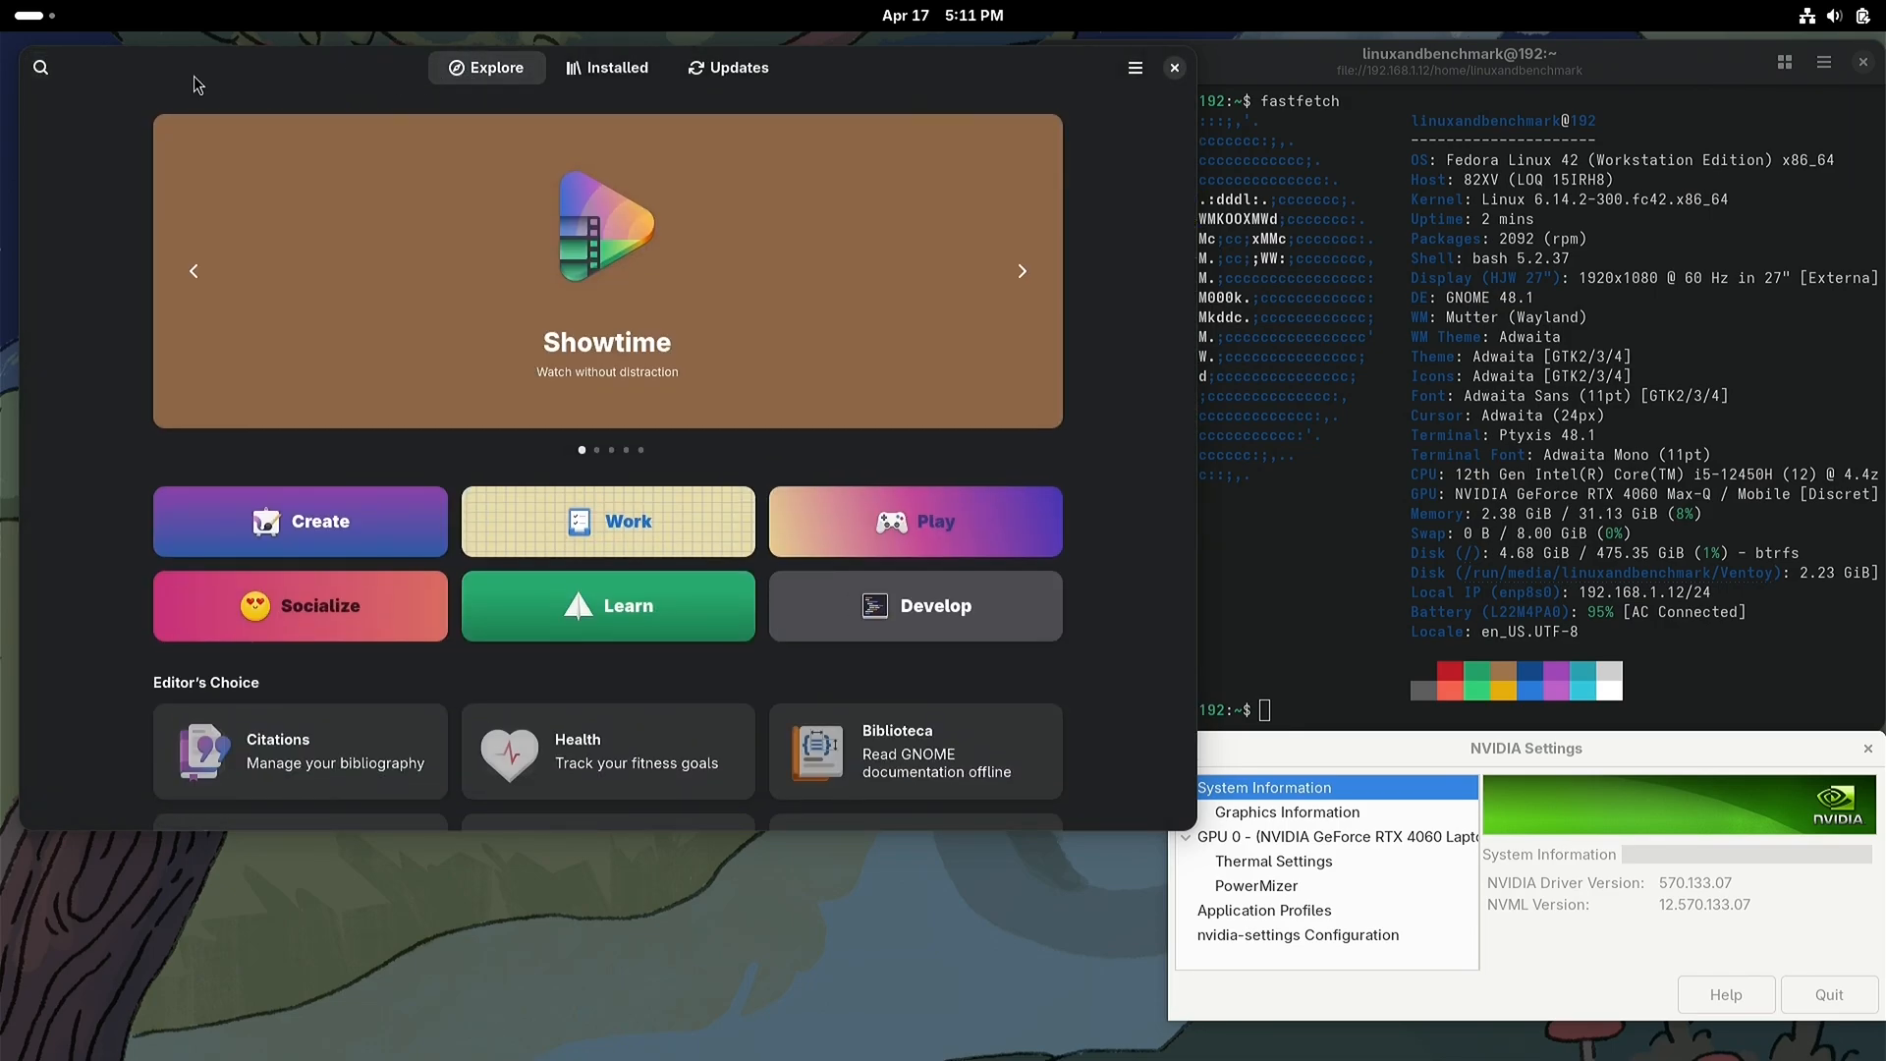
left_click(41, 66)
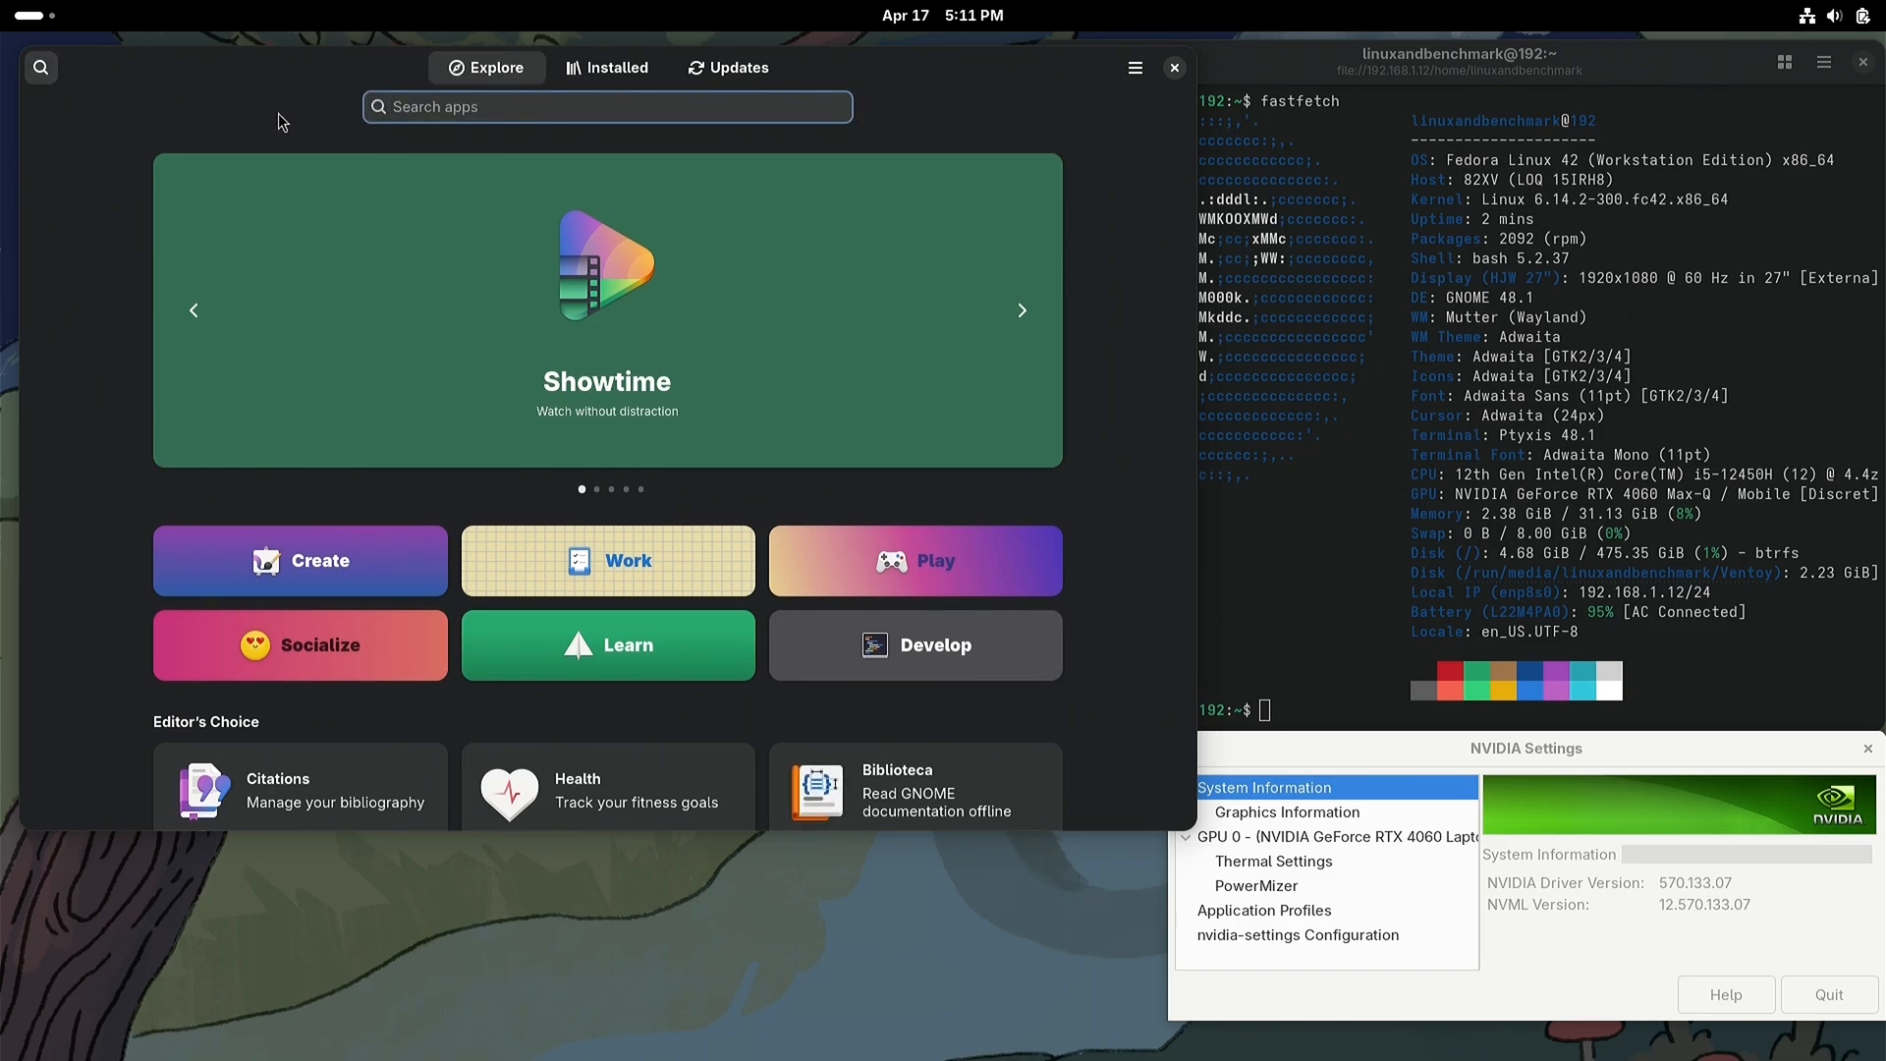
type("steam")
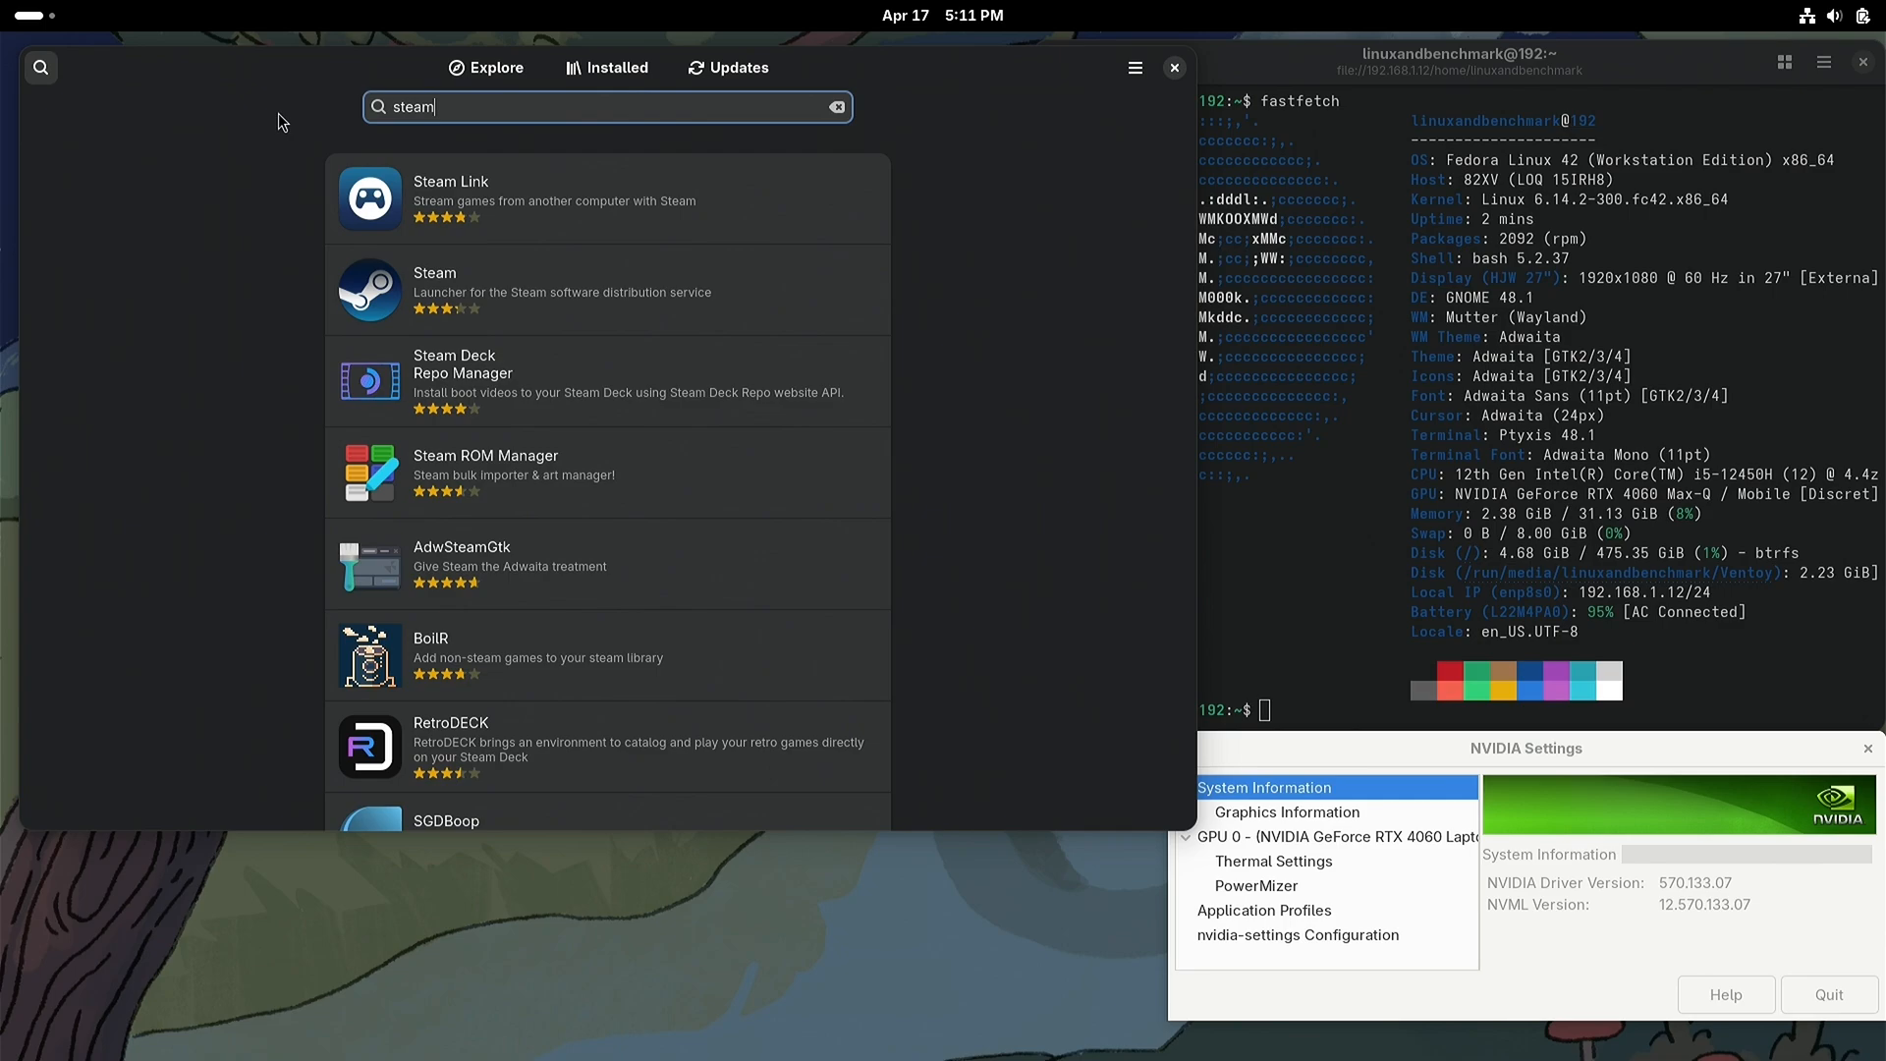
left_click(613, 294)
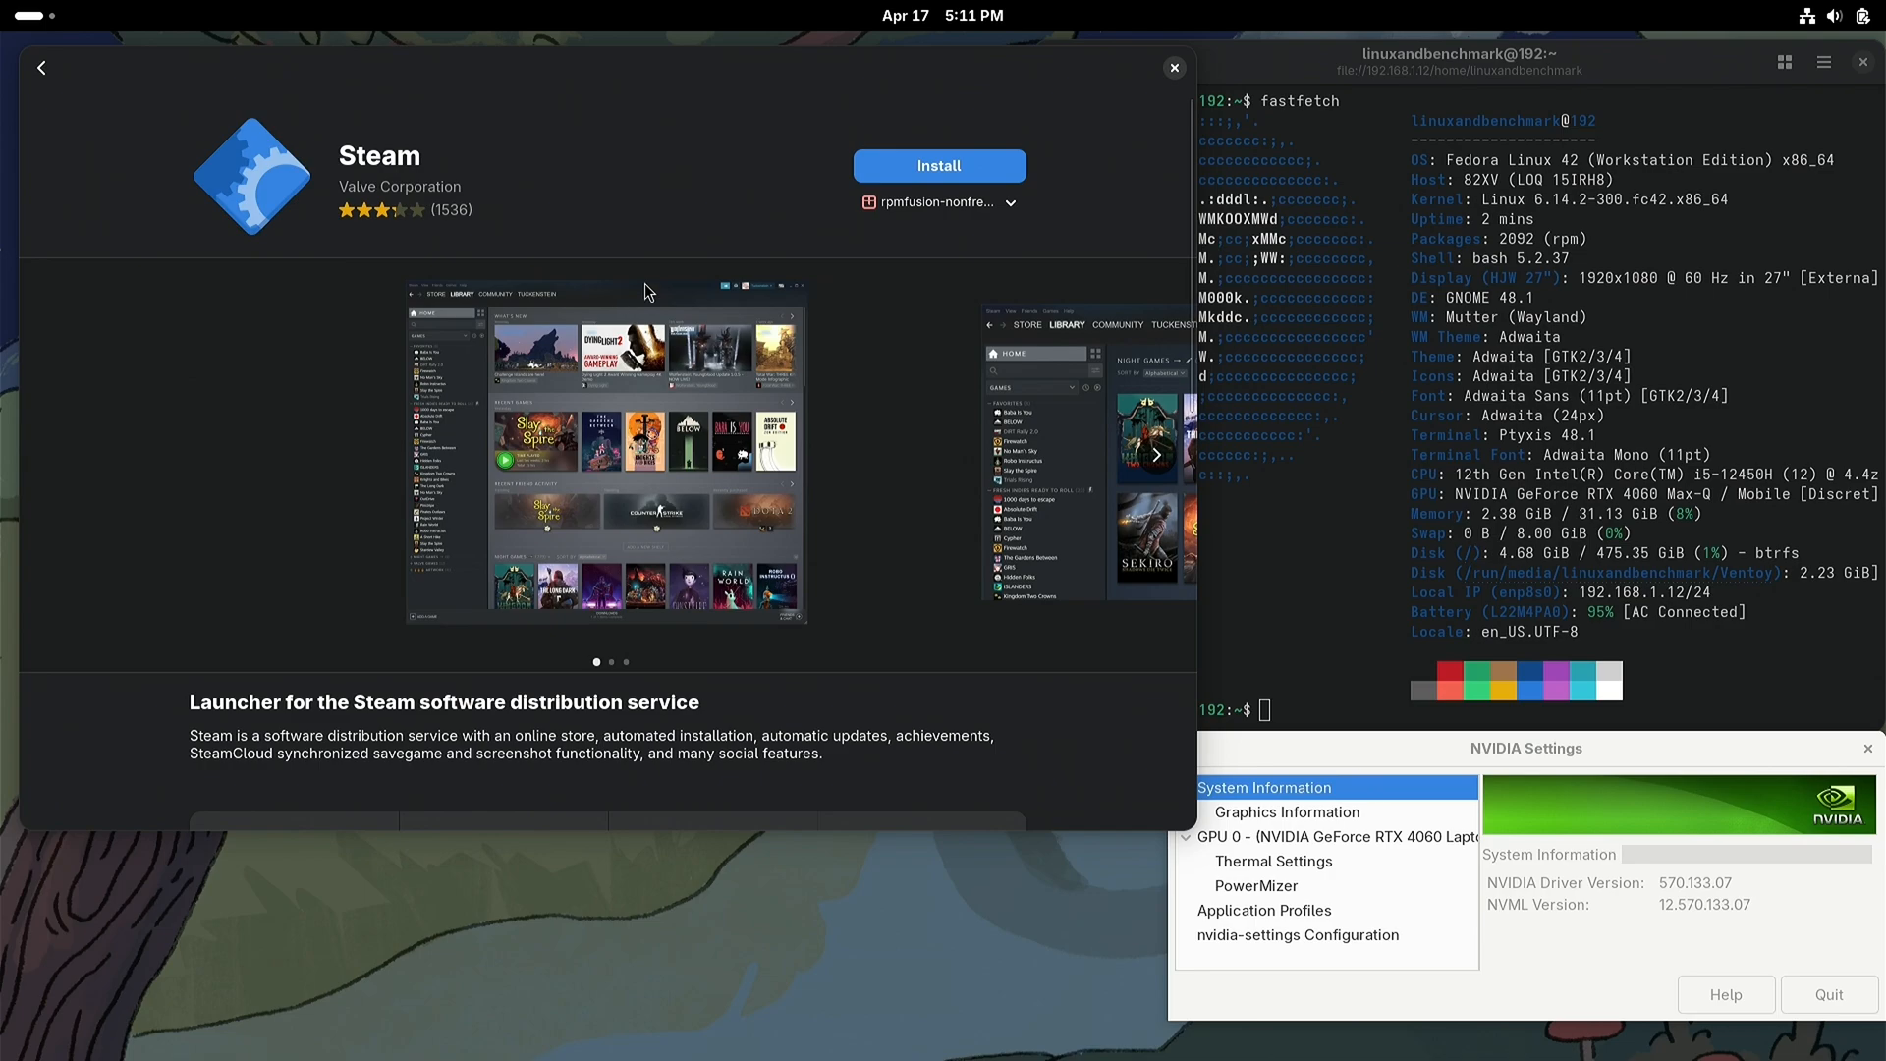
Step: Install Steam with Flathub as its source instead of rpmfusion-nonfree-steam, and close the software store
left_click(934, 202)
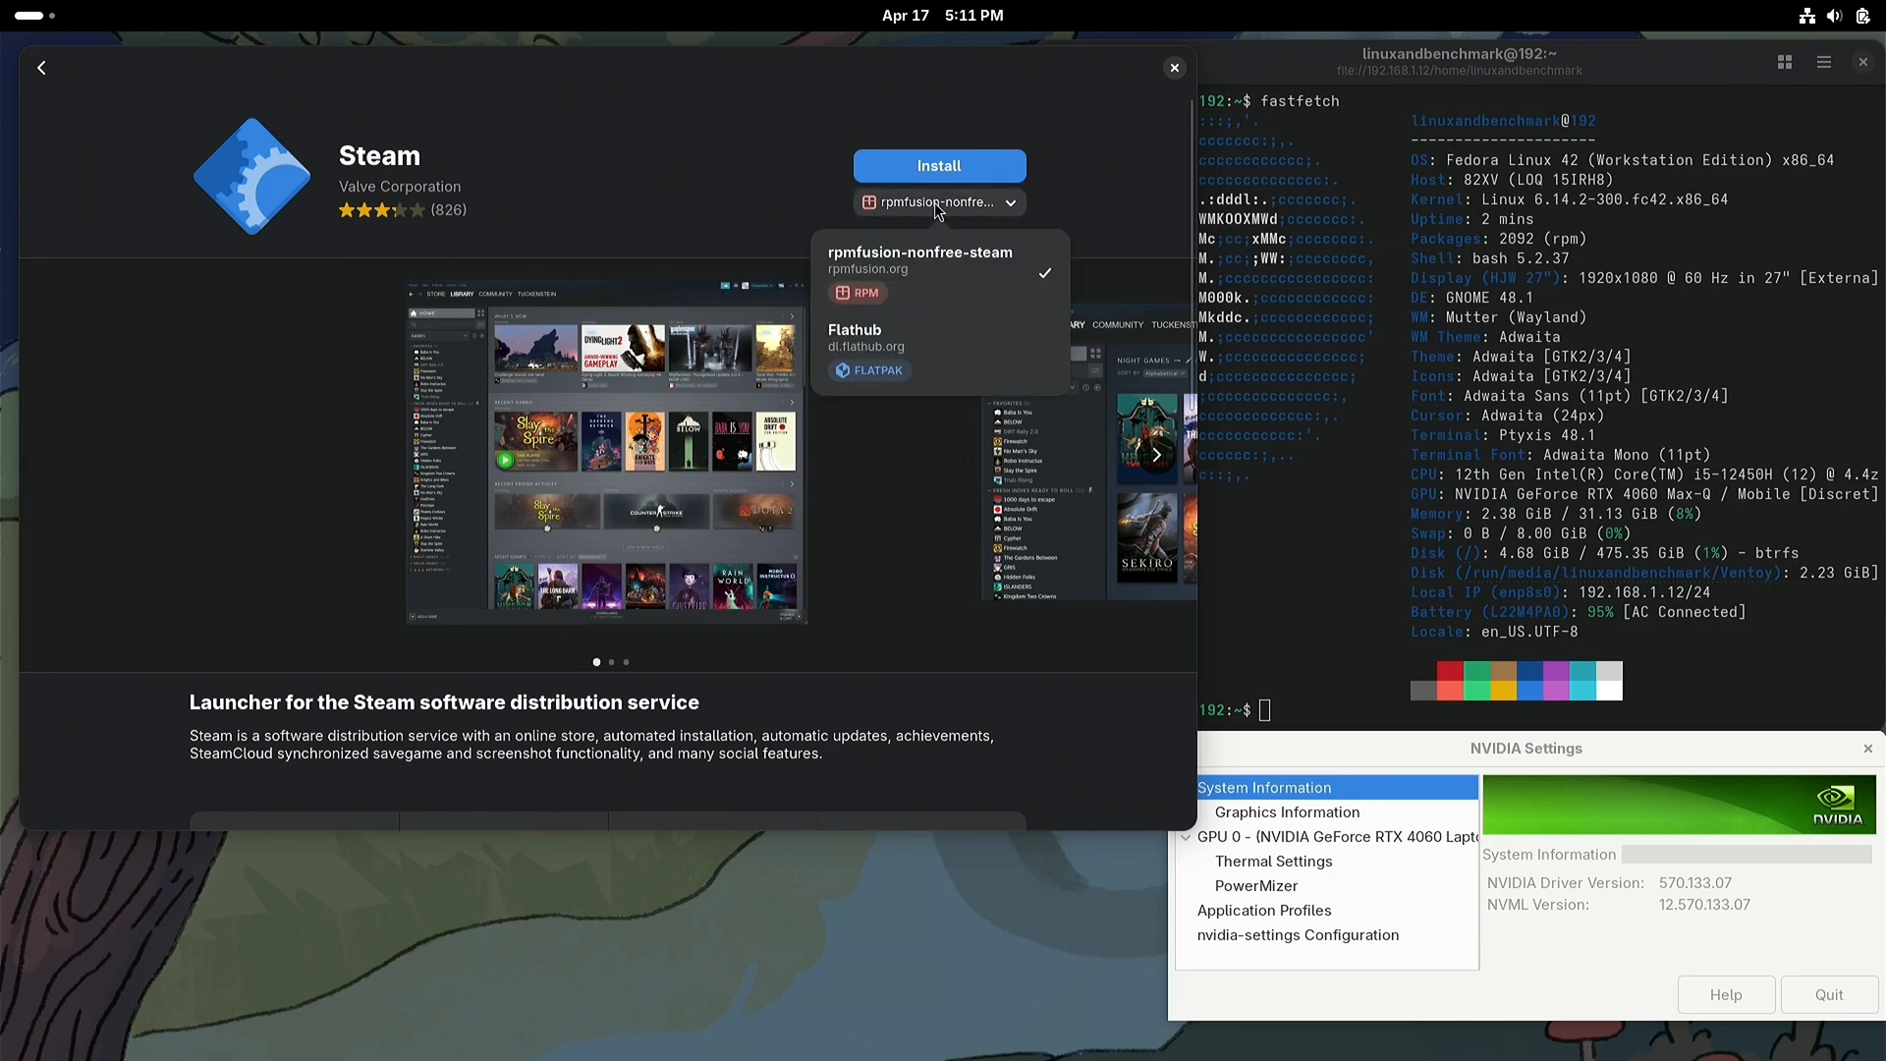
left_click(940, 350)
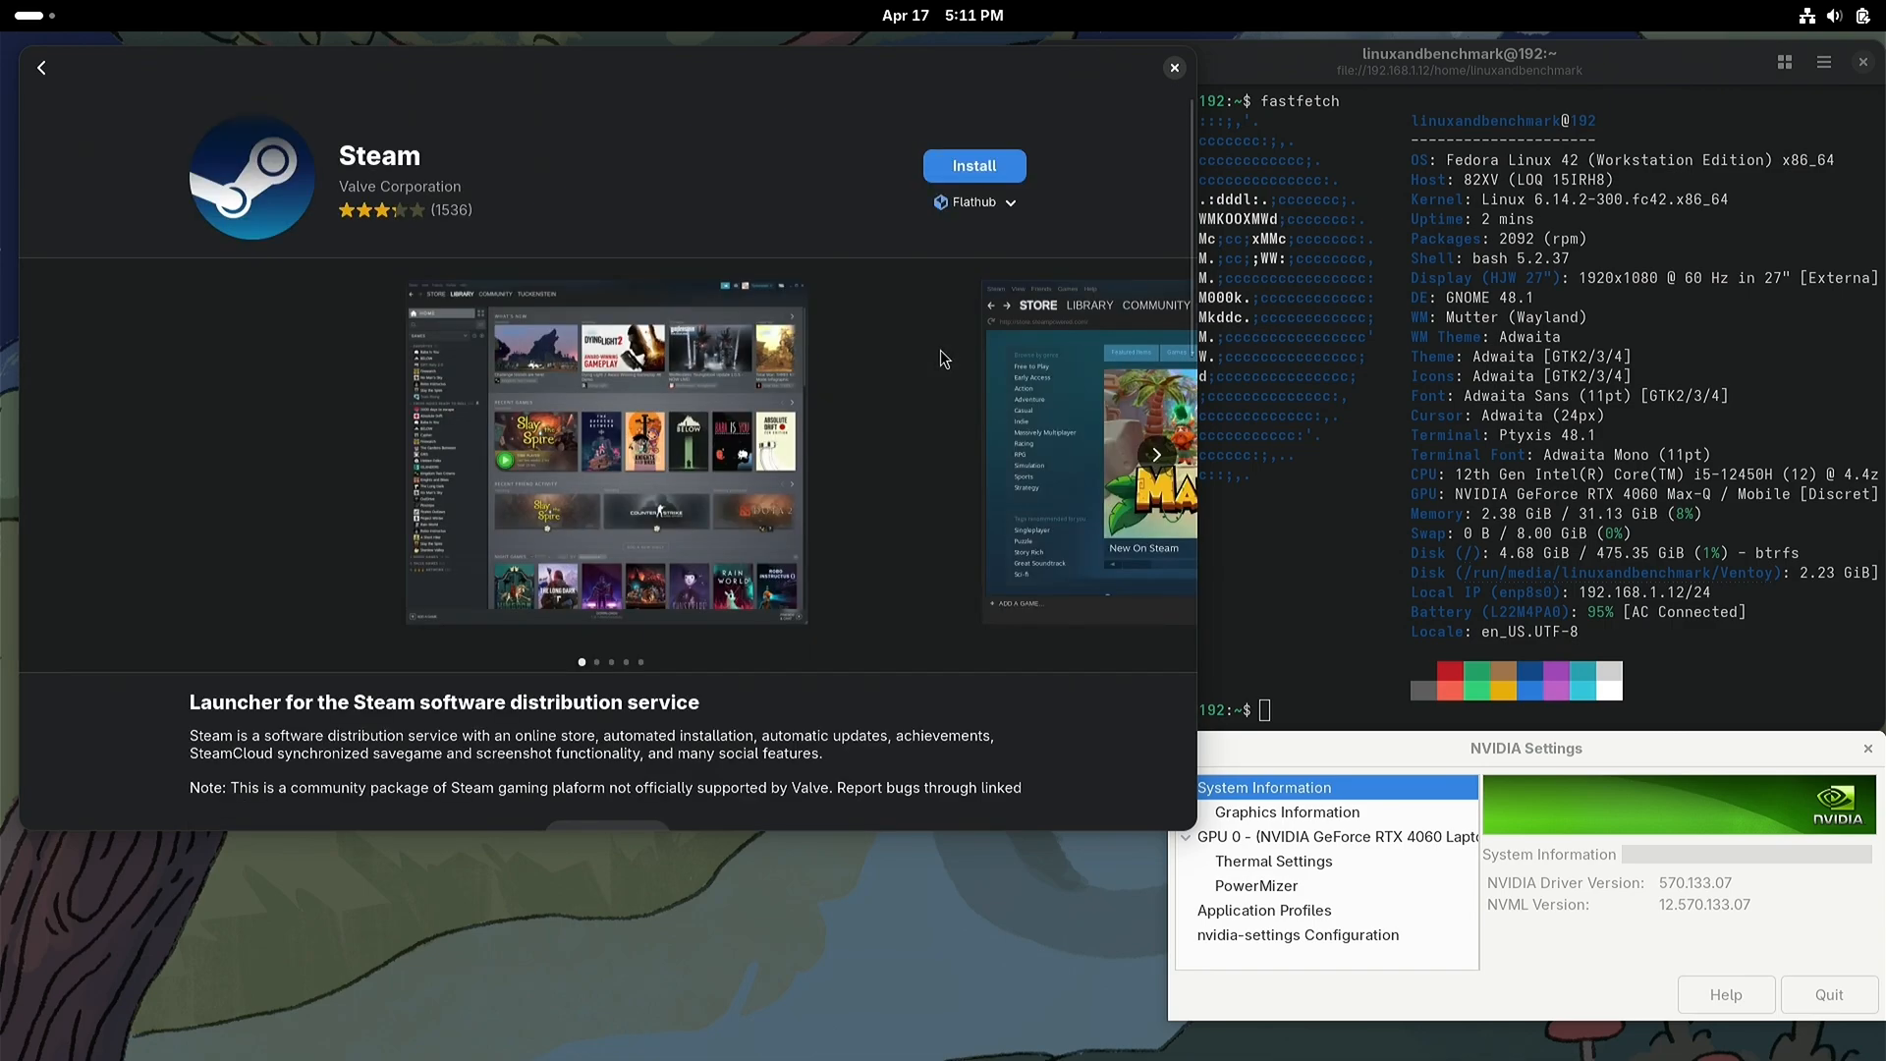
left_click(964, 168)
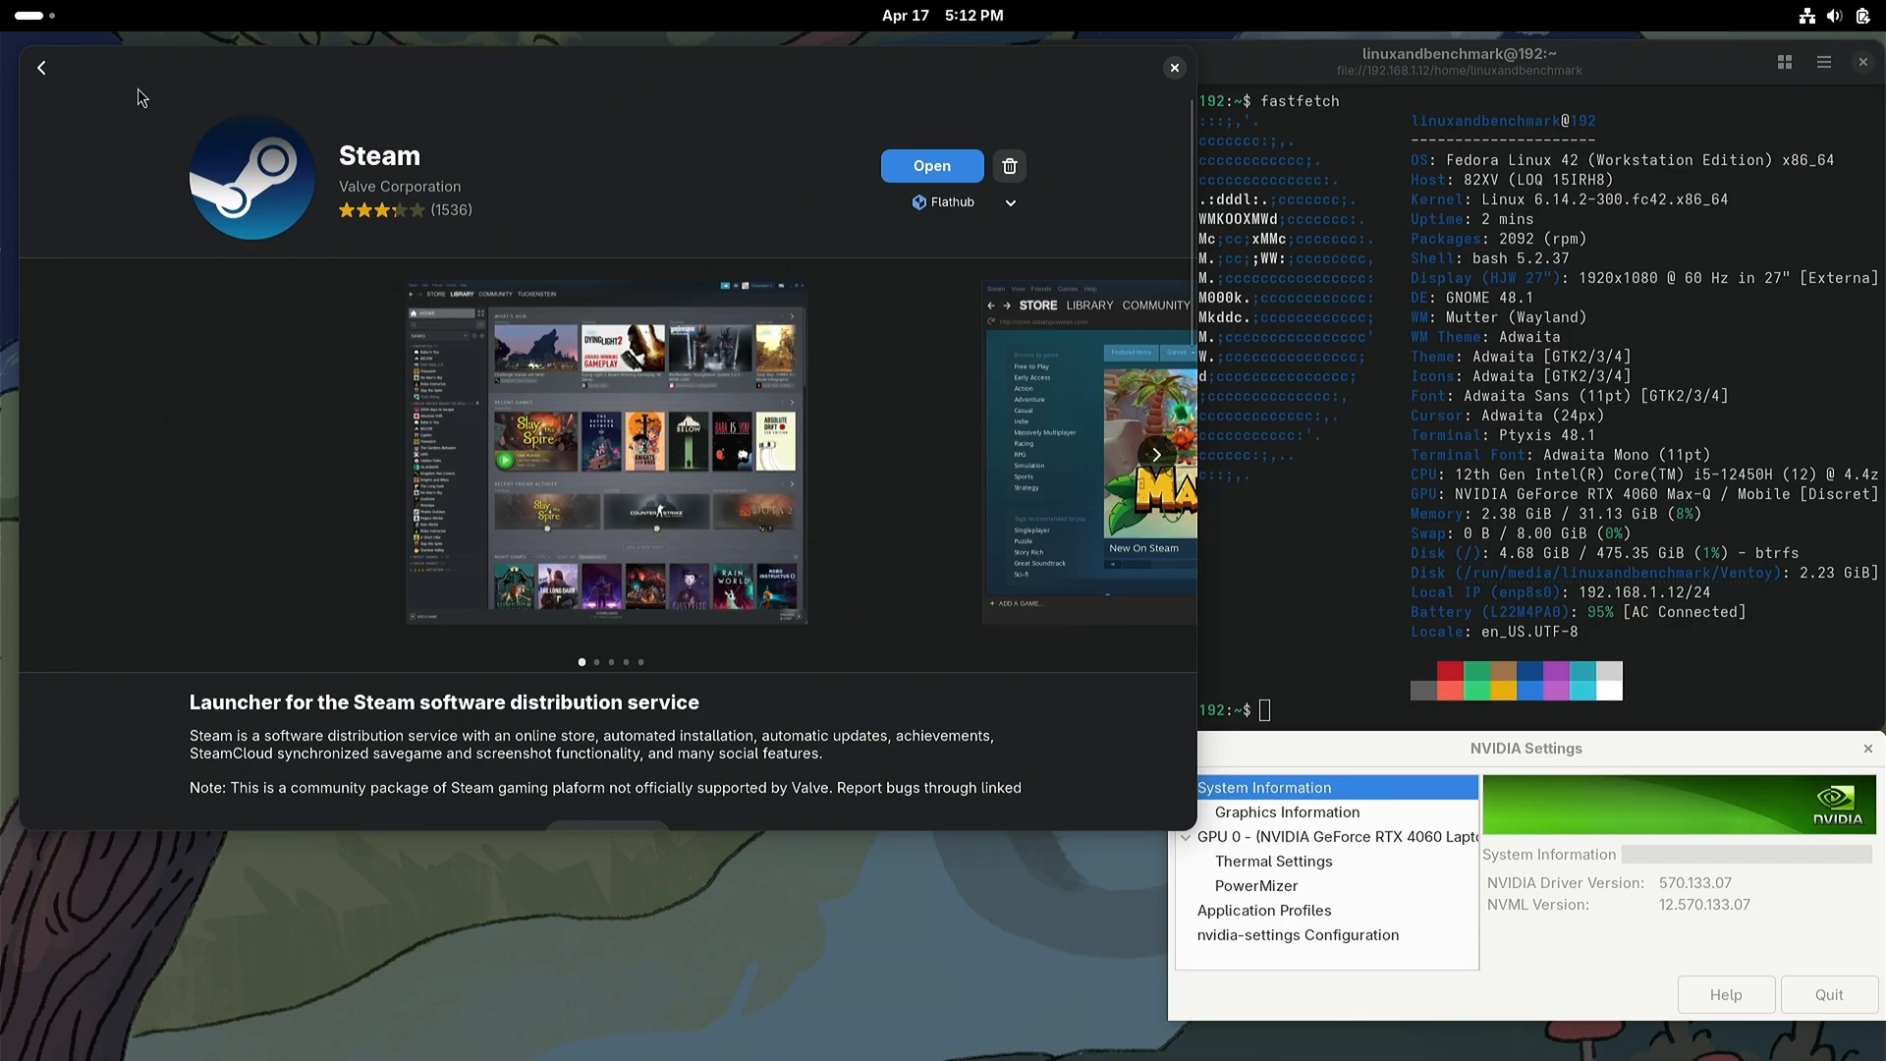
left_click(43, 69)
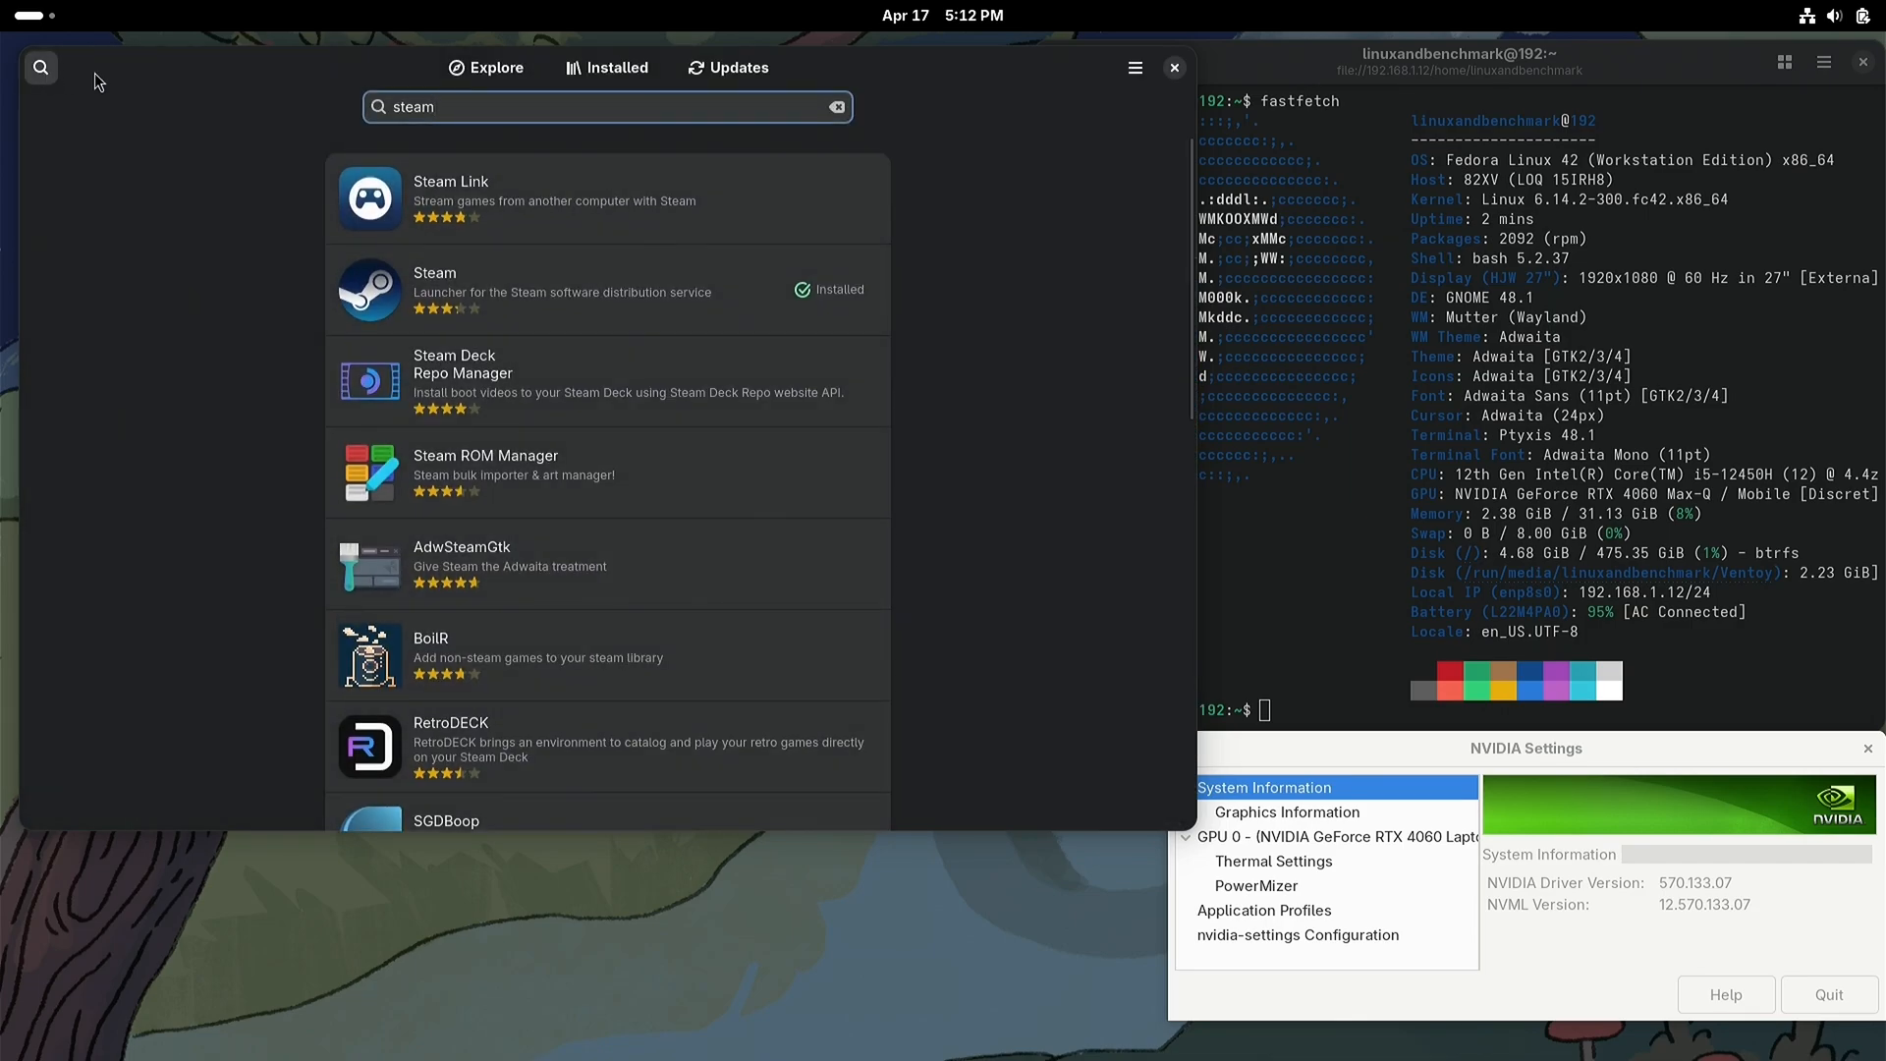
left_click(1174, 67)
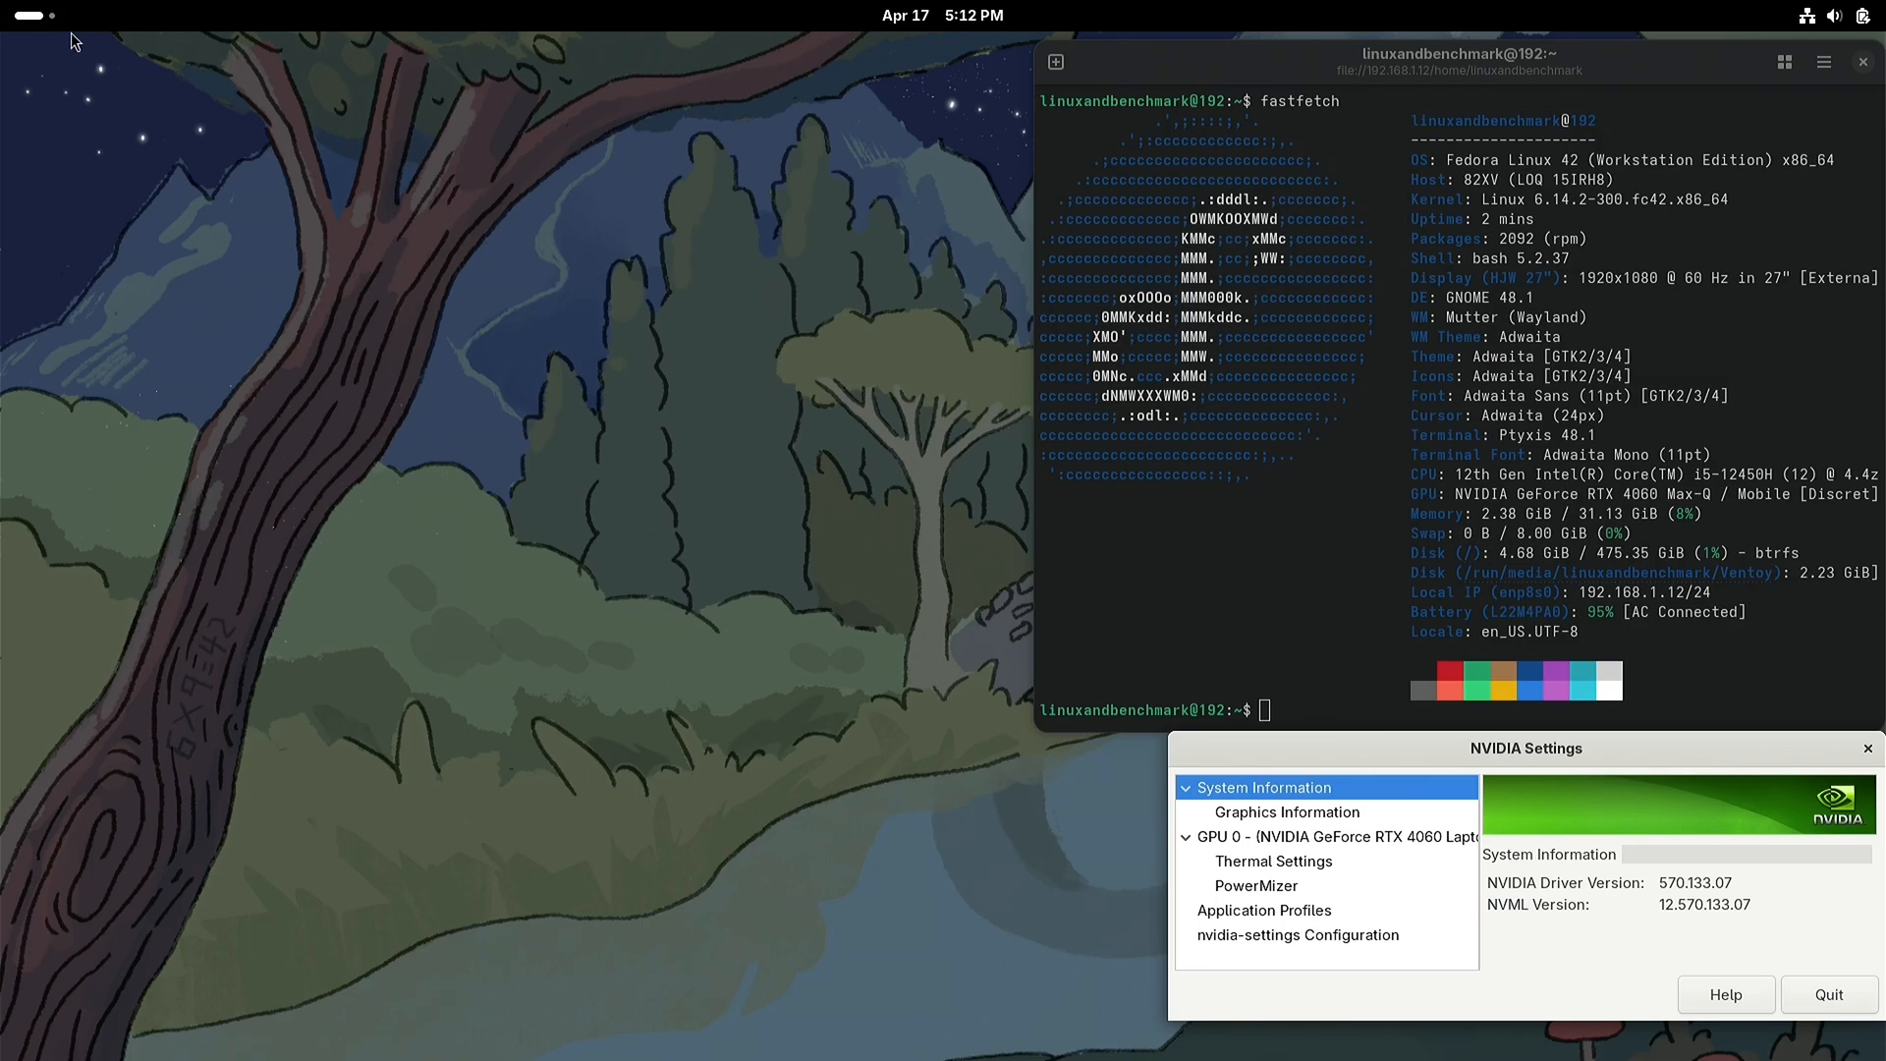
Step: Check the full application list for Steam and launch Heroic Games Launcher from it
left_click(43, 22)
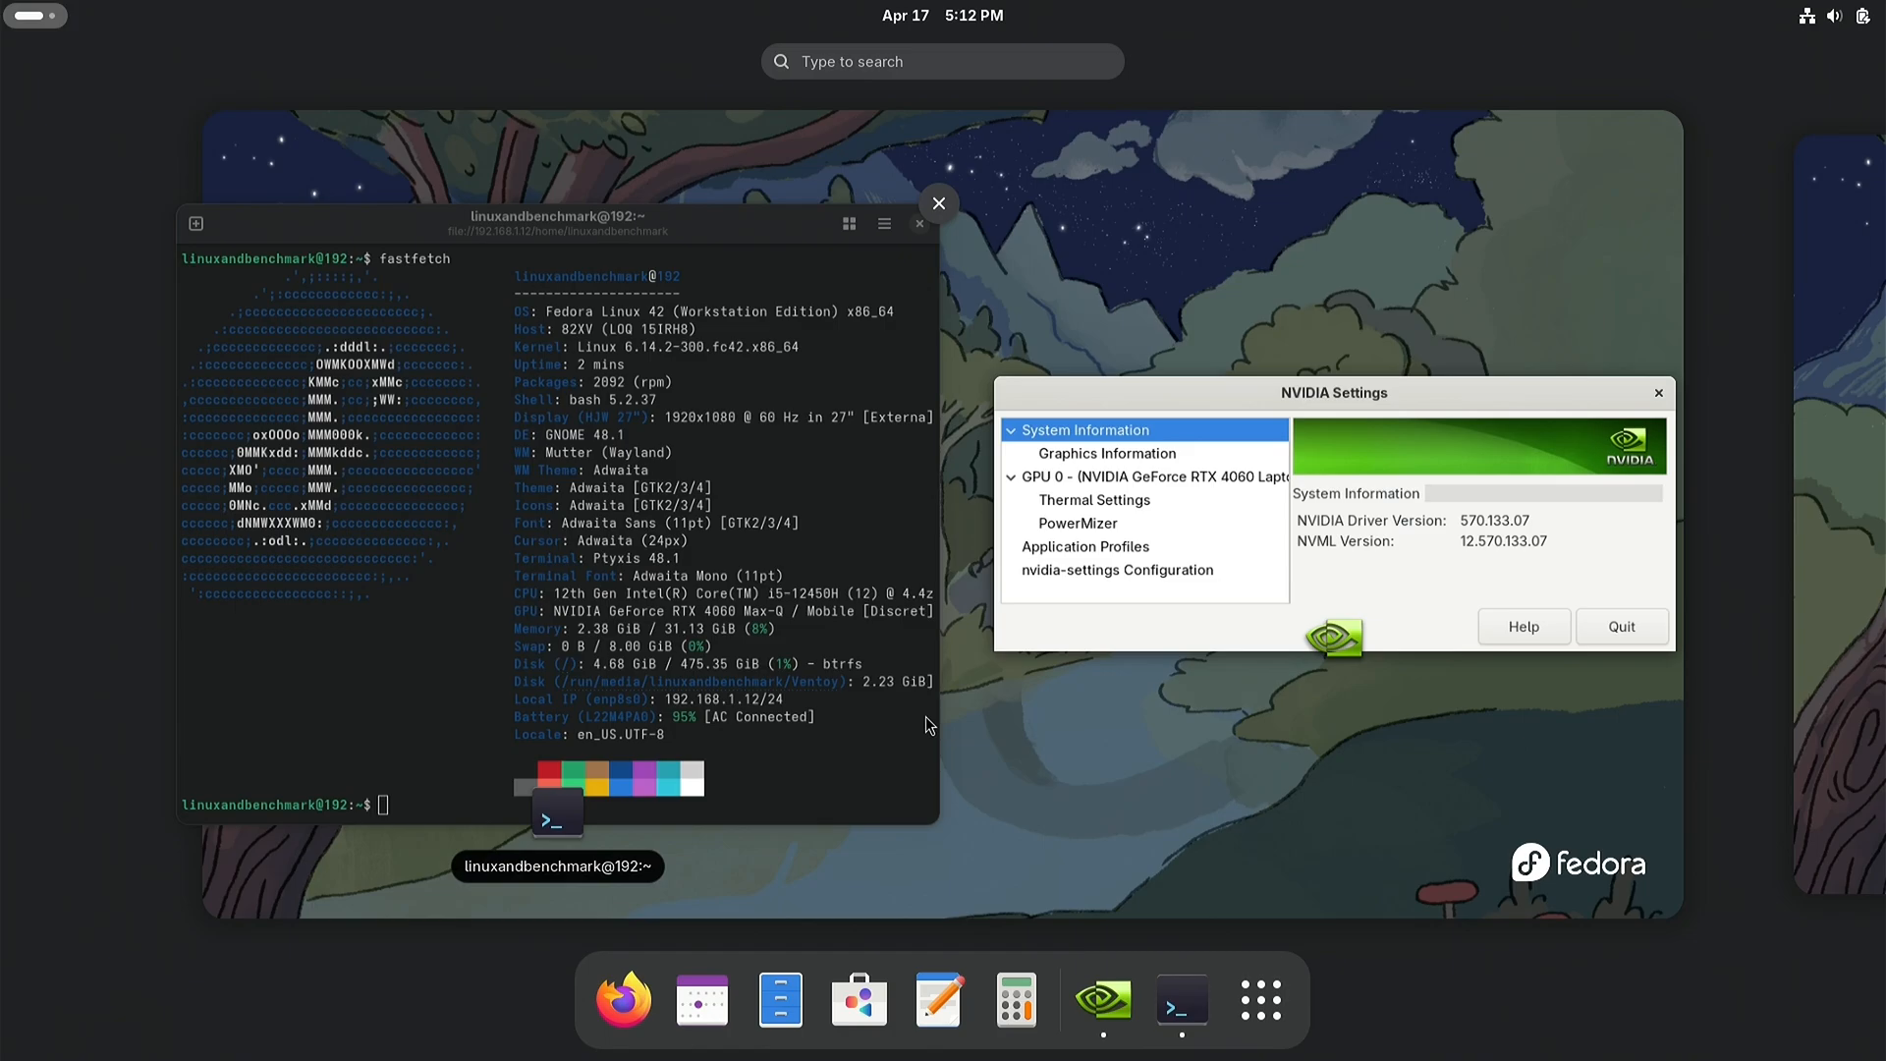
left_click(1277, 998)
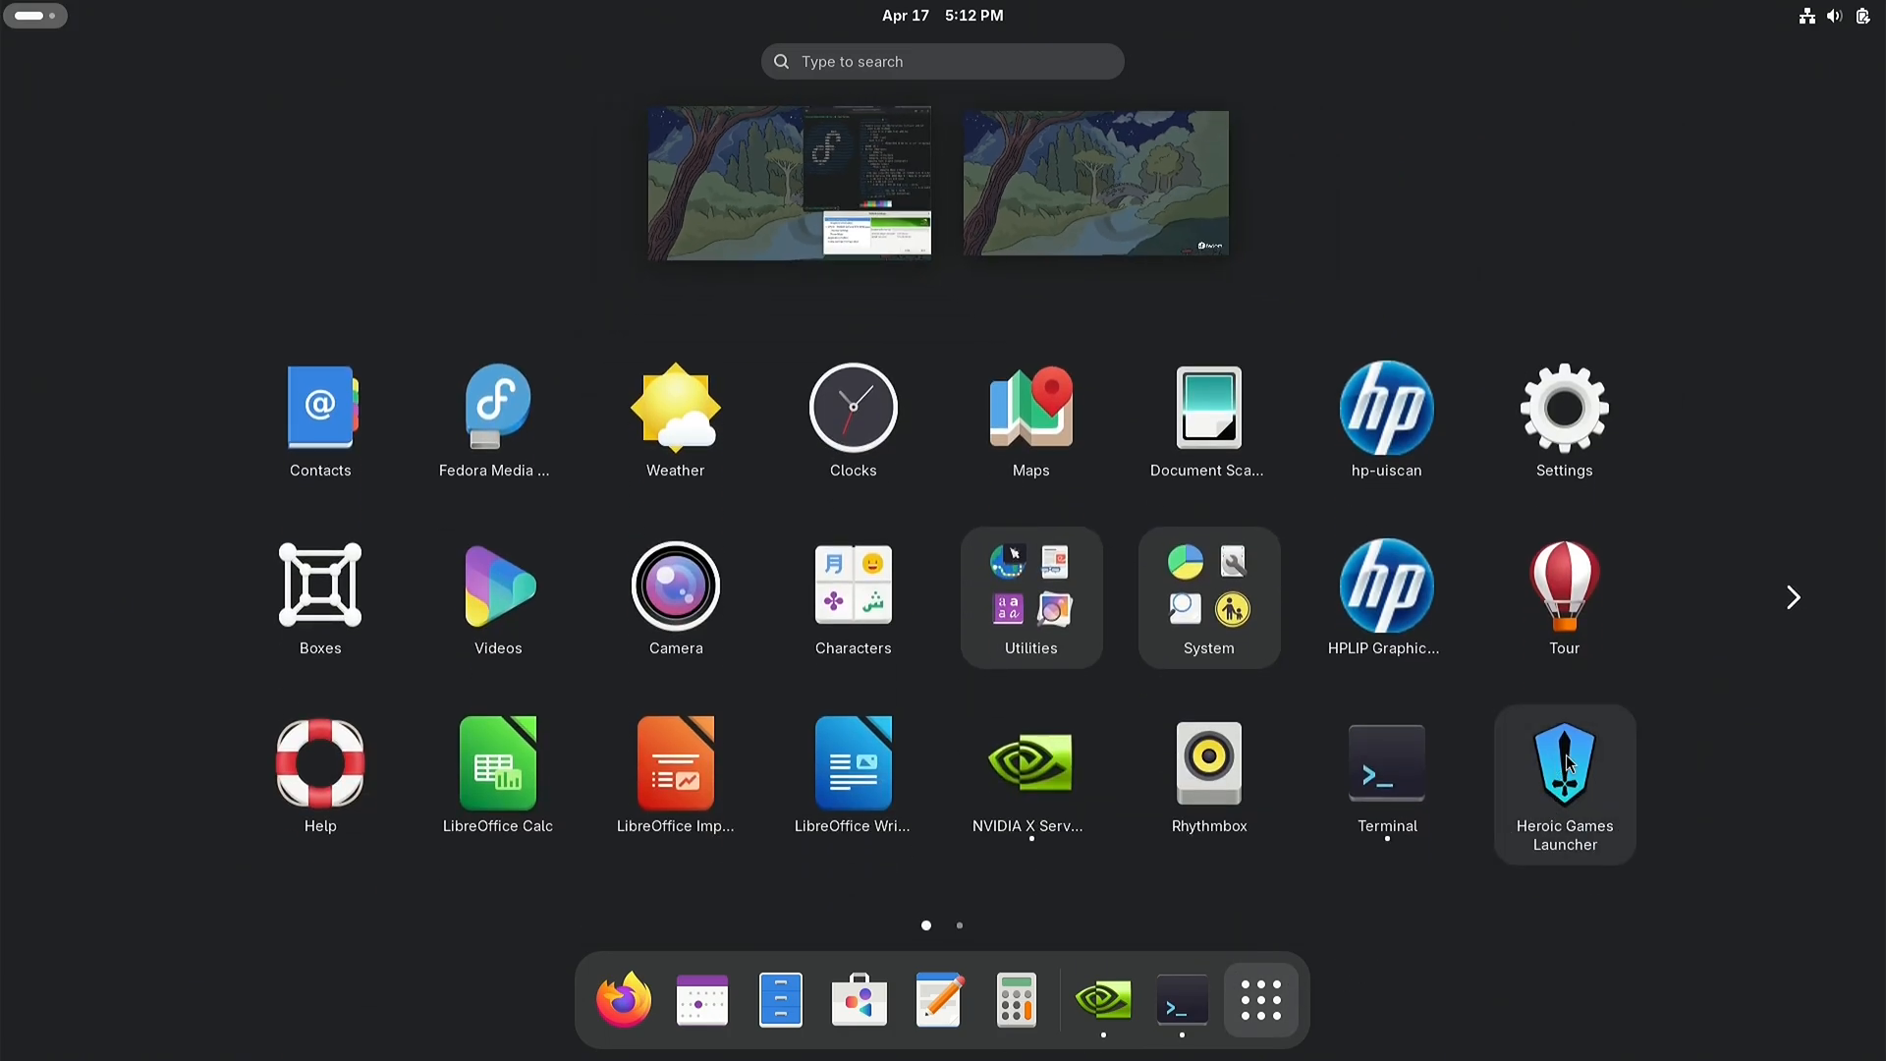
left_click(1792, 596)
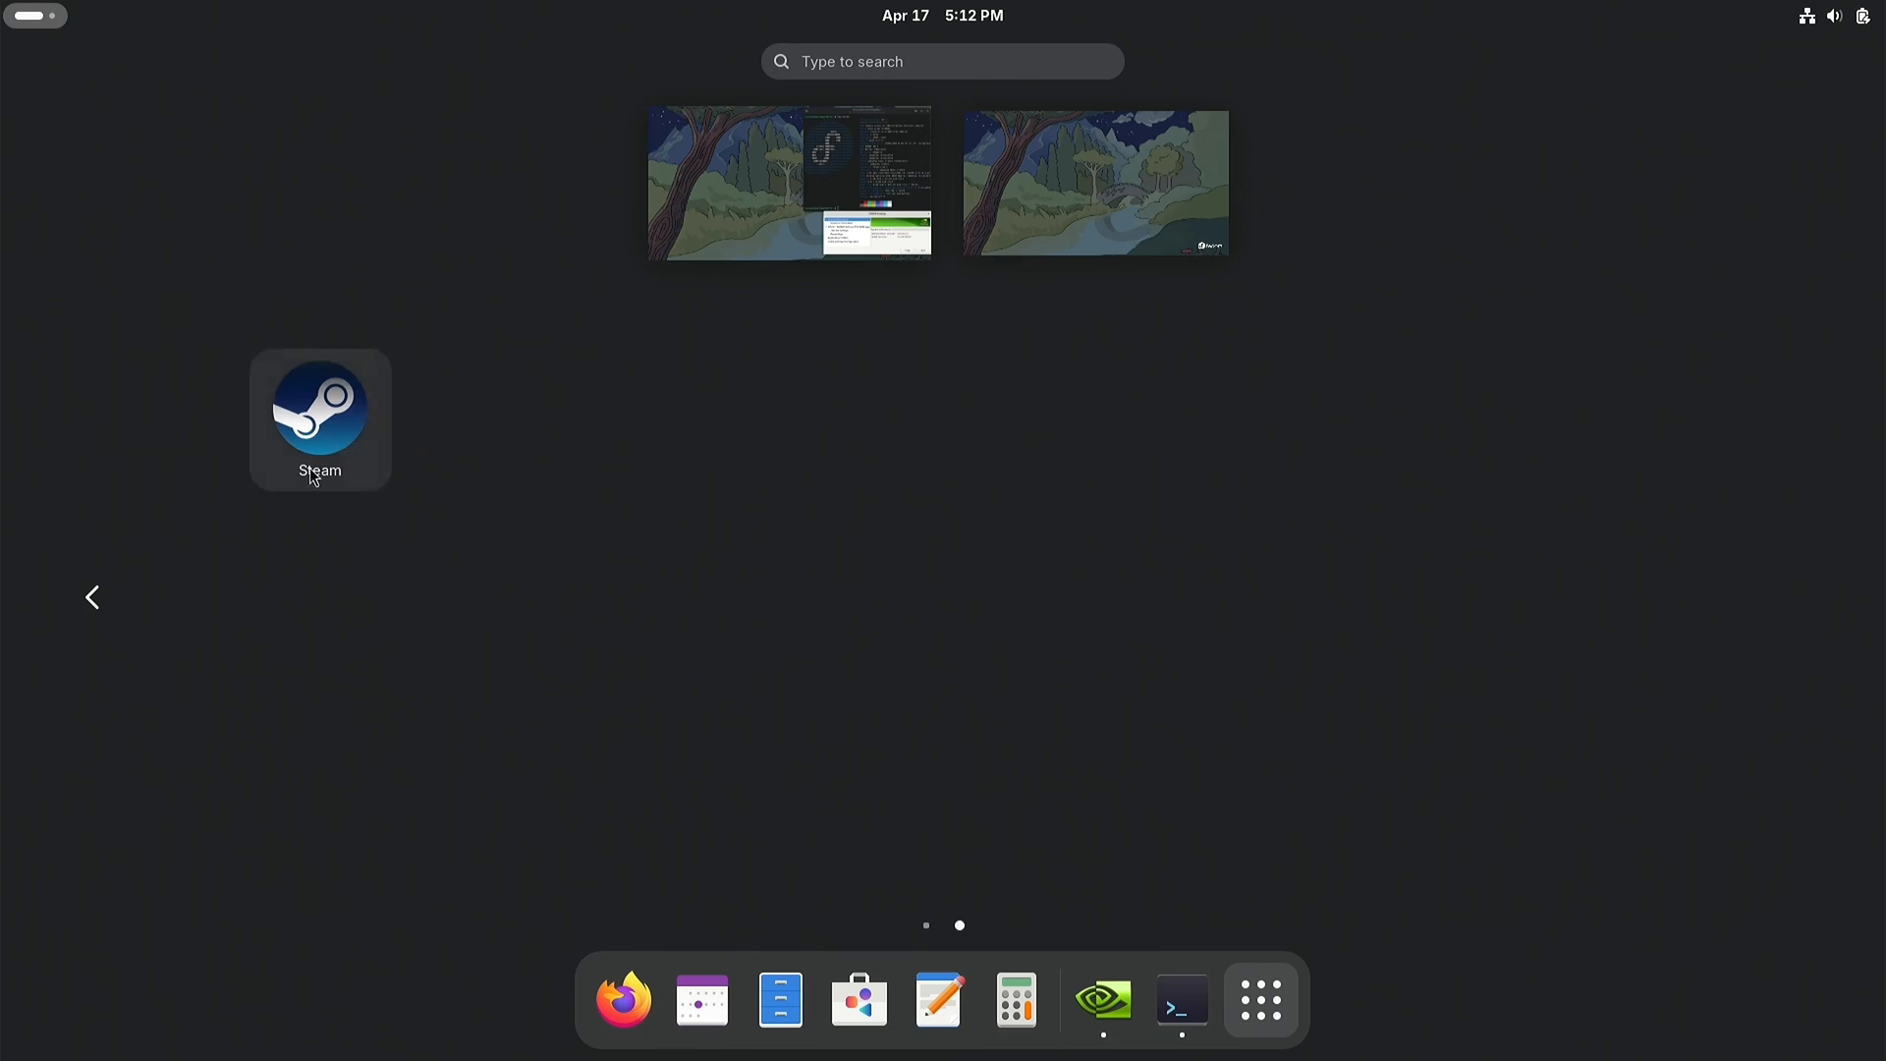
left_click(93, 597)
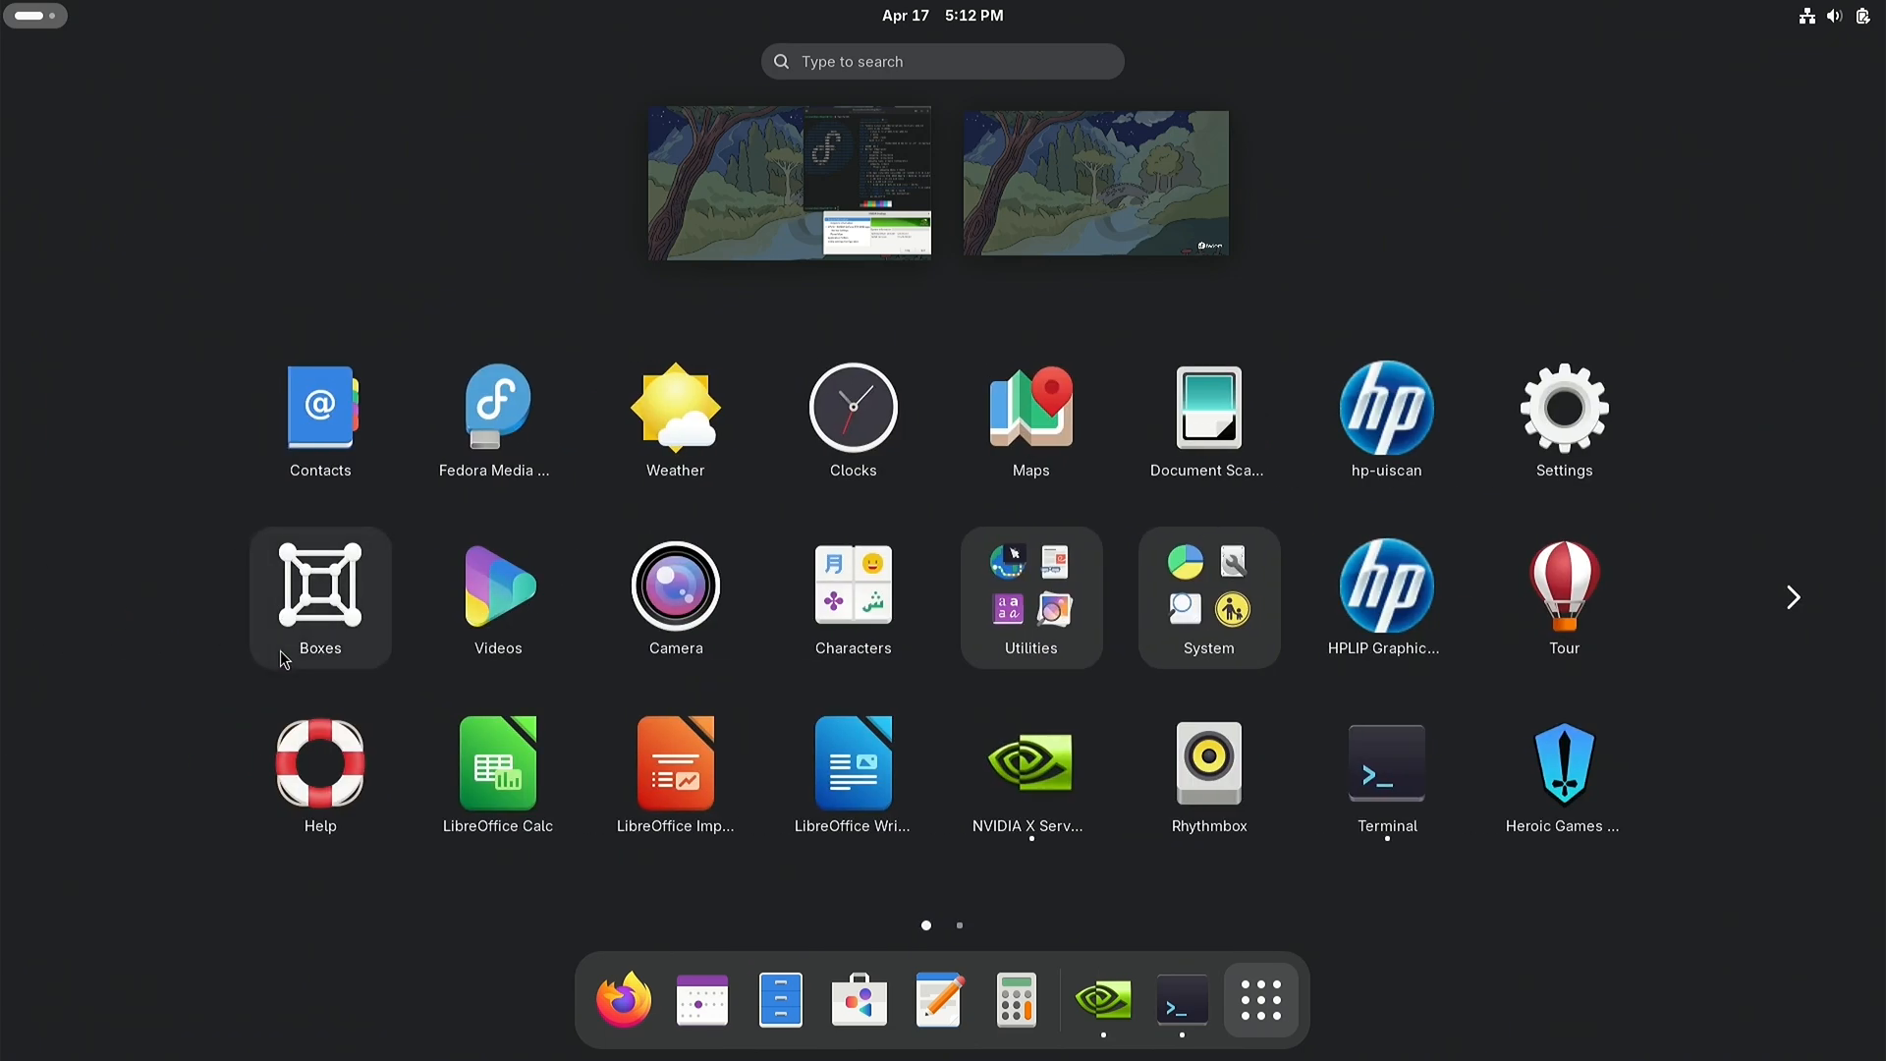
left_click(1529, 769)
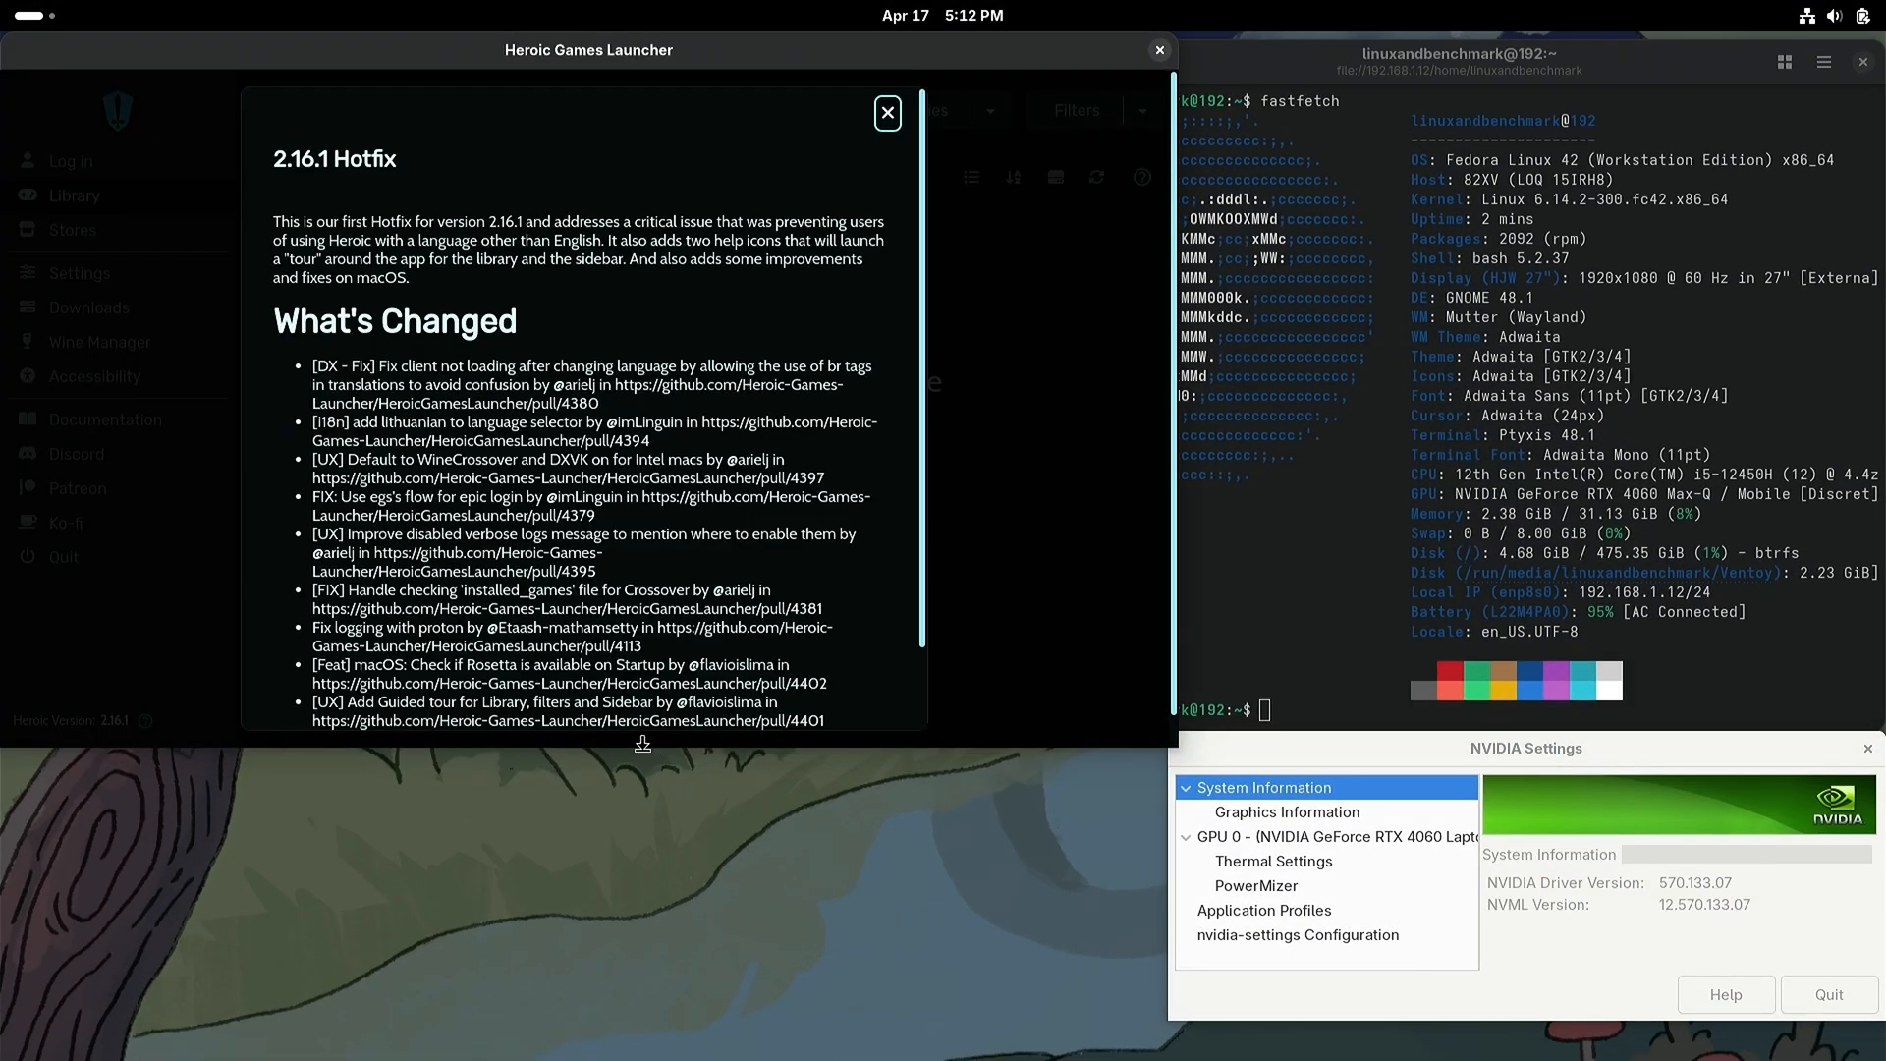
Step: Make the Heroic Games Launcher window taller and dismiss the 2.16.1 Hotfix changelog
left_click_drag(644, 748, 647, 1004)
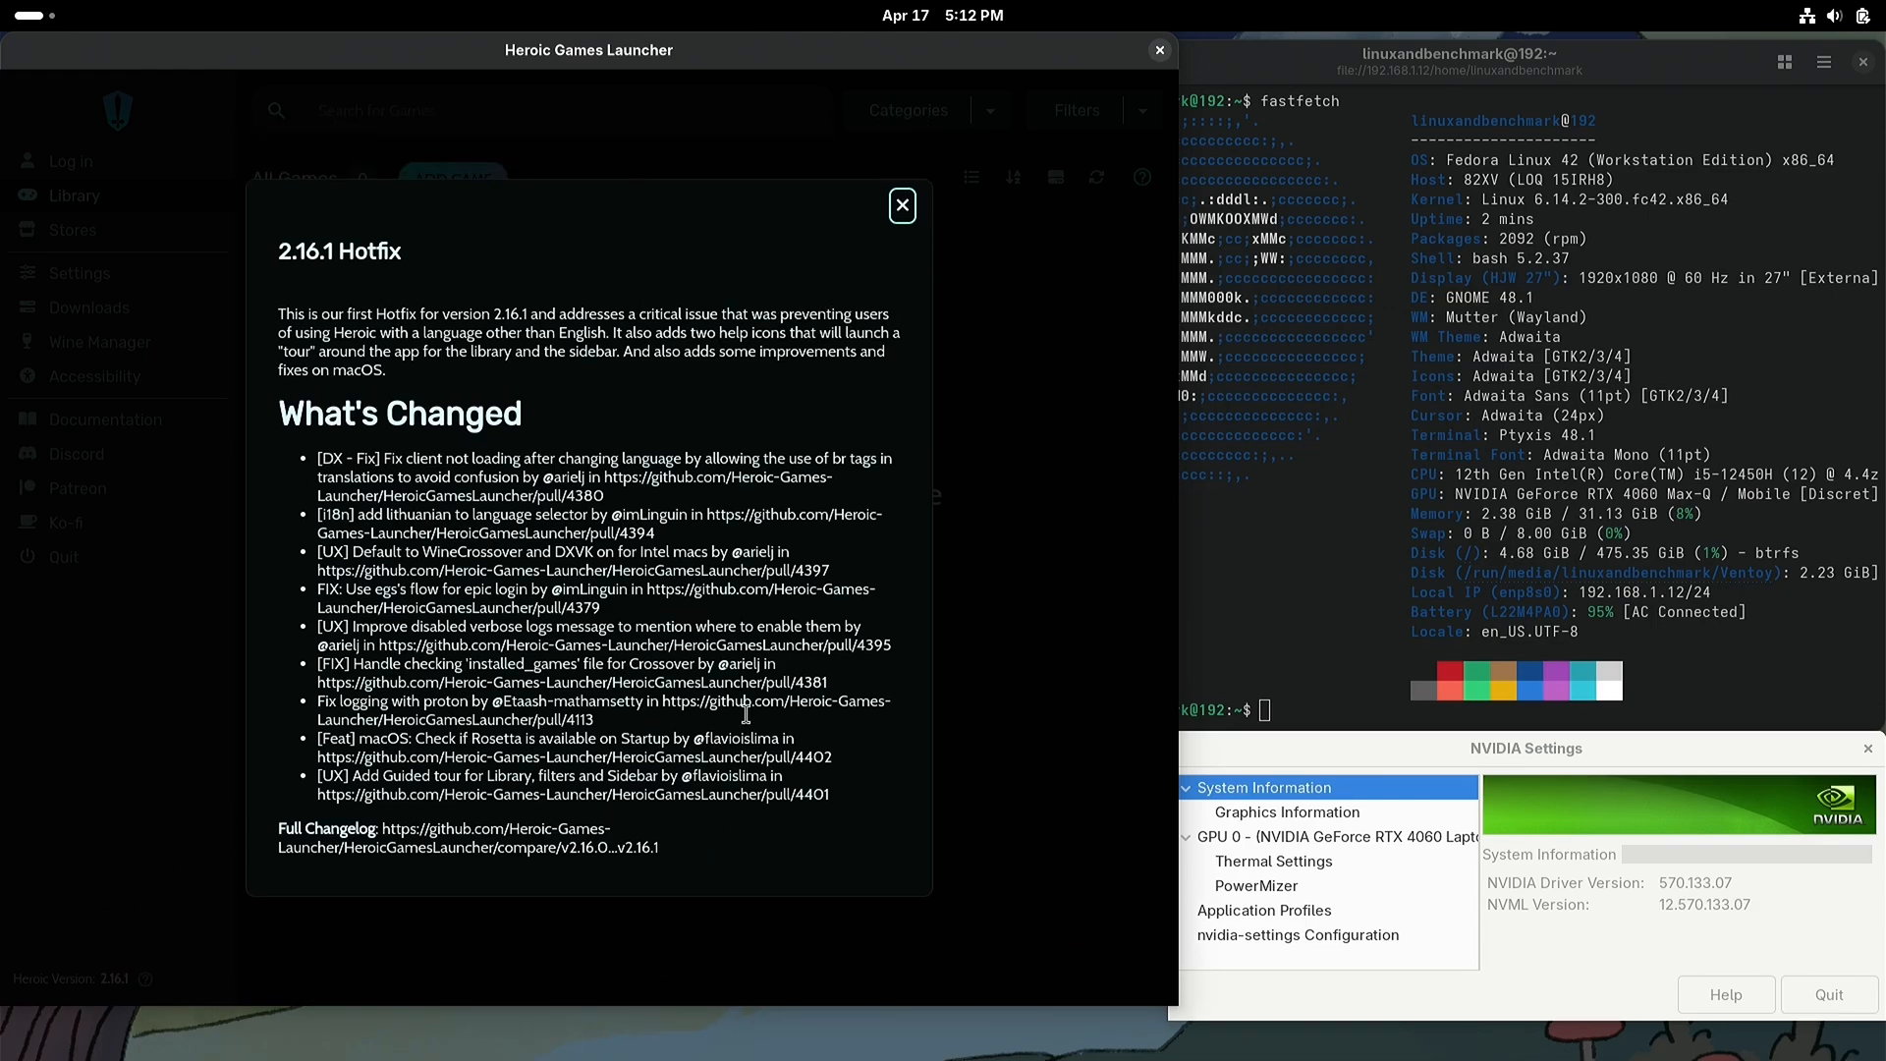
left_click(902, 207)
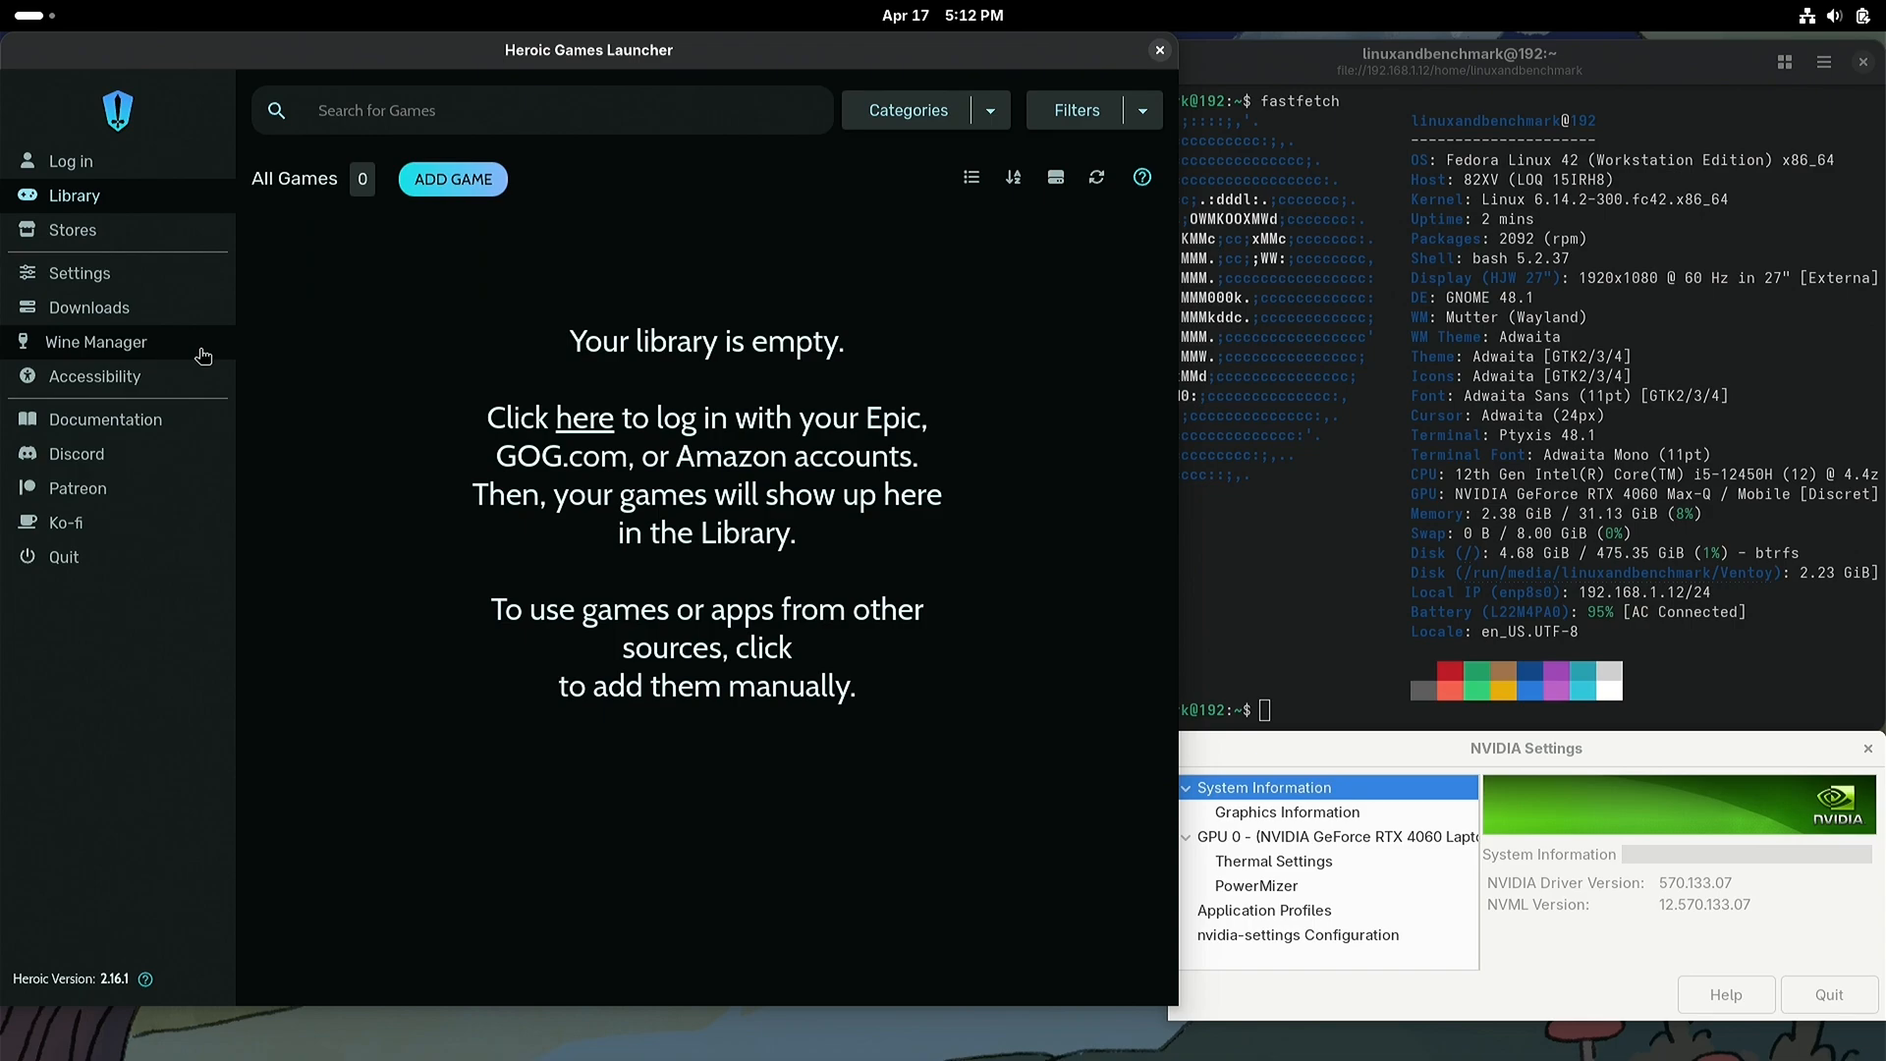
Step: Install GE-Proton-Latest through Heroic's Wine Manager and refresh the list of Wine versions
left_click(163, 347)
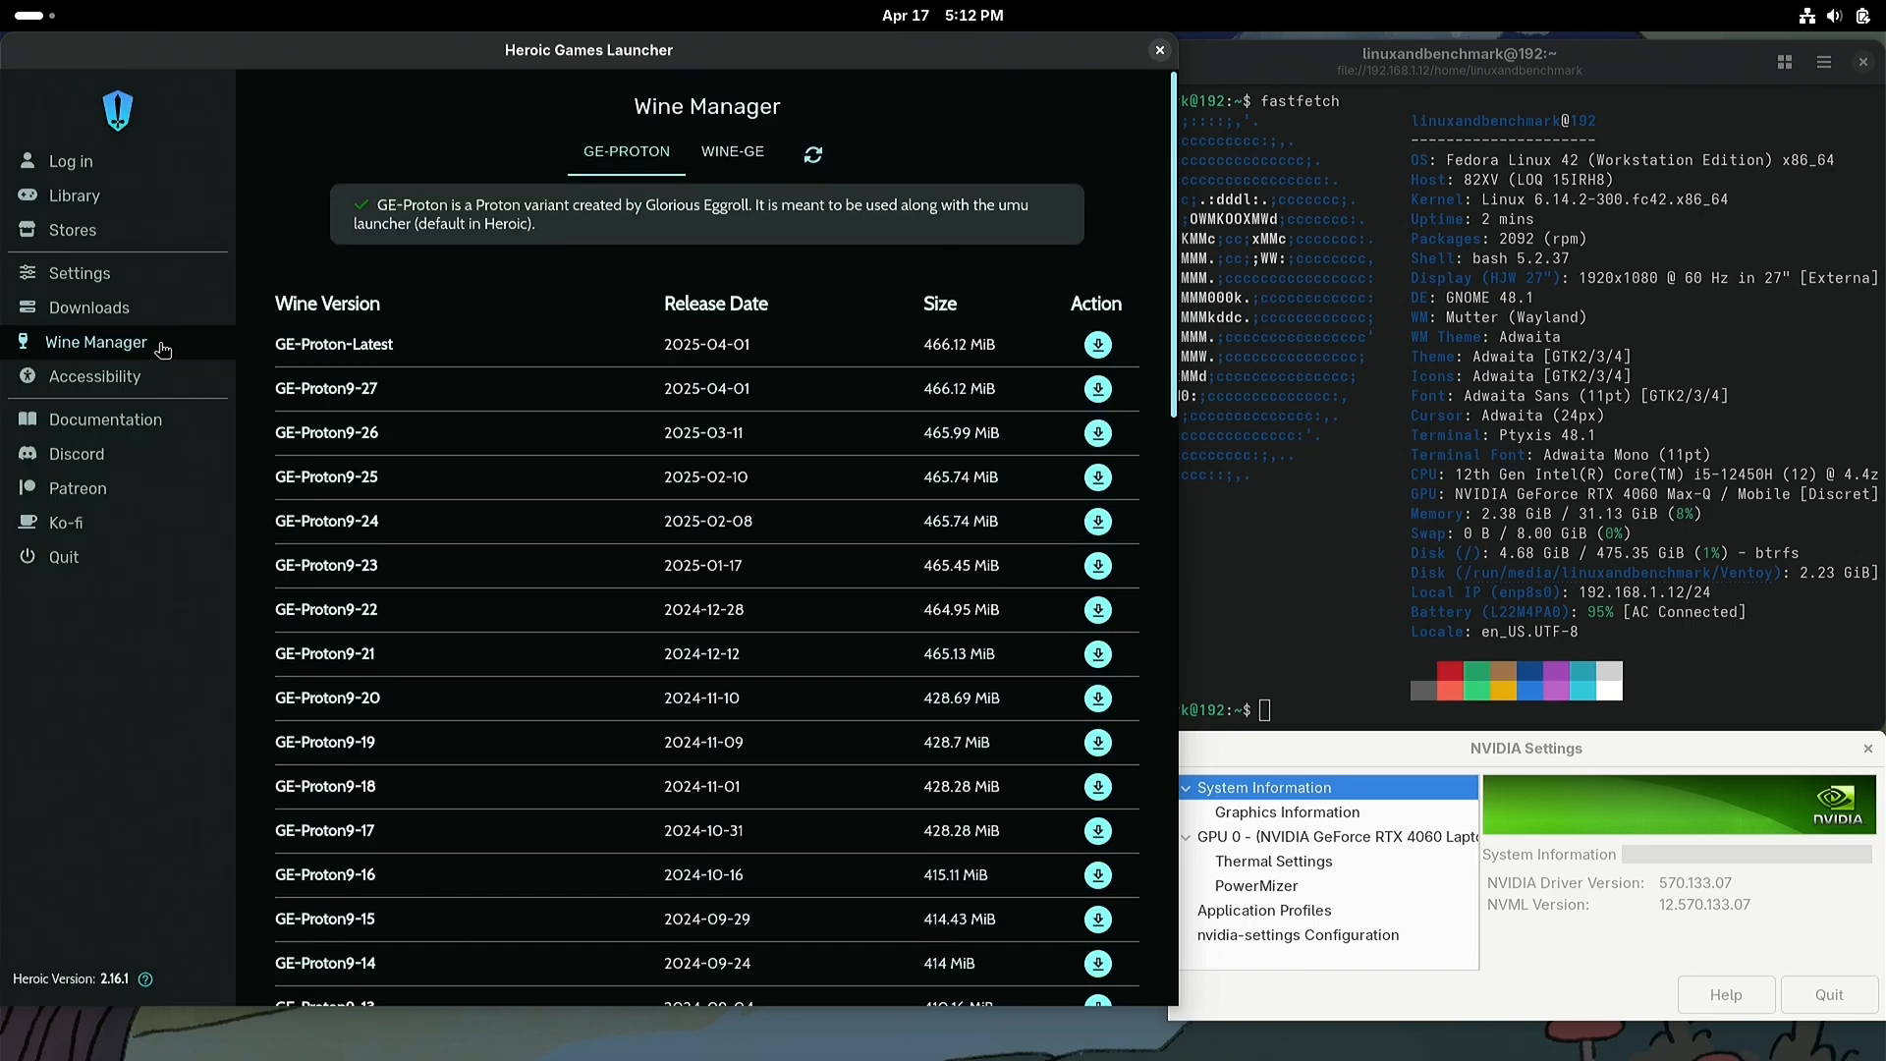
left_click(1098, 345)
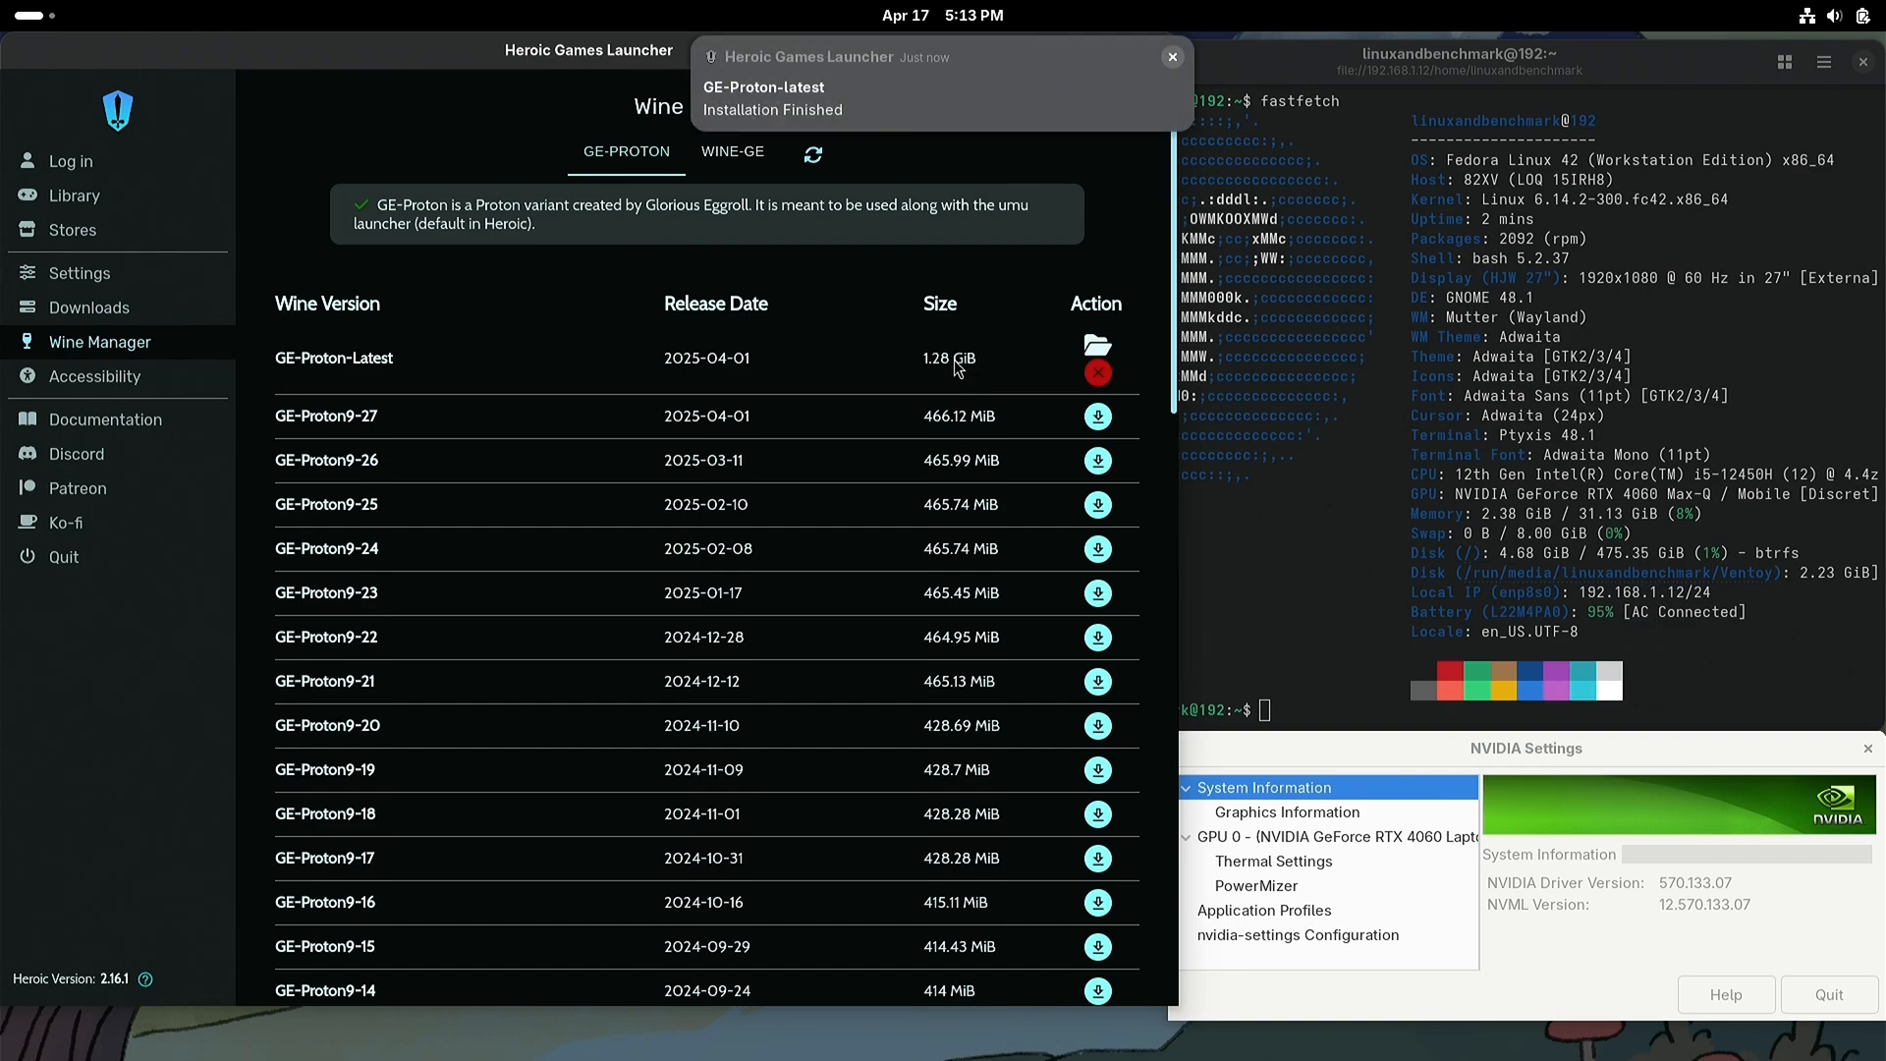
left_click(819, 159)
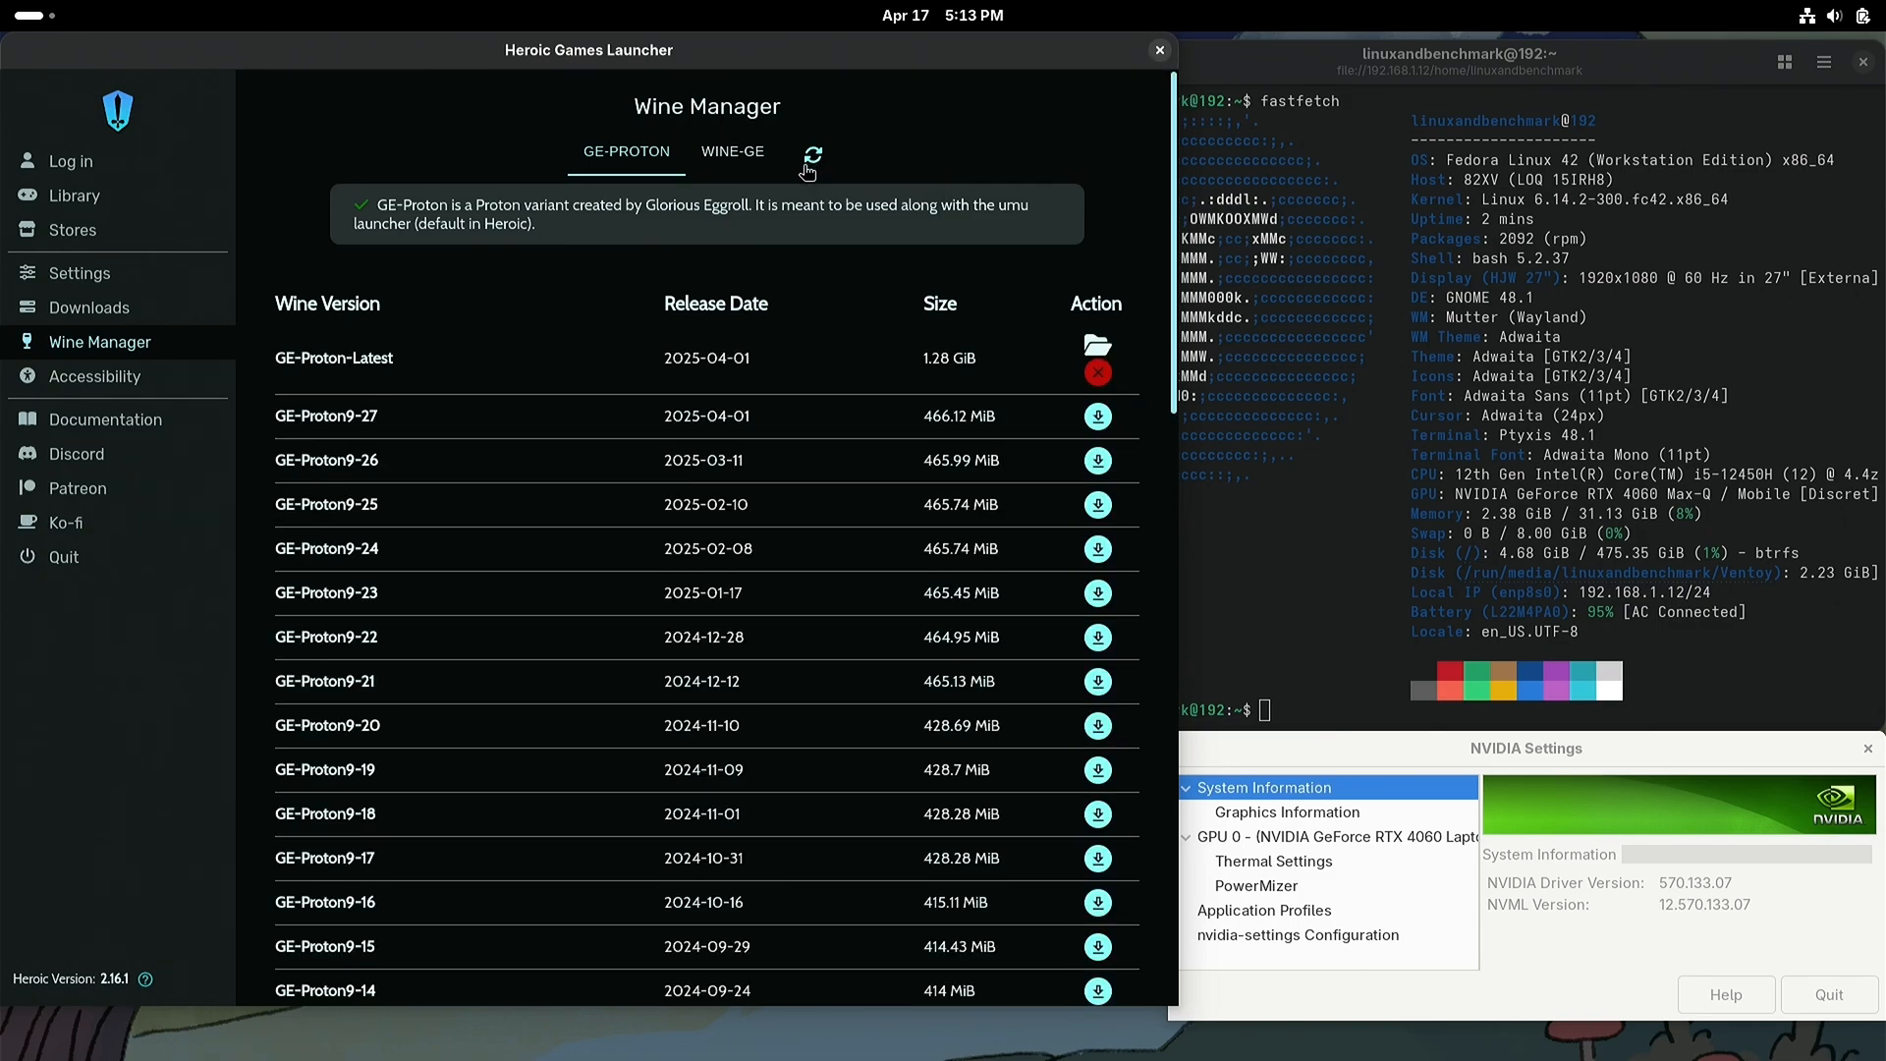
Step: Set the default Wine version for games to Proton - GE-Proton-latest in Heroic's global settings
left_click(129, 279)
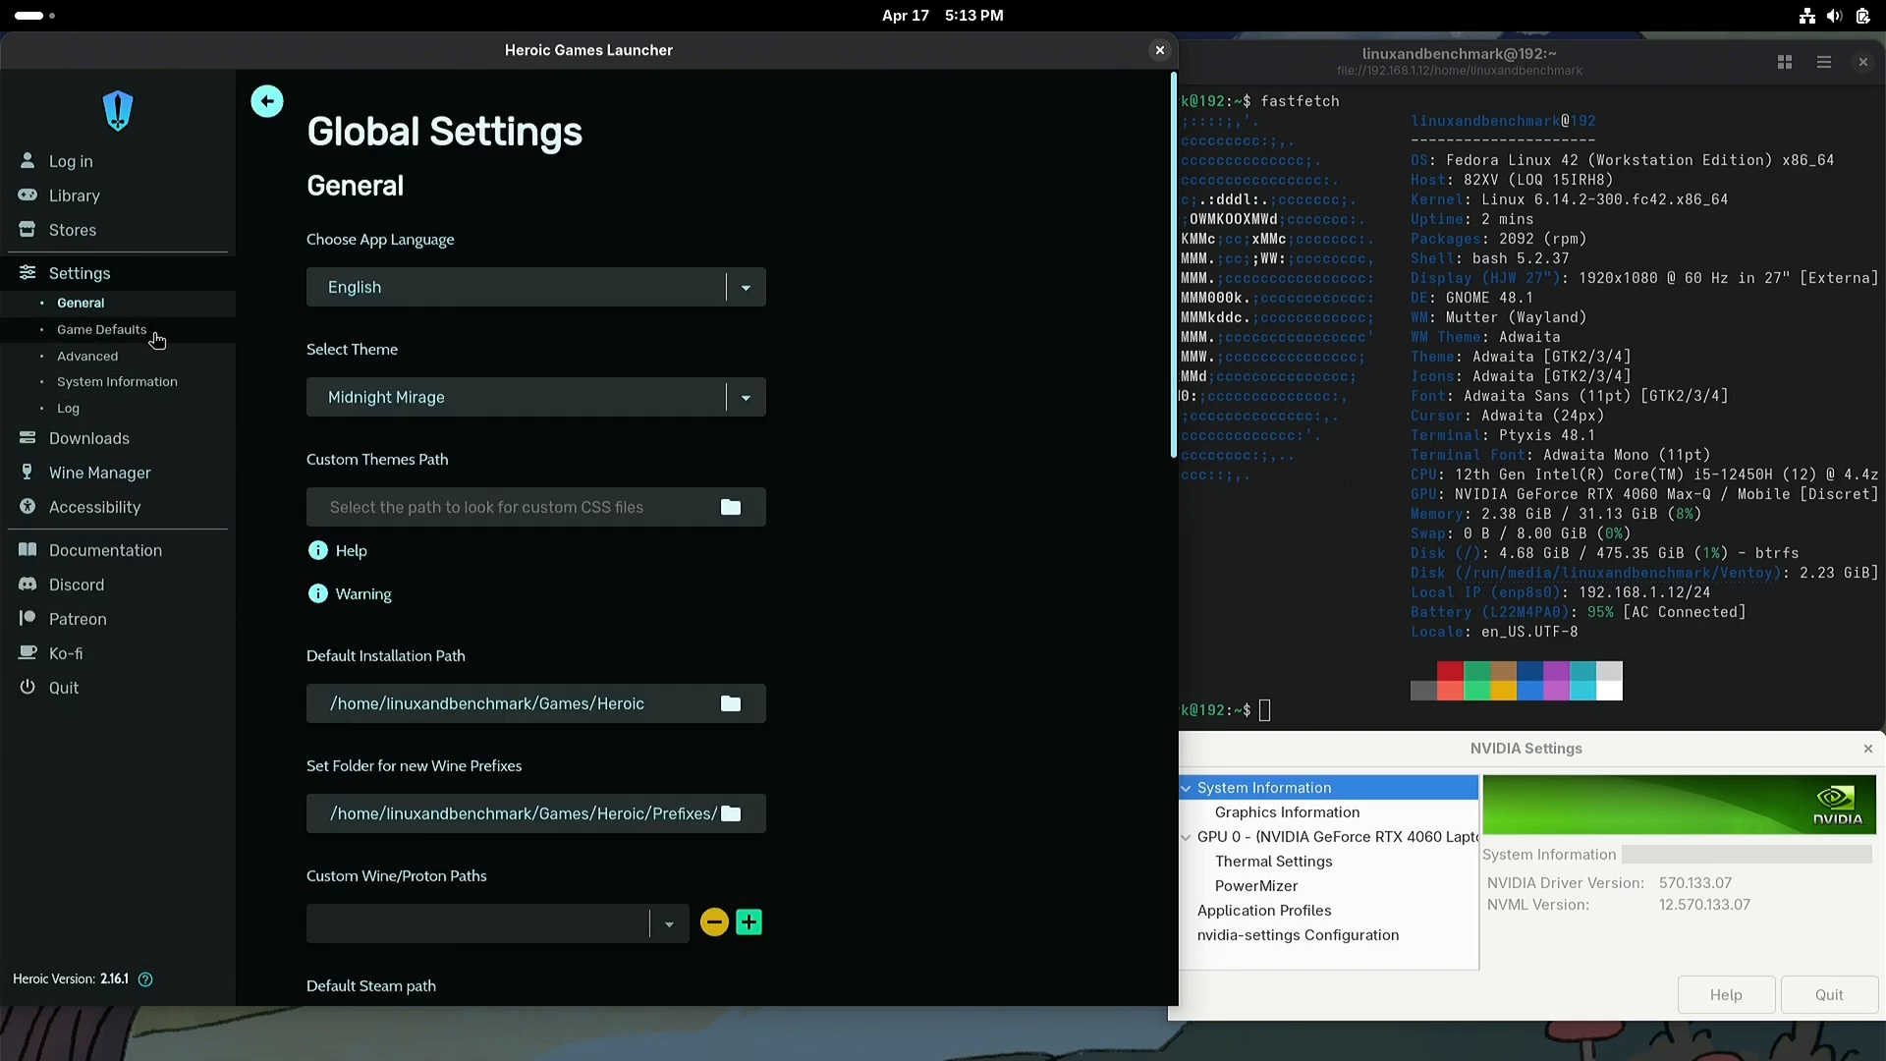
left_click(152, 334)
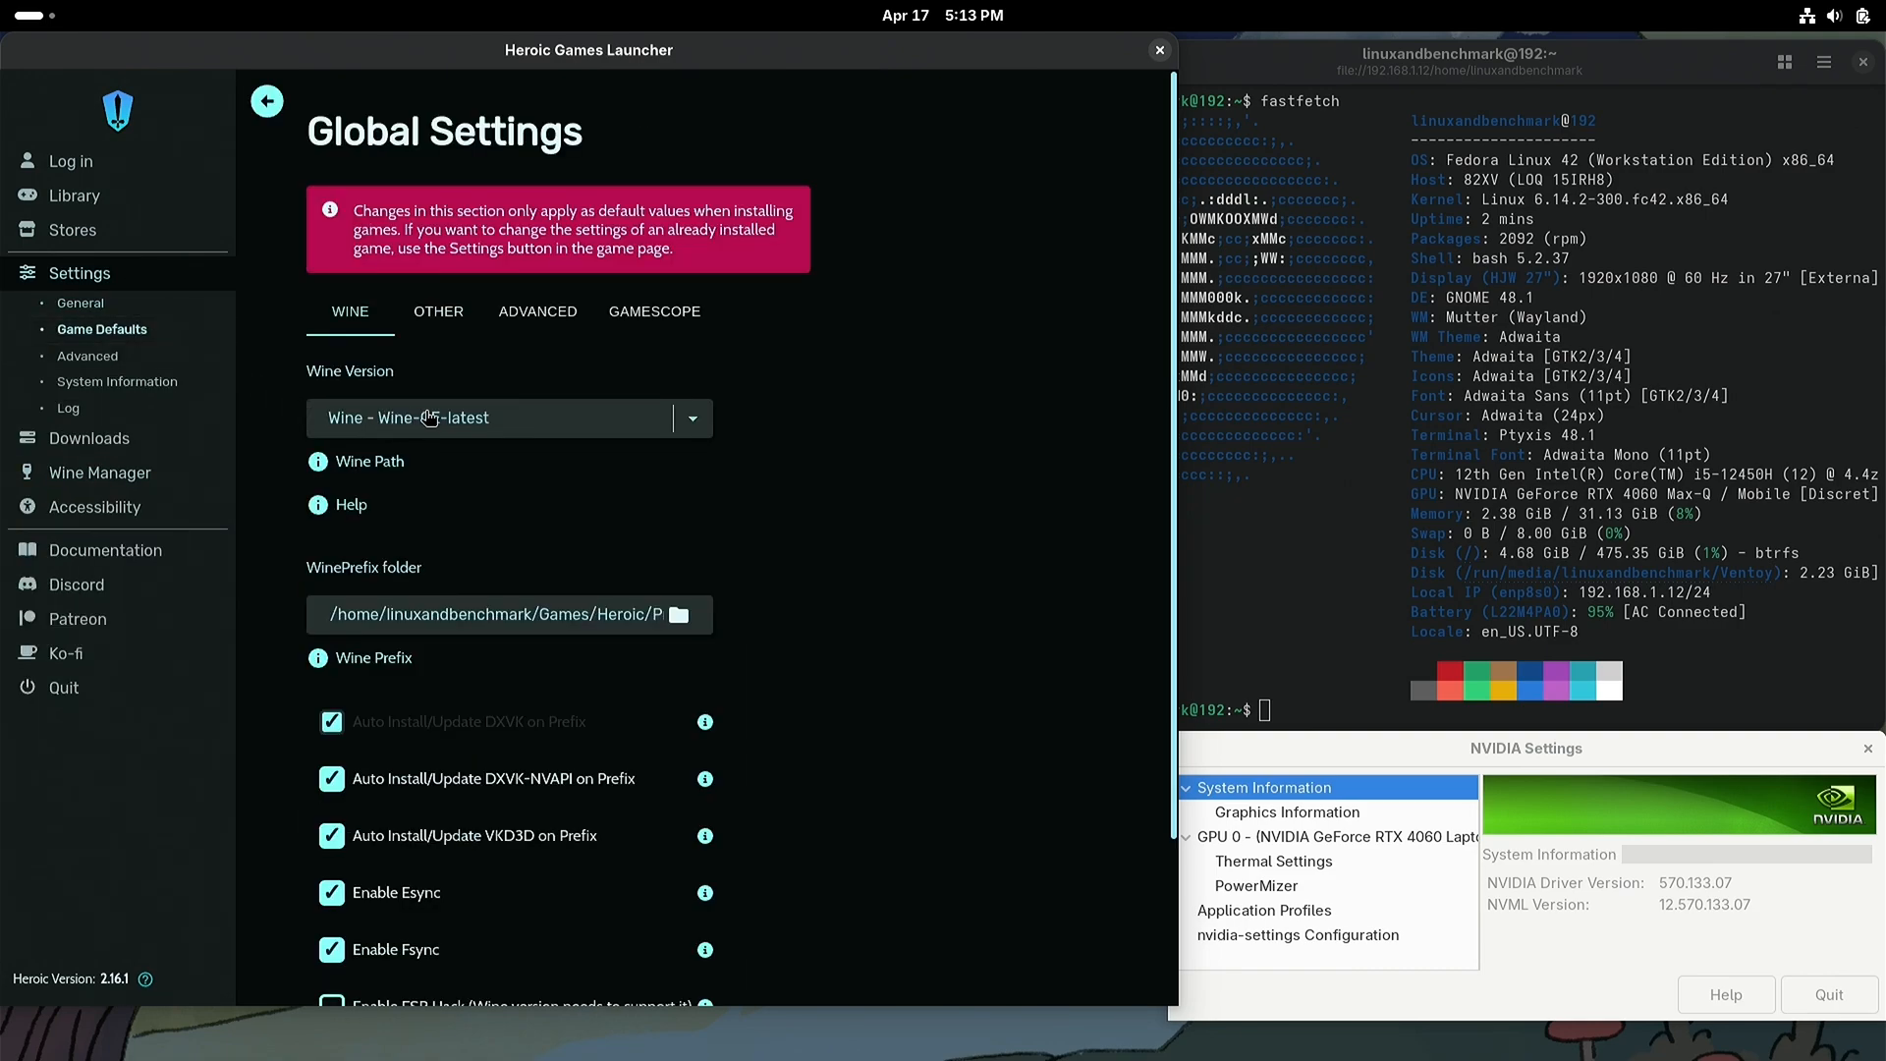
left_click(692, 430)
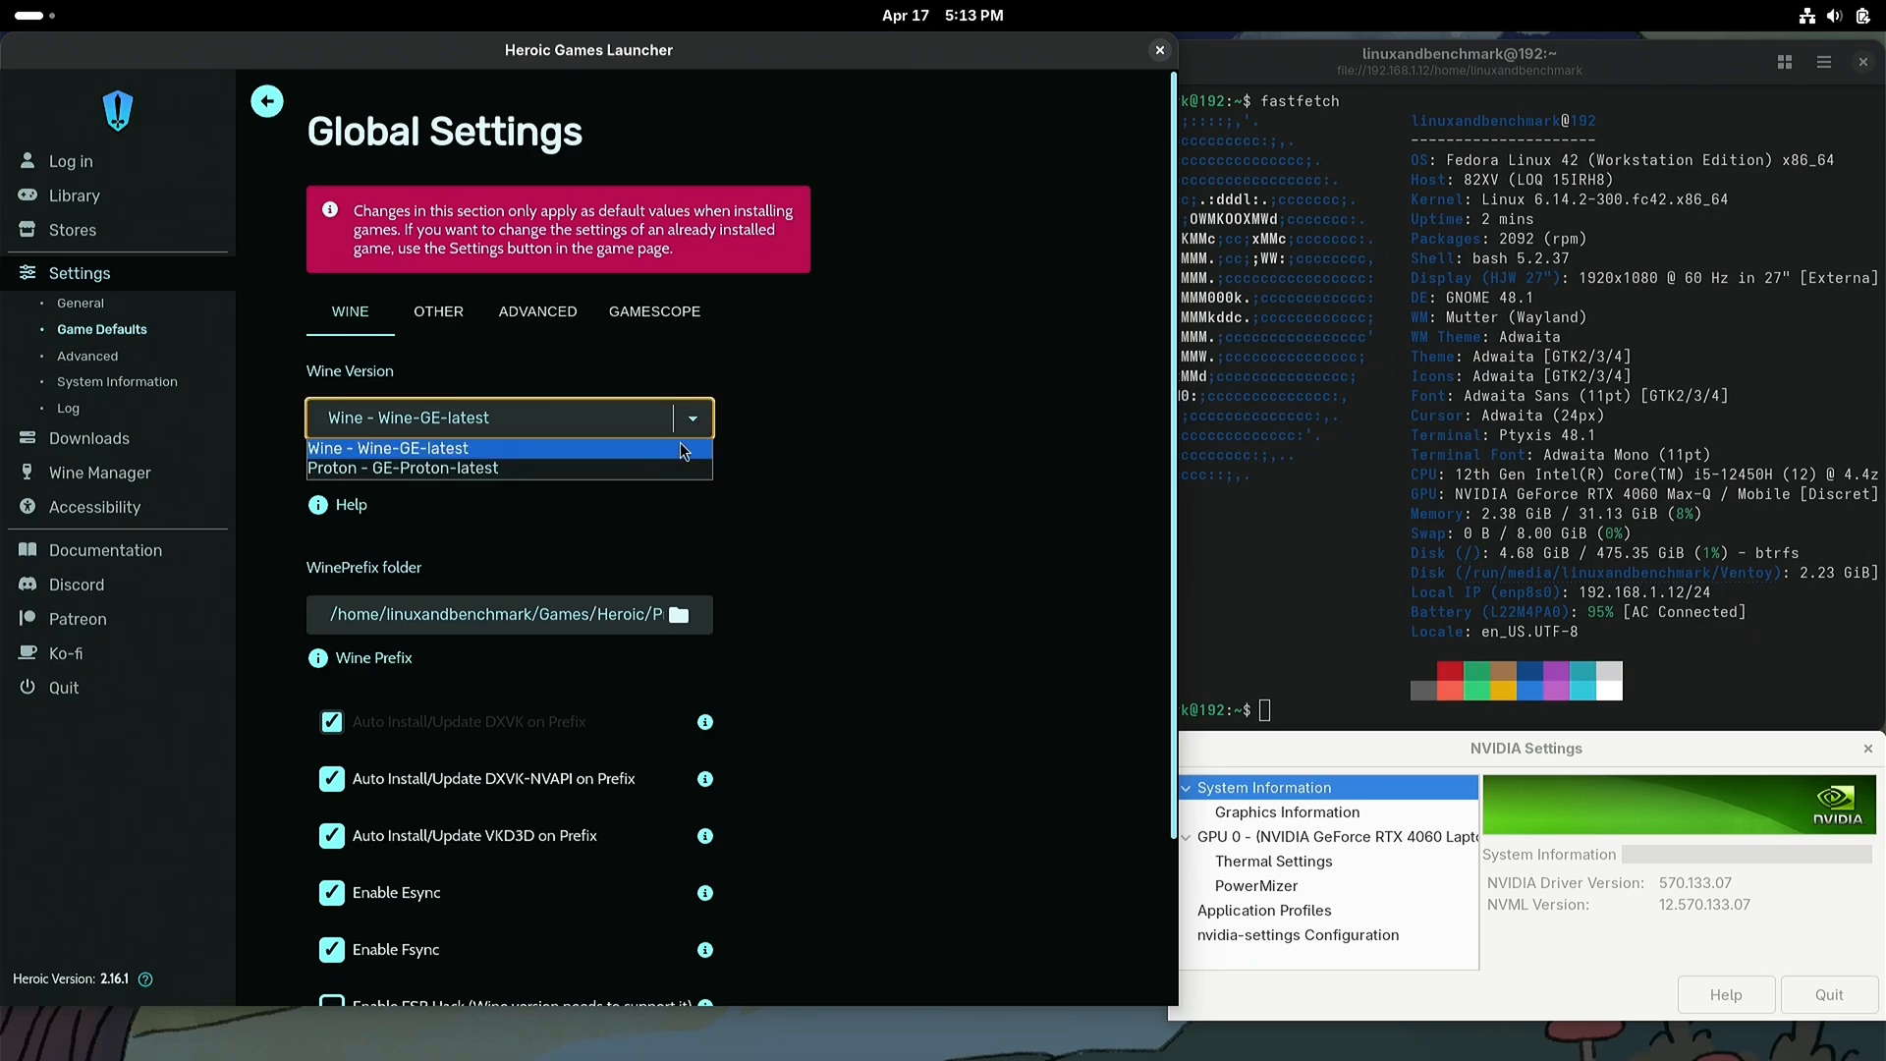
left_click(621, 468)
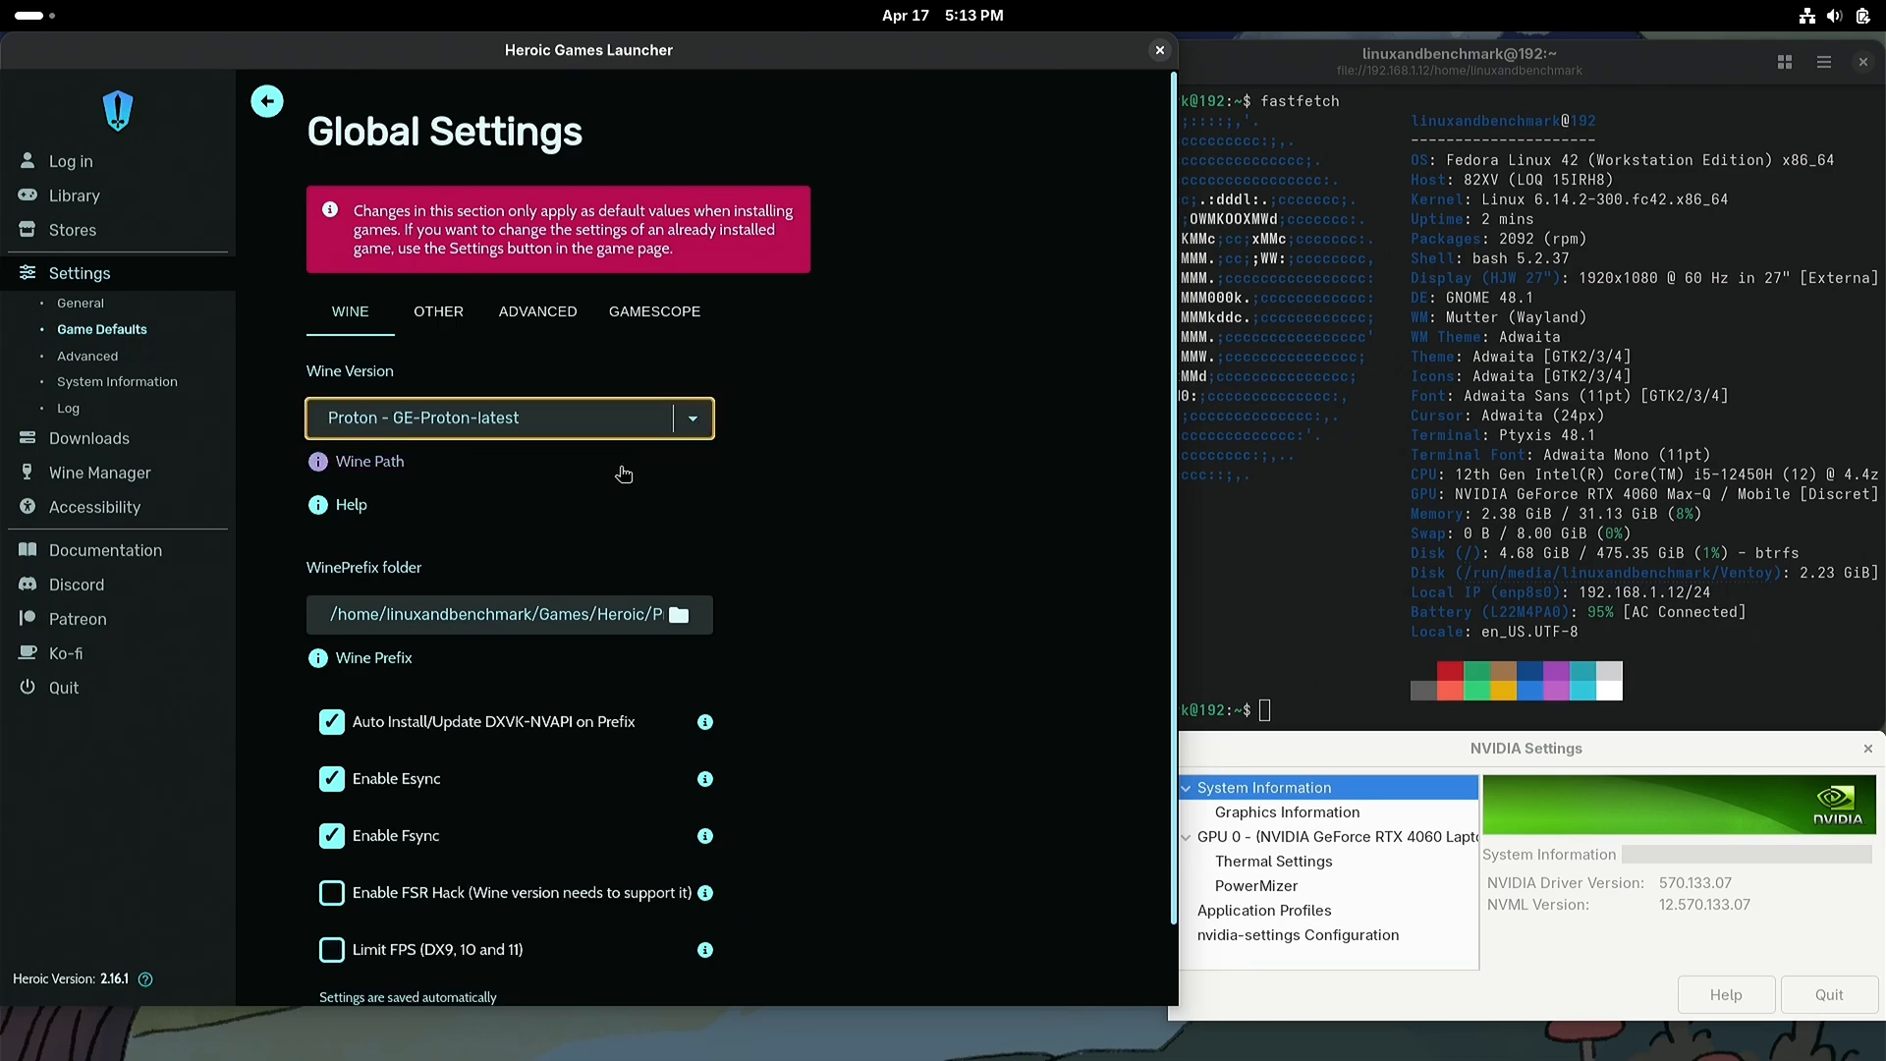
Step: Sign in to Epic Games from Heroic's login page with the account's email address and password
left_click(104, 171)
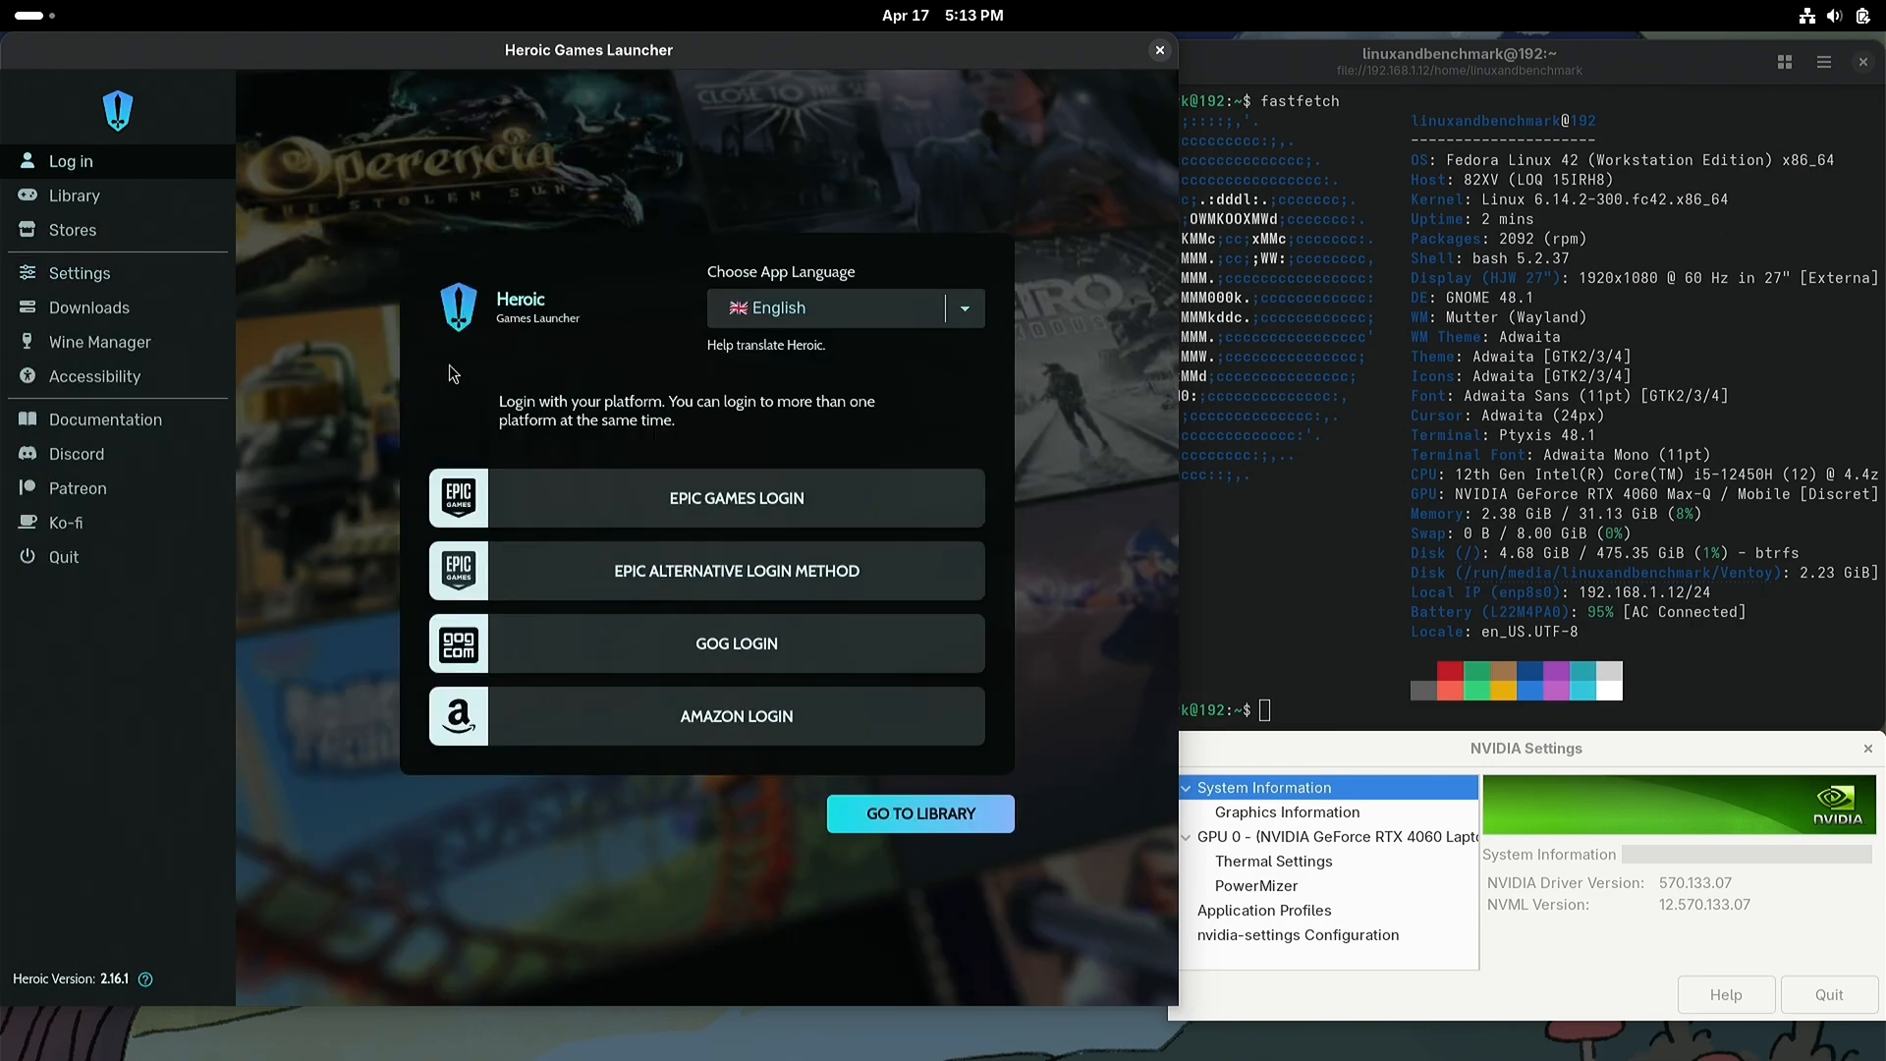
left_click(714, 505)
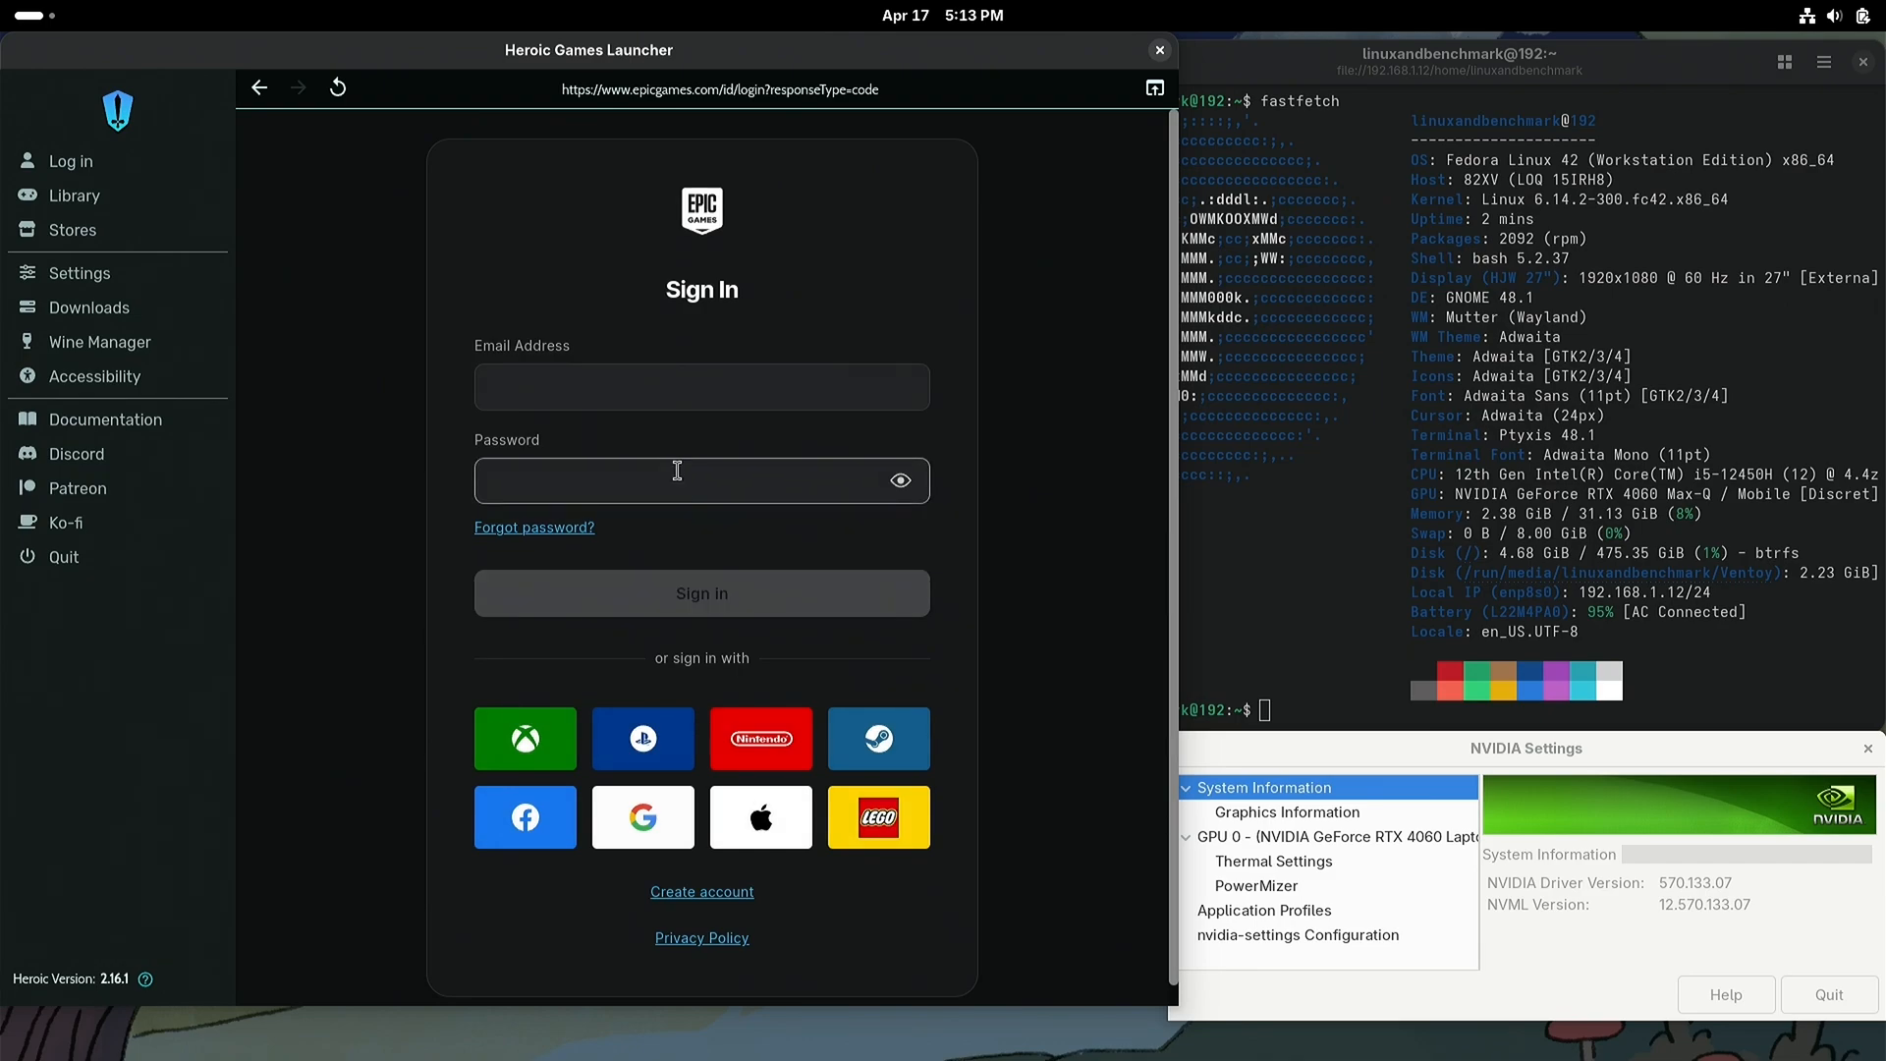
left_click(650, 385)
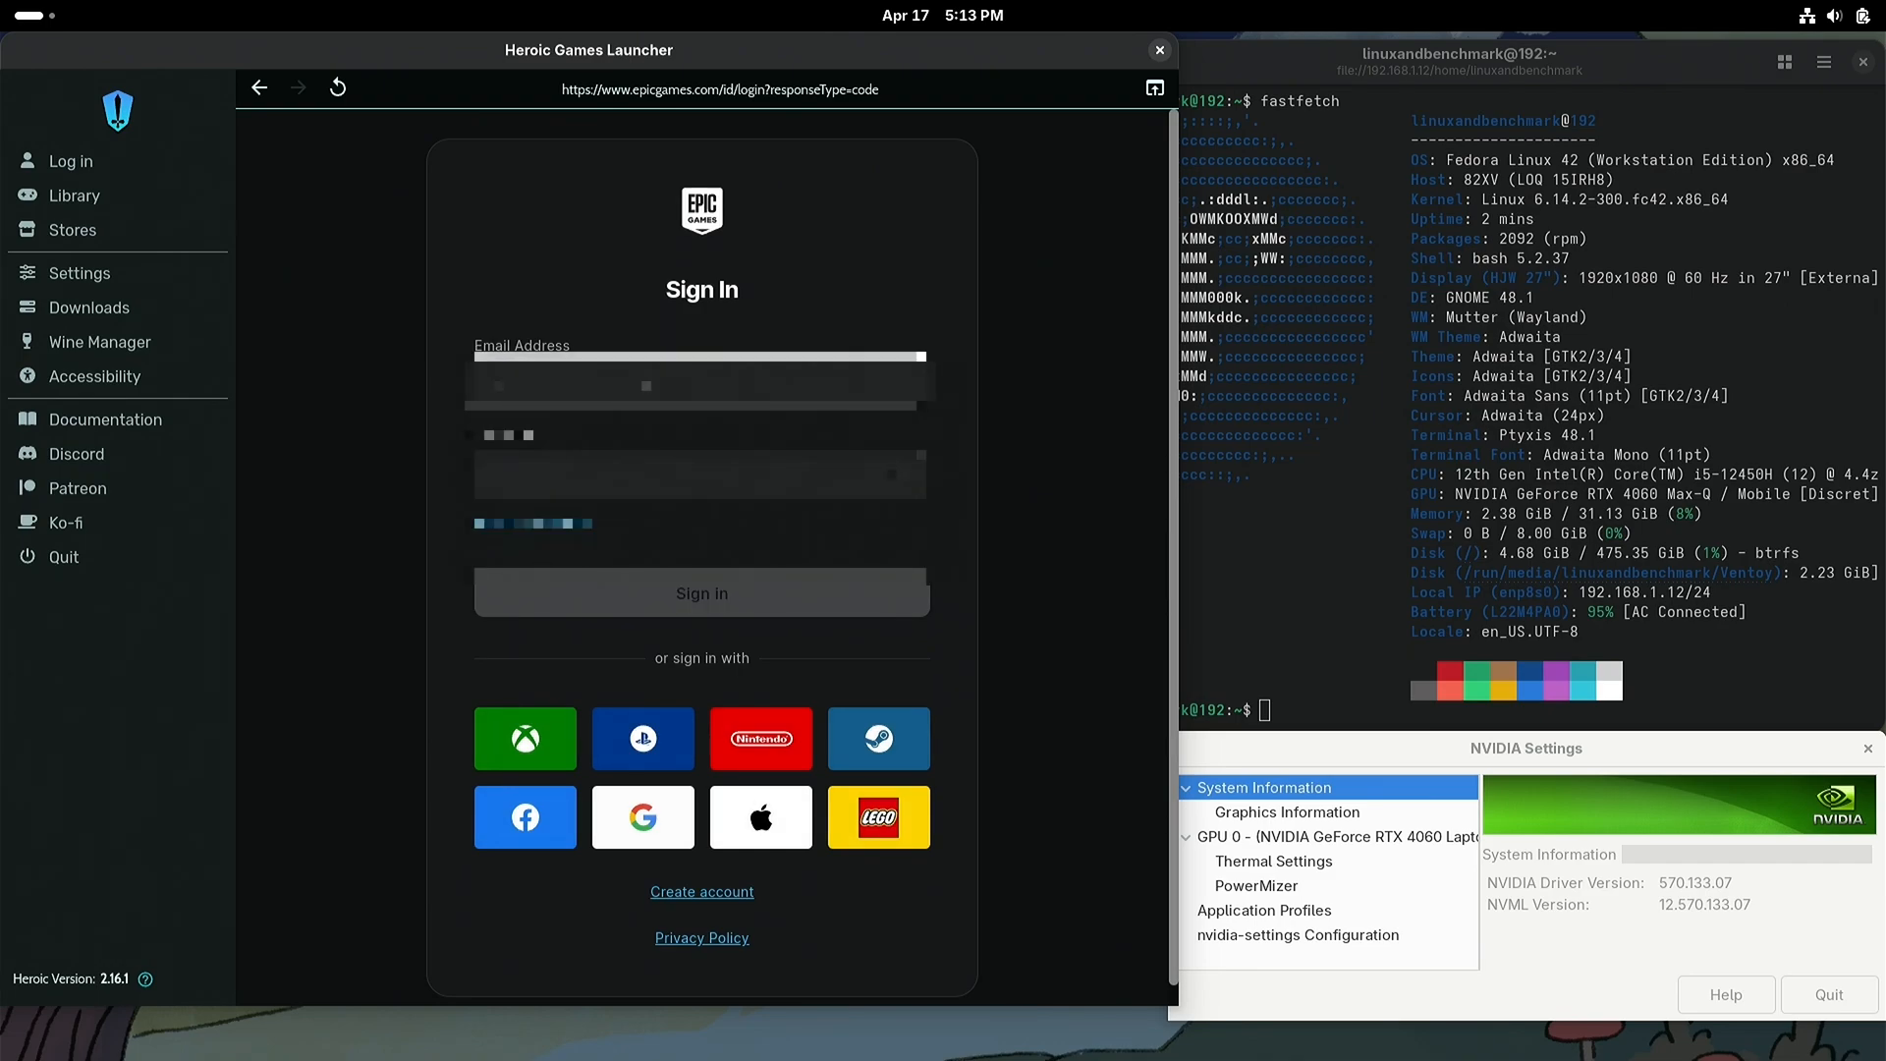
type("*******")
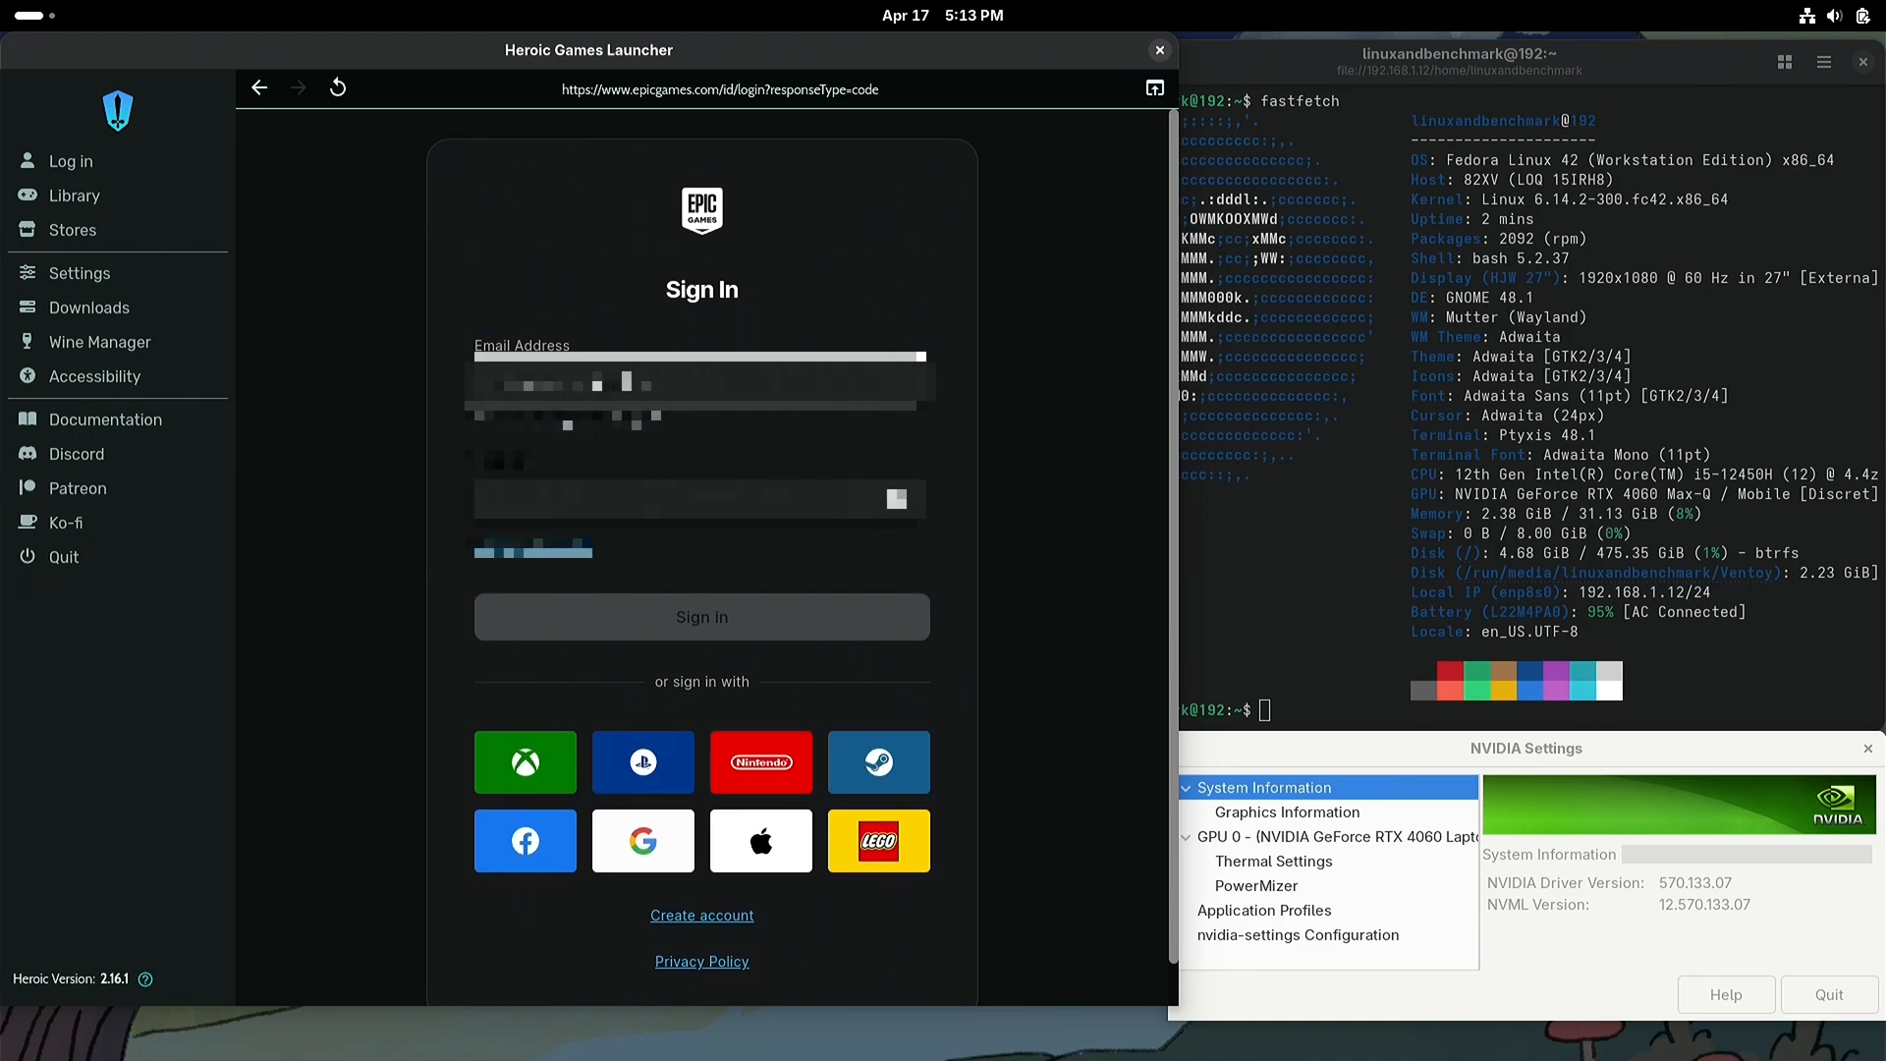
type("**")
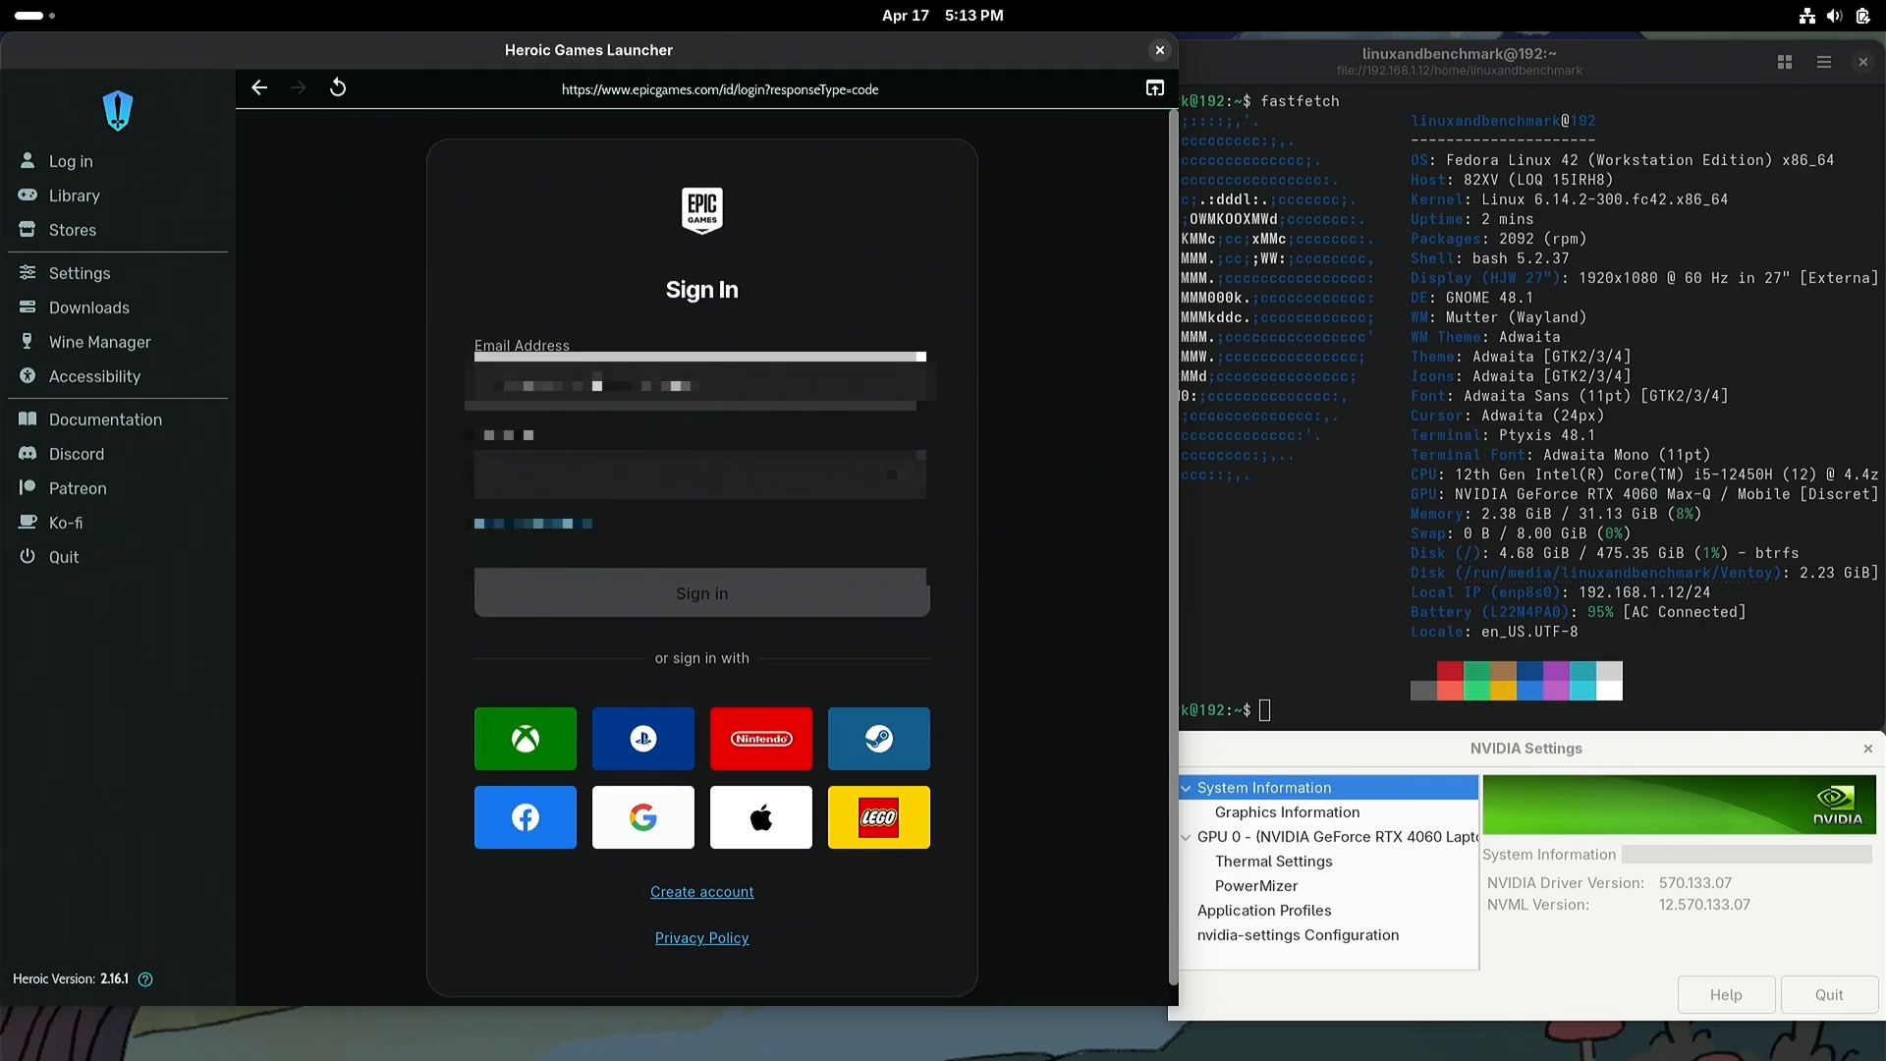
key("Tab")
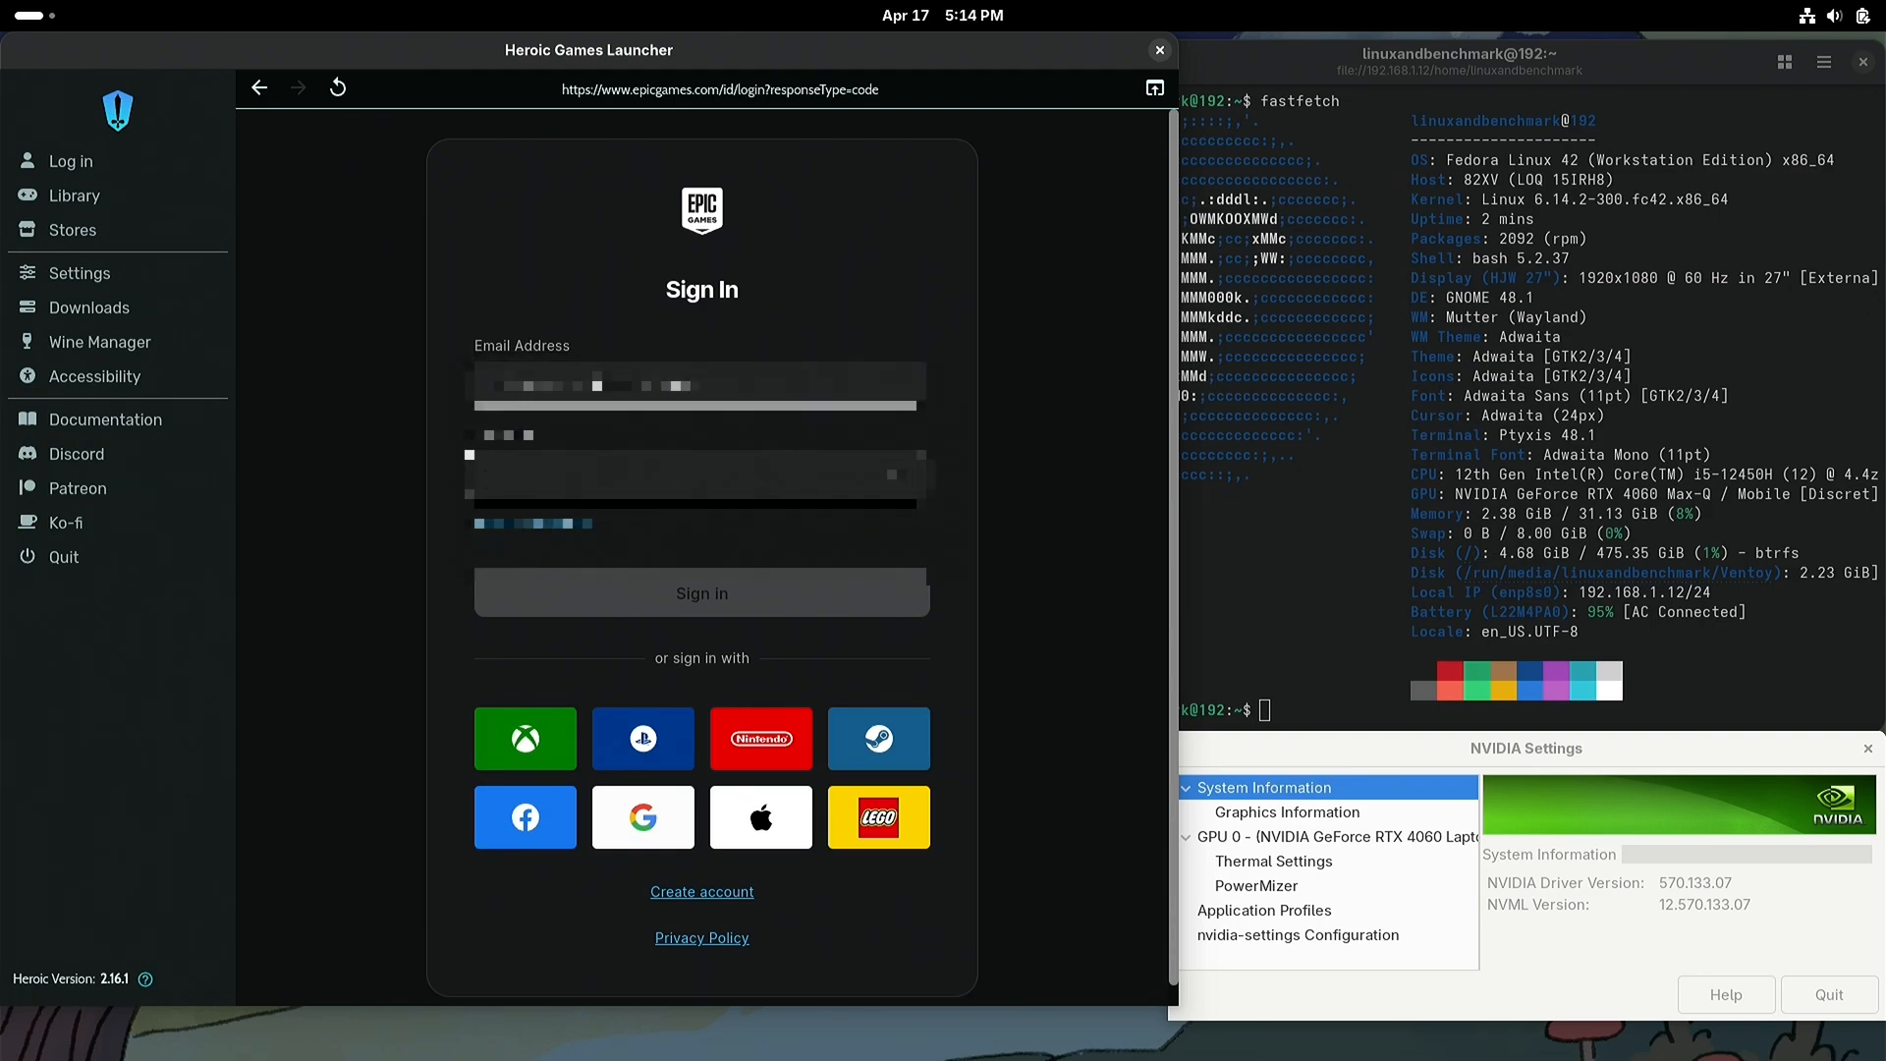
type("****")
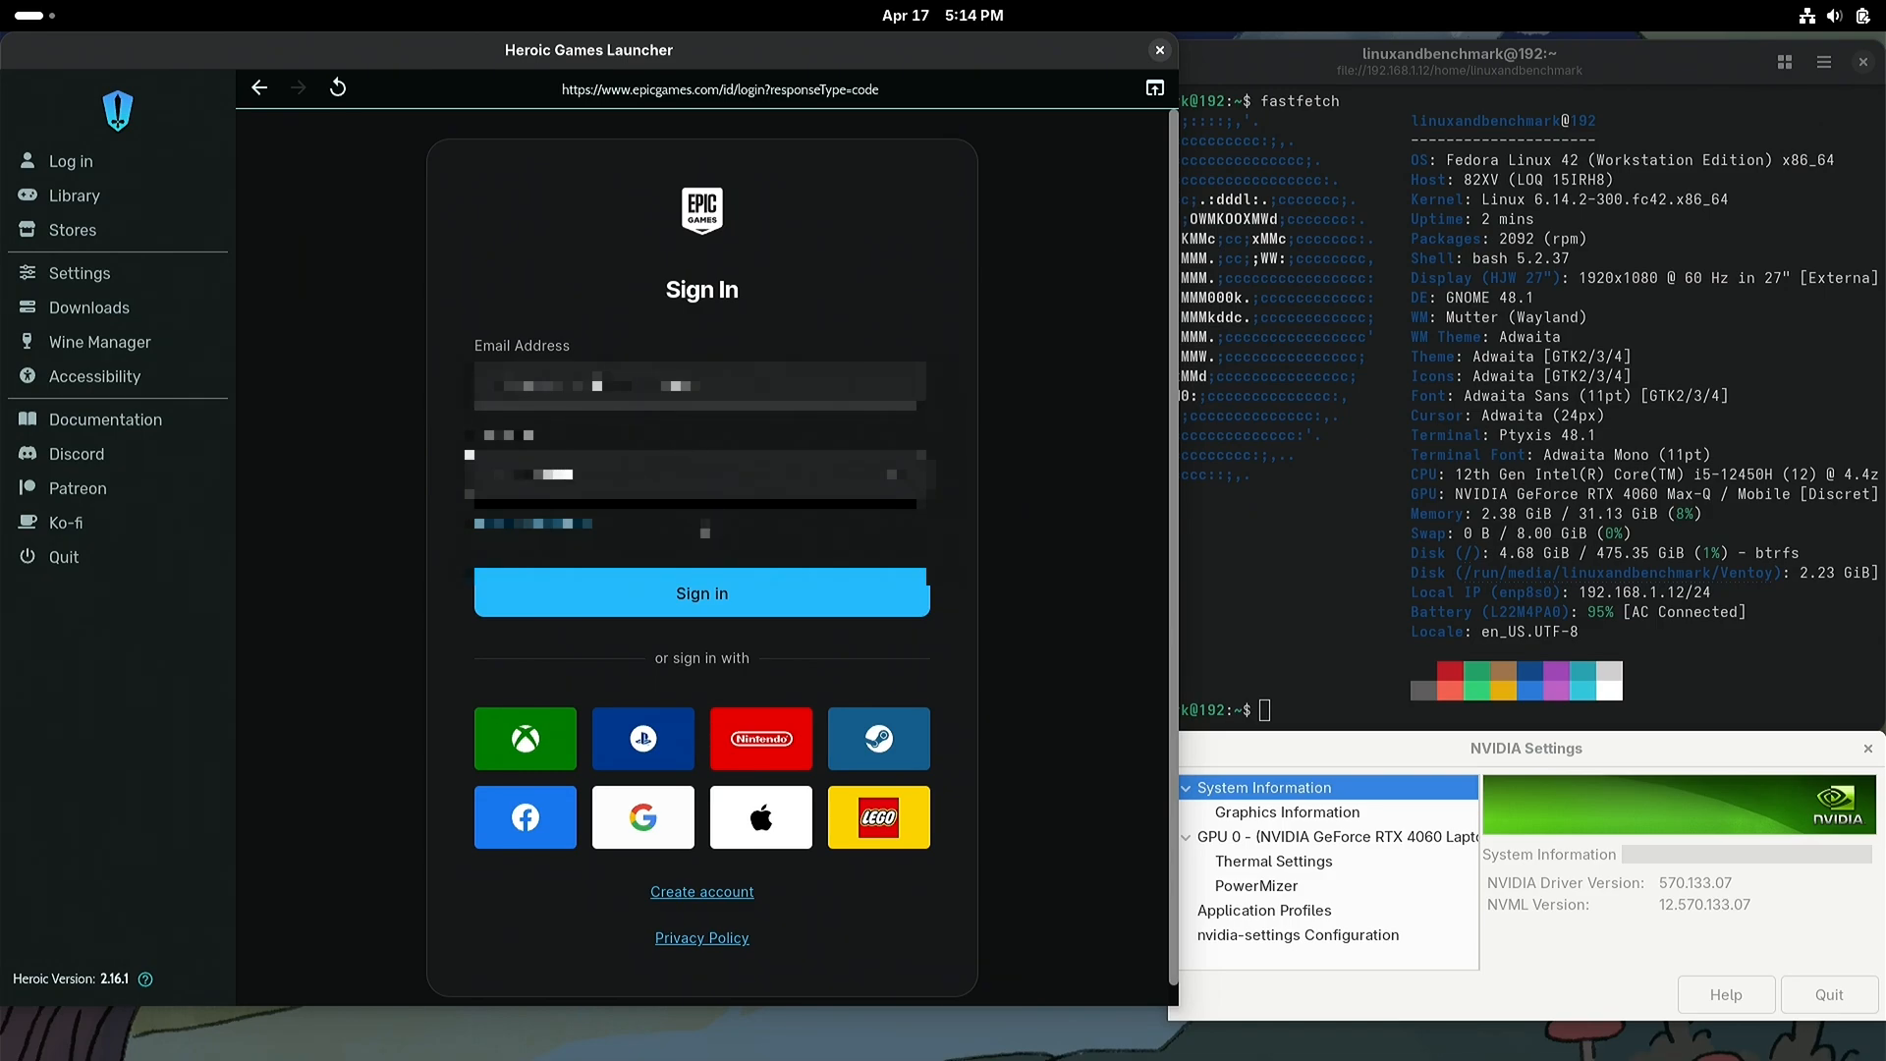
left_click(705, 594)
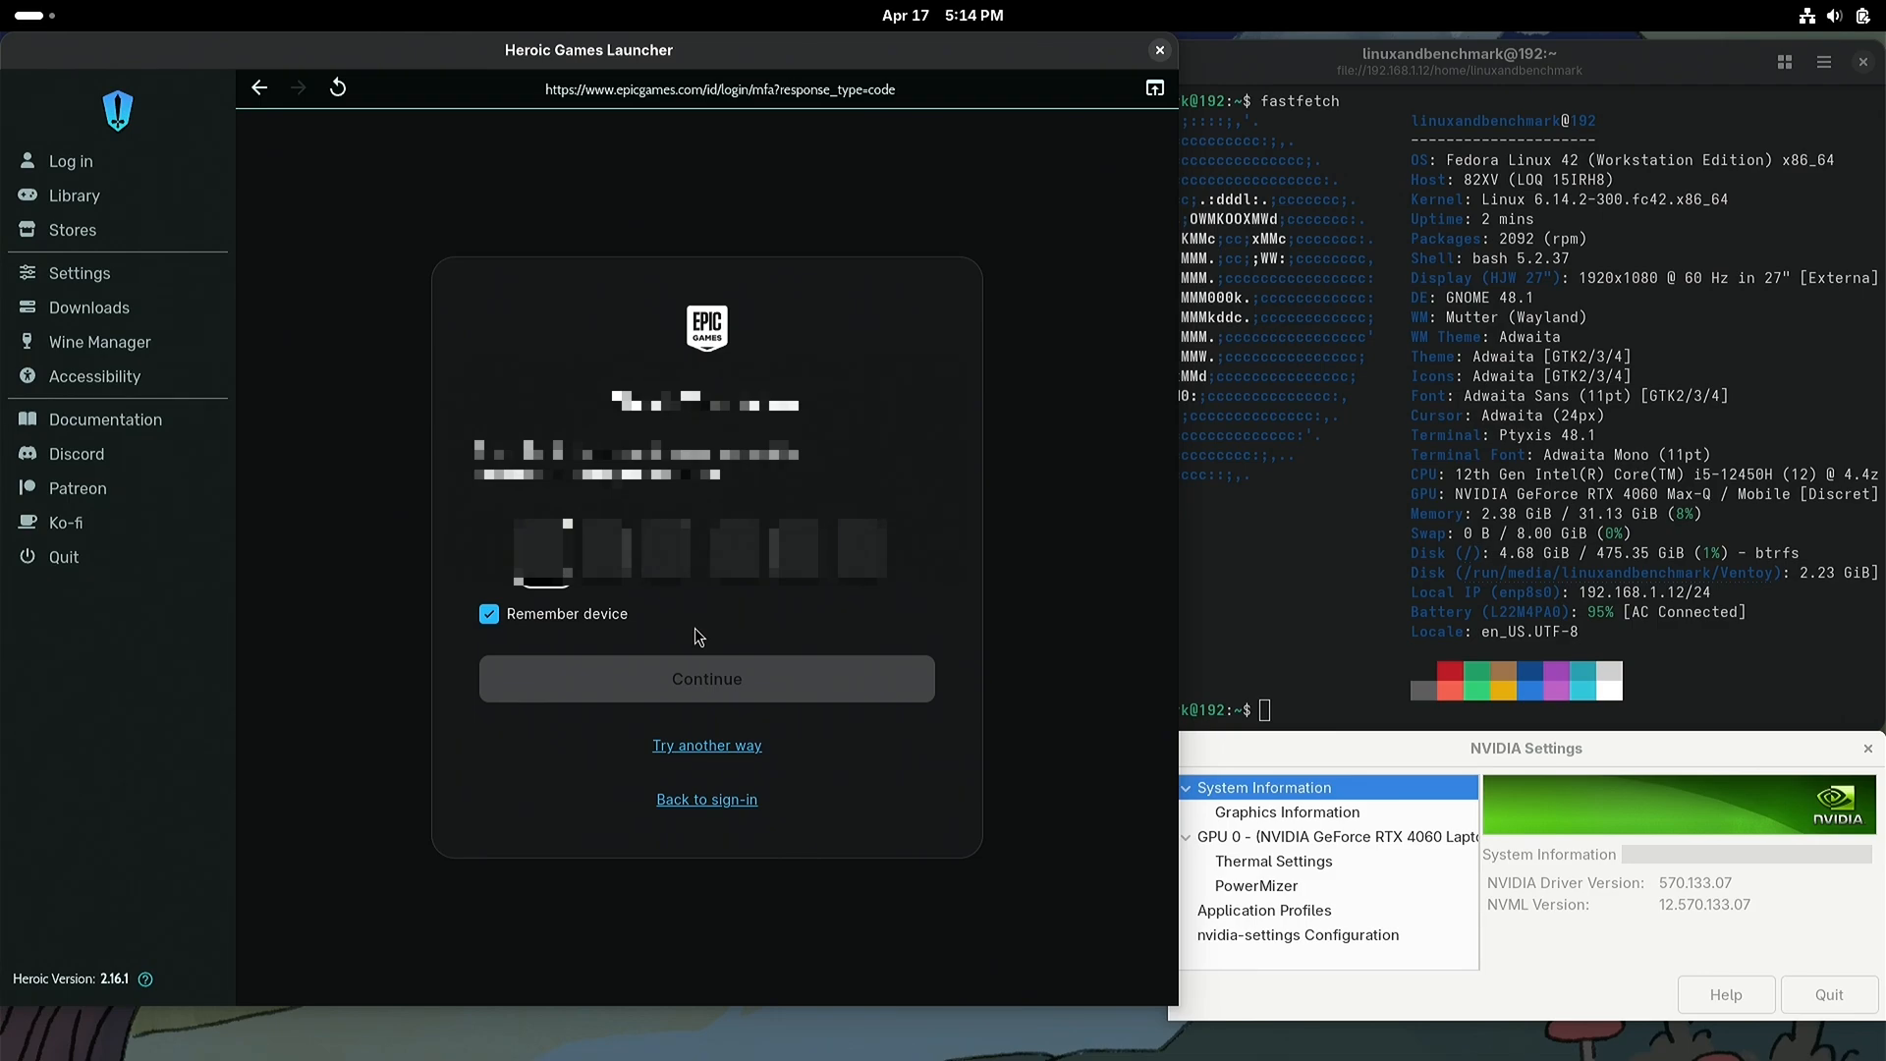
Step: Enter the six-digit verification code with the device remembered, and continue to complete the Epic Games login
type("123456")
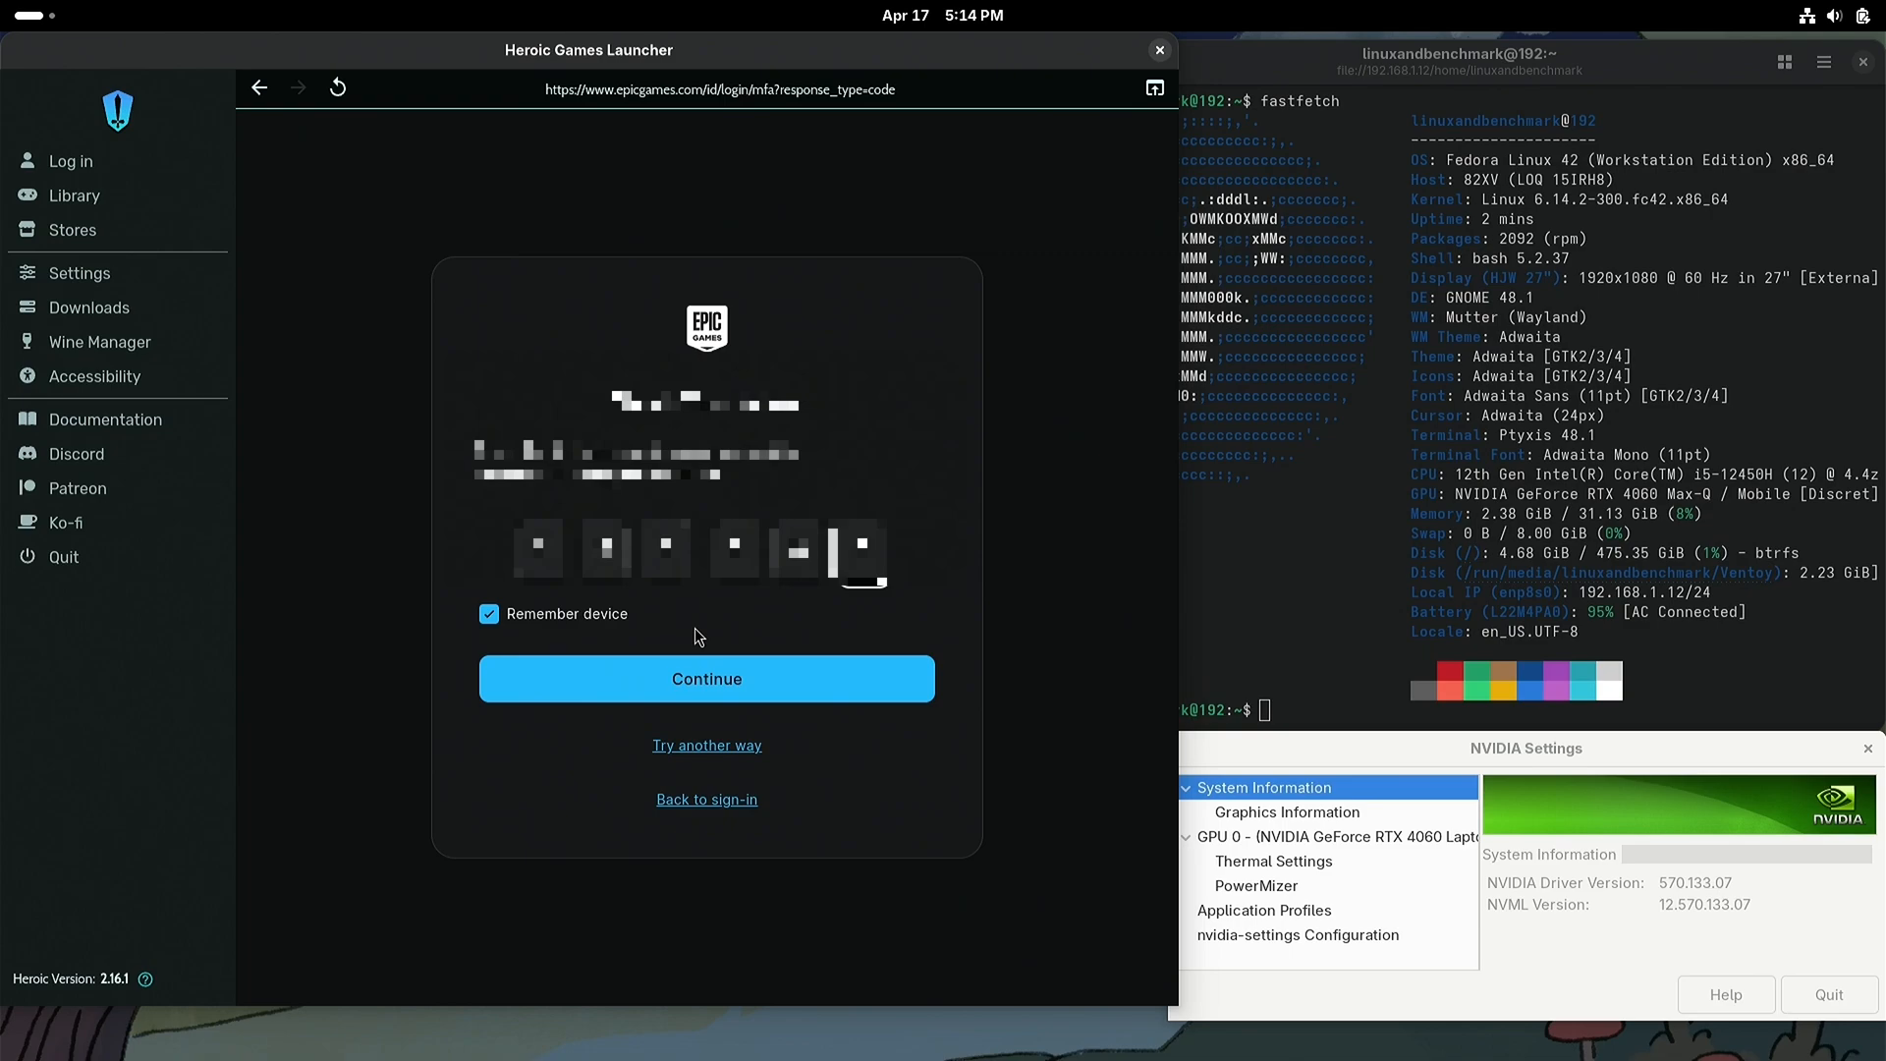
left_click(710, 684)
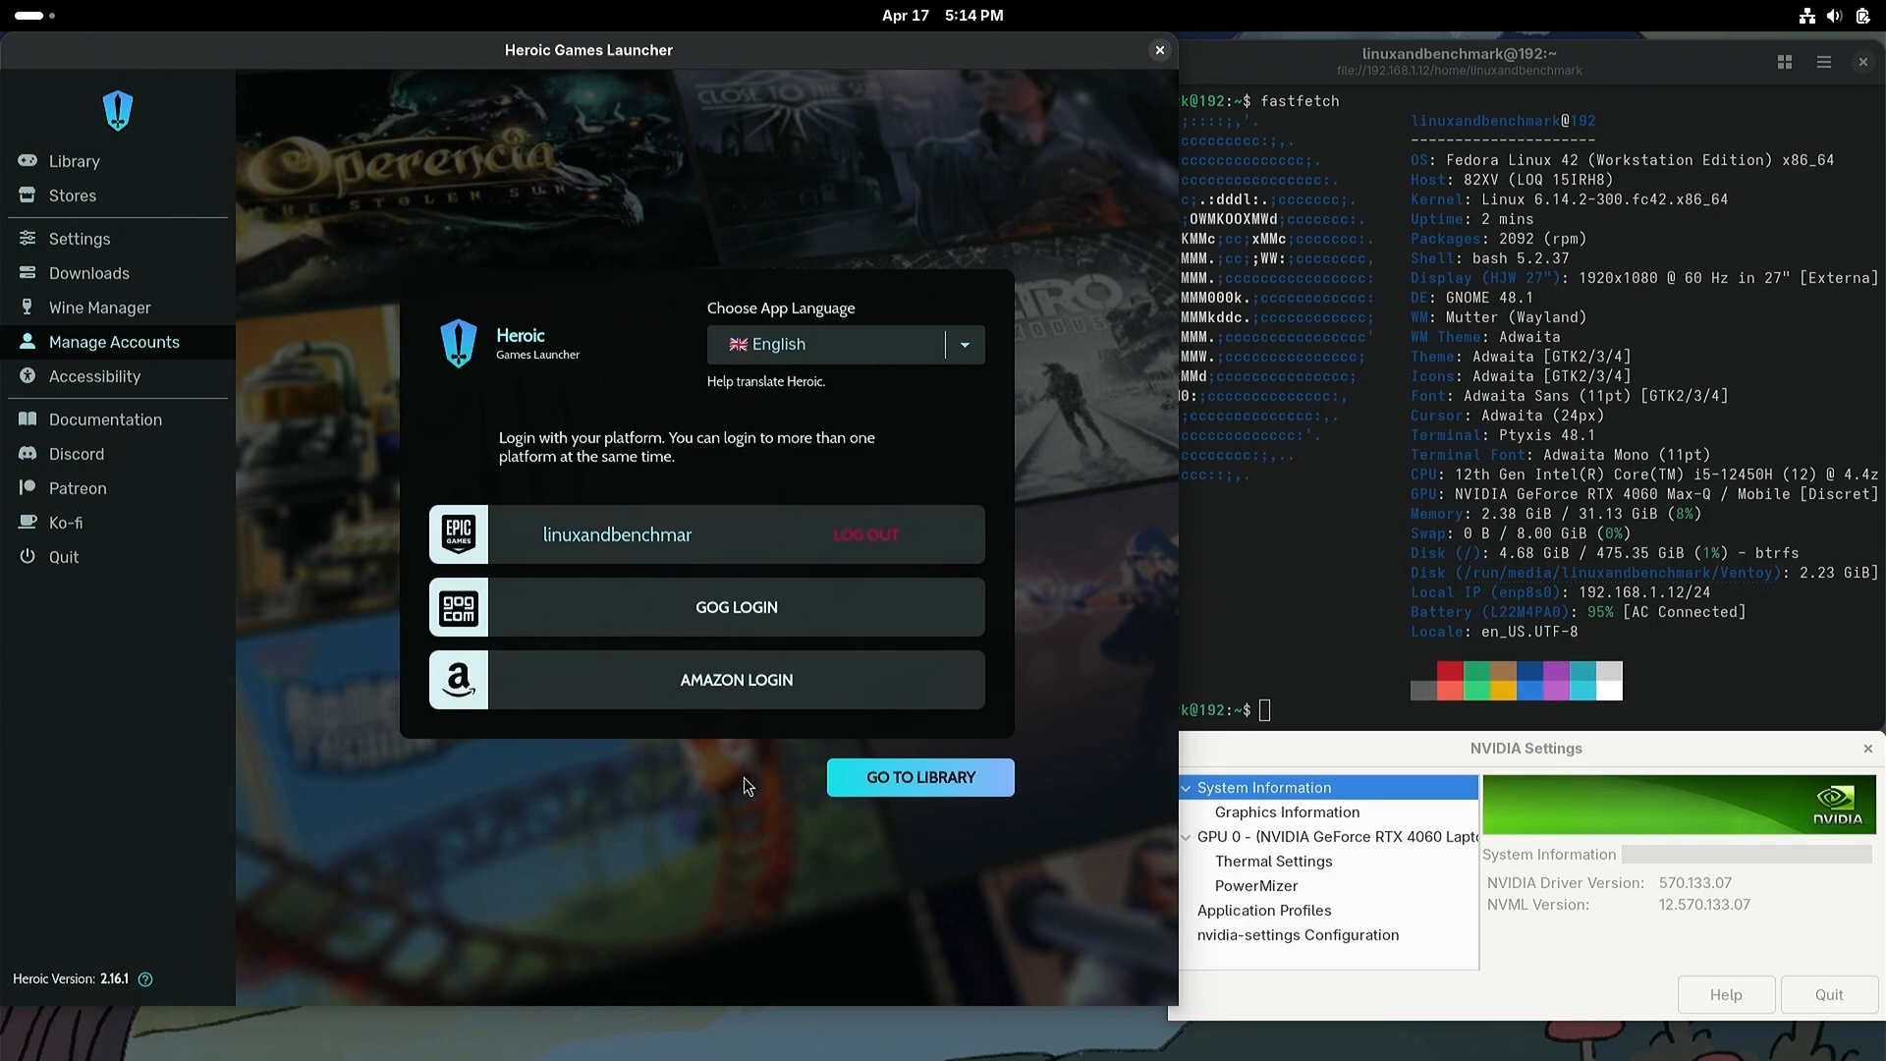
Step: Browse the Epic game library, and examine the Epic Store's featured titles and further offers
left_click(903, 783)
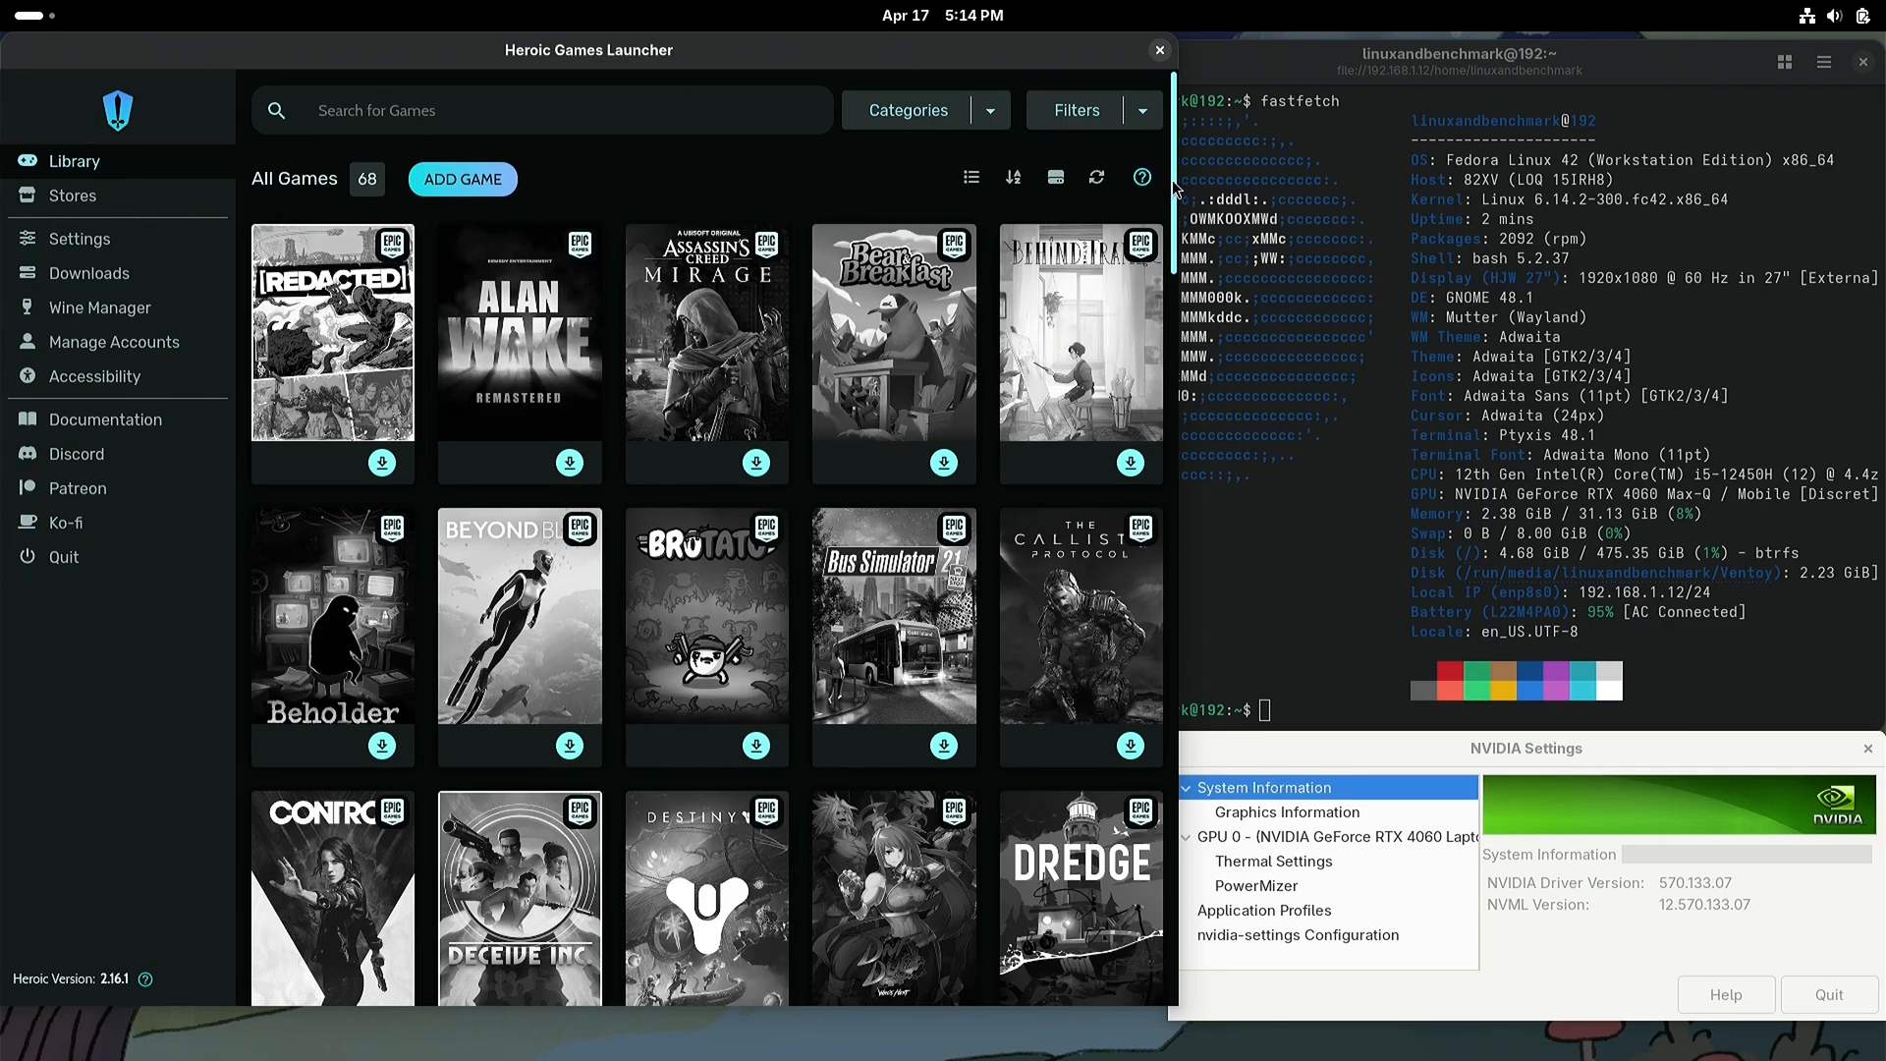
left_click_drag(1175, 187, 1163, 419)
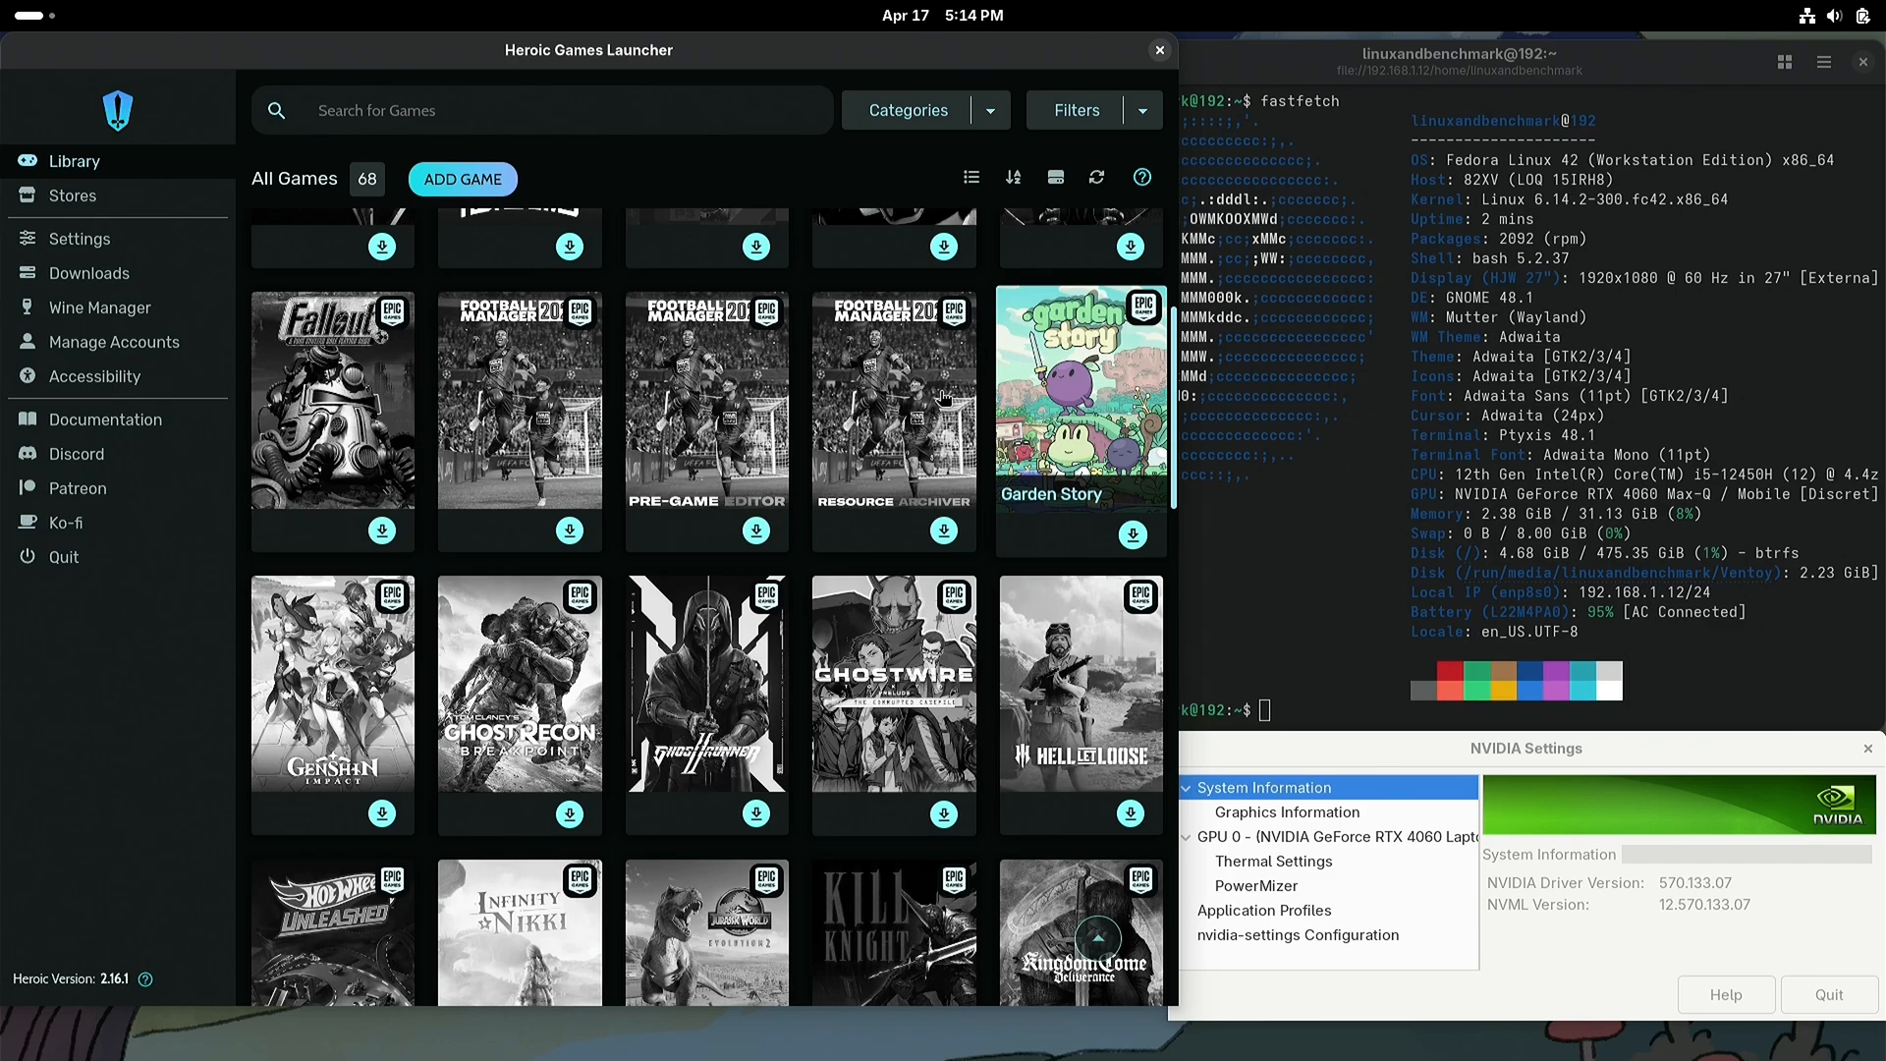
left_click(96, 199)
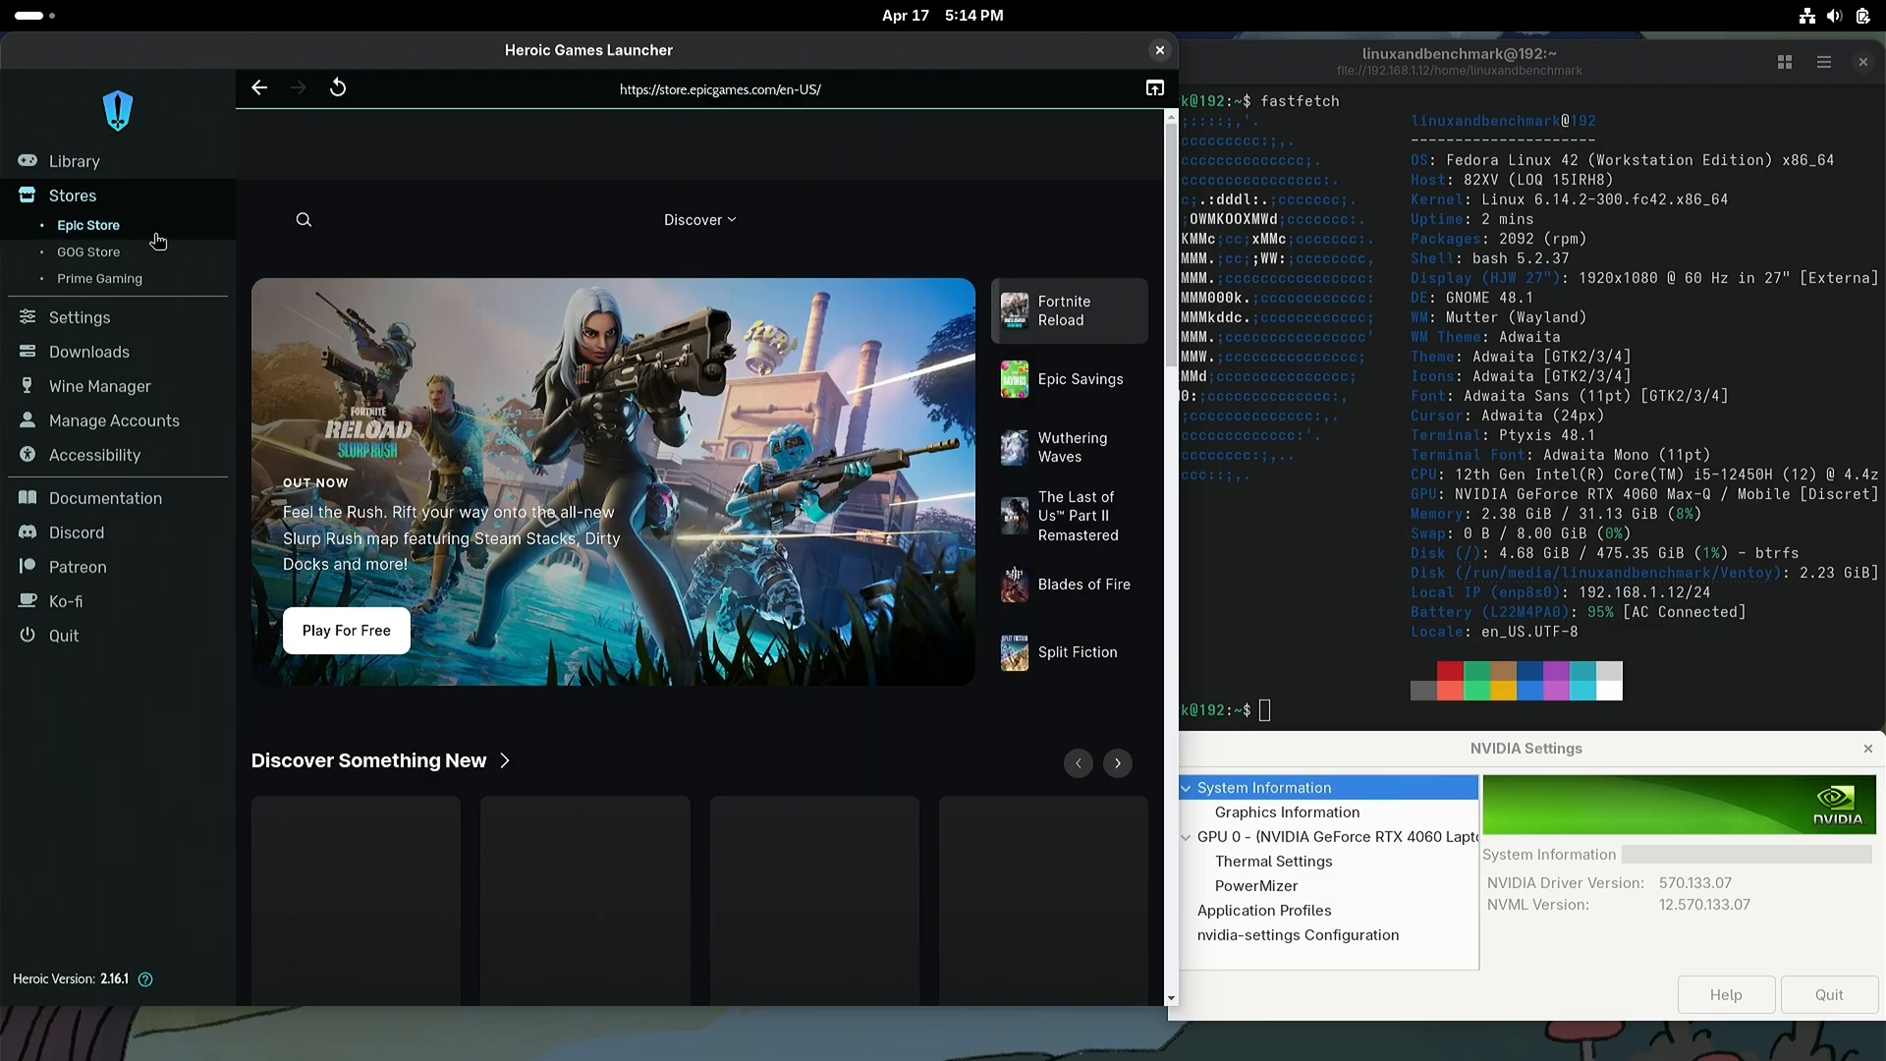
left_click(1098, 386)
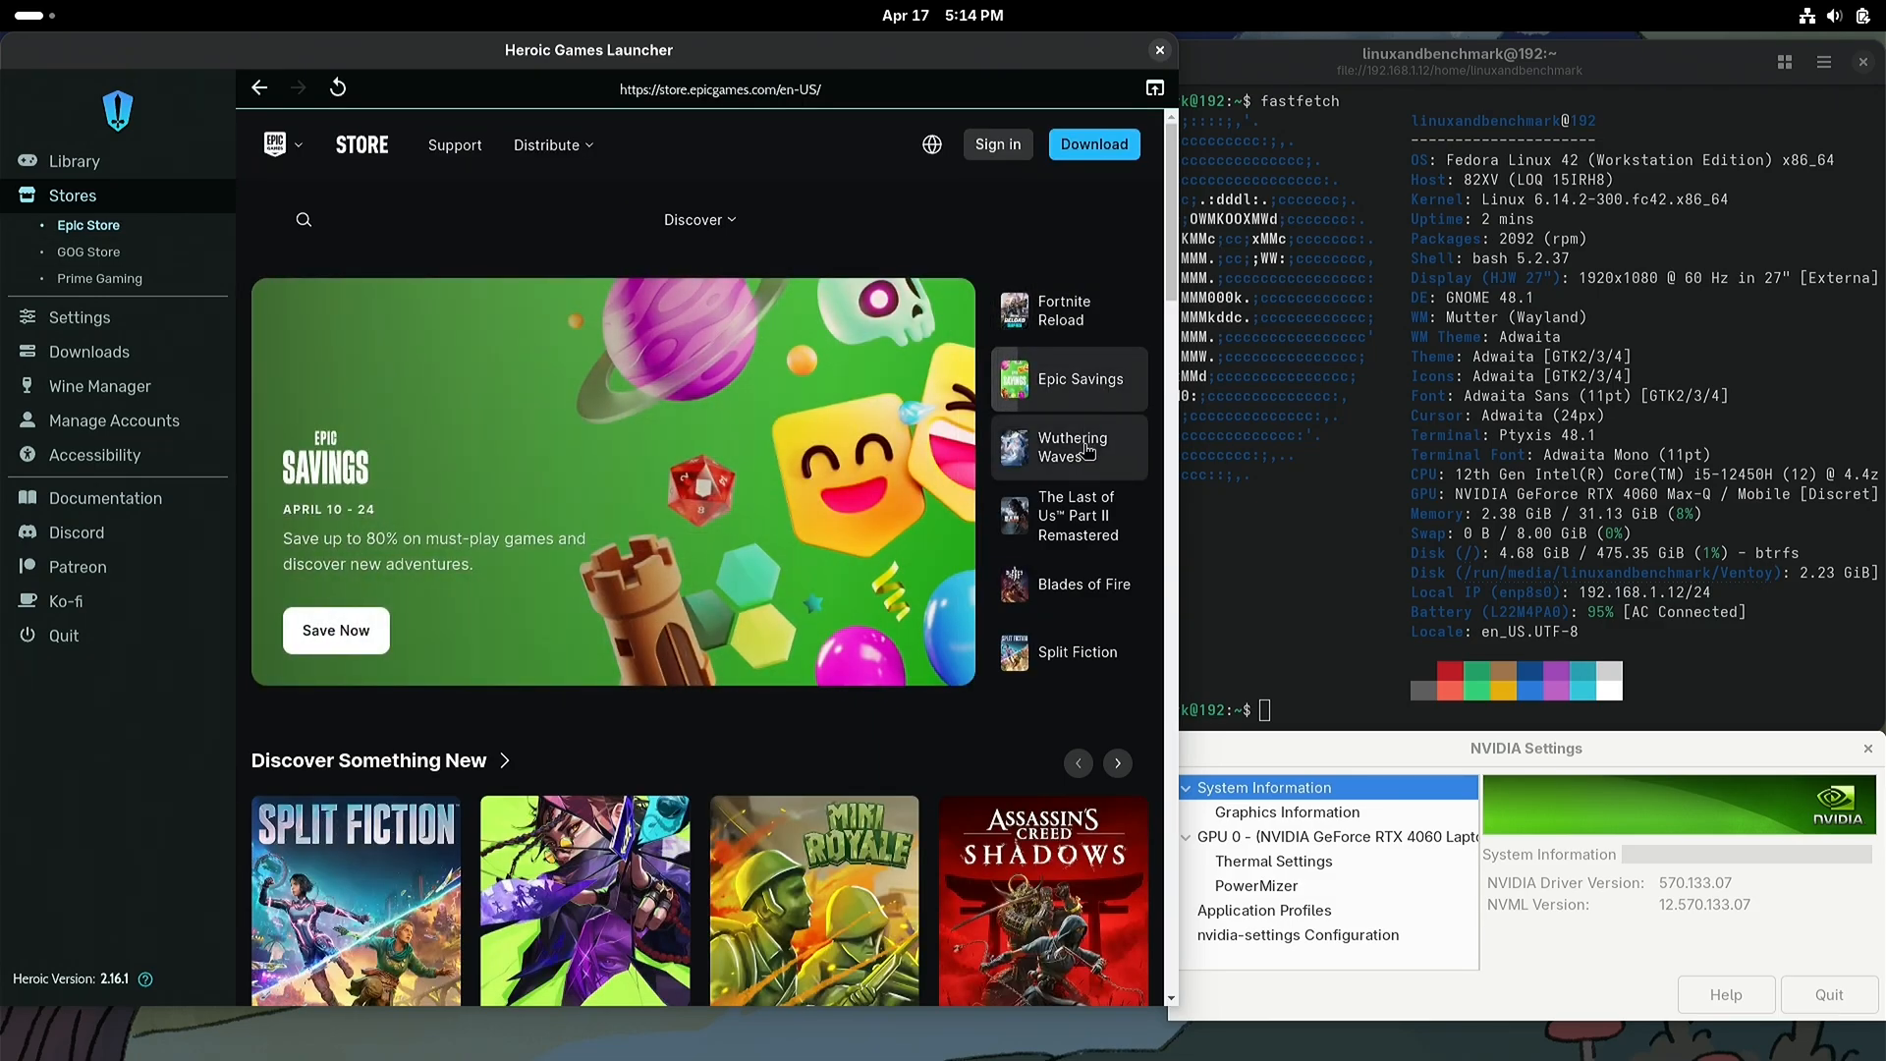
left_click(1087, 450)
left_click(1082, 521)
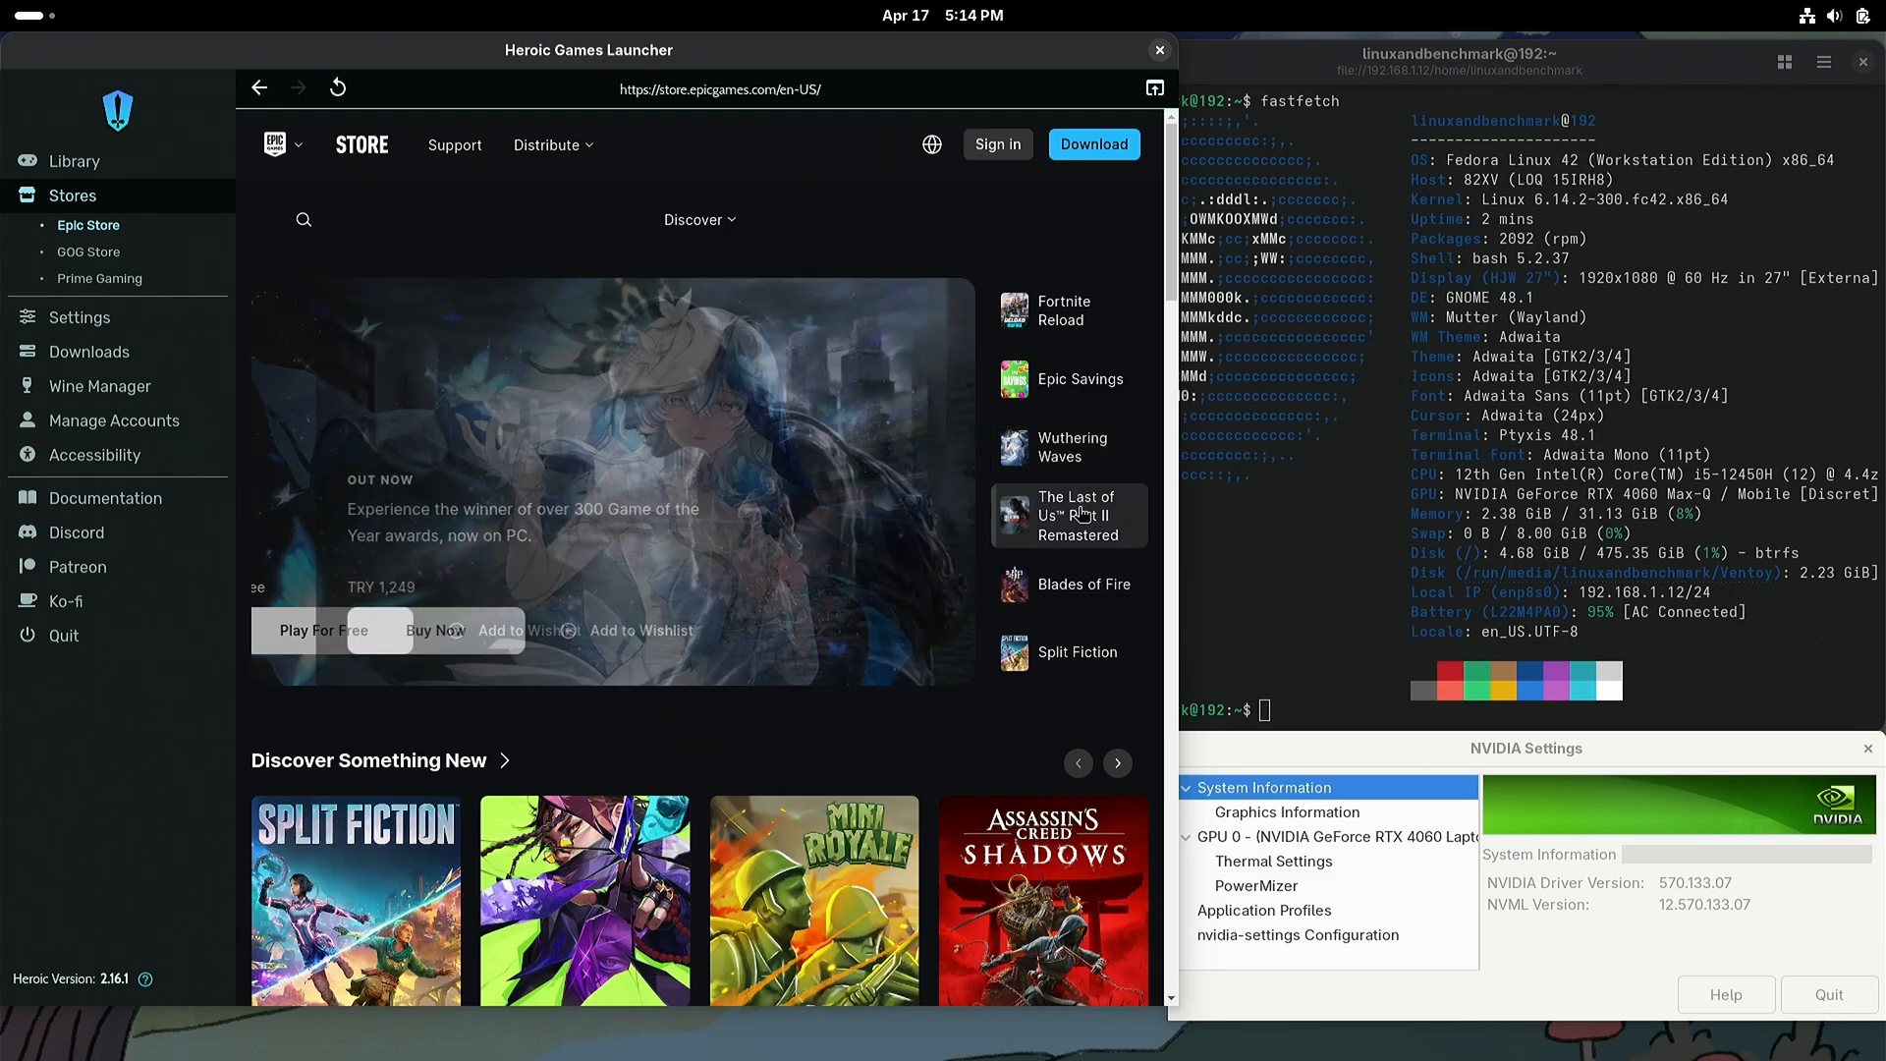
left_click(1081, 580)
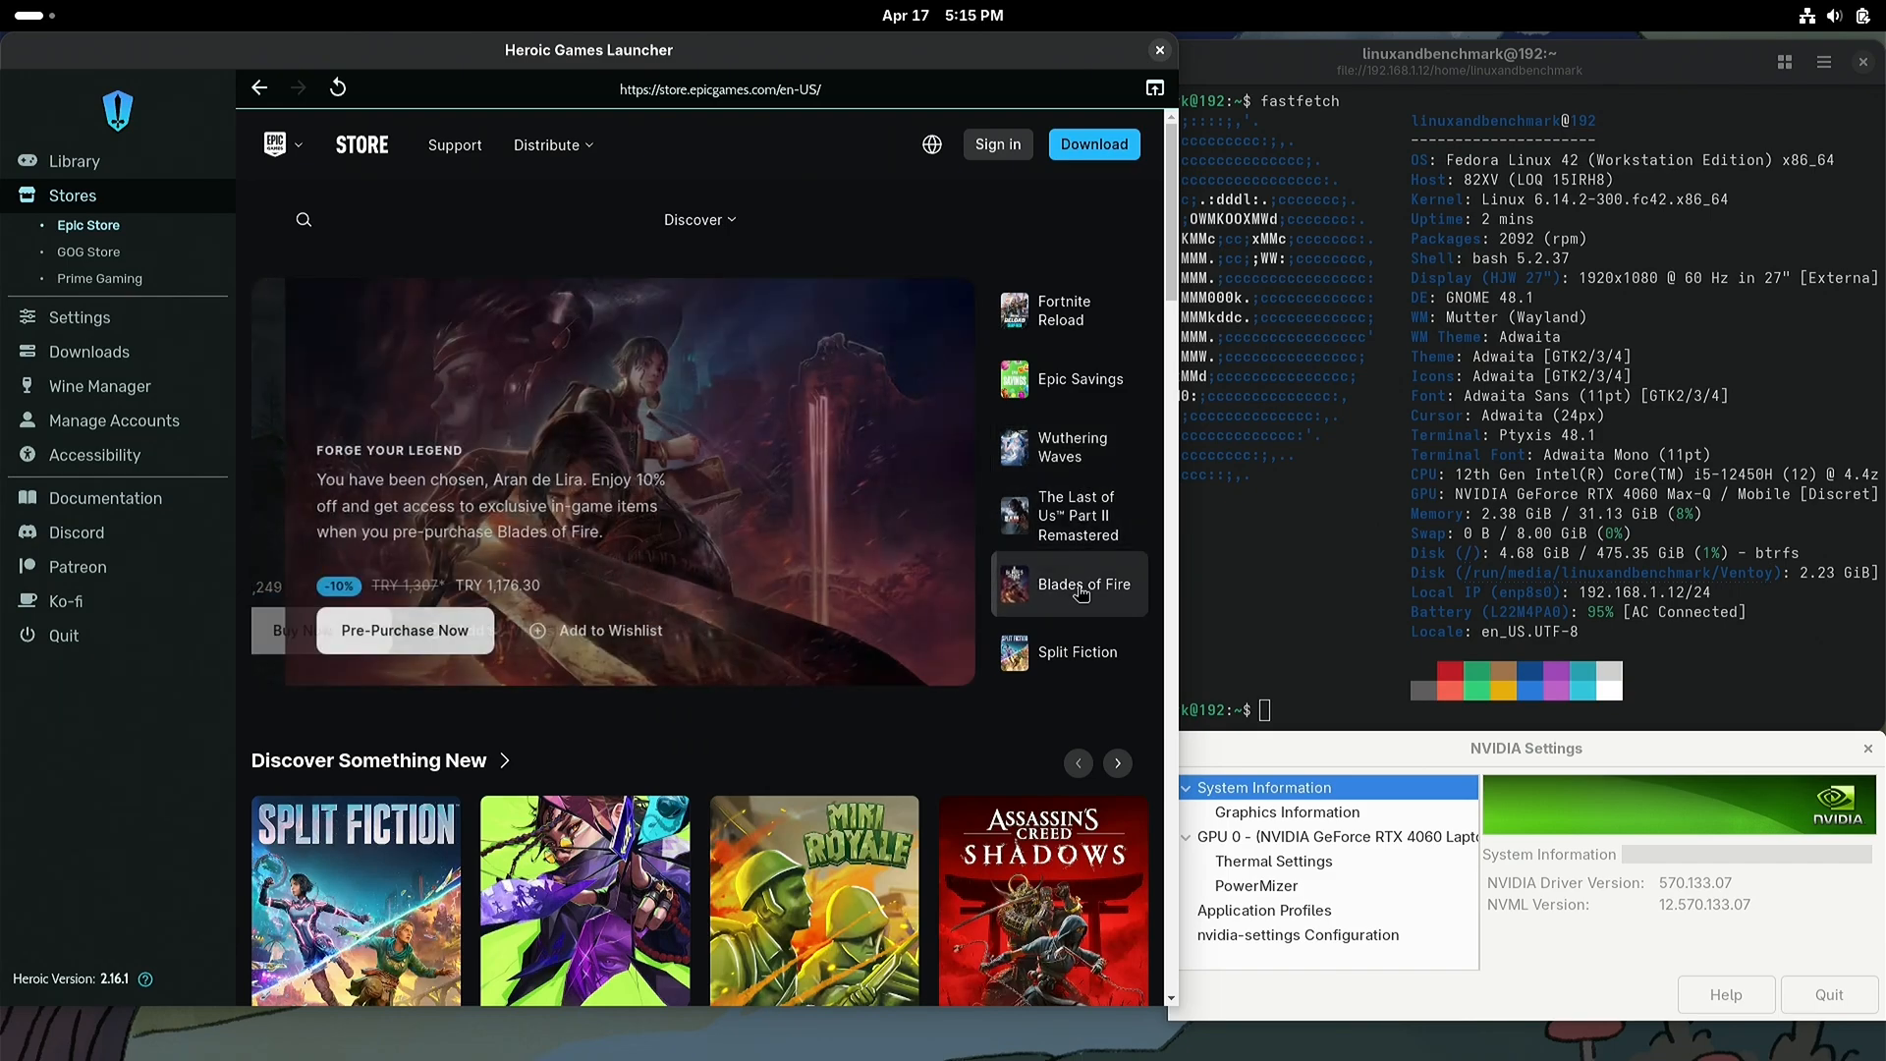
left_click(1075, 649)
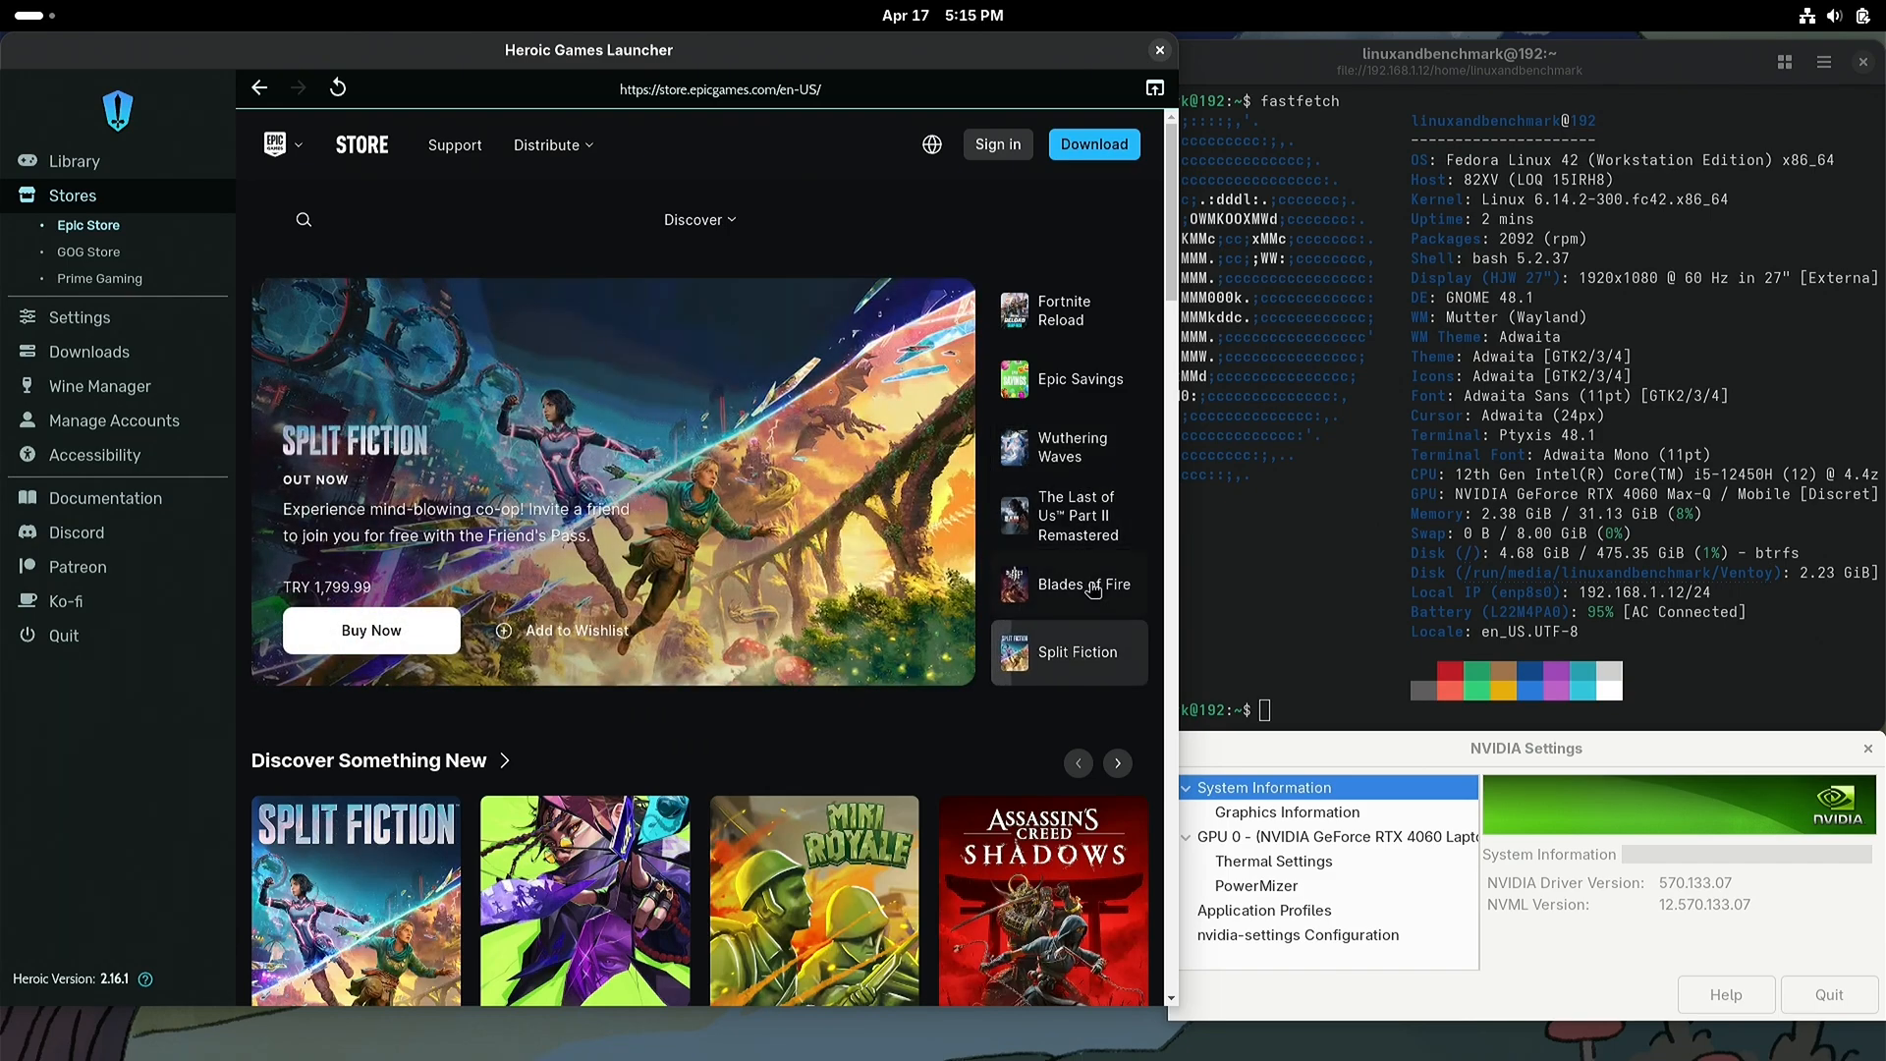
scroll(1165, 334, "down", 3)
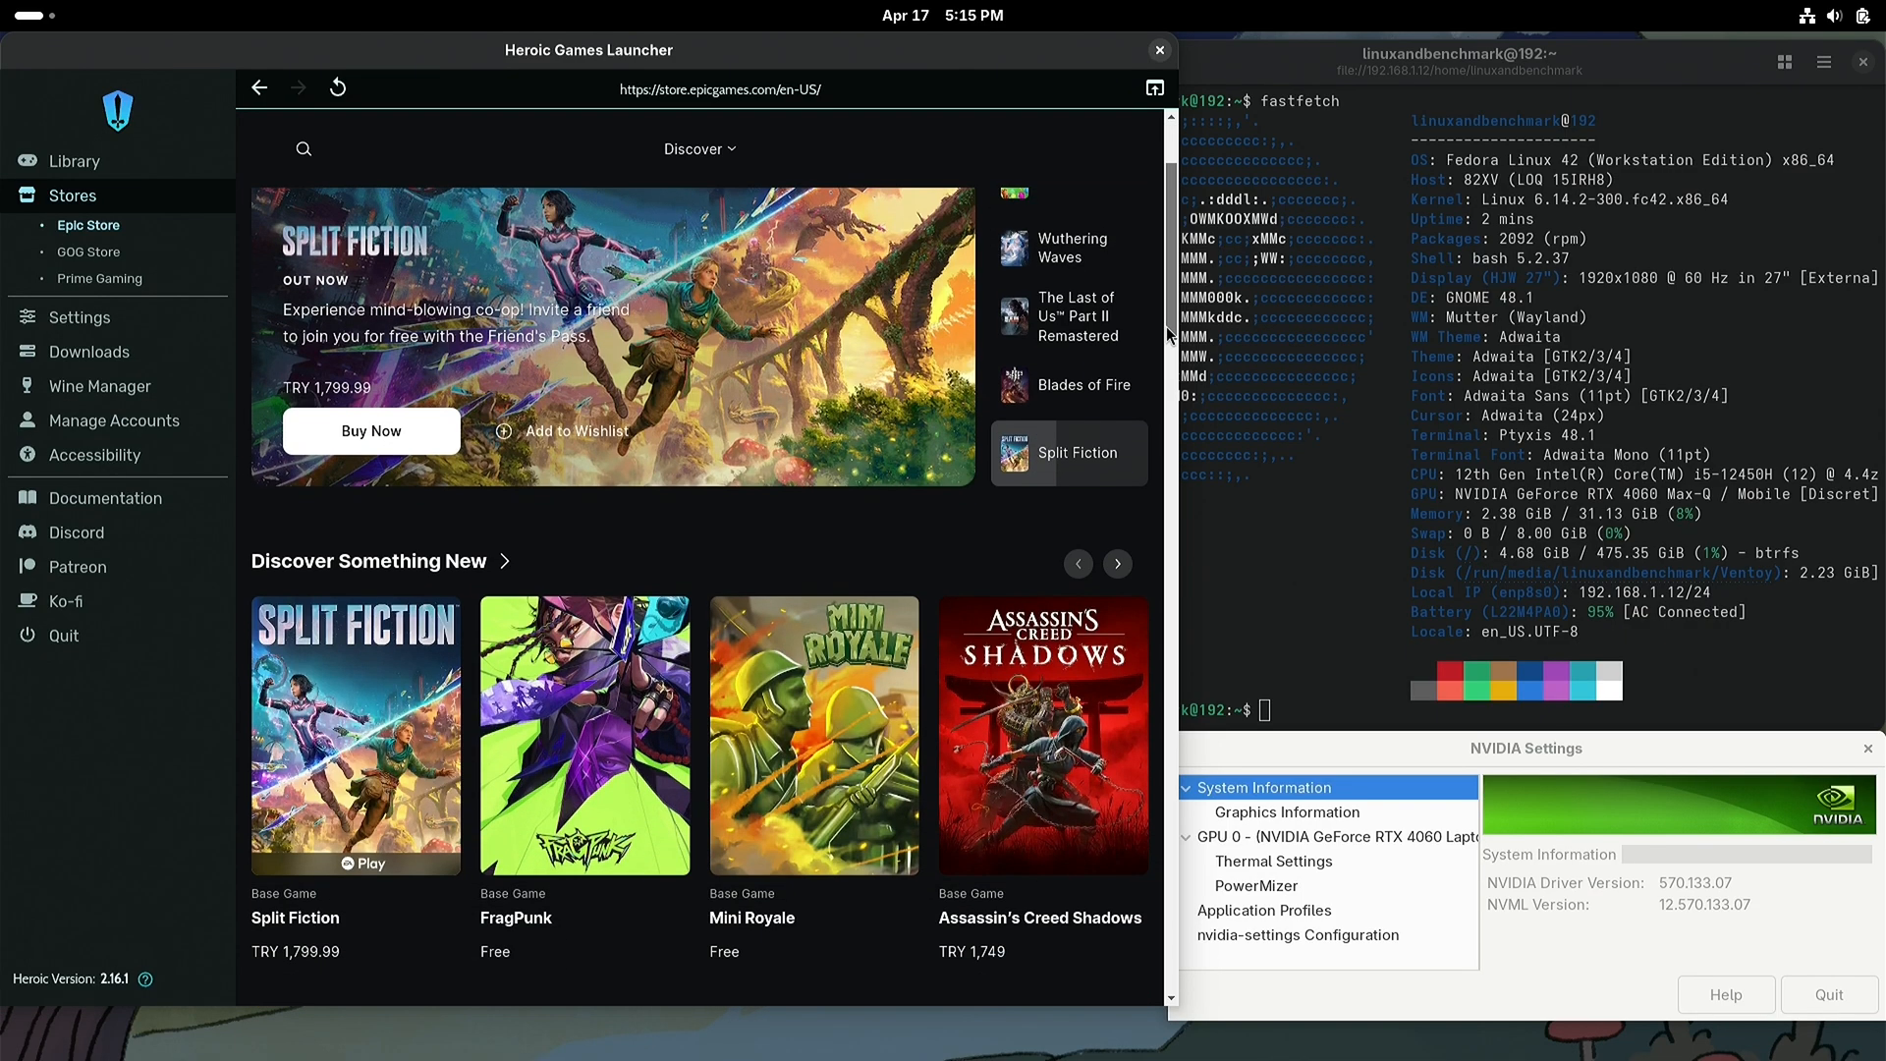
left_click_drag(1164, 346, 1153, 513)
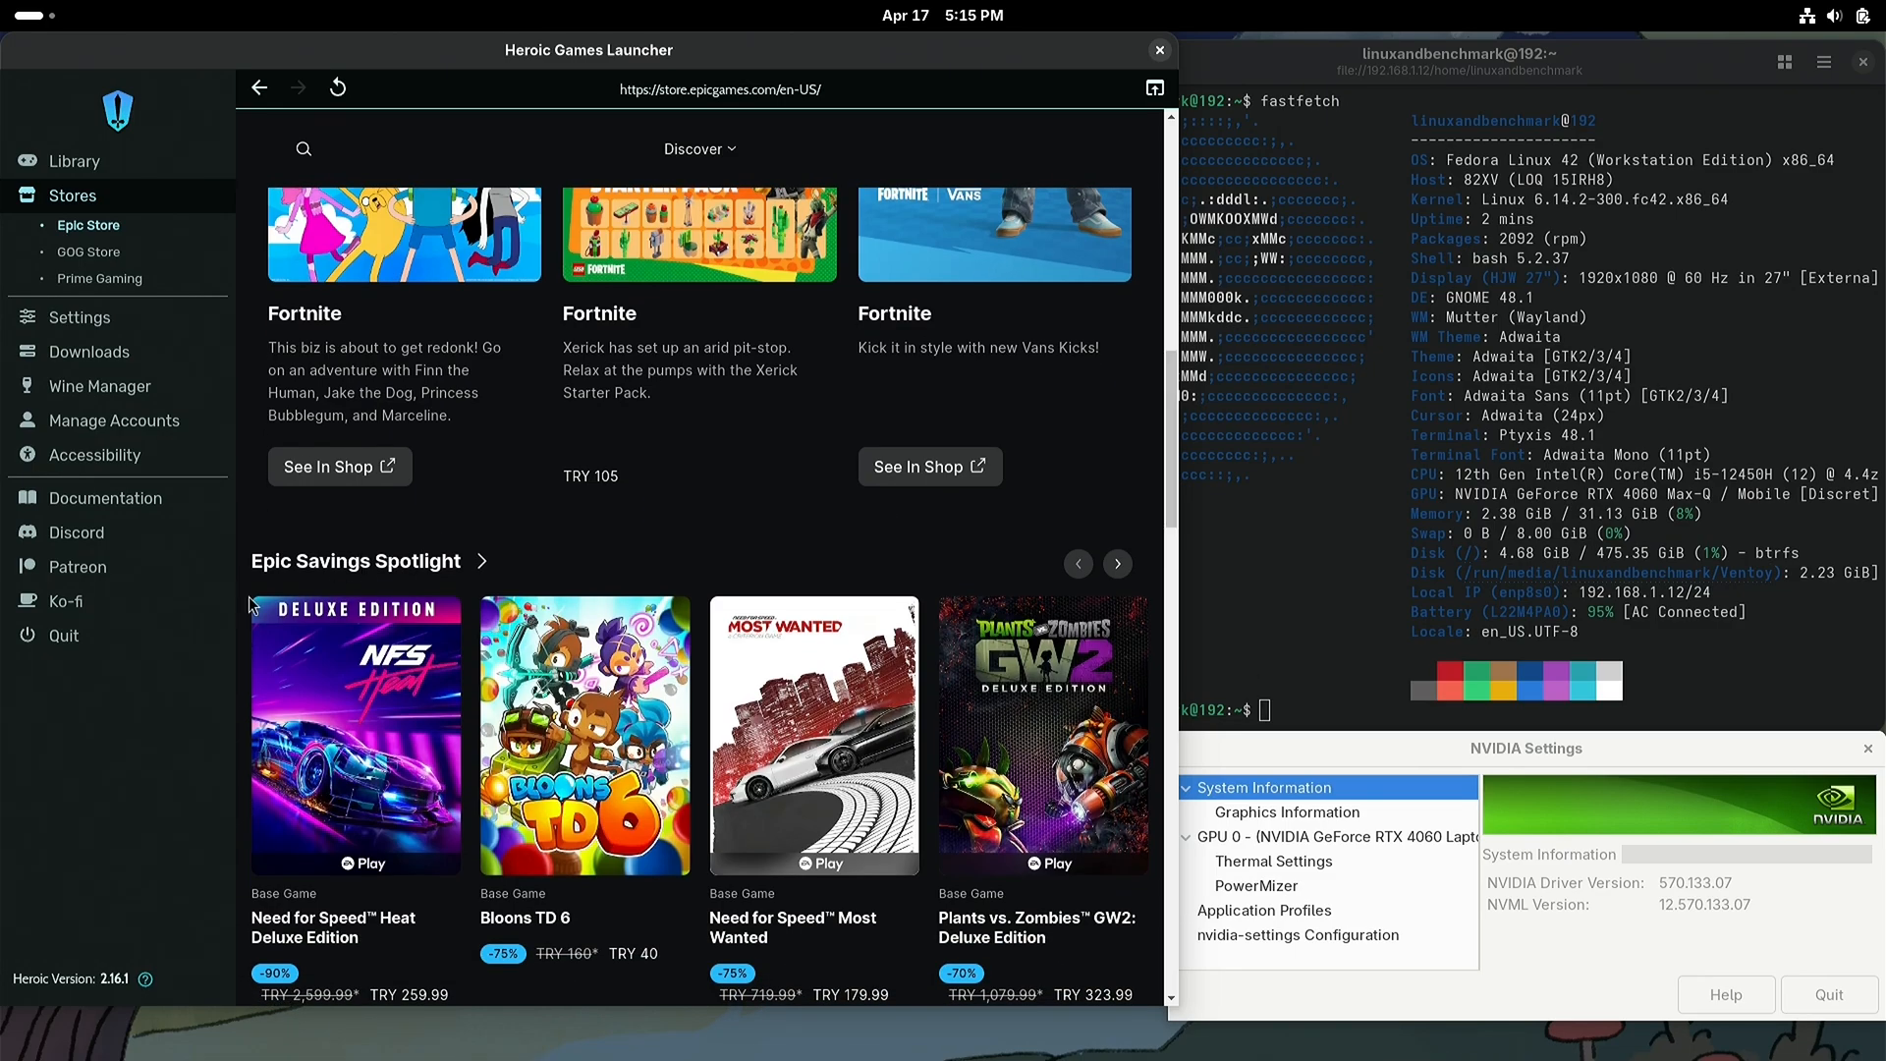
Step: Quit Heroic Games Launcher and launch Steam from the full application list, acknowledging the input-device permissions notice
left_click(71, 639)
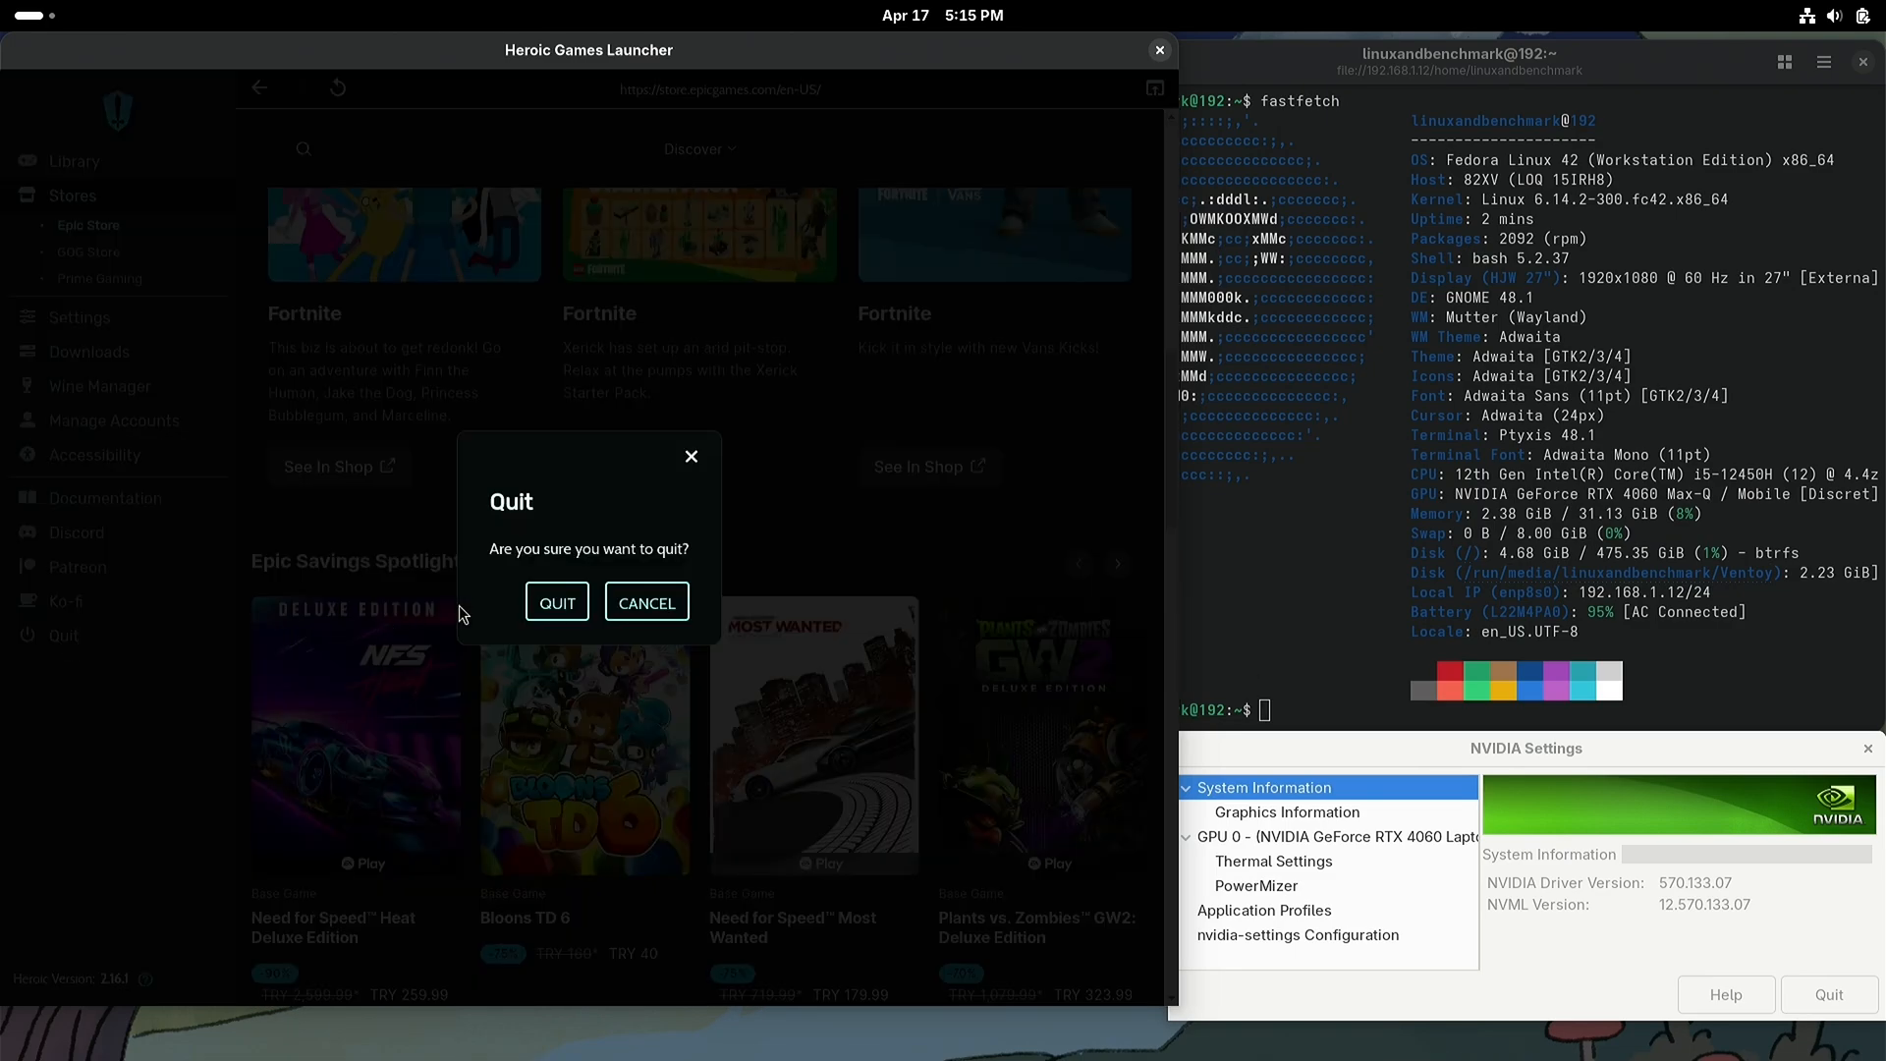
left_click(557, 604)
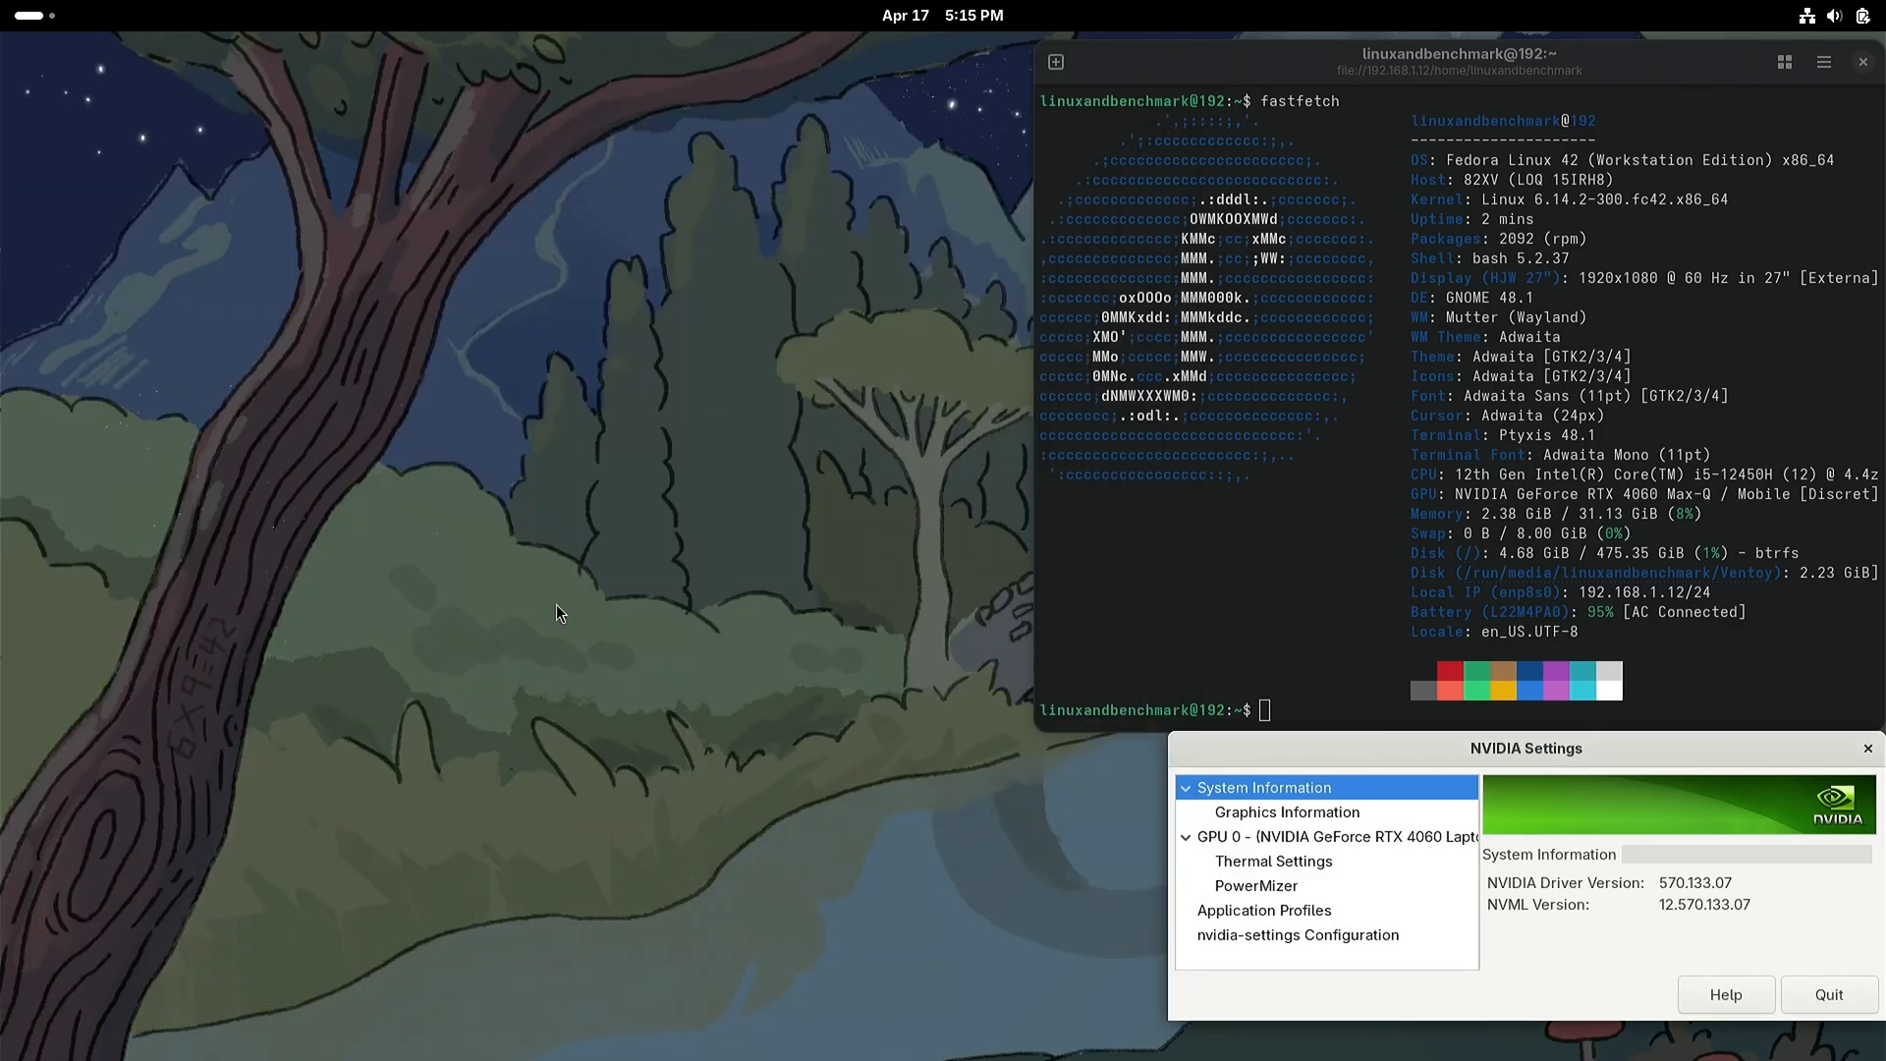
left_click(39, 27)
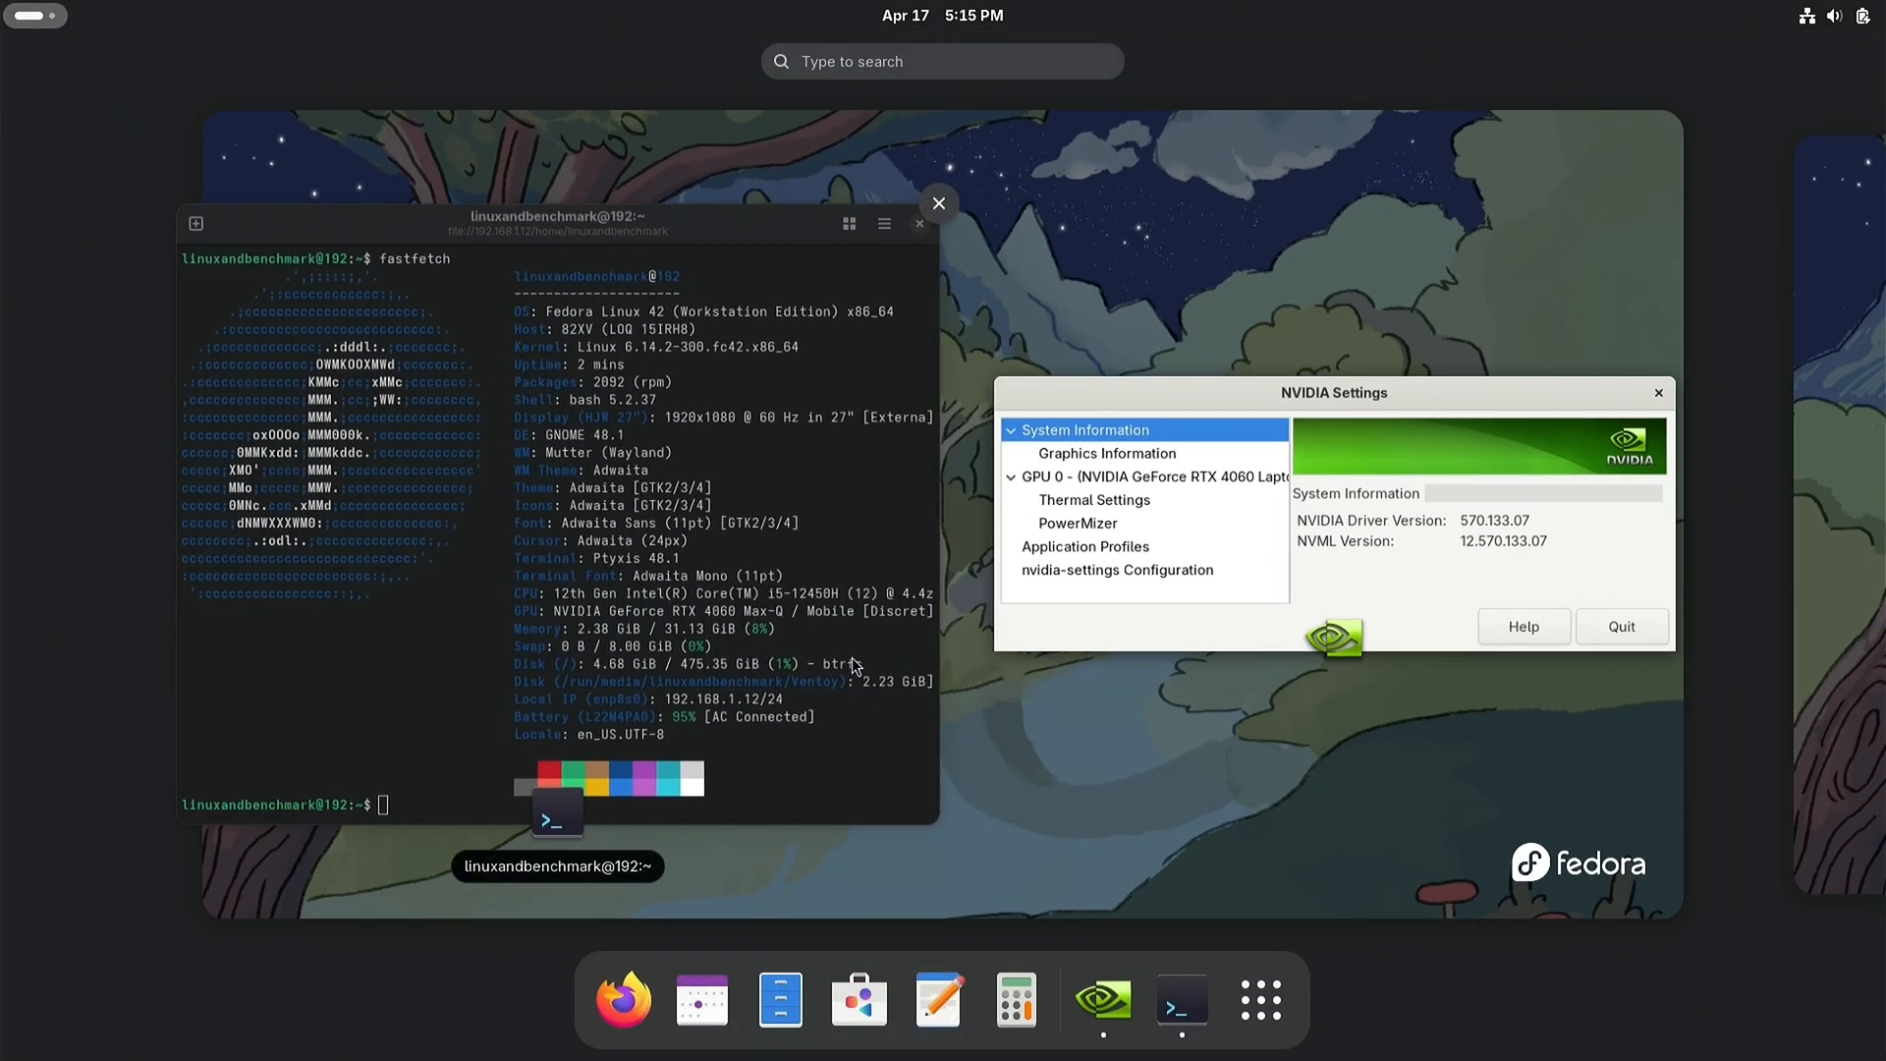
left_click(1253, 1004)
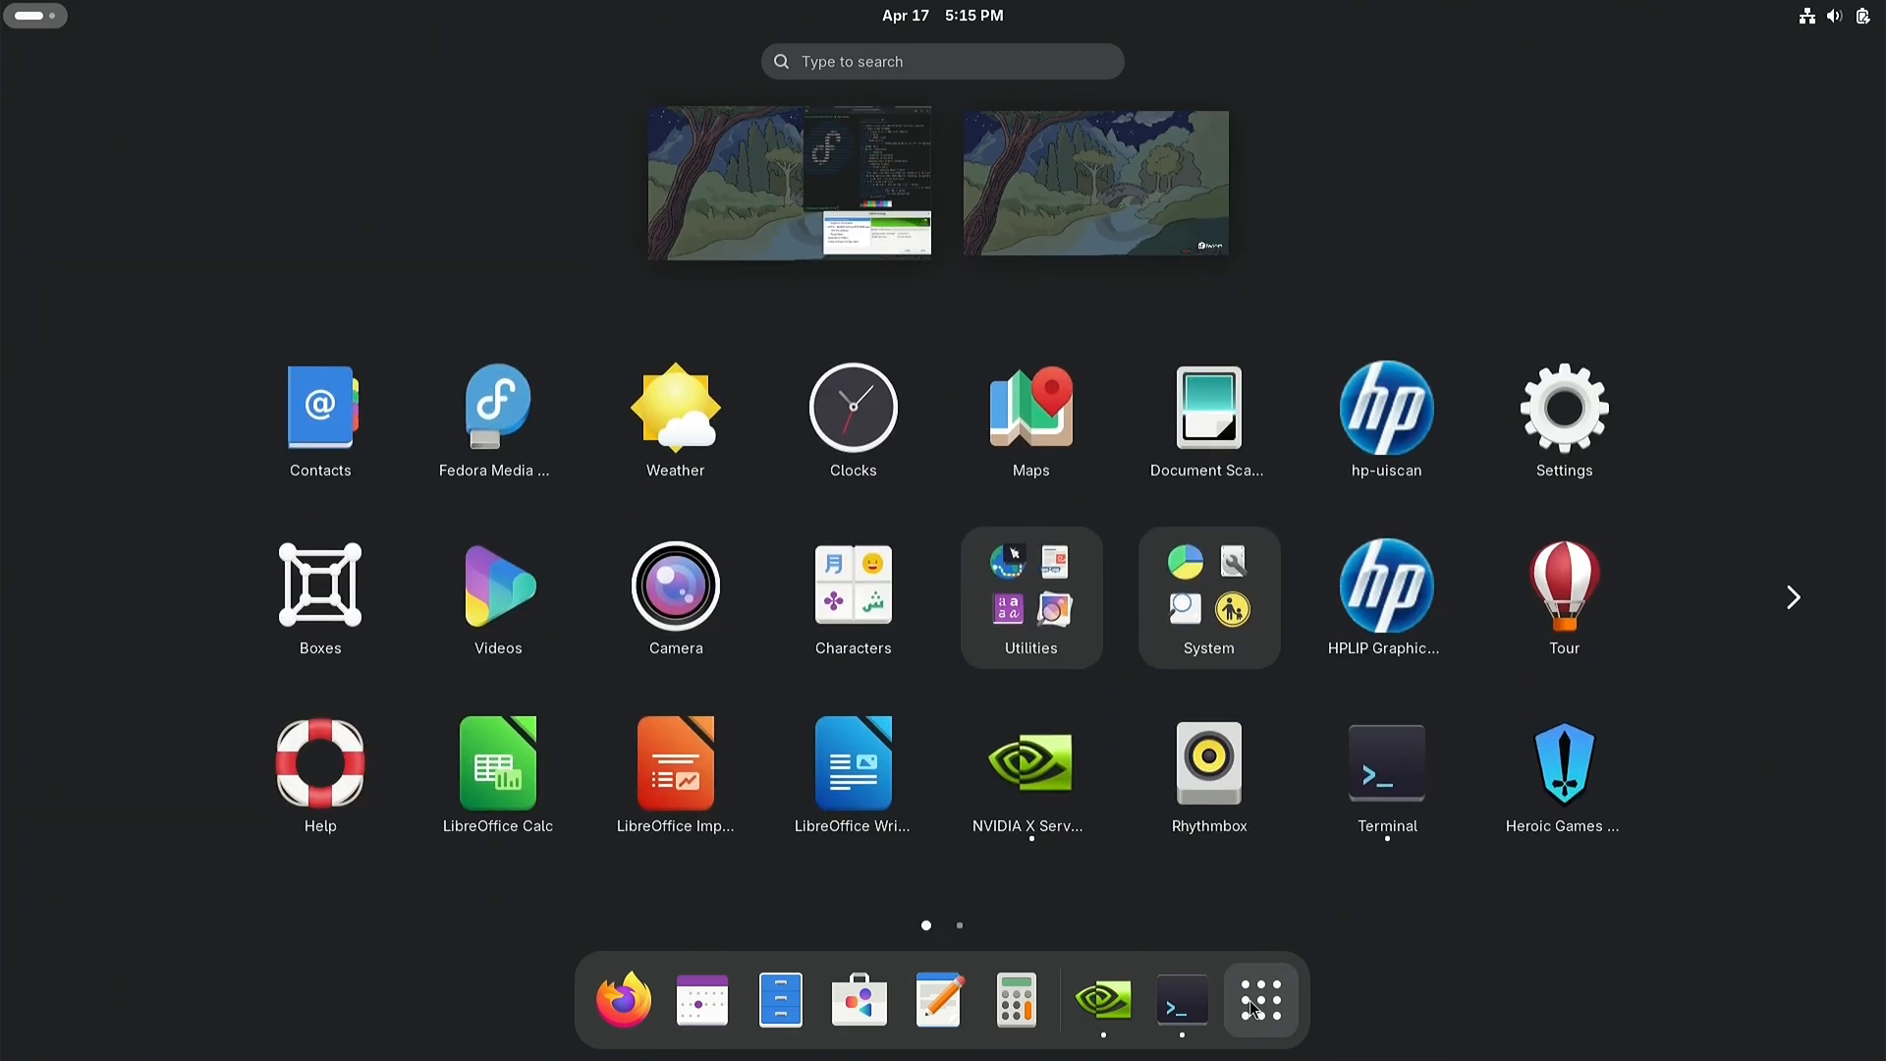
left_click(1793, 602)
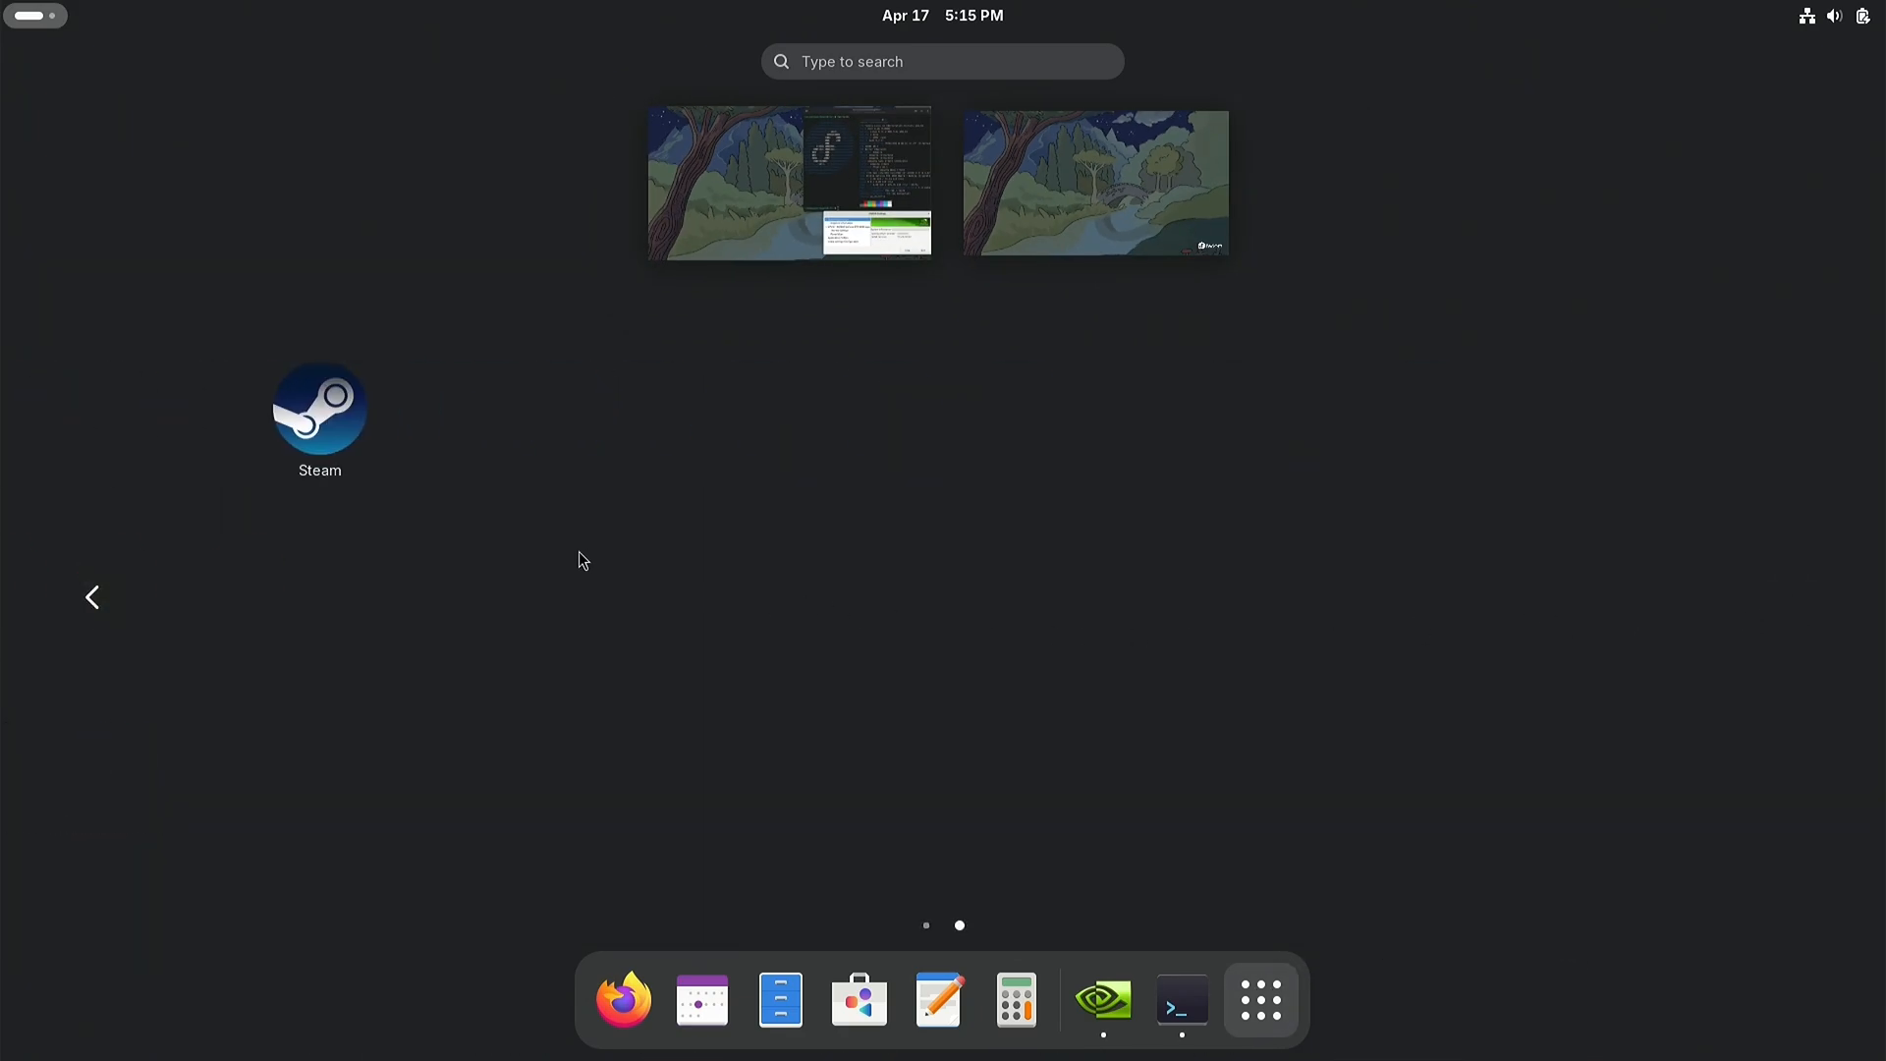
left_click(328, 418)
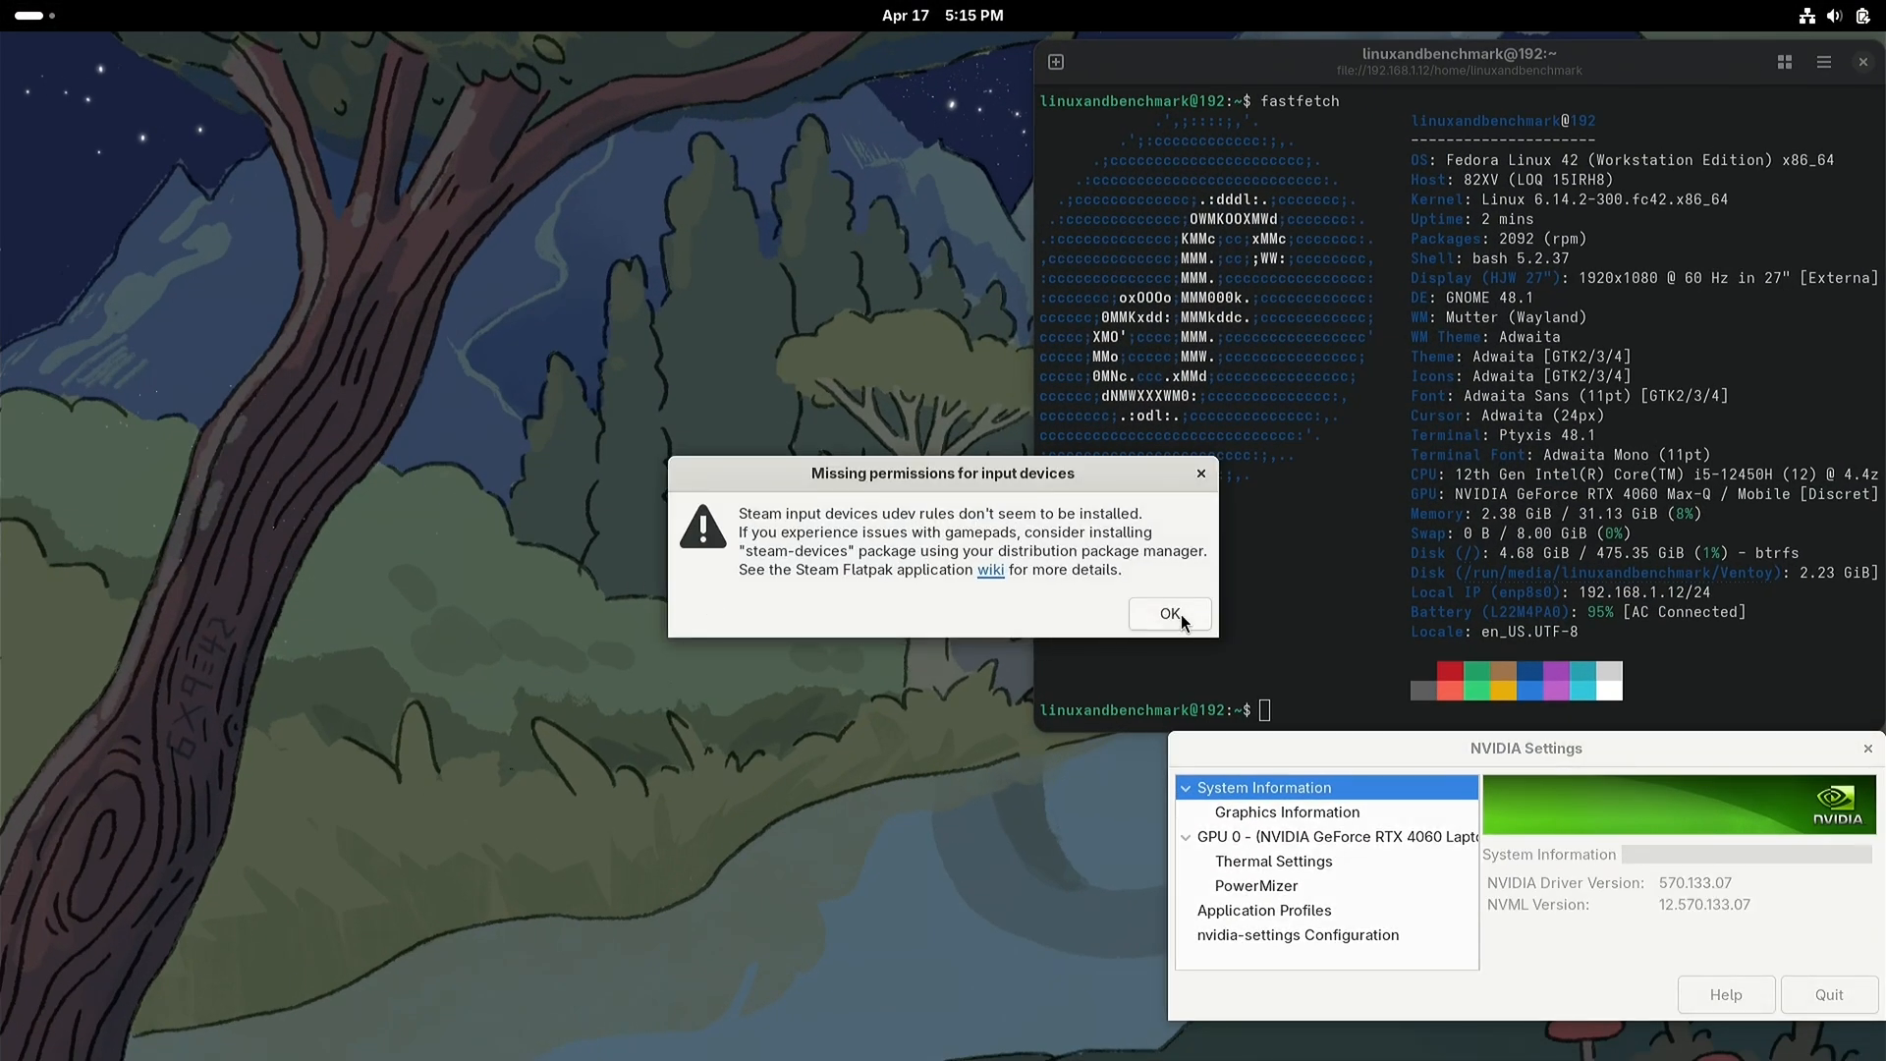
left_click(1179, 617)
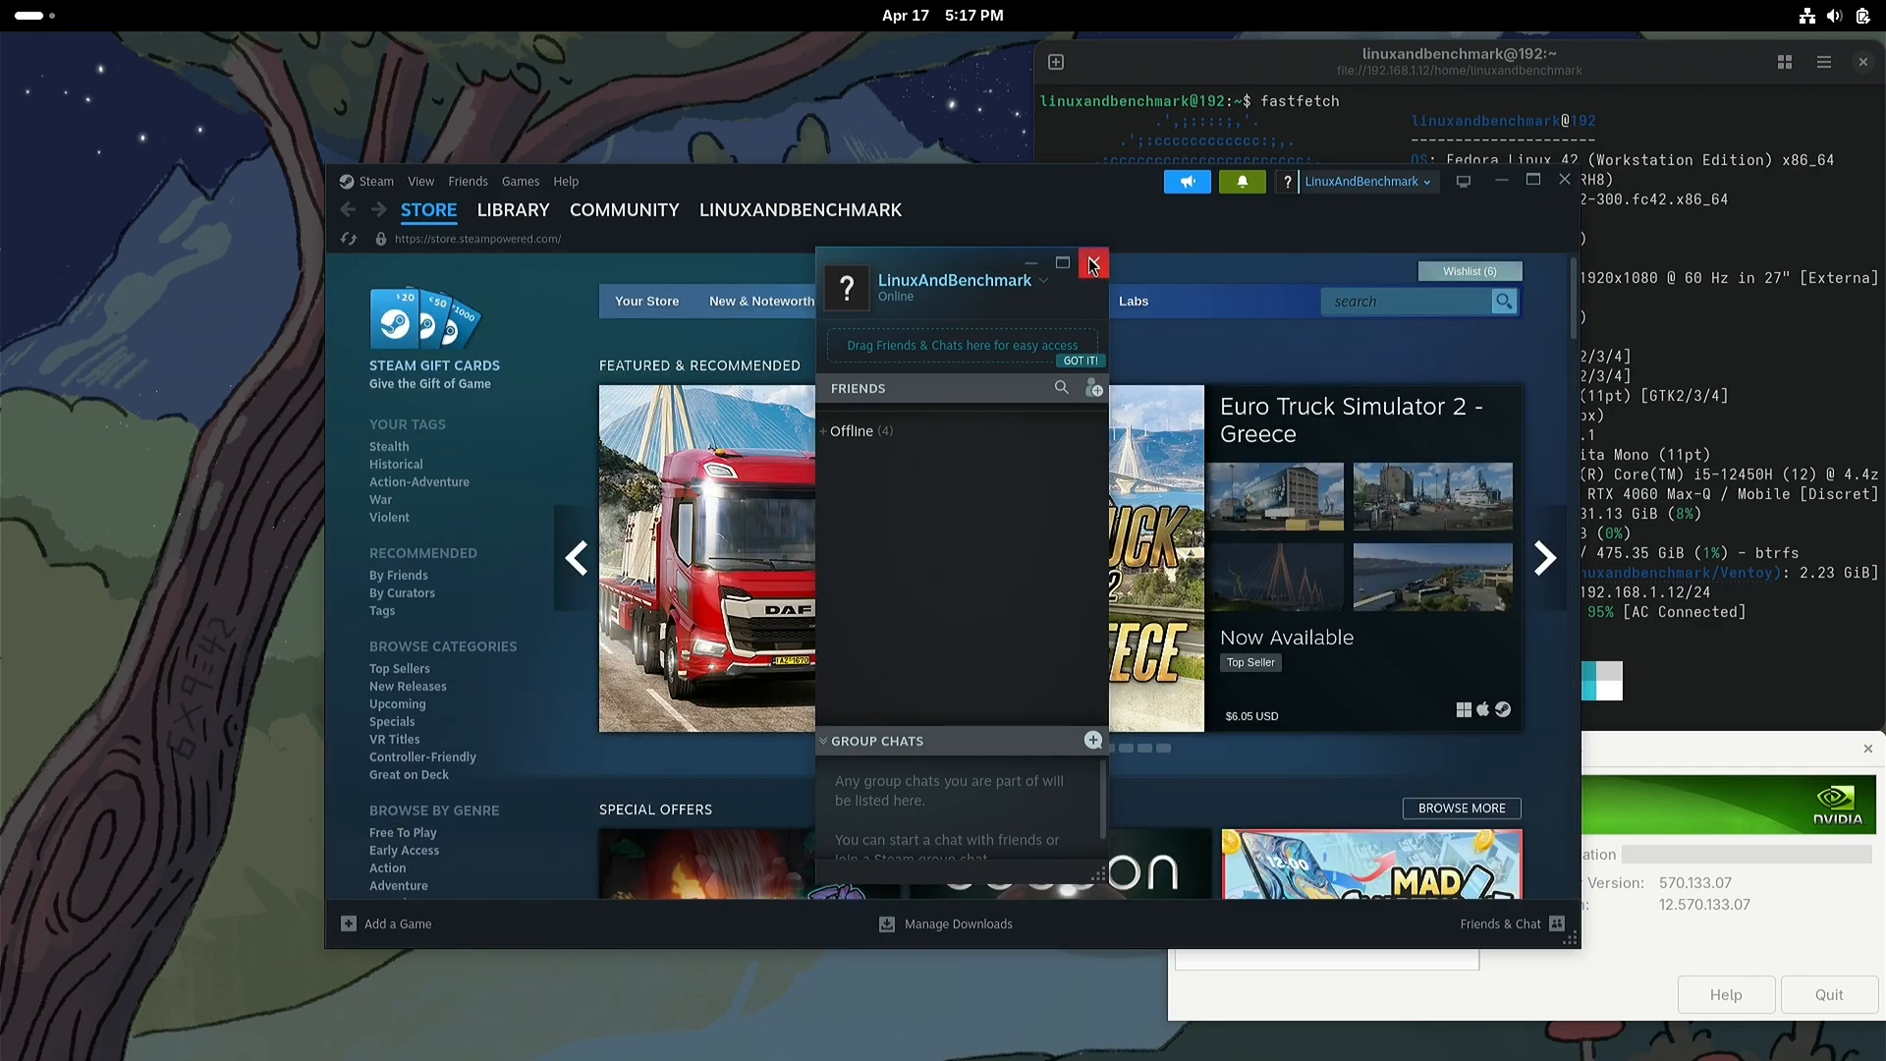
Step: Dismiss the friends list, enable Steam Play for all other titles in the compatibility settings, and restart Steam to apply it
left_click(1093, 263)
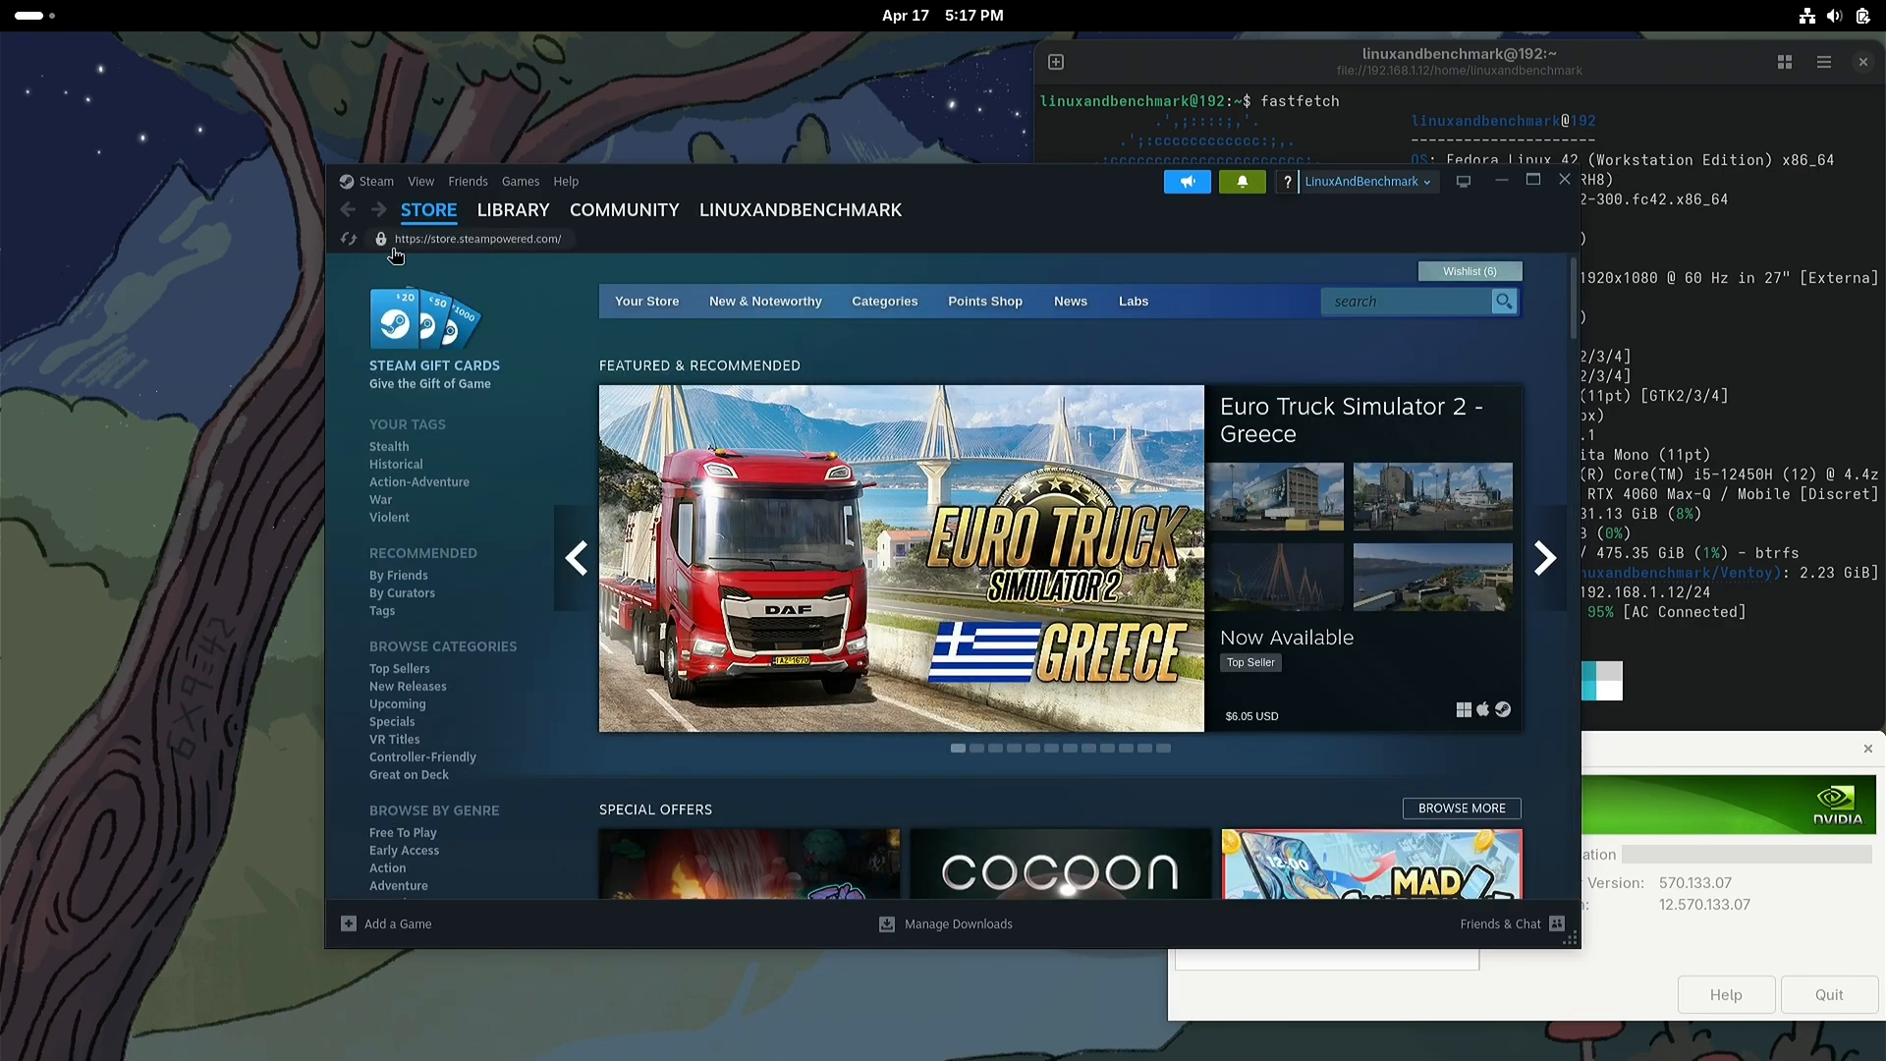
left_click(374, 180)
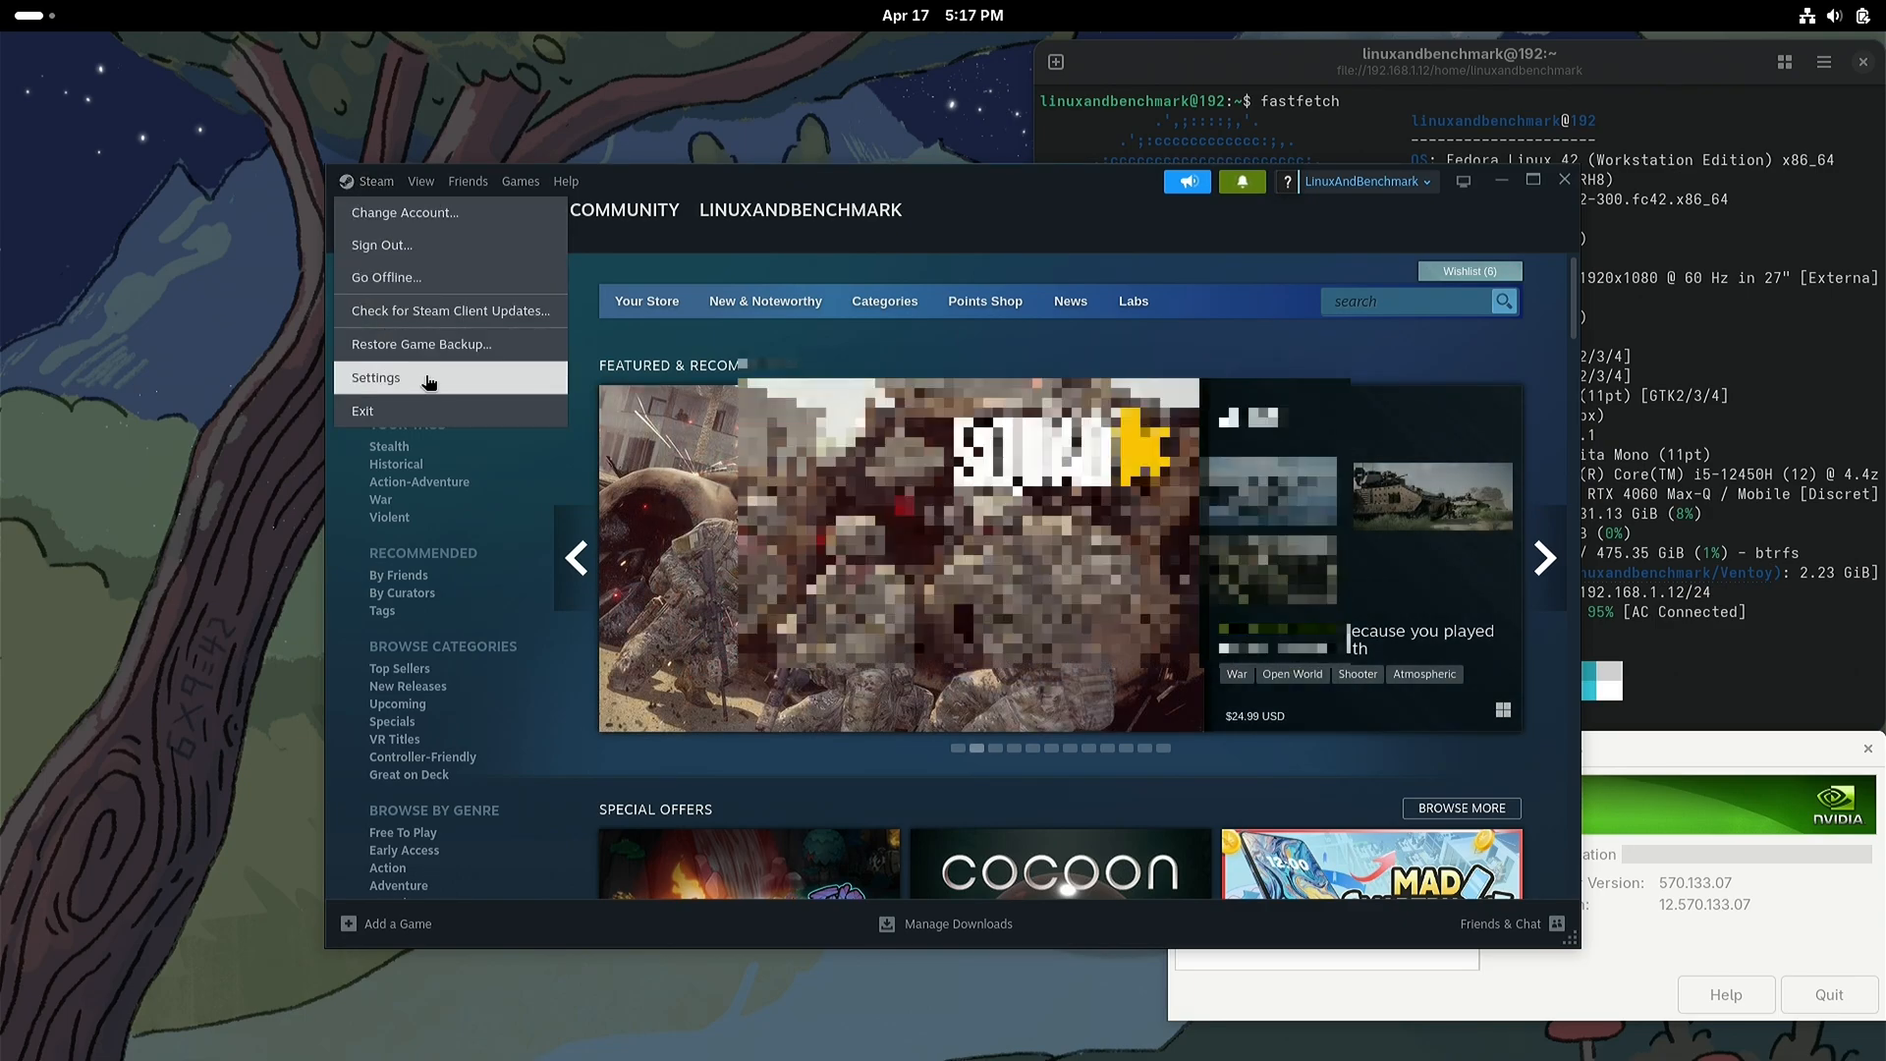
left_click(426, 382)
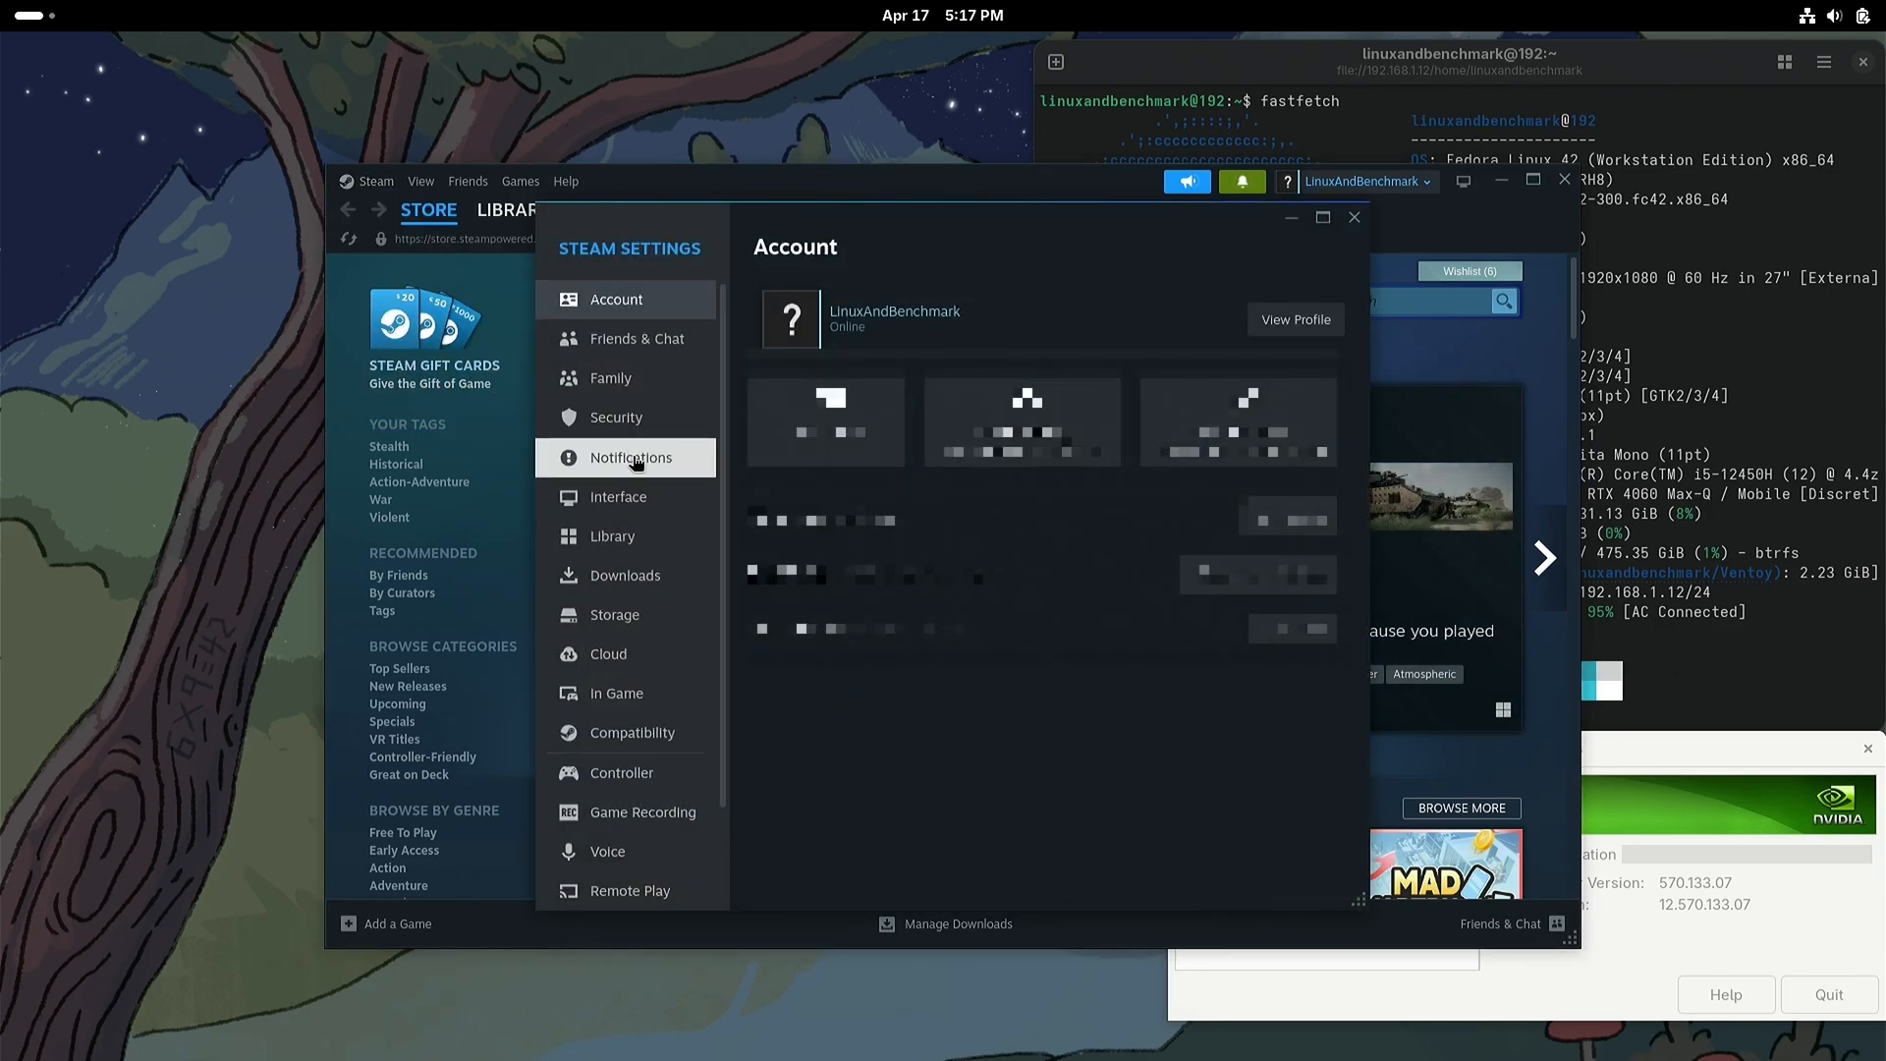
left_click(695, 741)
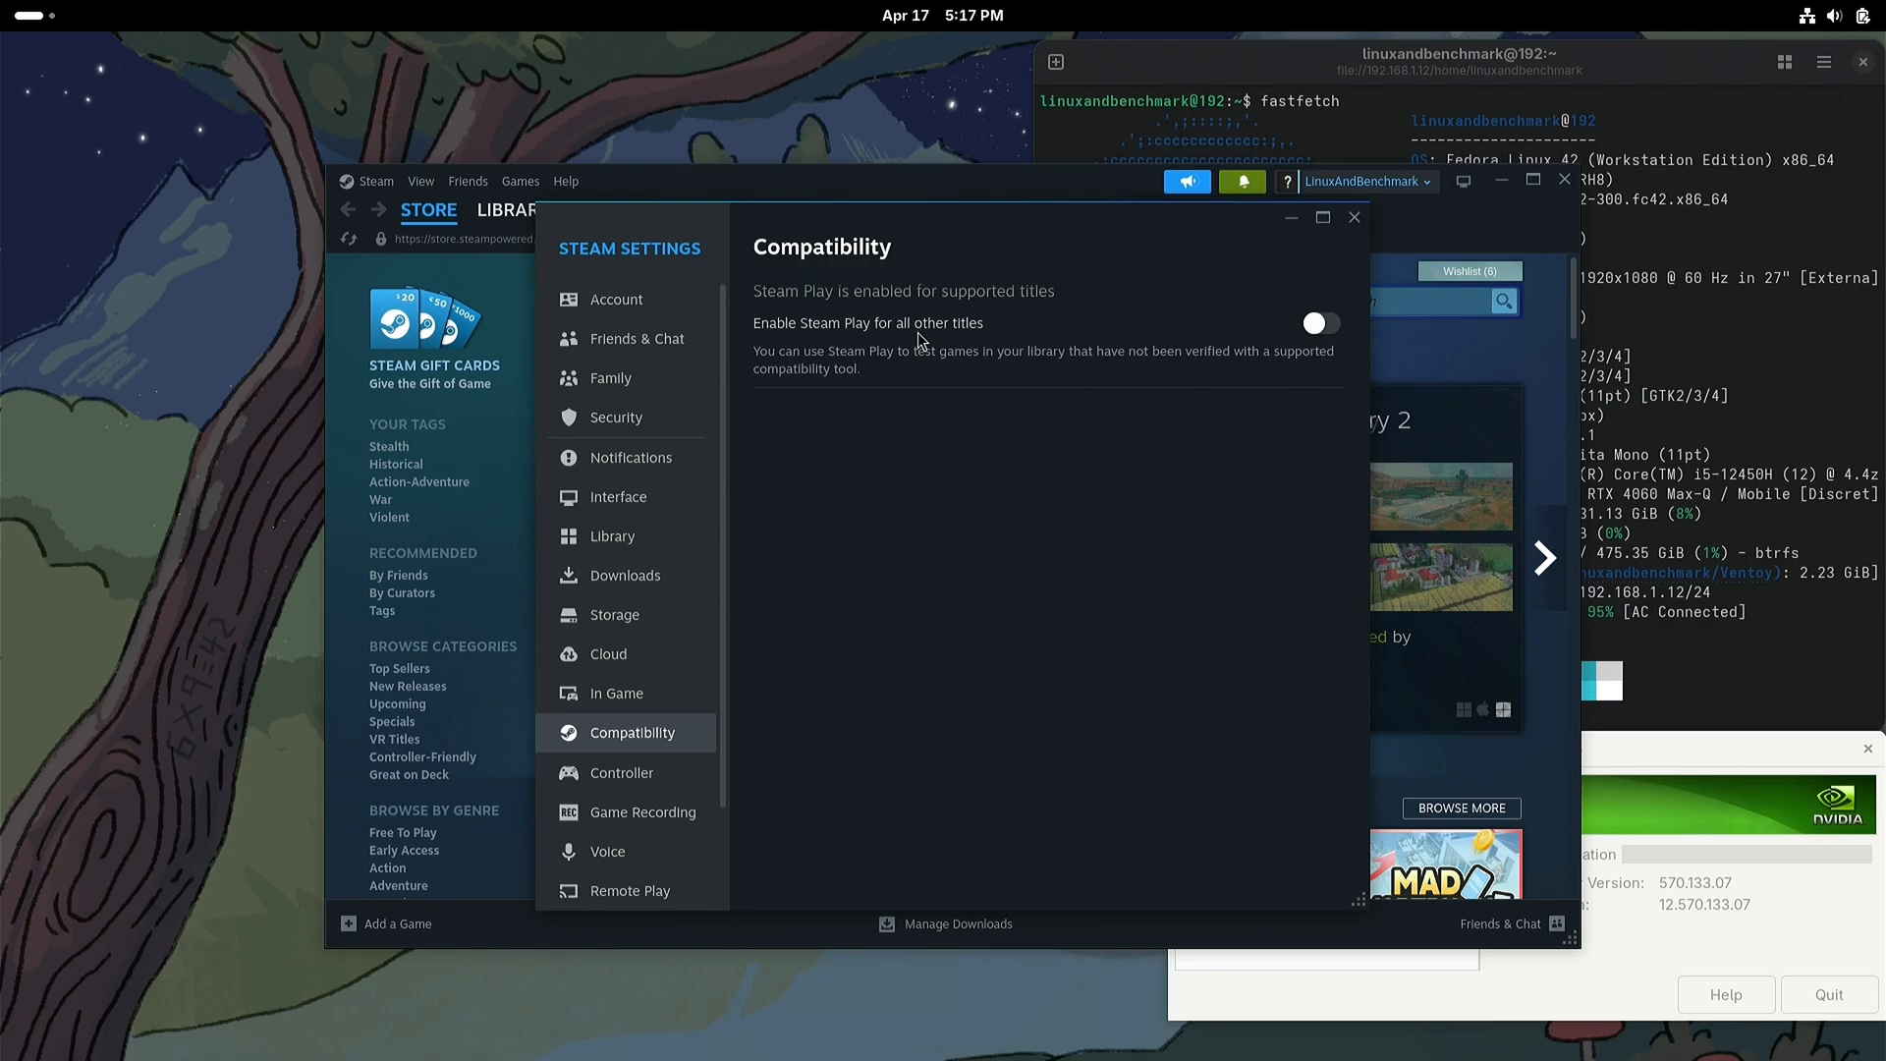
left_click(1324, 325)
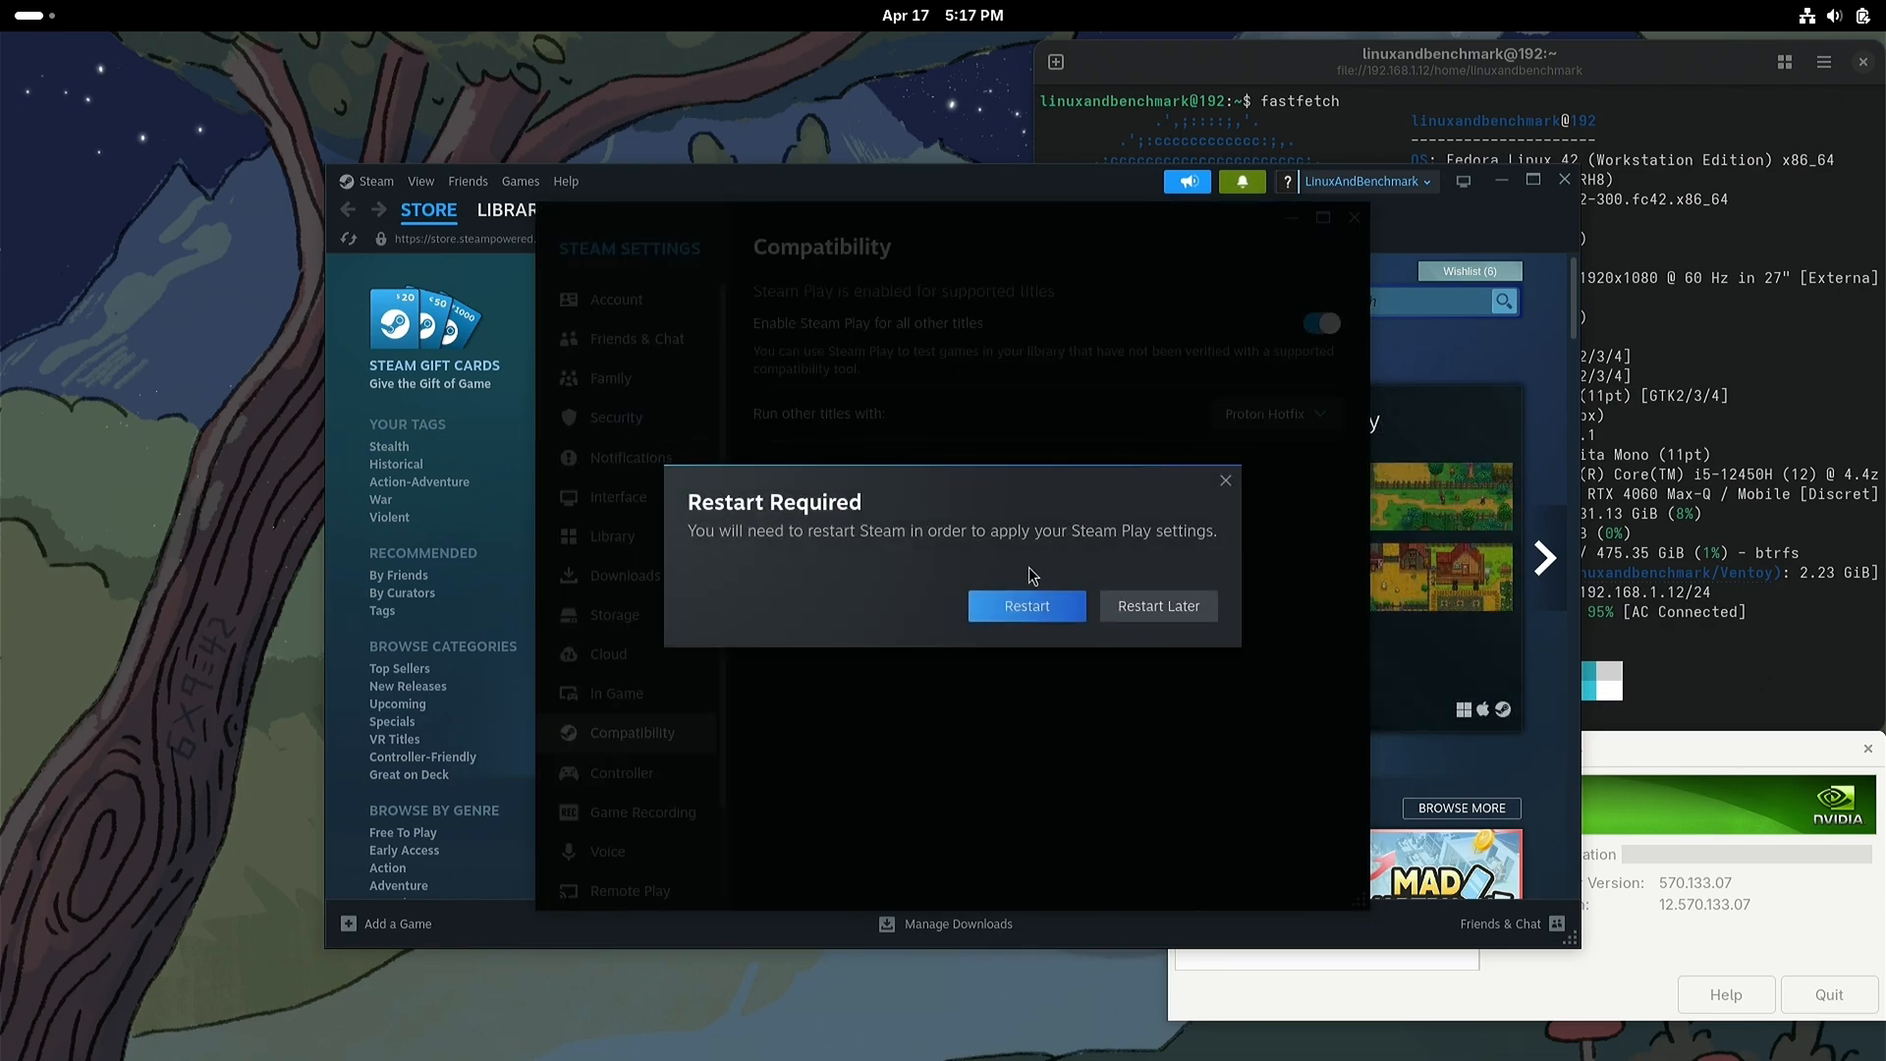
left_click(1060, 610)
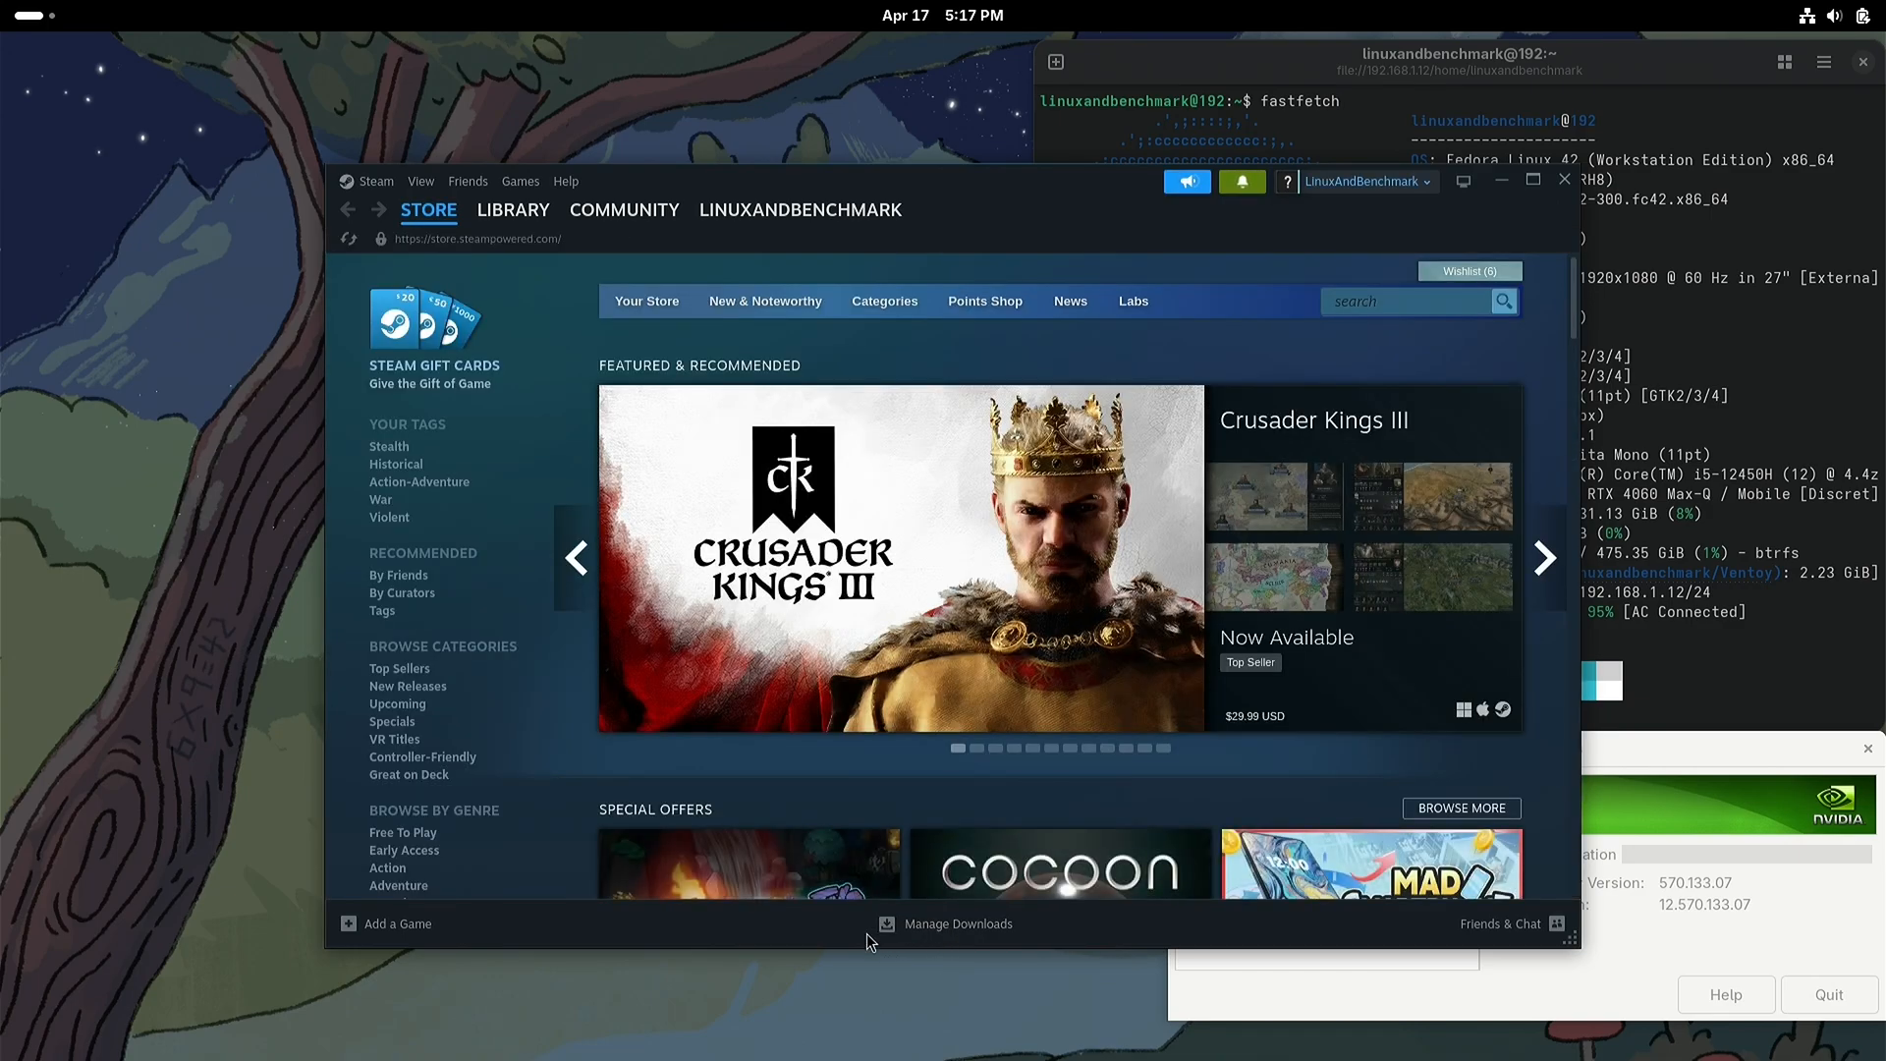
Step: Check Steam's compatibility settings for the Steam Play state and the default Proton version, and close the settings
left_click(372, 181)
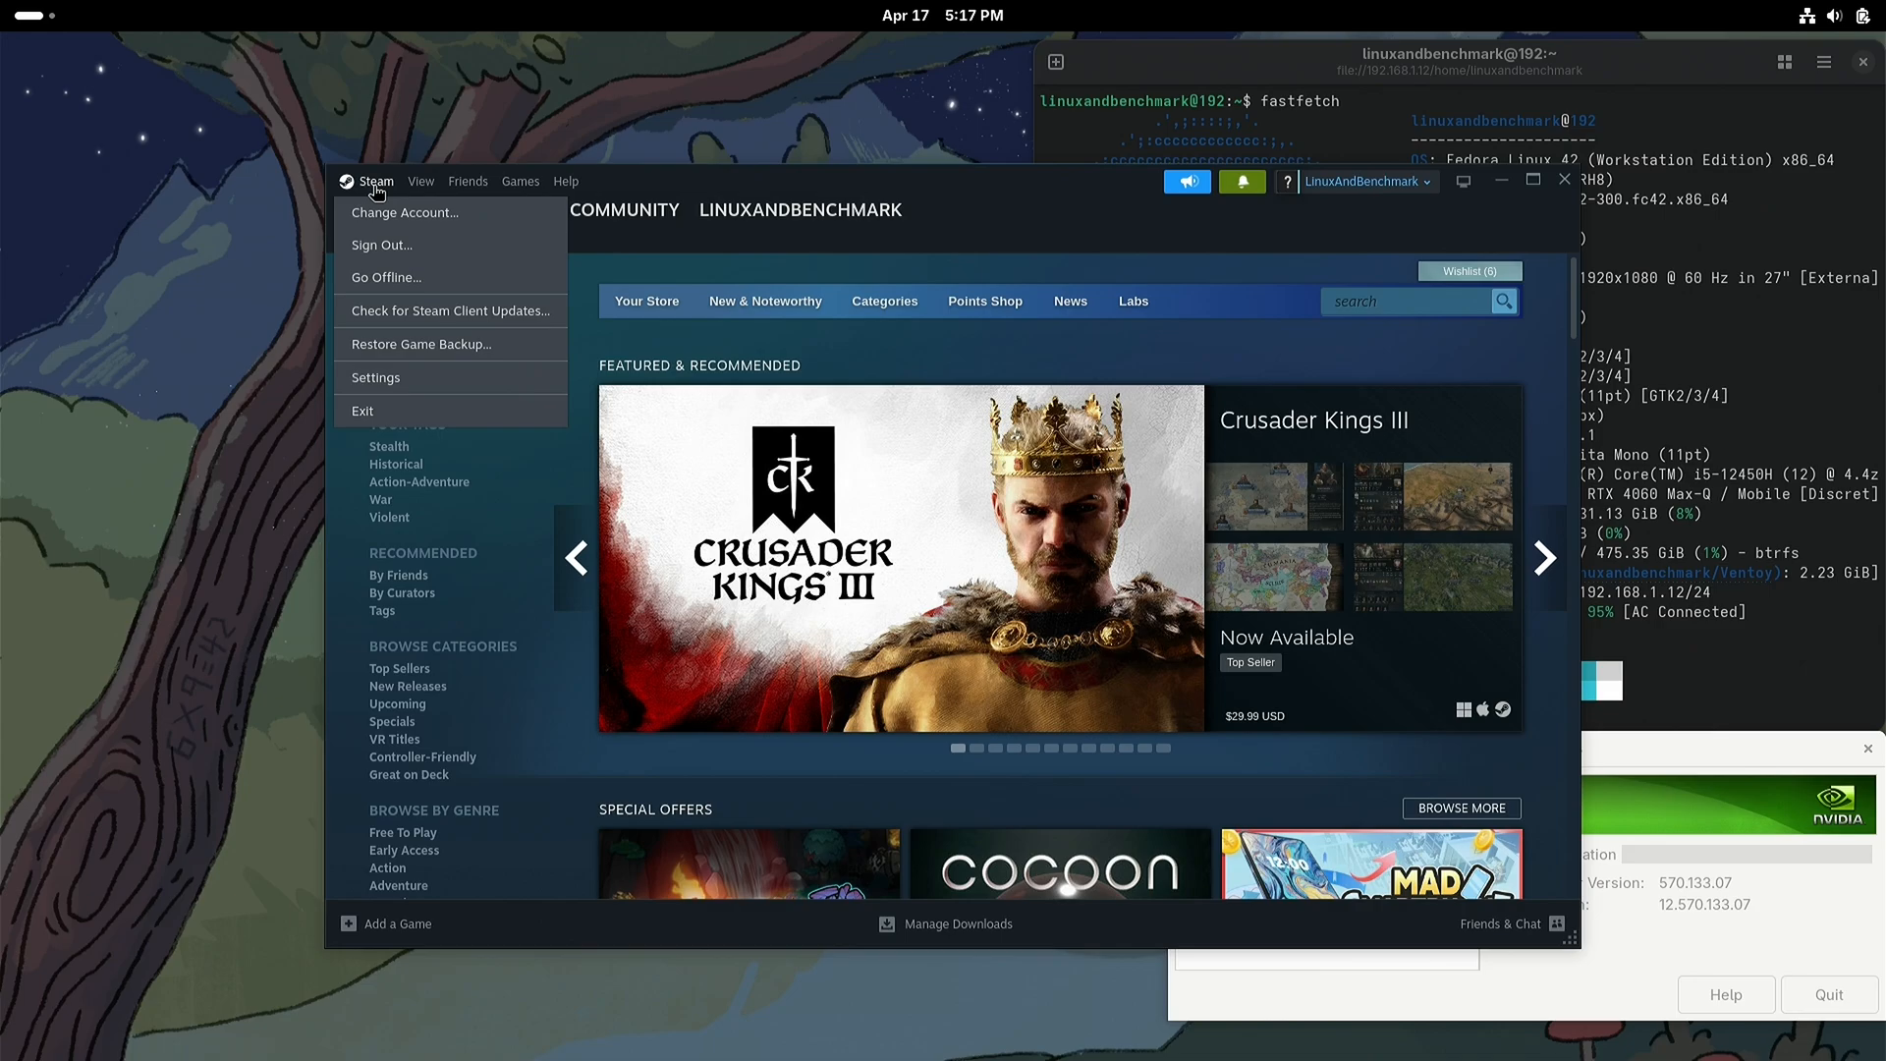
left_click(473, 379)
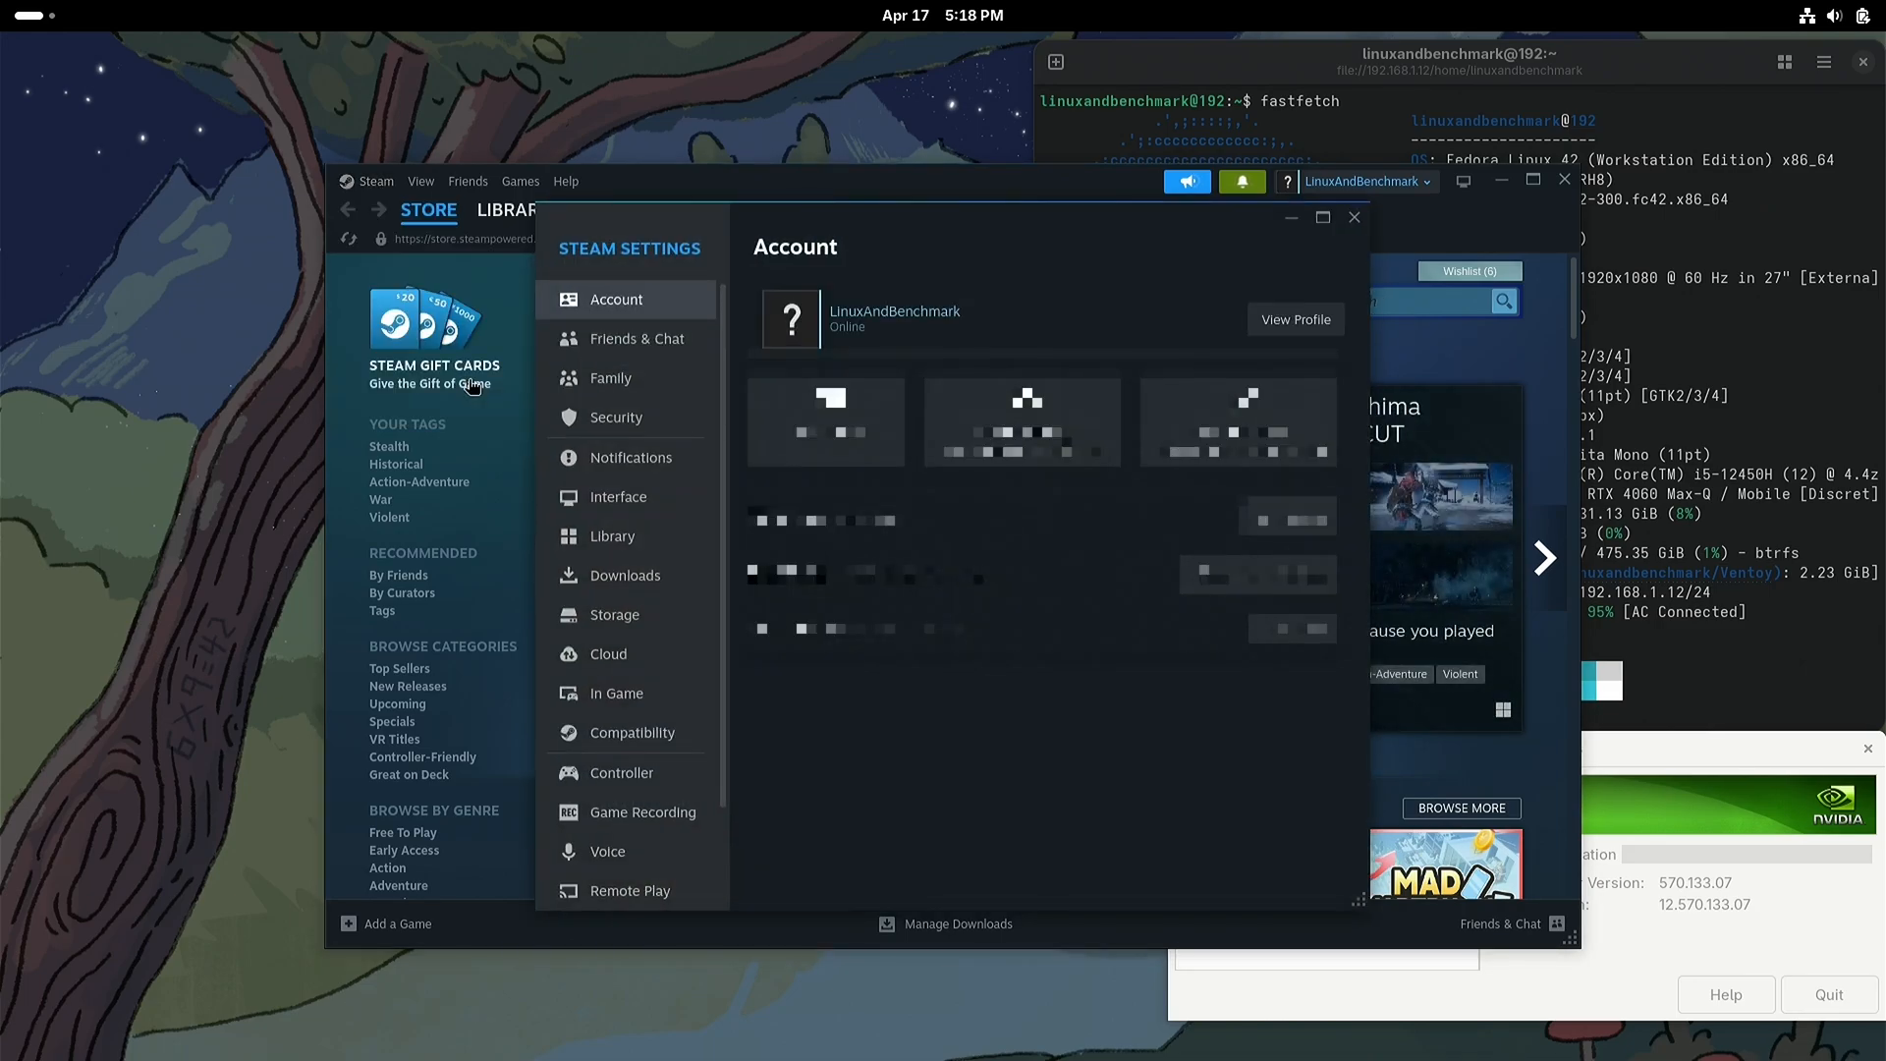
left_click(691, 735)
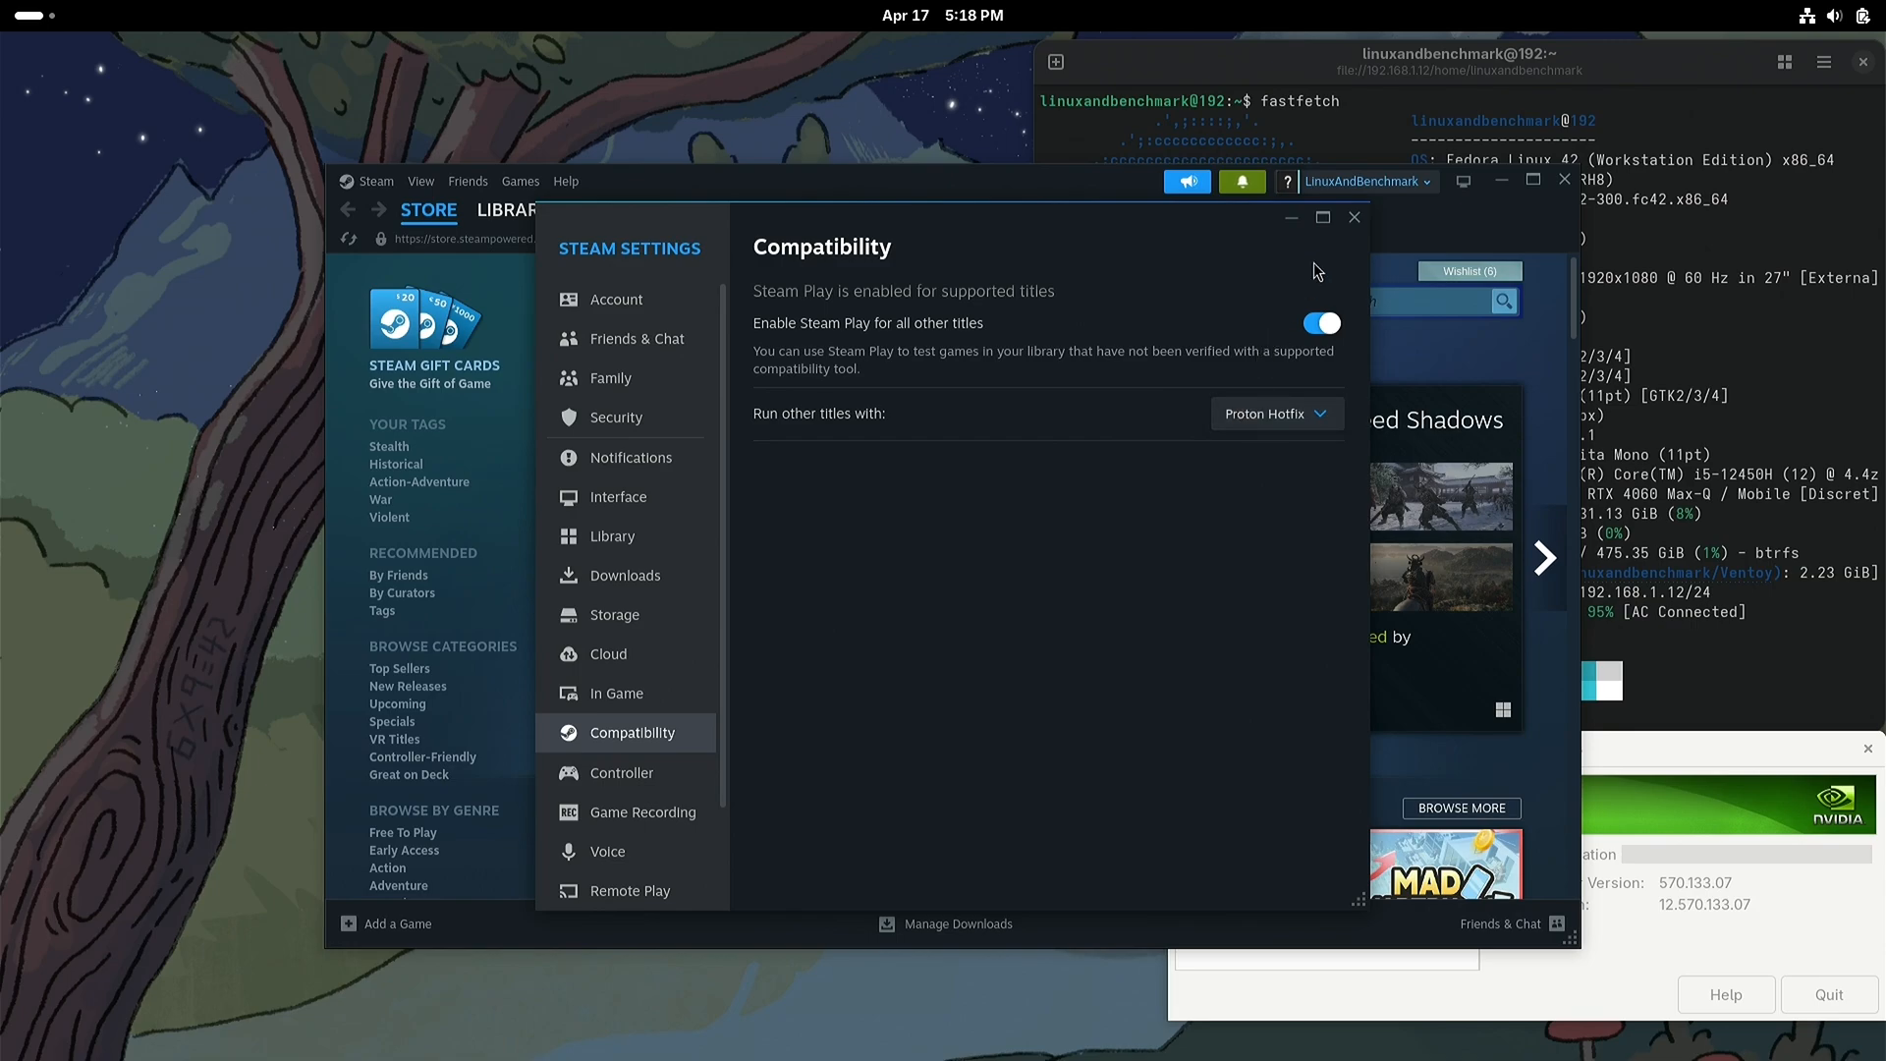
left_click(1353, 220)
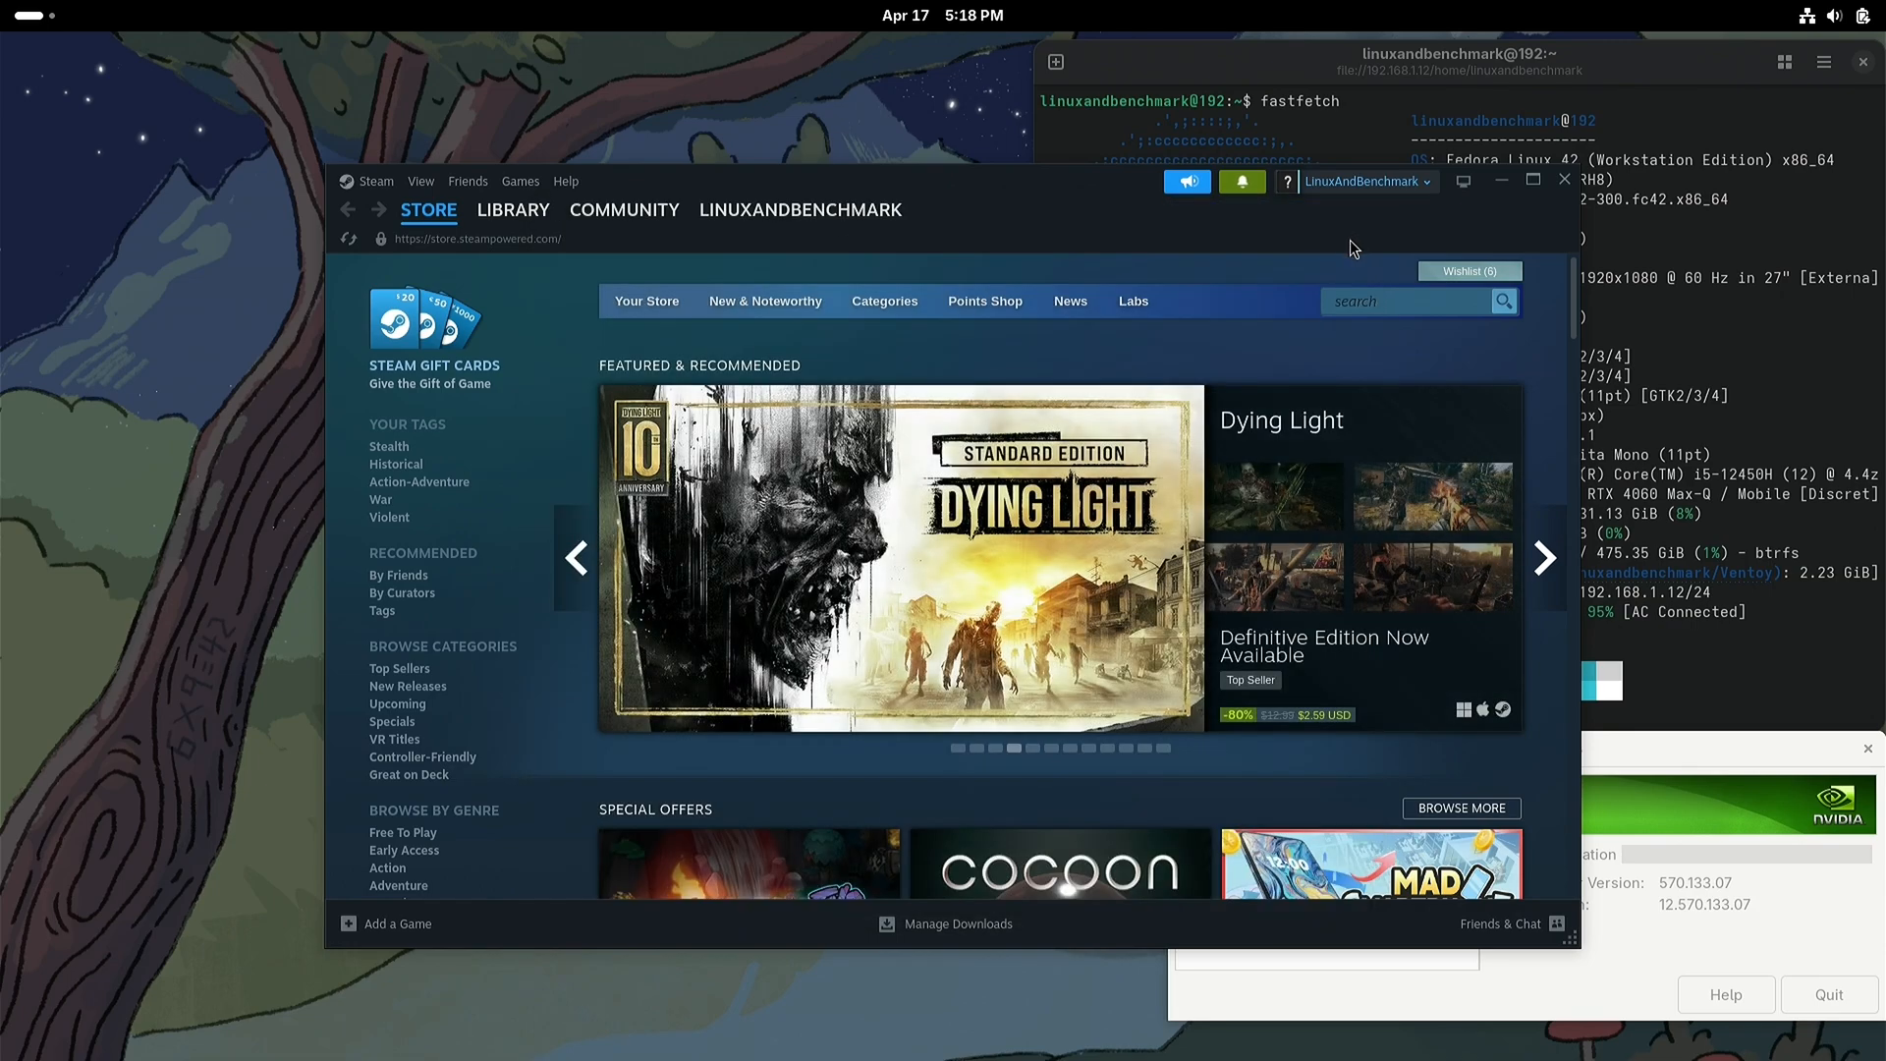
Step: Exit Steam completely, and close the remaining NVIDIA Settings and terminal windows
left_click(374, 182)
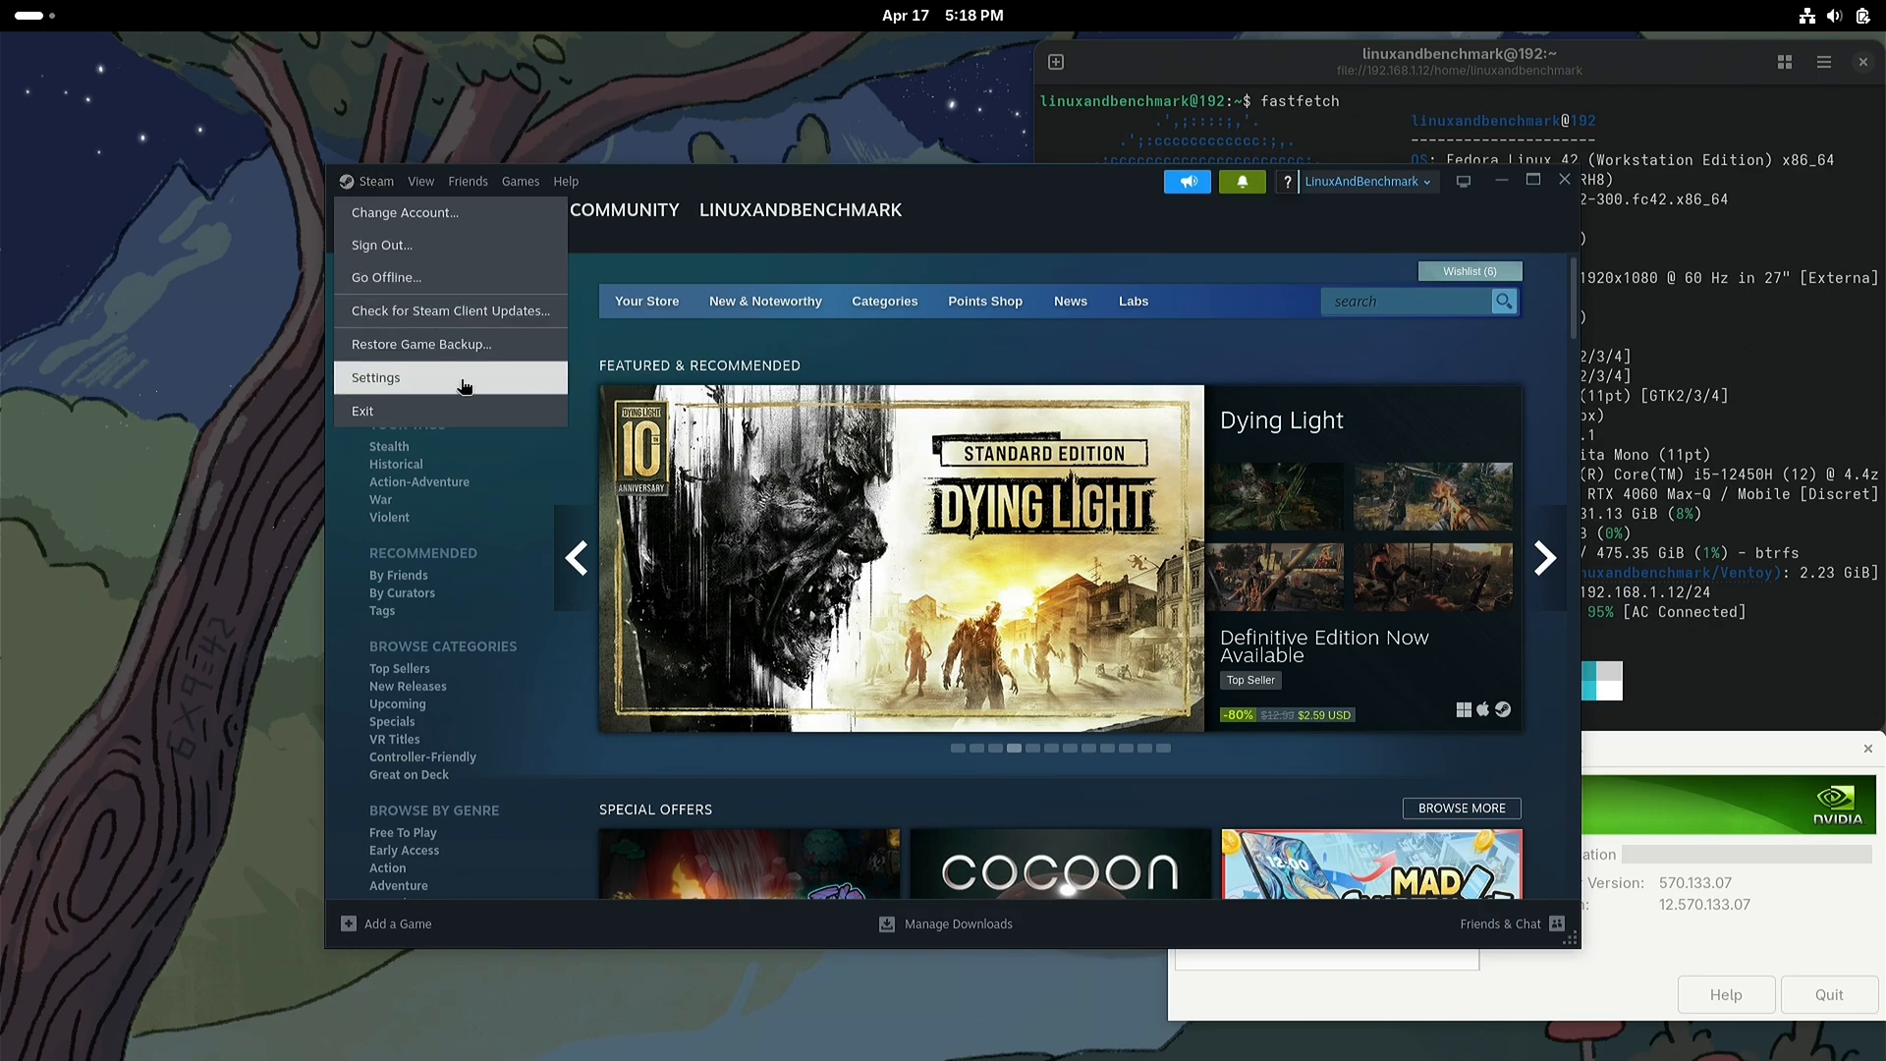
left_click(461, 411)
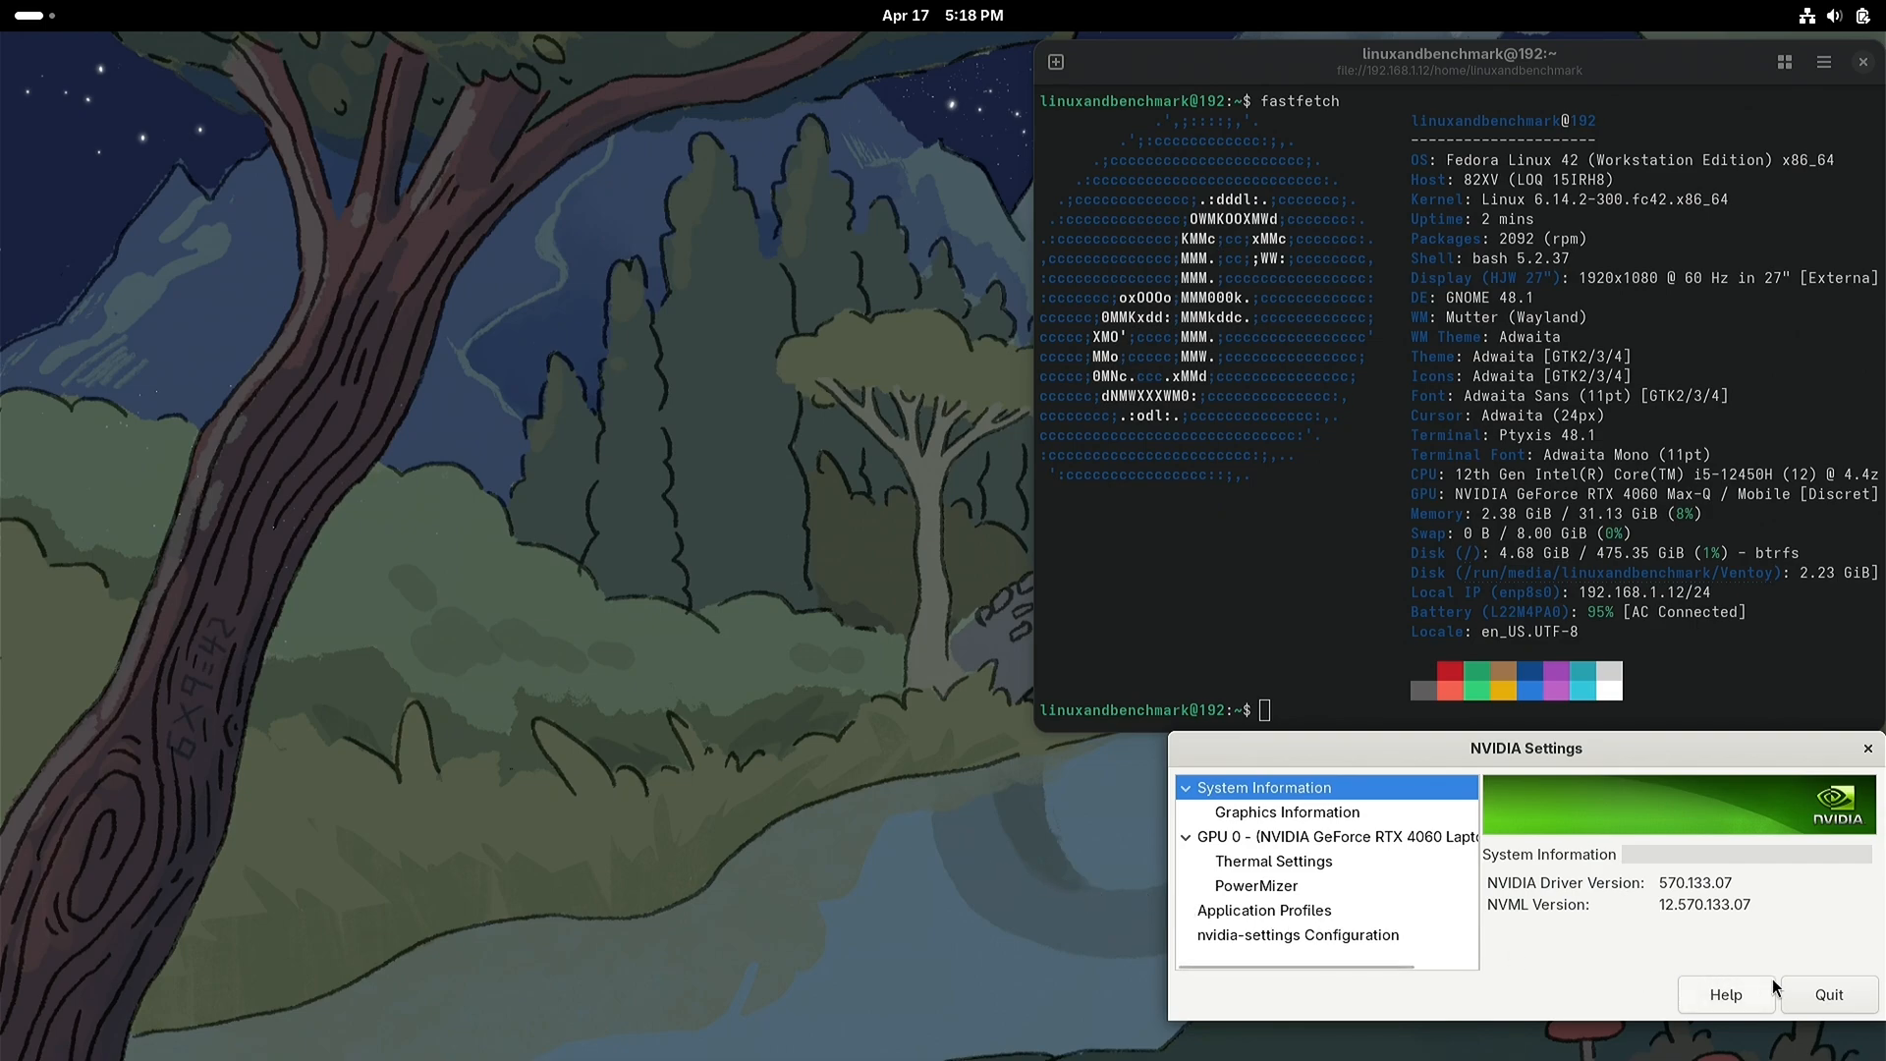
left_click(1827, 994)
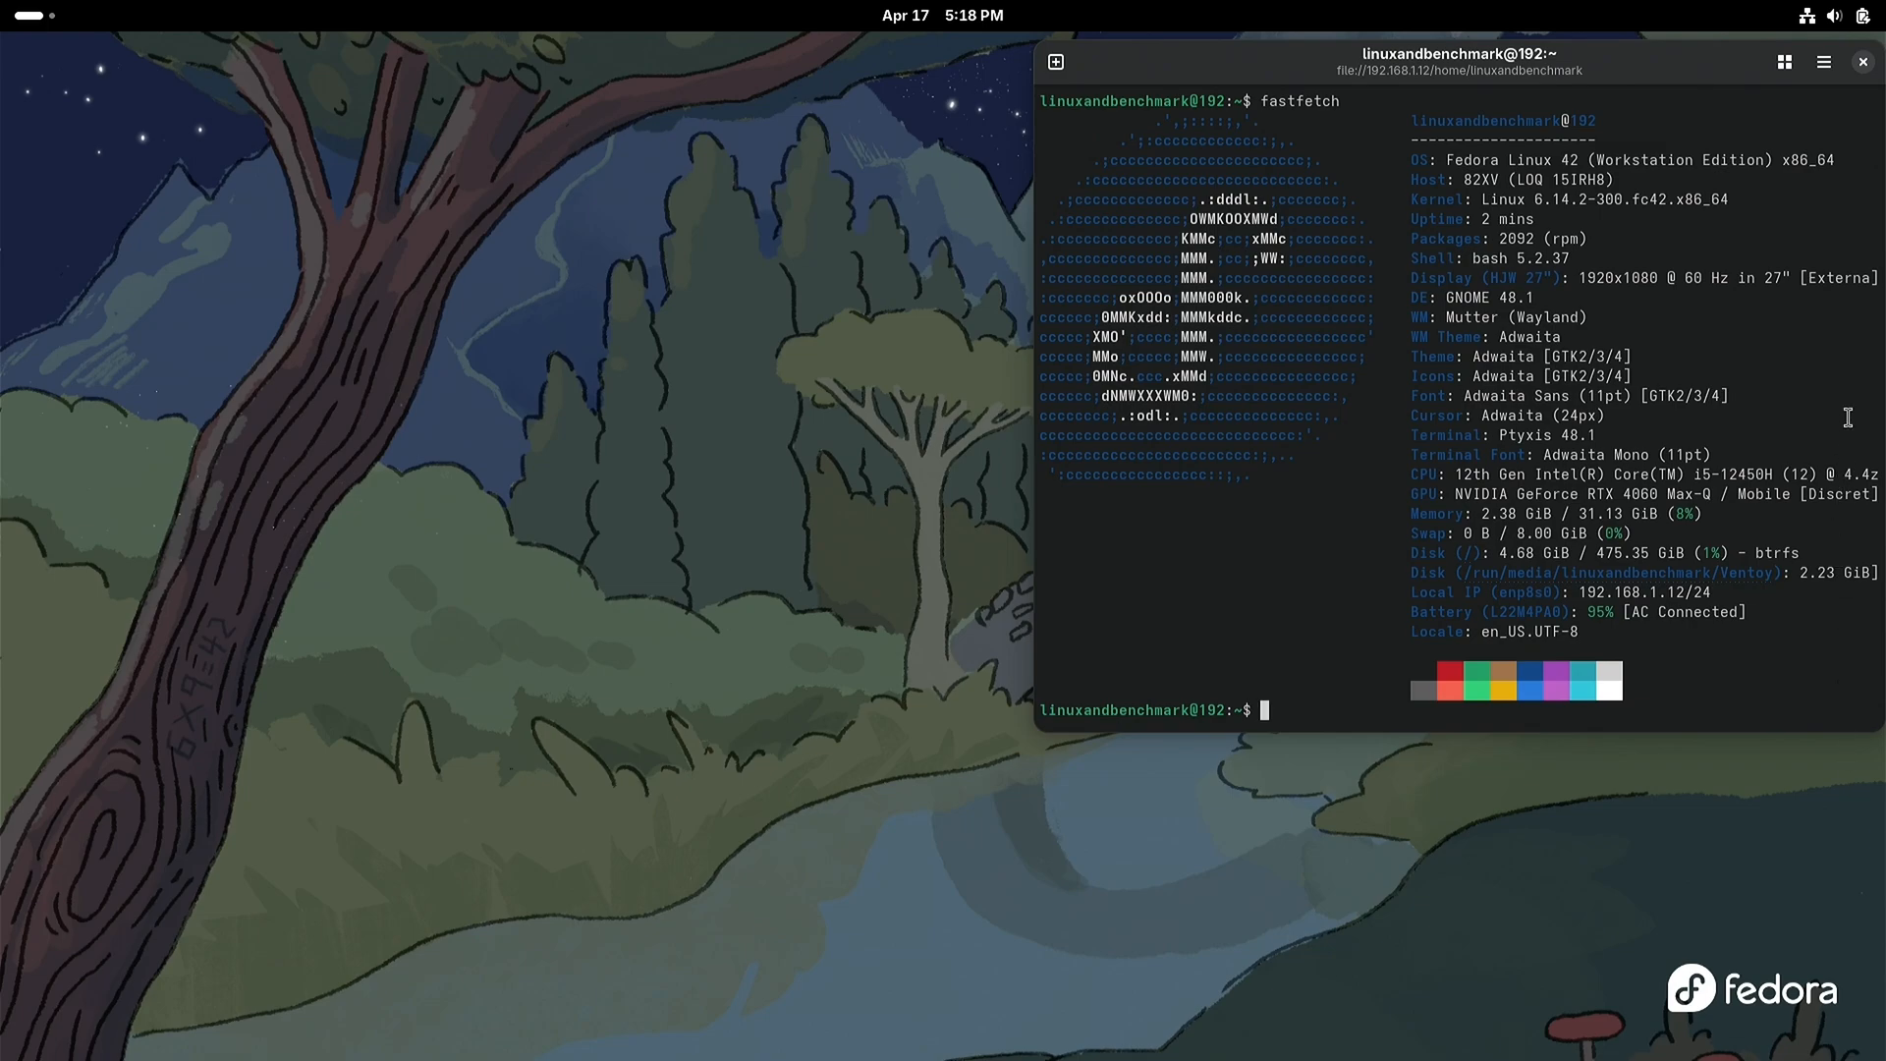
left_click(1862, 59)
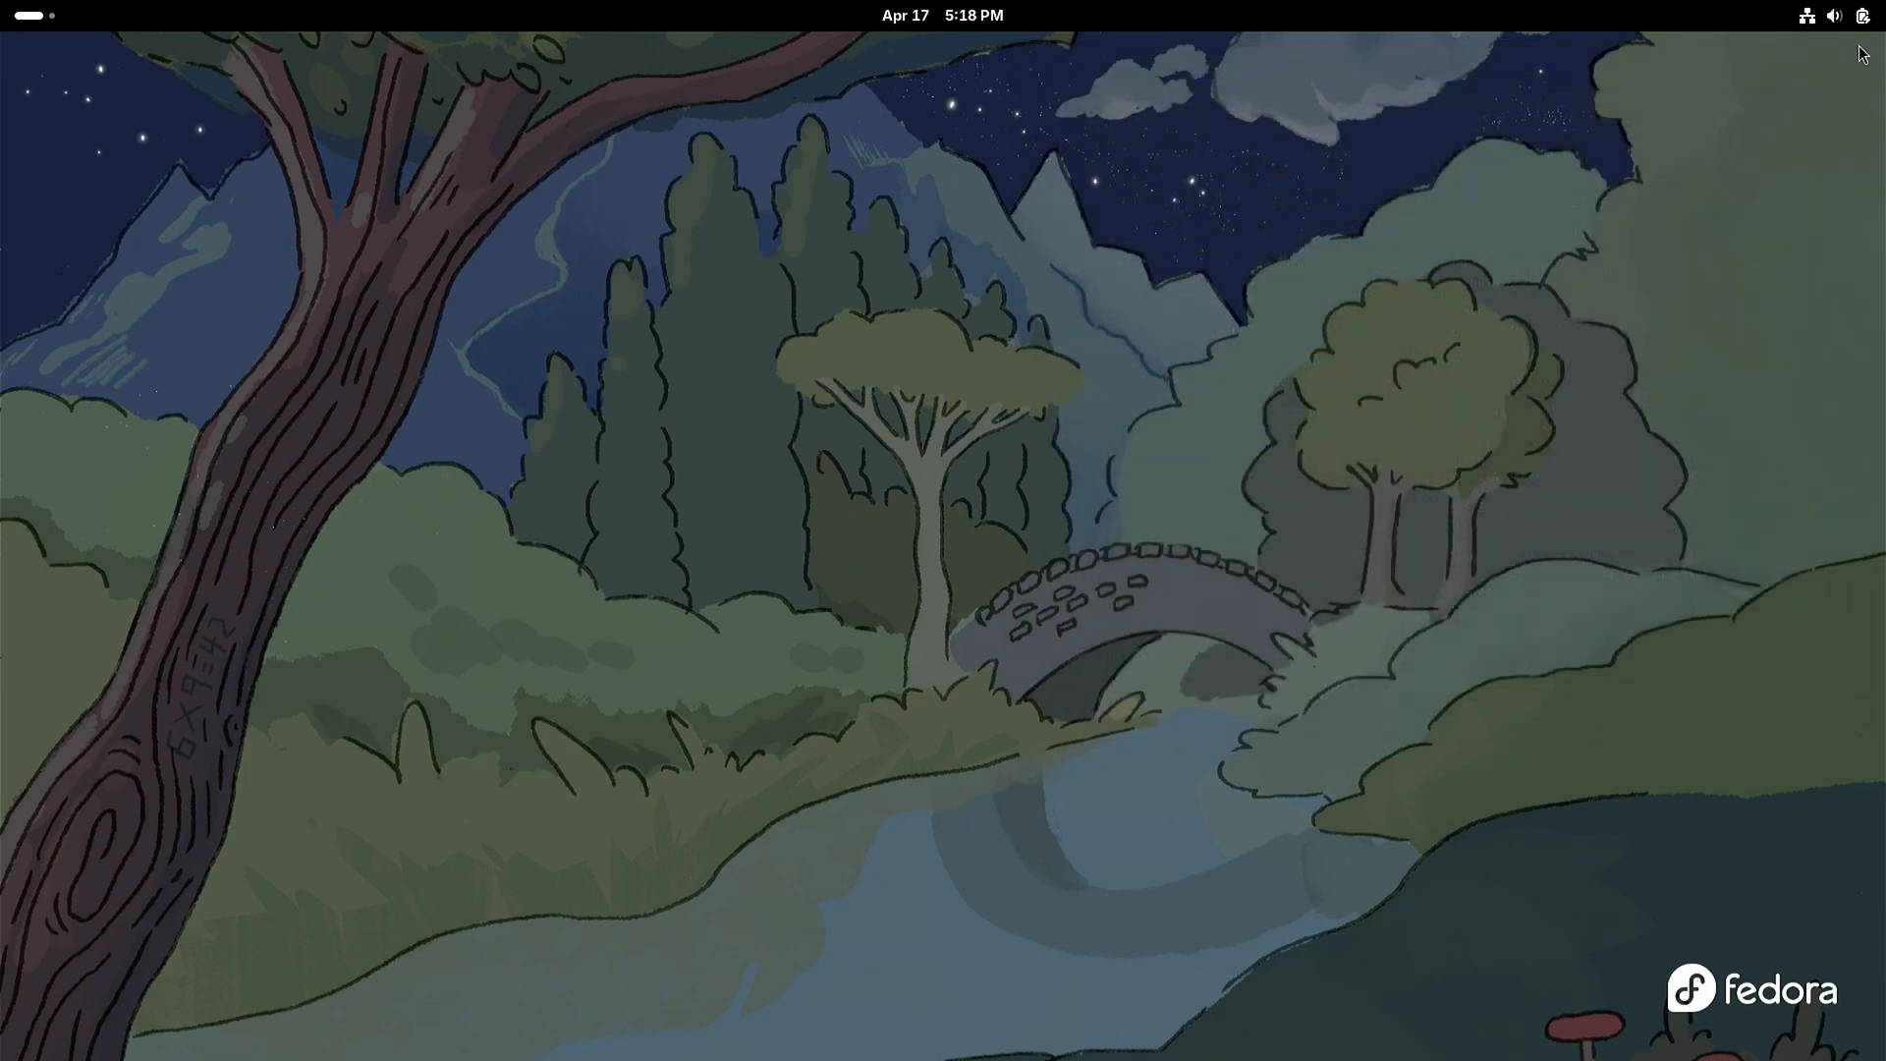
Step: Bring up the system's power options for restarting the computer
left_click(1847, 19)
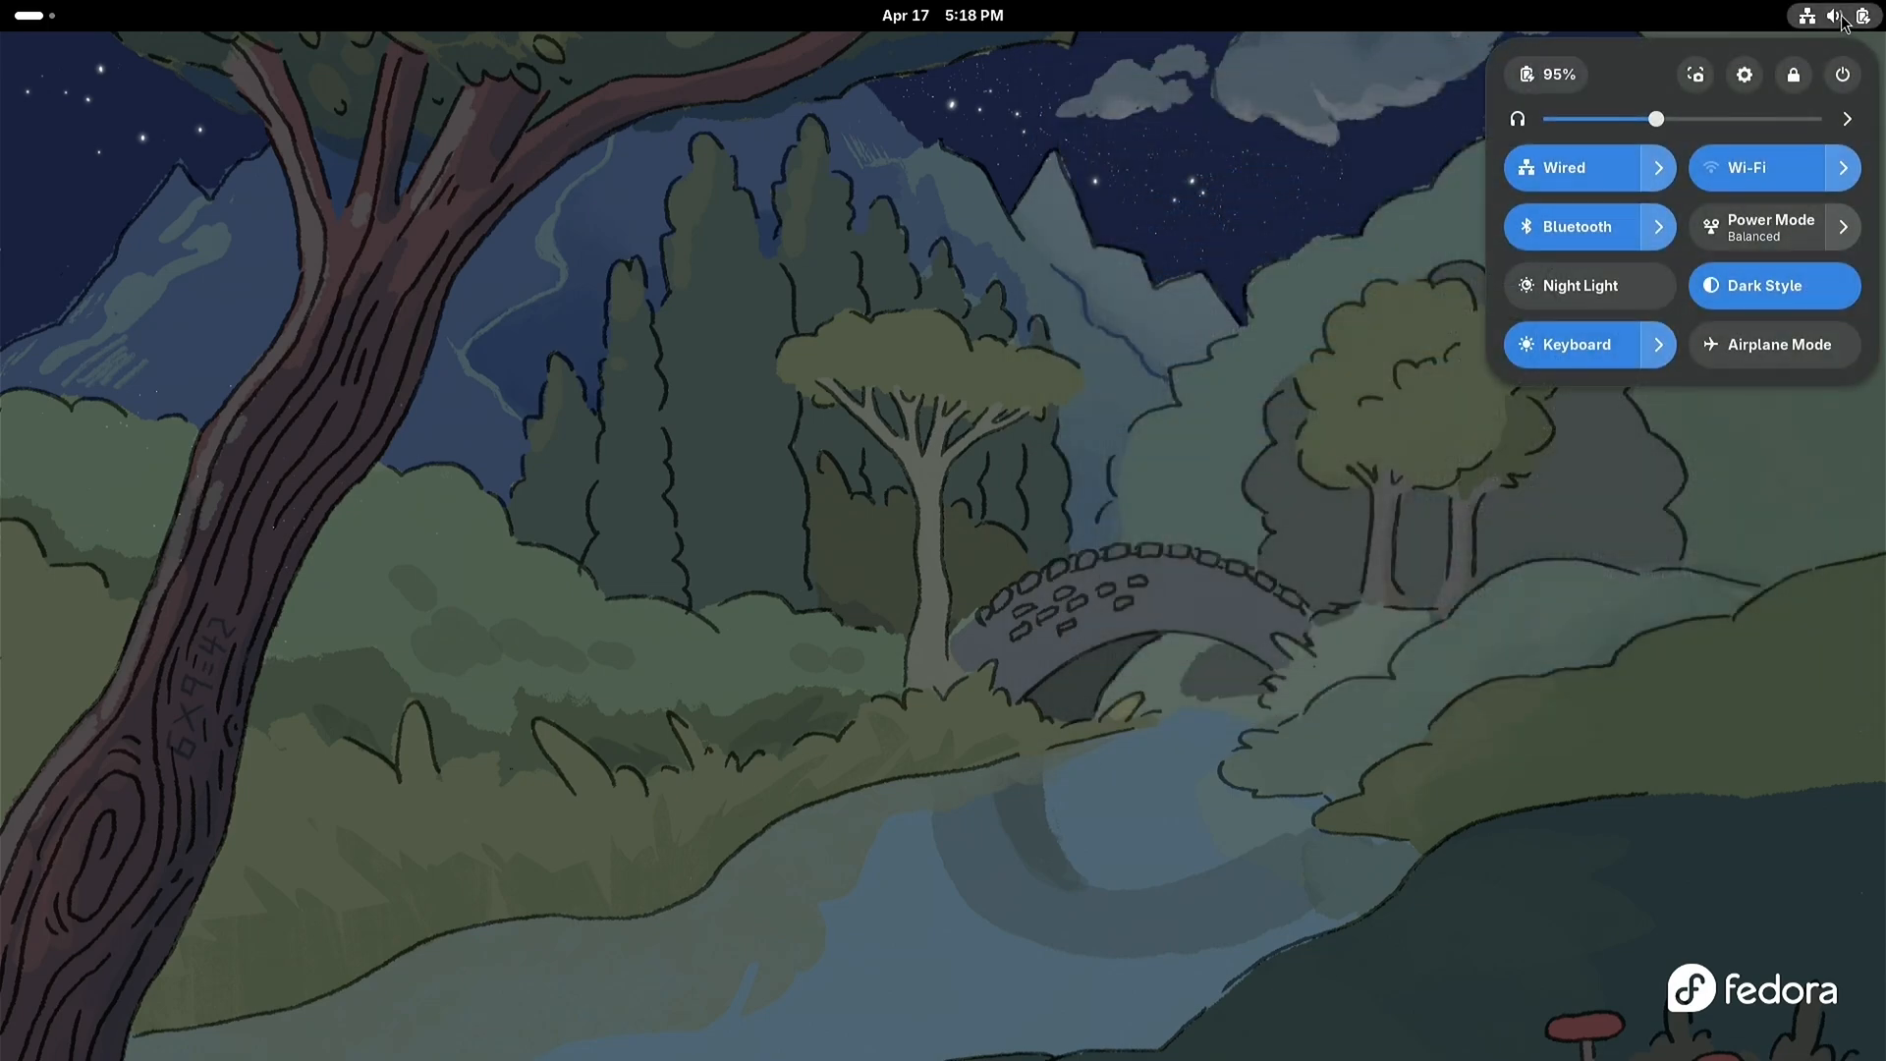
left_click(1843, 75)
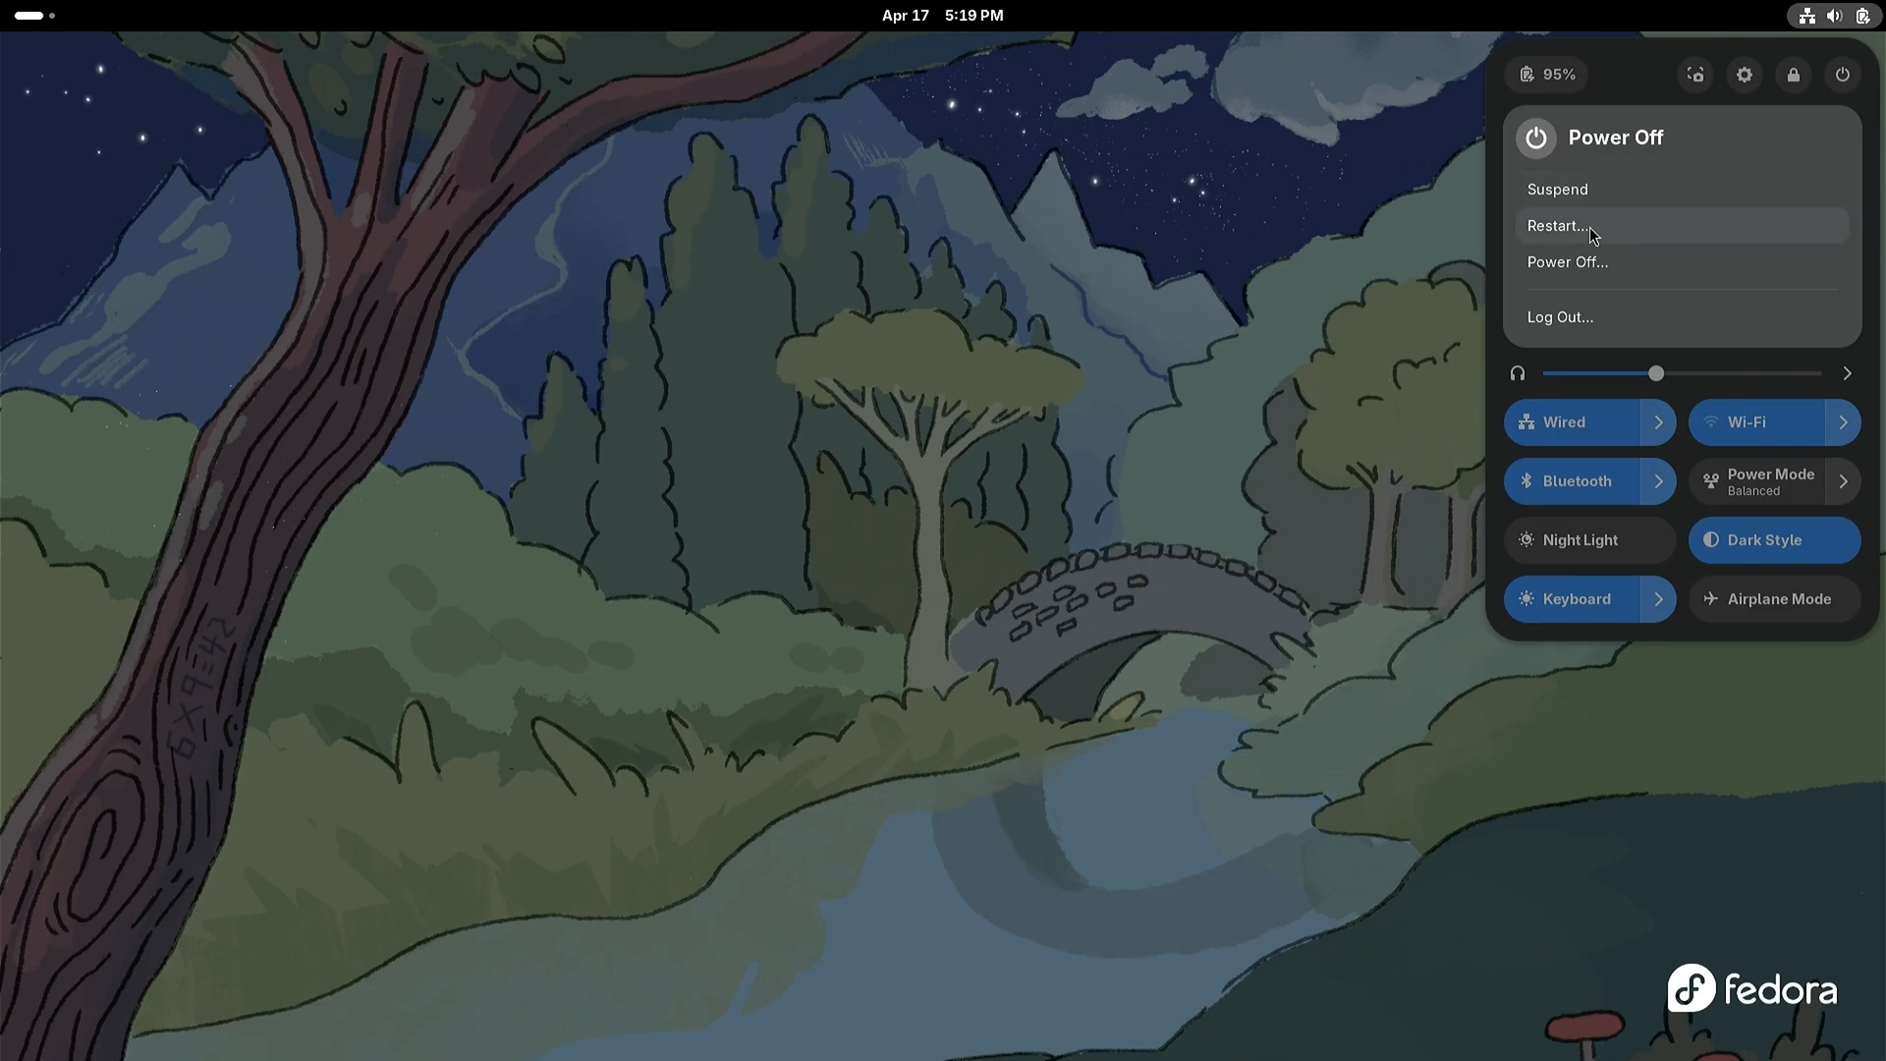